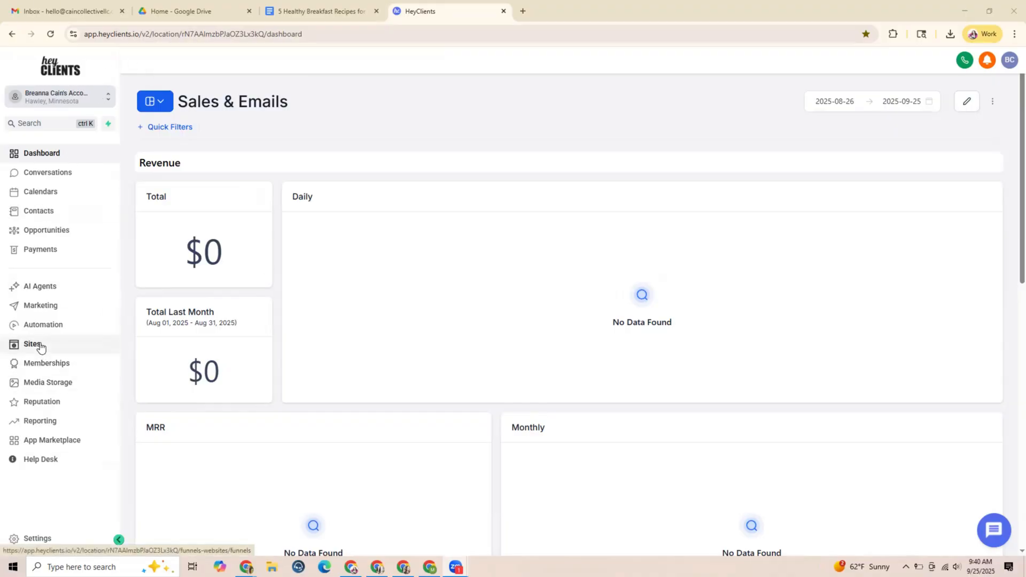
Start a new funnel in Sites using the From templates option and continue to the template library
left_click(38, 345)
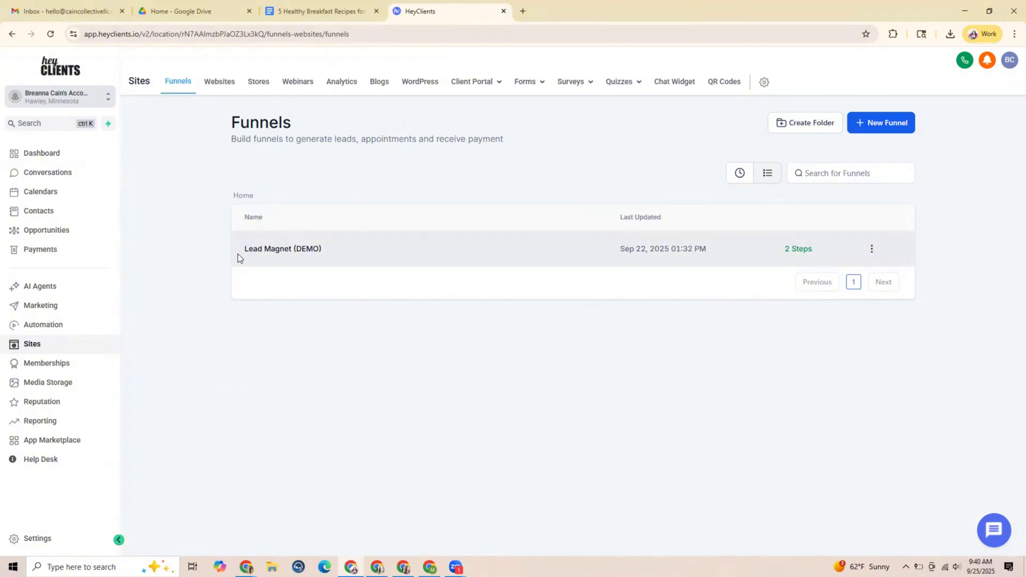
left_click(871, 123)
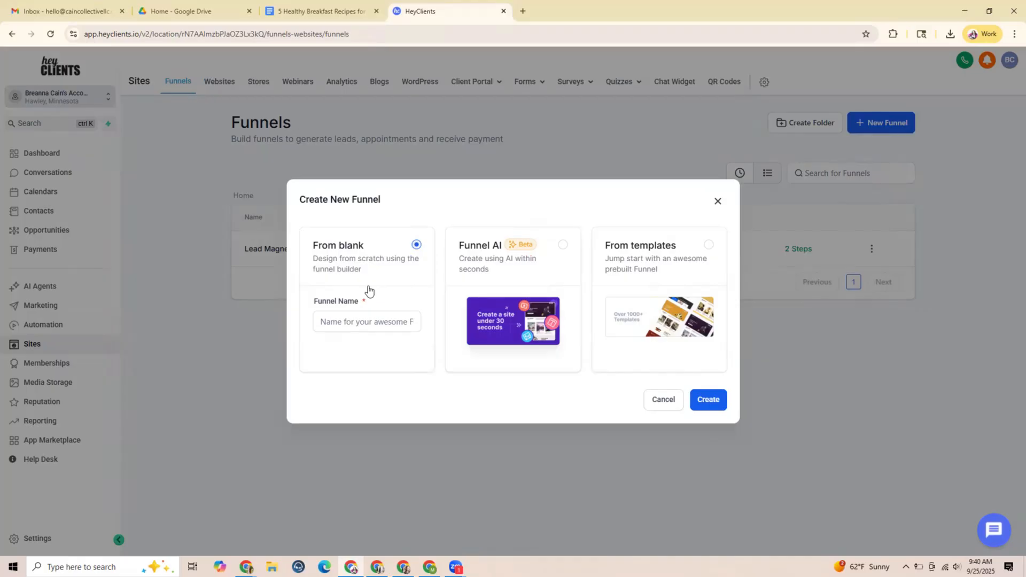
left_click(709, 245)
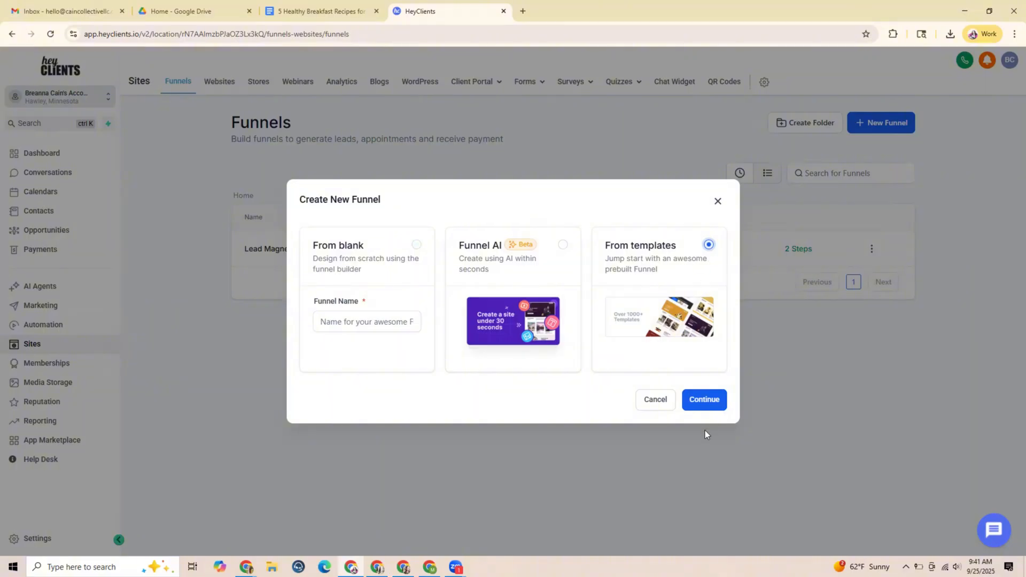
left_click(704, 400)
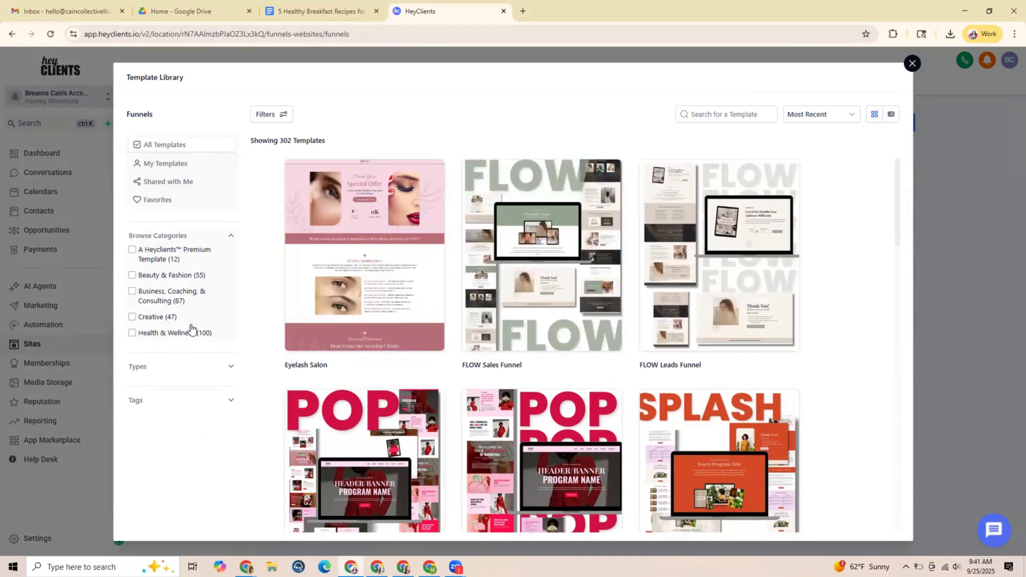
Filter the funnel templates by the Lead Capture type
left_click(231, 367)
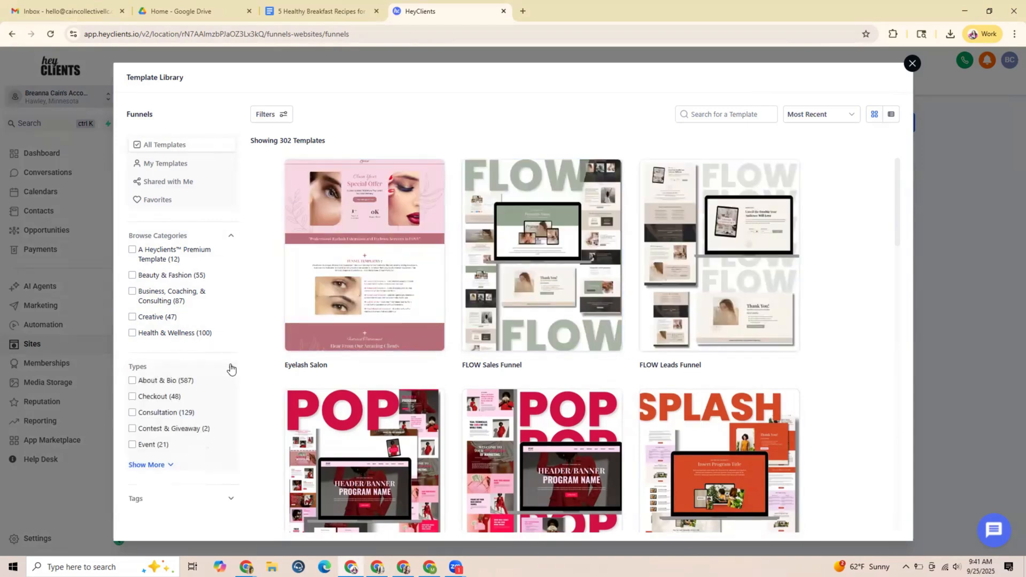
left_click(172, 457)
scroll(200, 403, "down", 2)
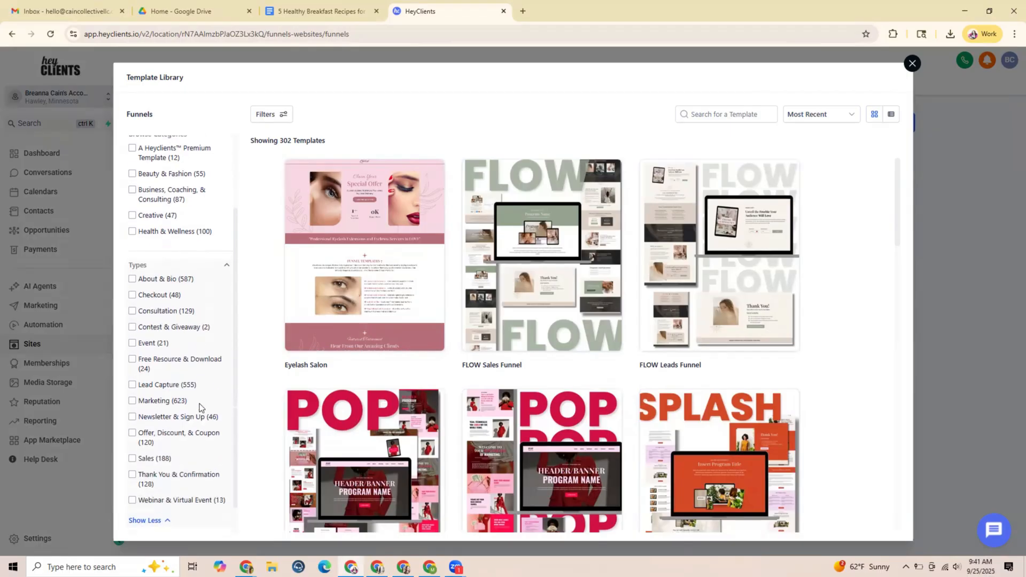
left_click(133, 380)
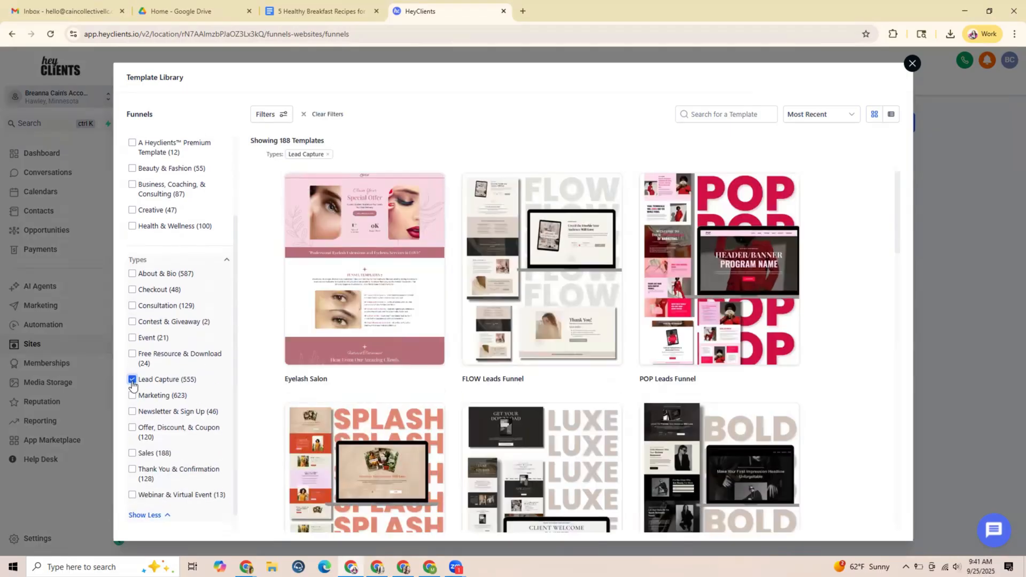
Choose the SEXY Leads Funnel template for the new funnel
scroll(375, 353, "down", 5)
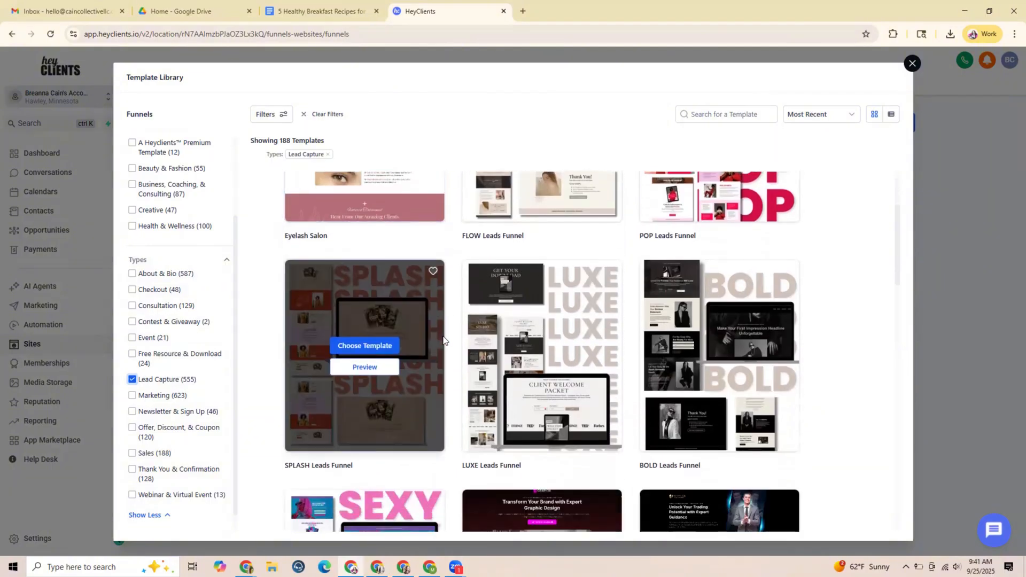
scroll(444, 336, "down", 2)
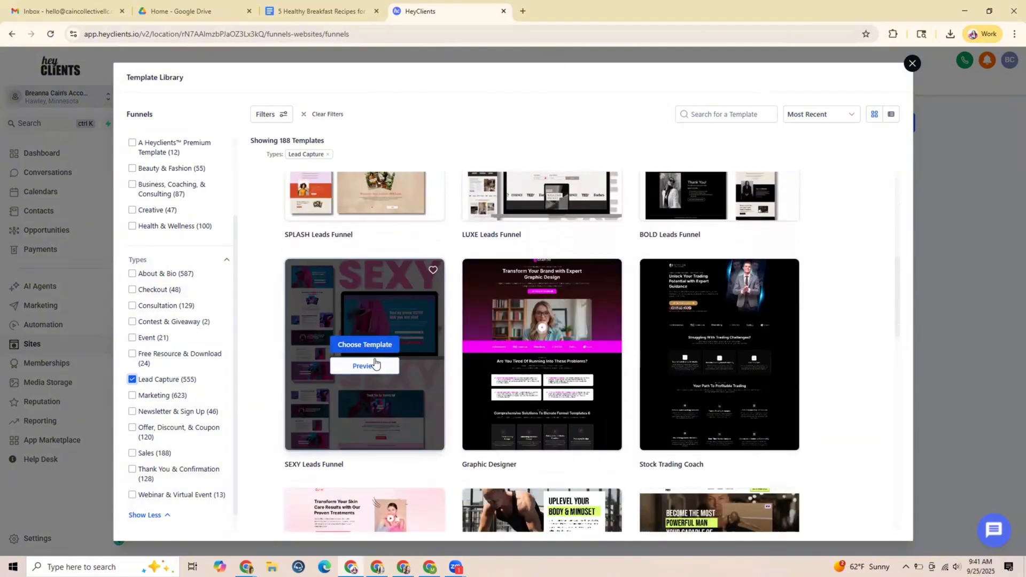
left_click(359, 345)
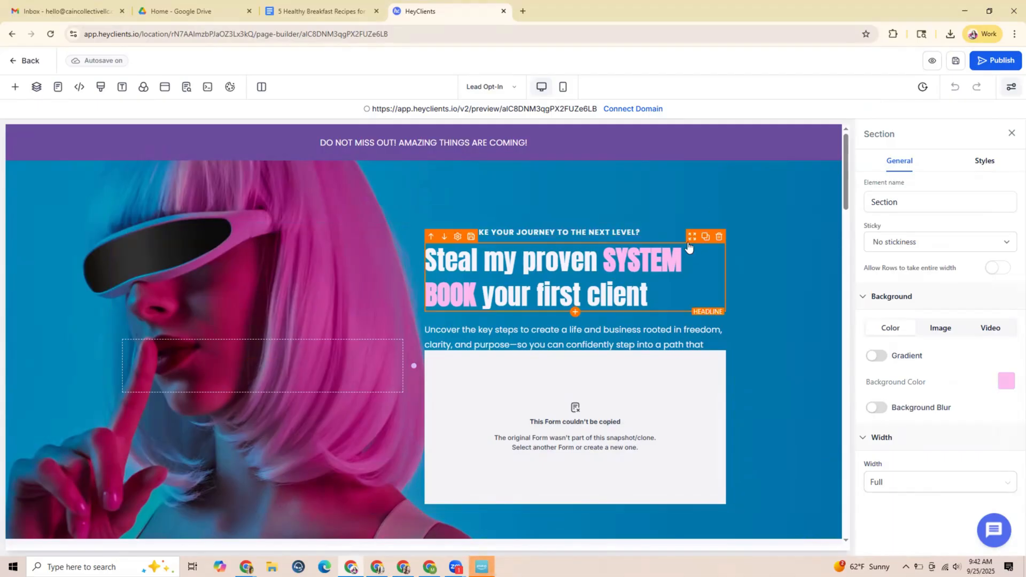
Move the "Steal my proven SYSTEM BOOK" headline into the empty column beside the form in the hero section
left_click_drag(690, 242, 346, 216)
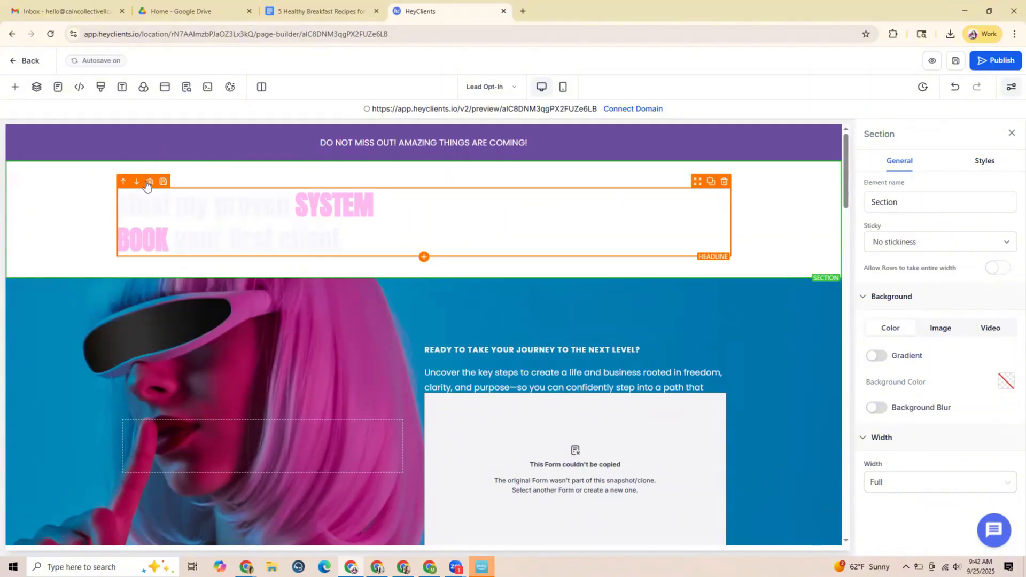
left_click_drag(696, 186, 371, 278)
scroll(402, 319, "down", 2)
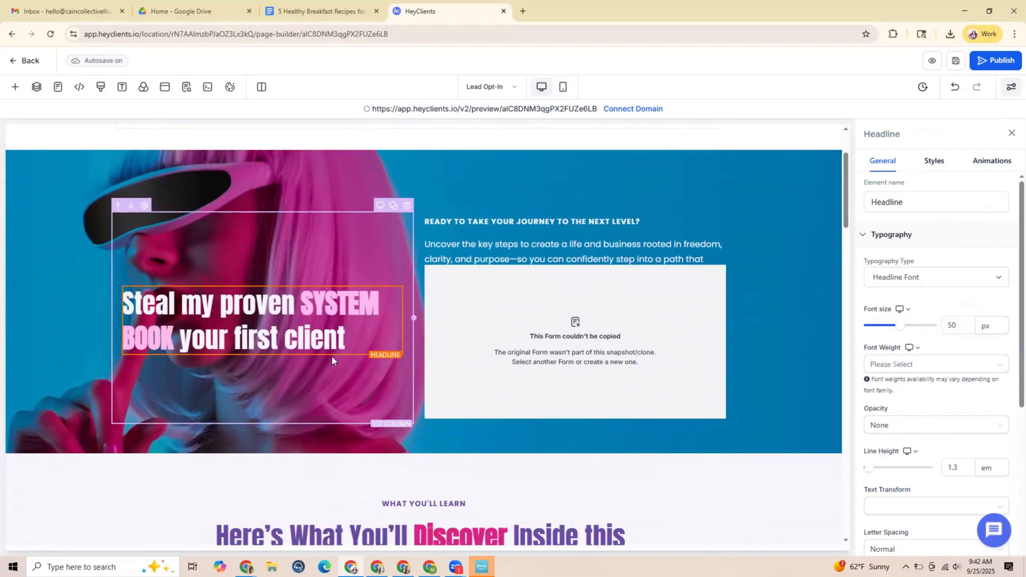
scroll(725, 339, "up", 1)
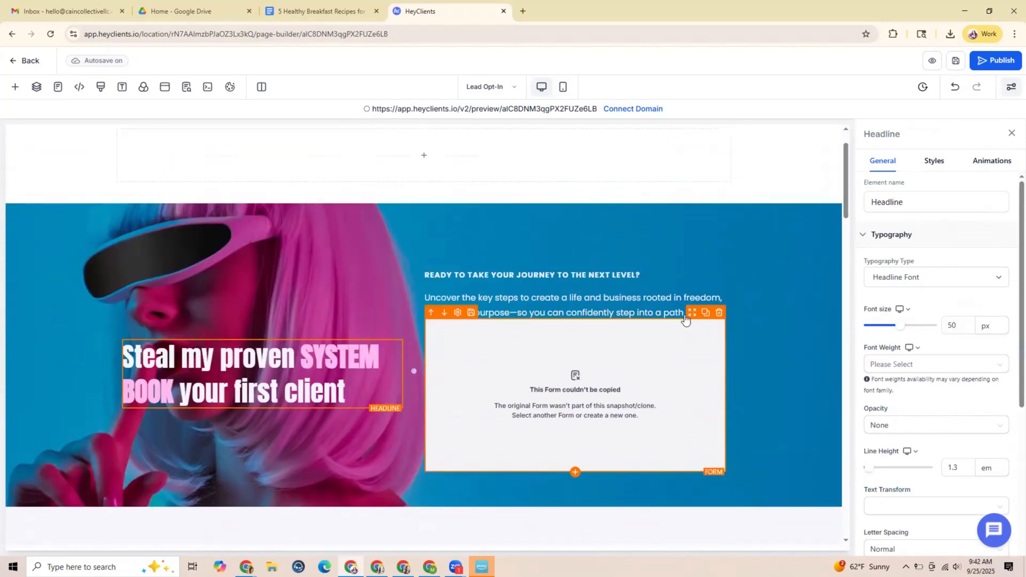
Delete the "Ready to take your journey to the next level?" line and the paragraph above the form, and dismiss the error dialog
left_click(719, 264)
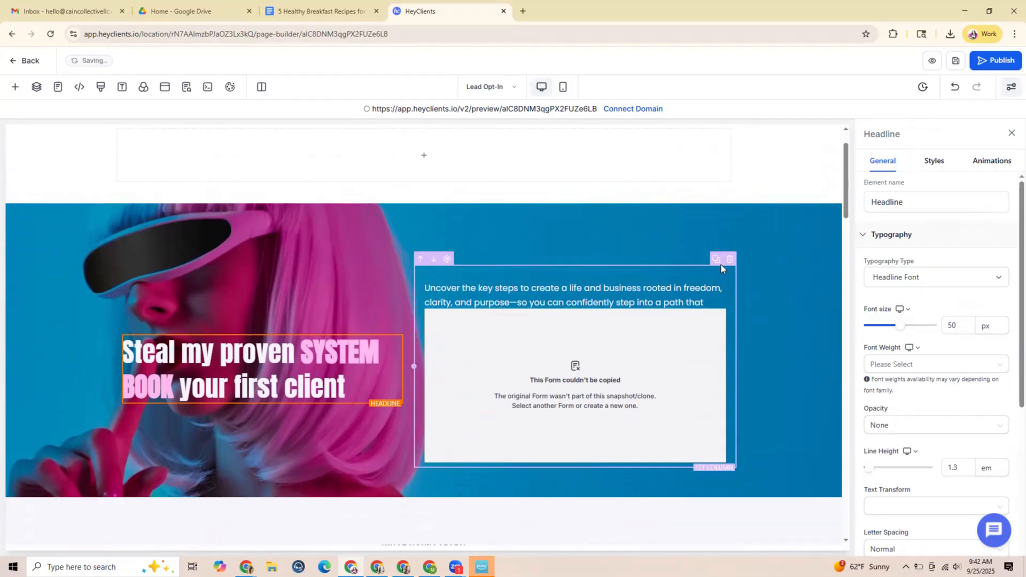
left_click(718, 277)
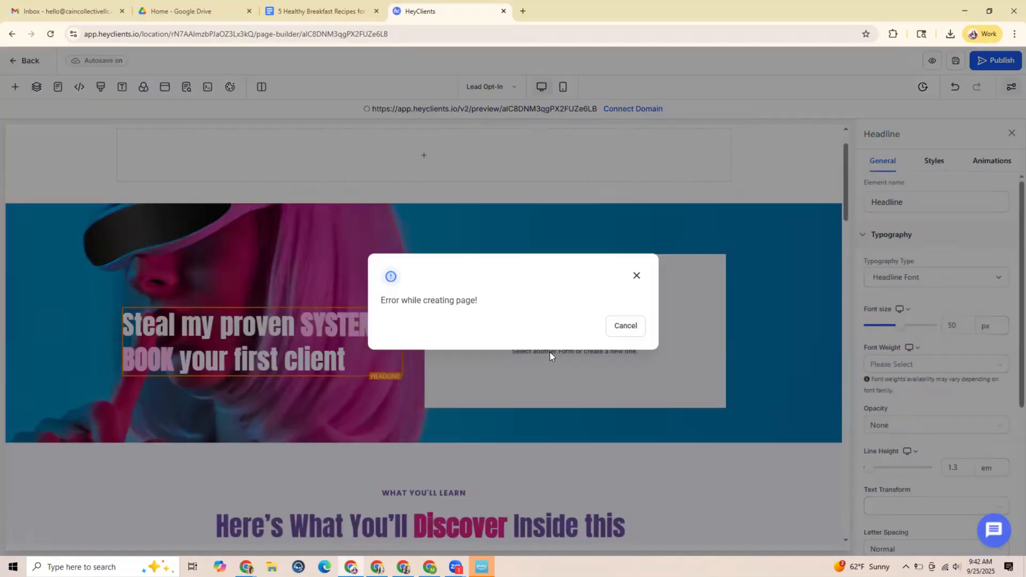
left_click(636, 277)
scroll(601, 338, "up", 1)
scroll(600, 338, "up", 2)
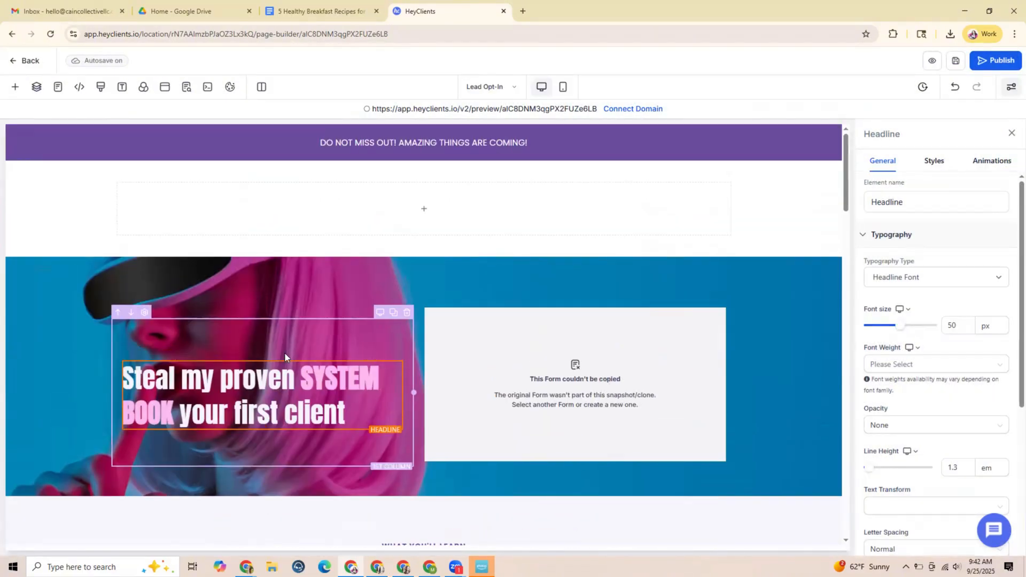
Delete the "DO NOT MISS OUT! AMAZING THINGS ARE COMING!" paragraph from the purple banner
left_click(345, 417)
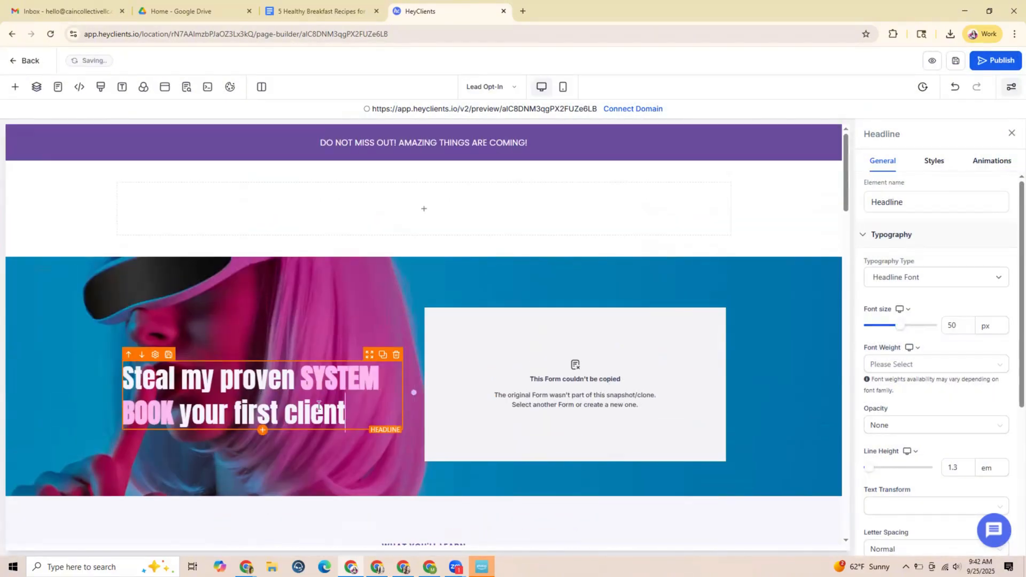
mouse_move(572, 140)
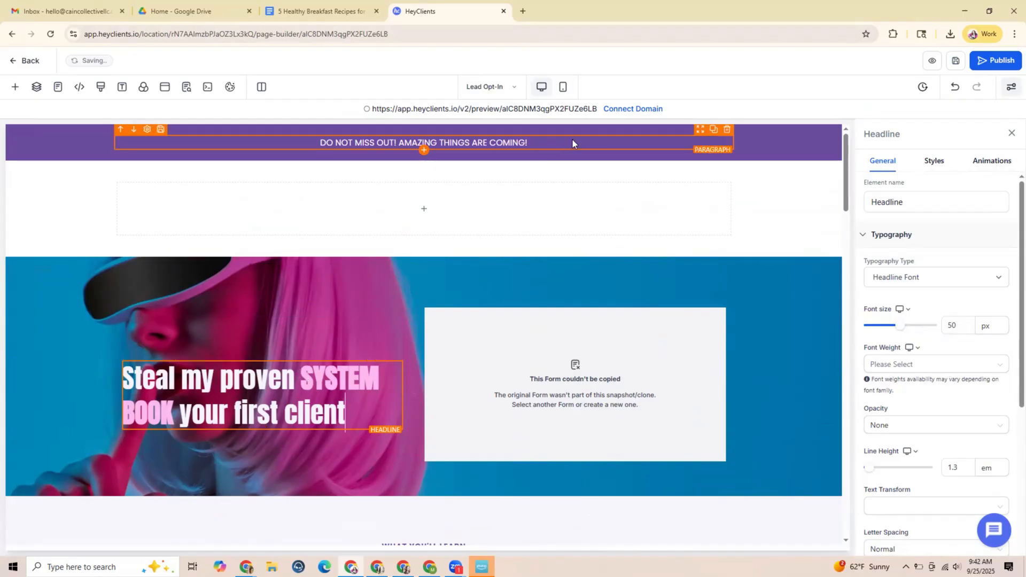
left_click(727, 129)
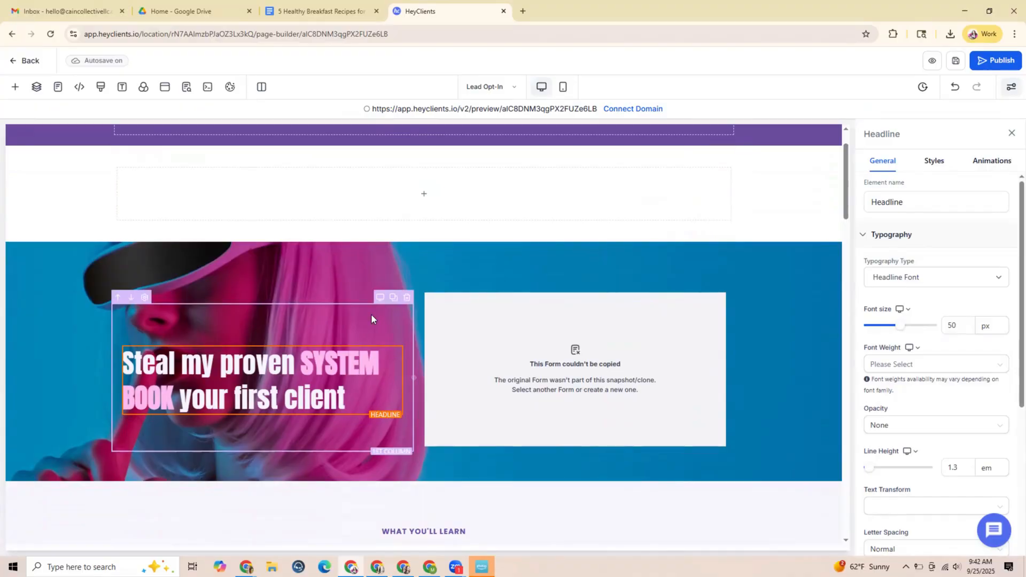
scroll(352, 316, "up", 1)
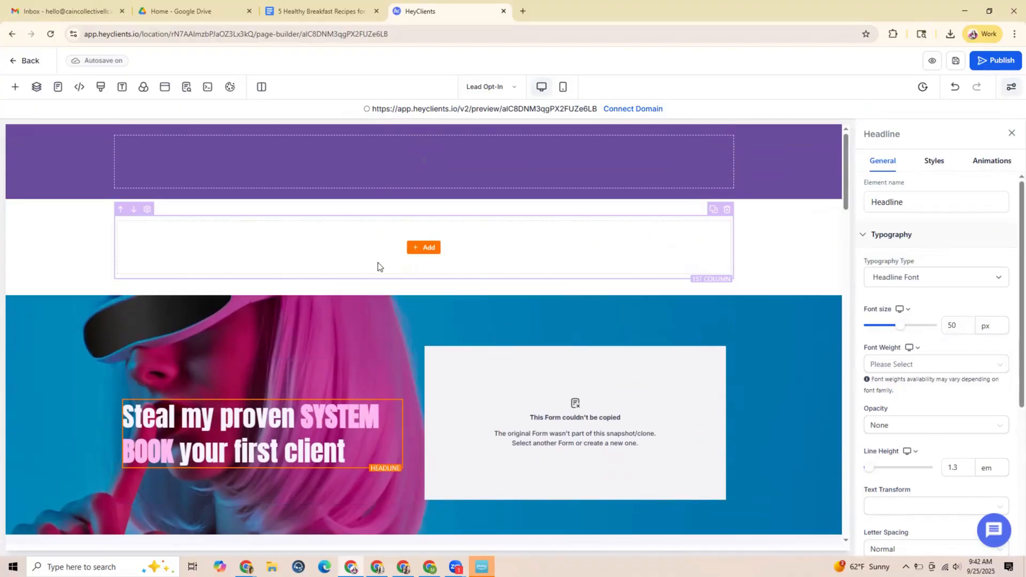
Replace "Steal my proven" in the hero headline with "Free Recipe Guide:"
scroll(388, 369, "down", 1)
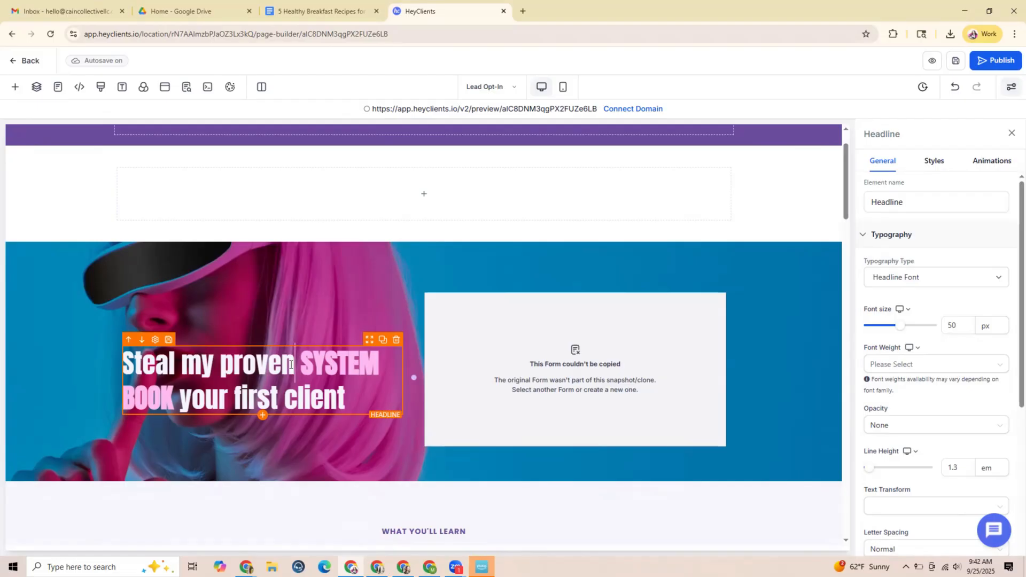
left_click_drag(293, 365, 128, 359)
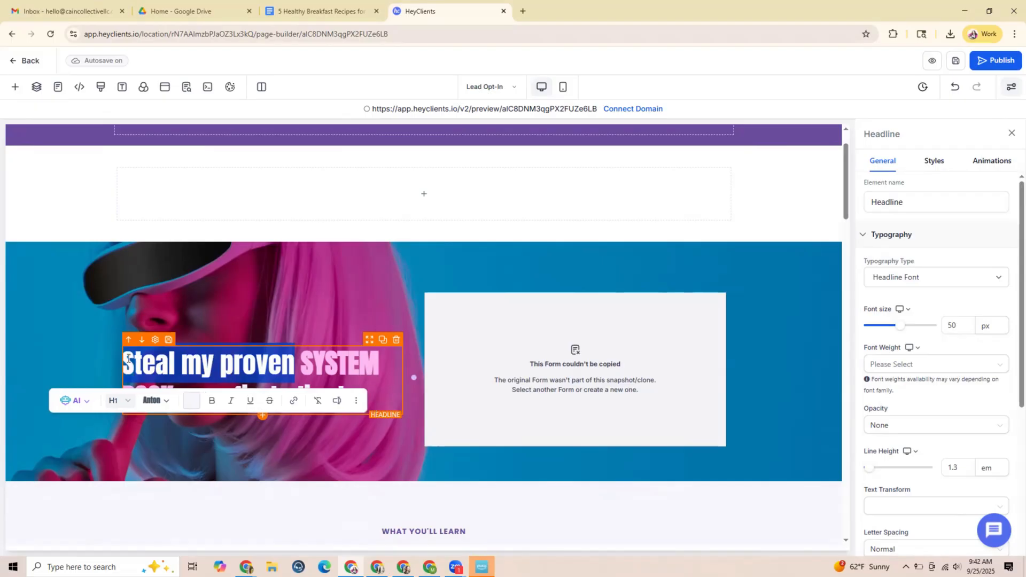
key("BackSpace")
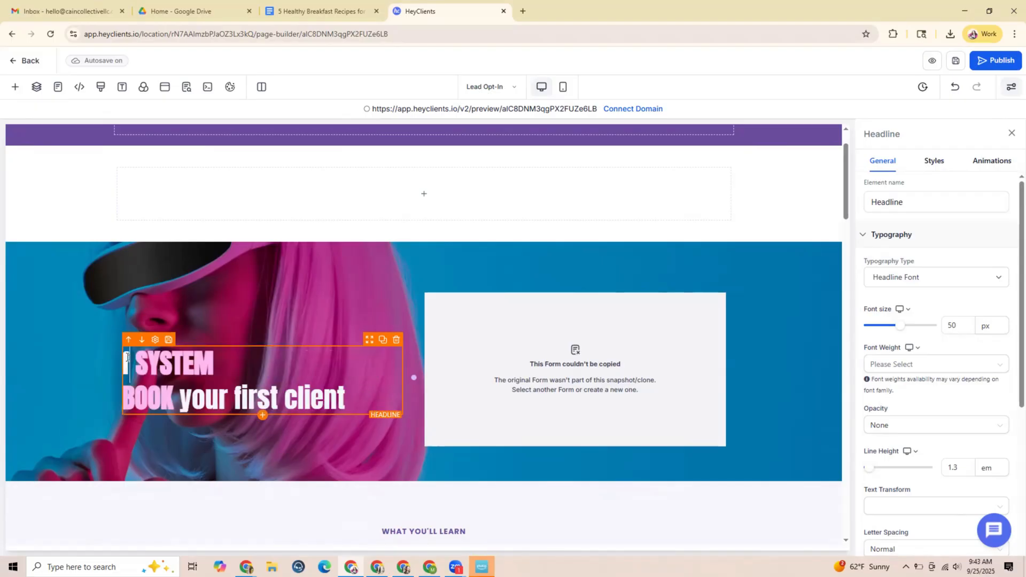
type("Free rec")
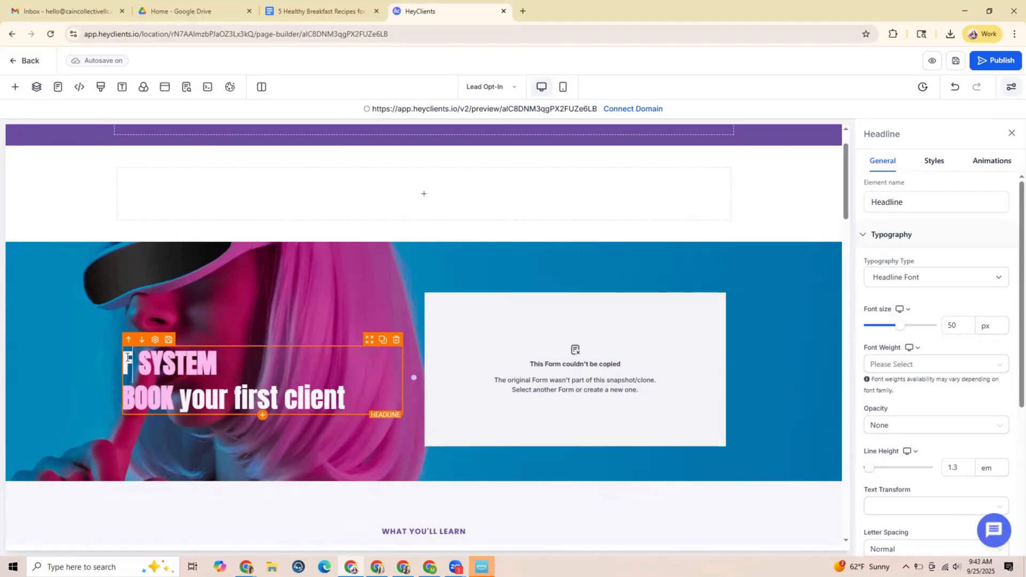
key("BackSpace")
key("BackSpace")
key("BackSpace")
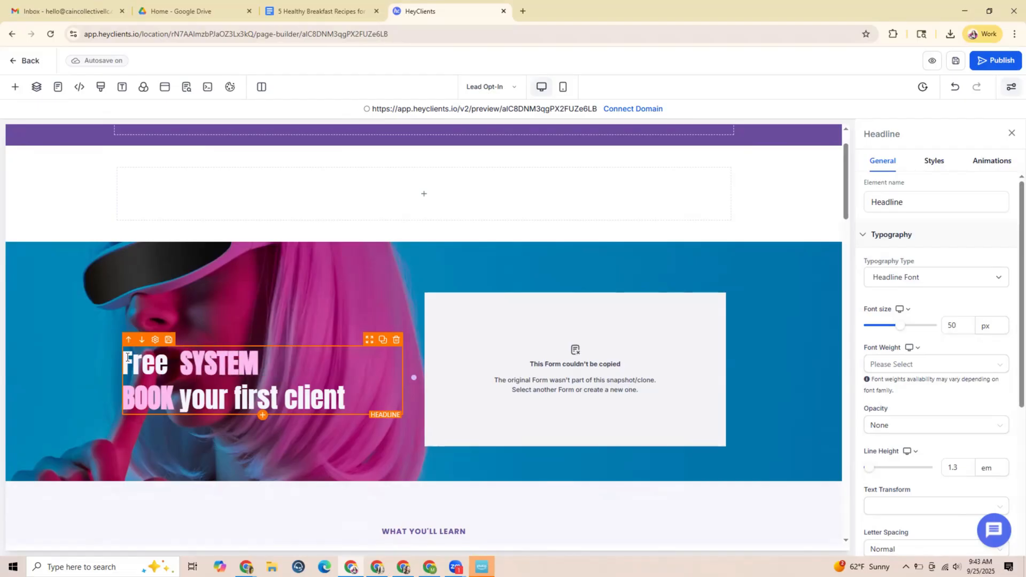
type("Recipe")
type(" Guide")
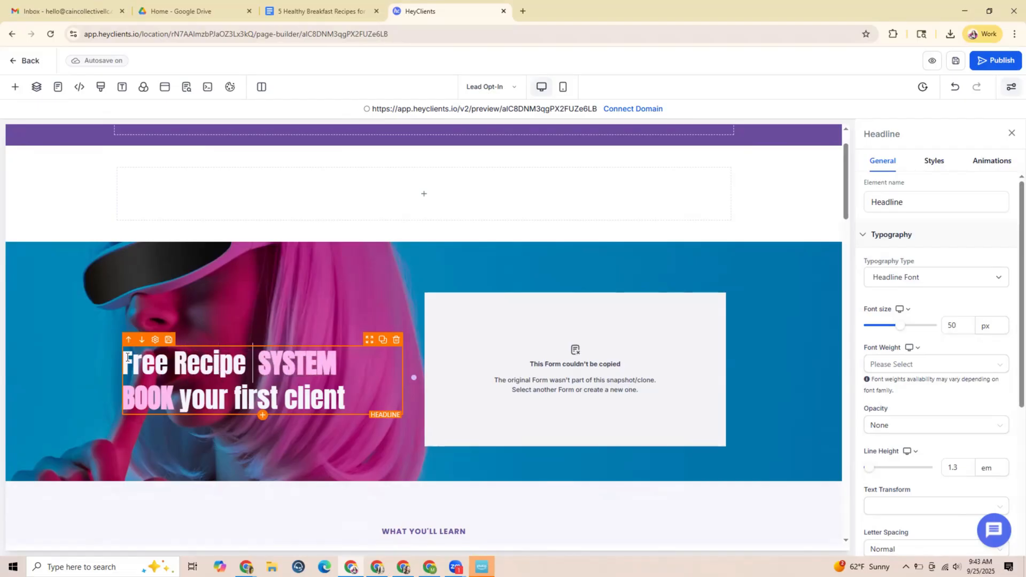
type(":")
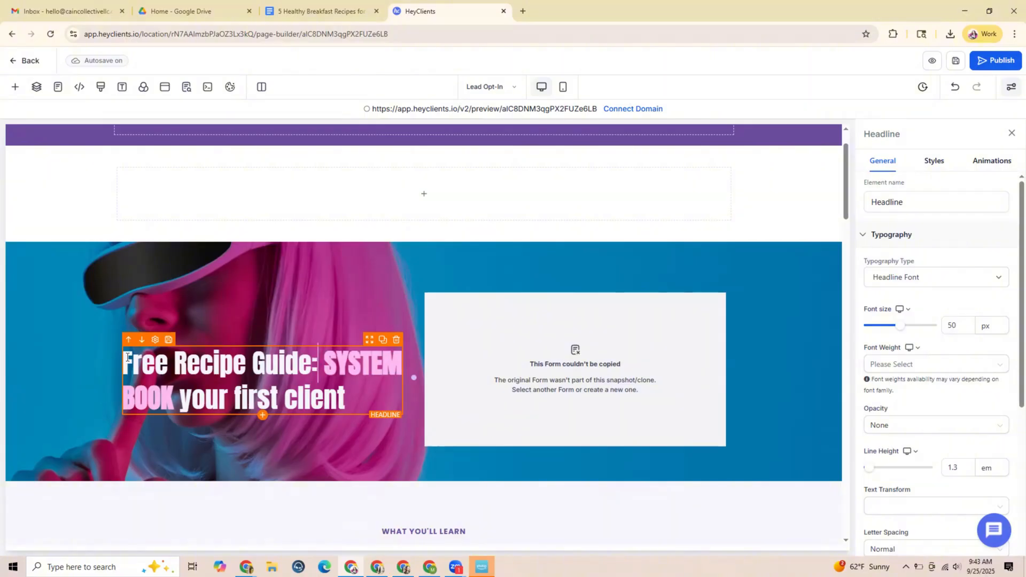
Replace the pink "SYSTEM BOOK" text in the hero headline with "5 Healthy Breakfasts"
left_click_drag(176, 399, 324, 377)
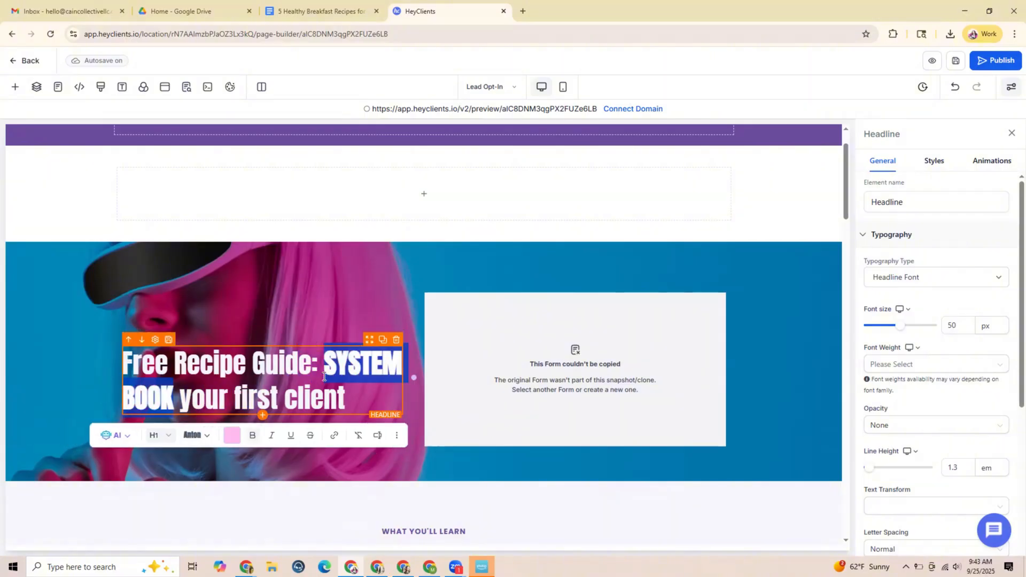
type("5 Healthy ")
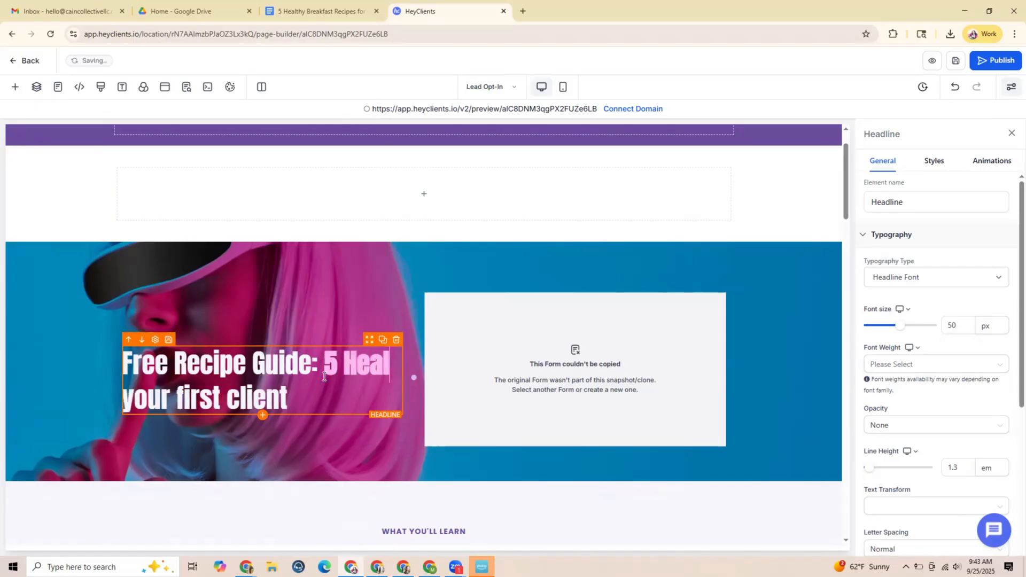
type("Break")
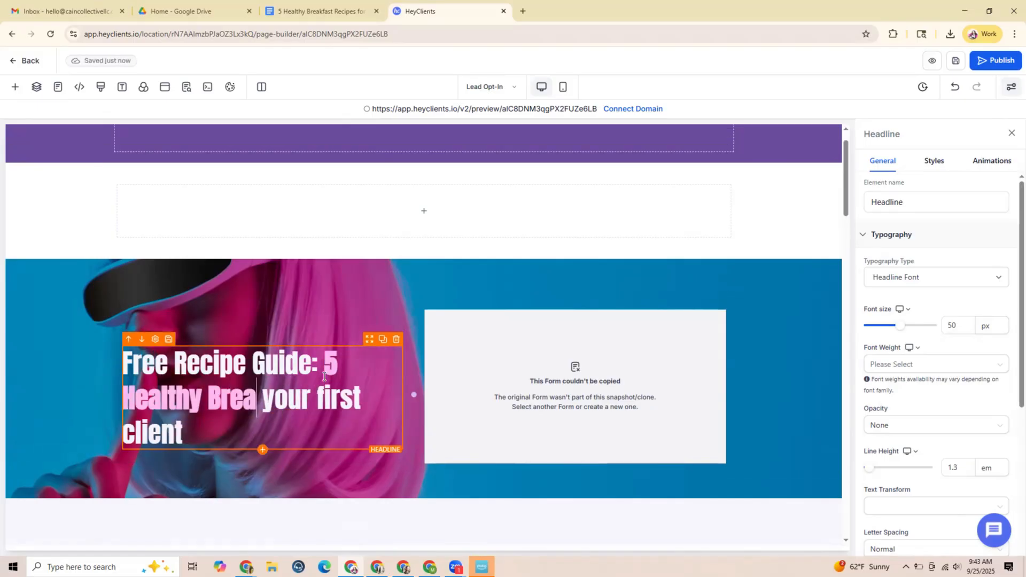
type("fasts")
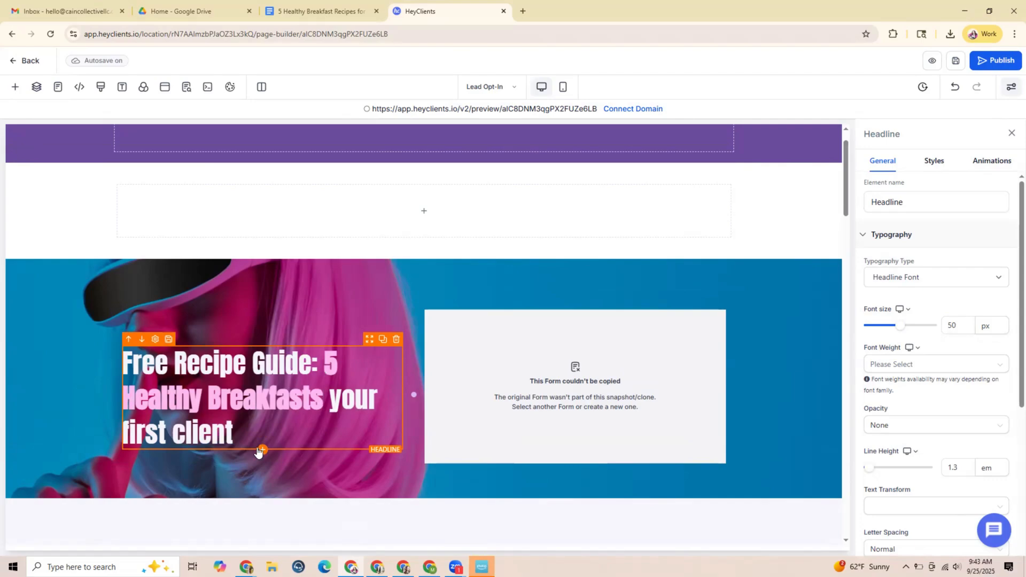
Replace "your first client" at the end of the hero headline with "That Take Under 10 Minutes"
left_click_drag(235, 433, 330, 407)
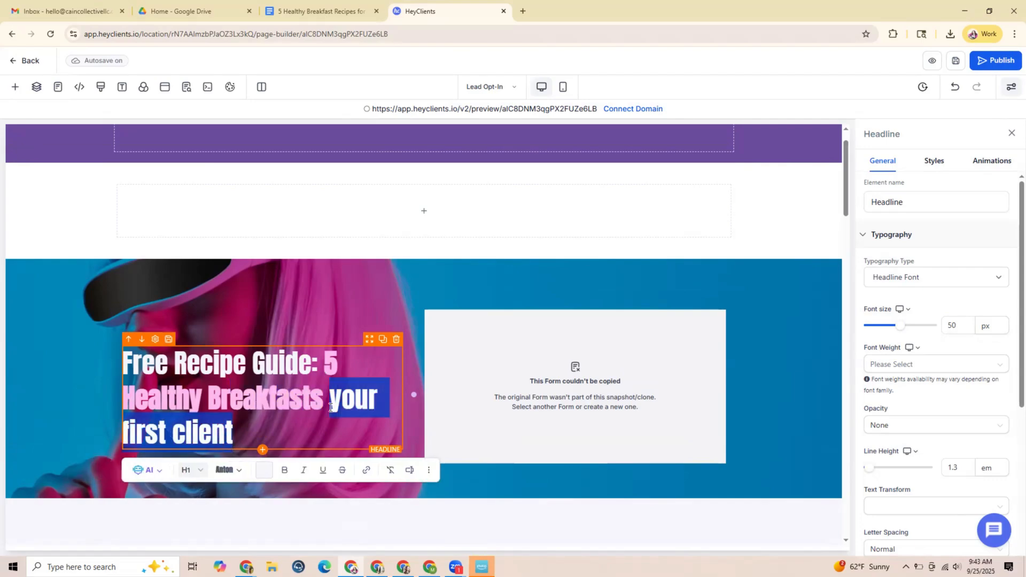
type("That take")
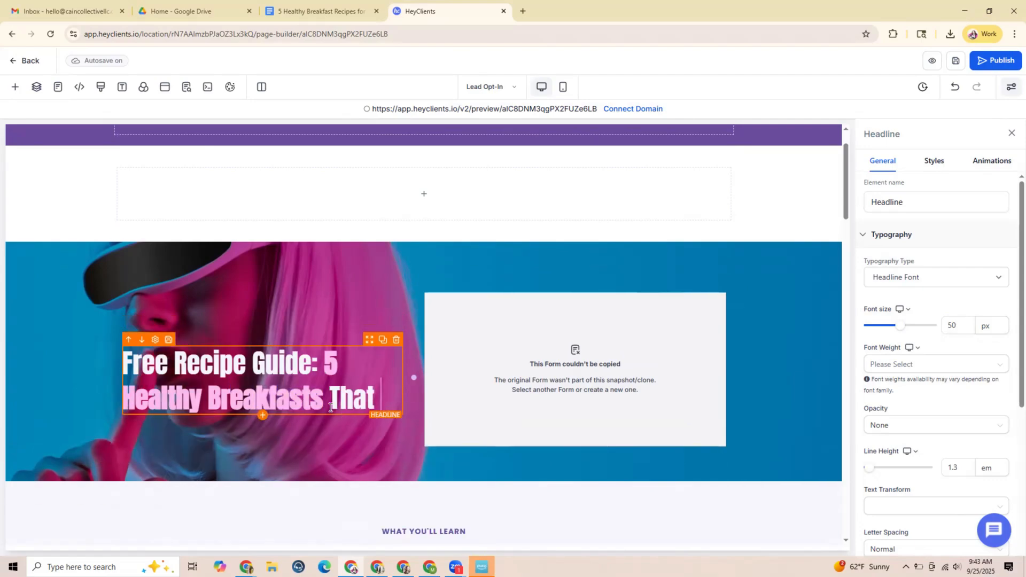
key("BackSpace")
key("BackSpace")
key("BackSpace")
key("BackSpace")
type("Tak")
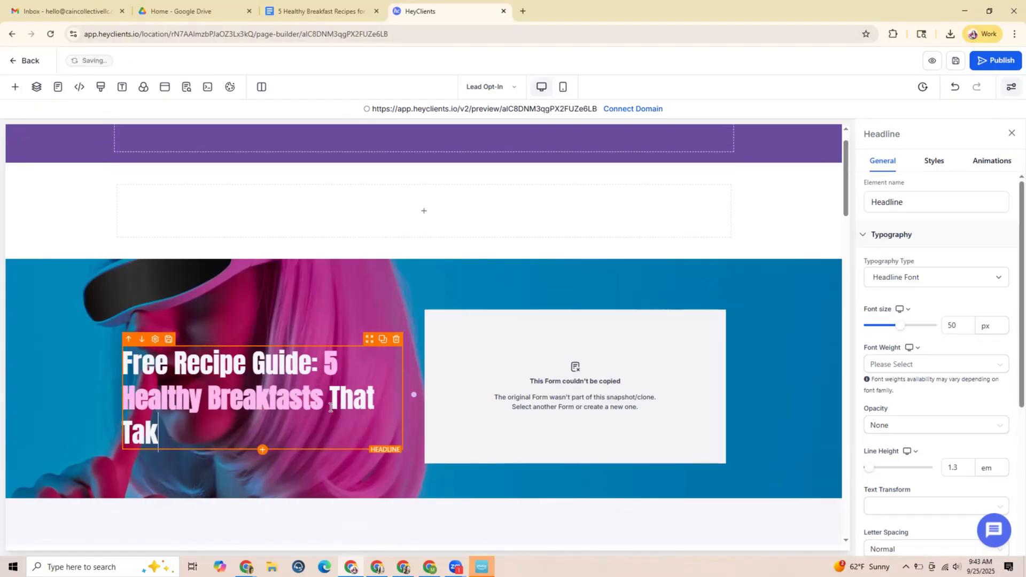
type("e Under 10 Minutes")
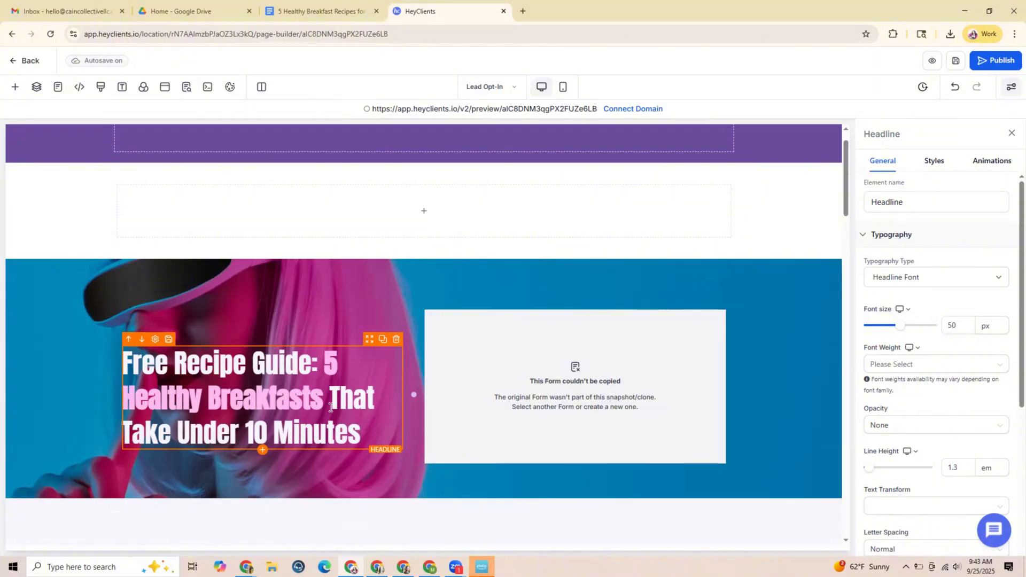
Add a Sub Headline element directly below the headline in the hero section
scroll(438, 276, "down", 2)
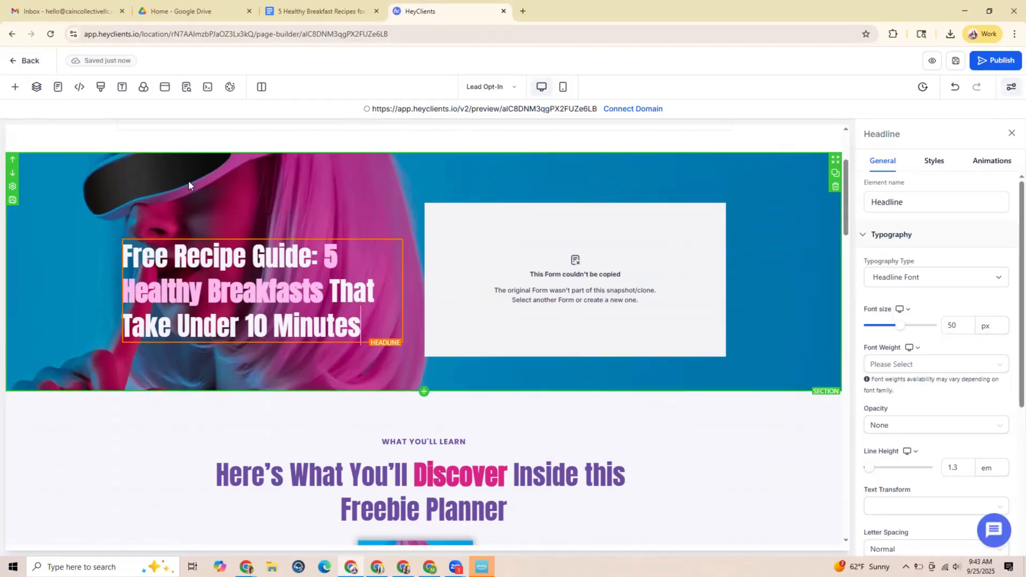
left_click(16, 90)
left_click_drag(203, 337, 259, 344)
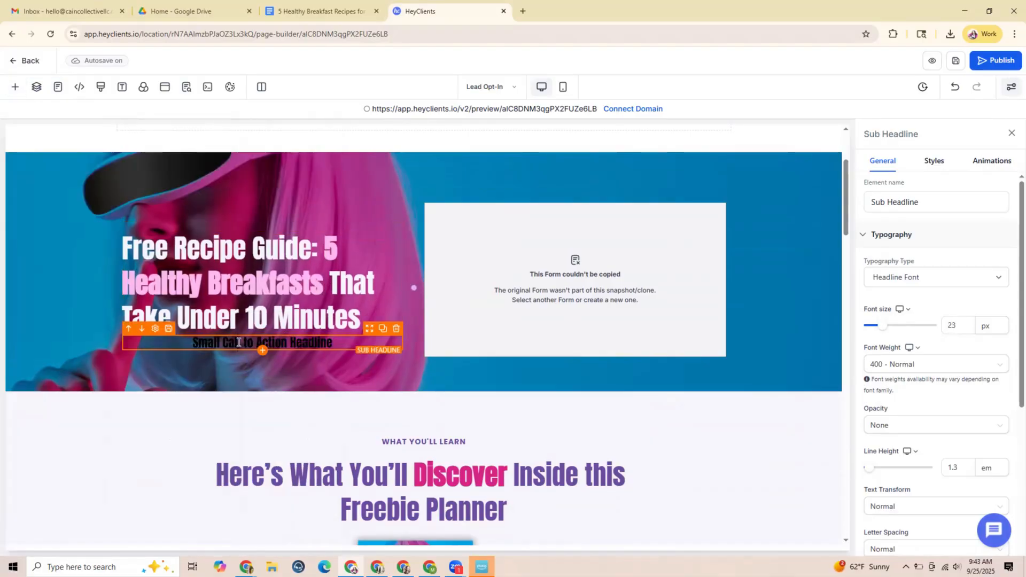
Replace the new sub headline's placeholder text with "Fuel your day without the overwhelm. Grab your guide now."
double_click(239, 343)
key("ctrl+a")
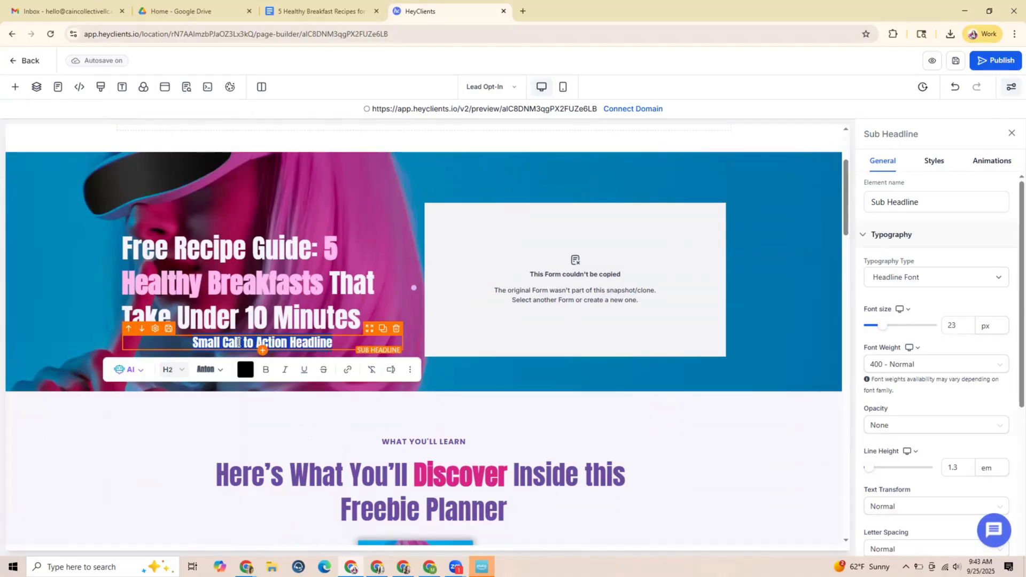
type("Fuel y")
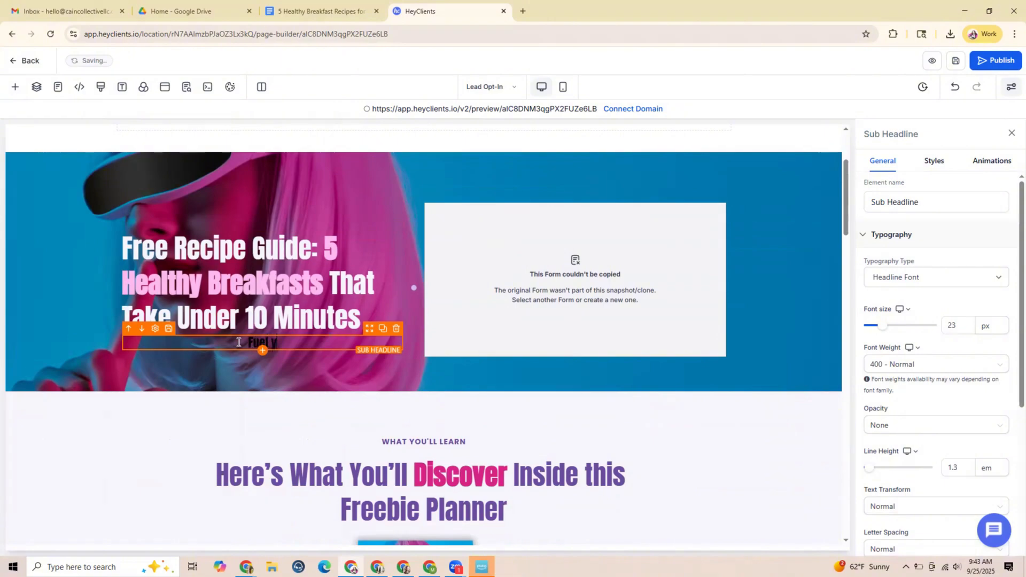
type("our day without the ov")
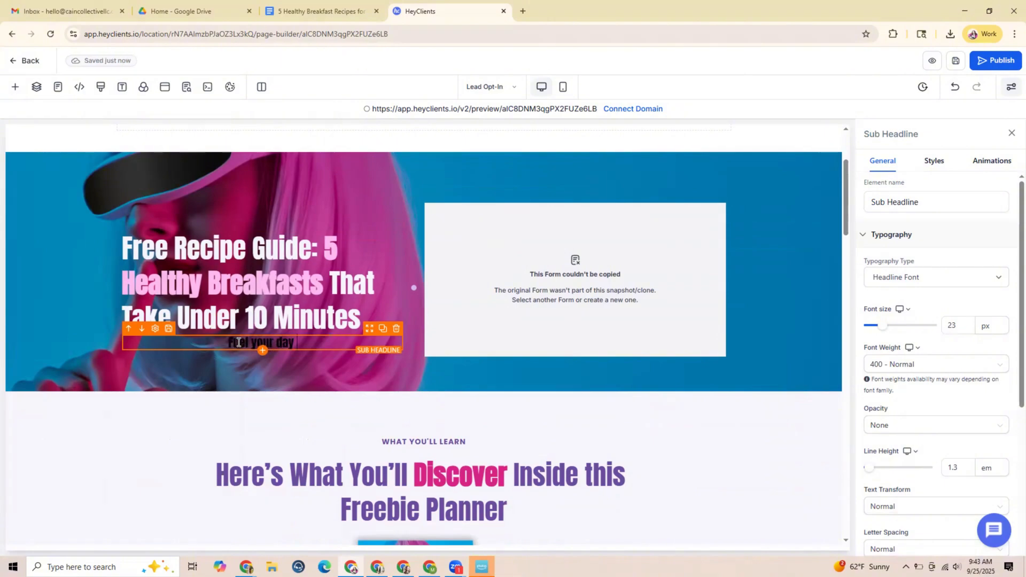
type("erwhelm")
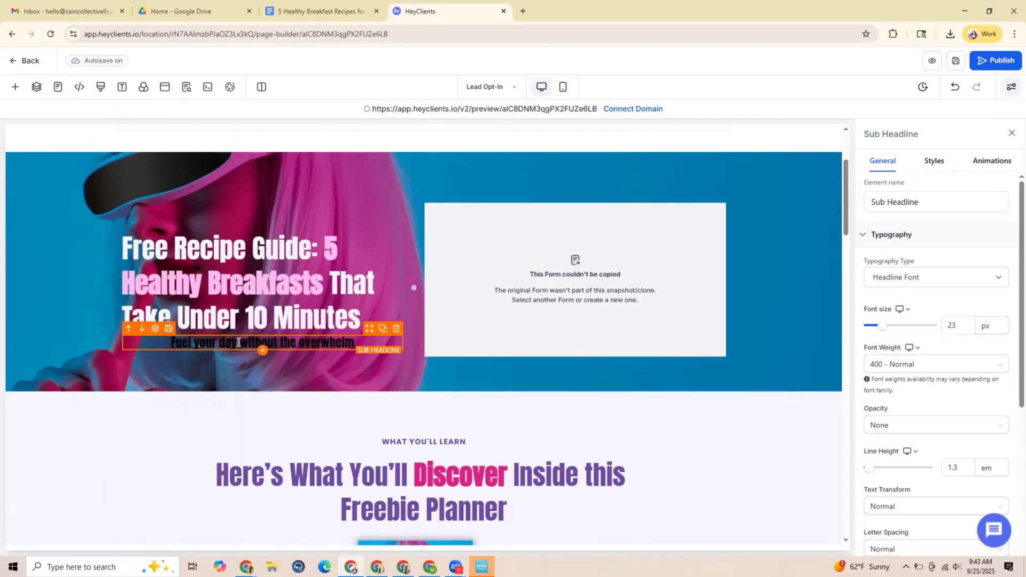
type(". Grab yo")
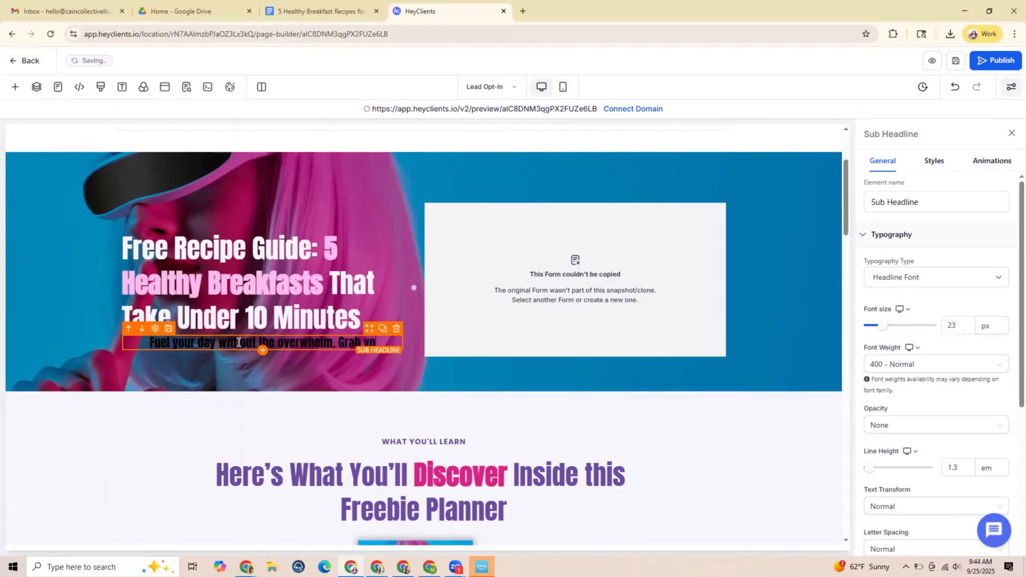
type("ur guide now.")
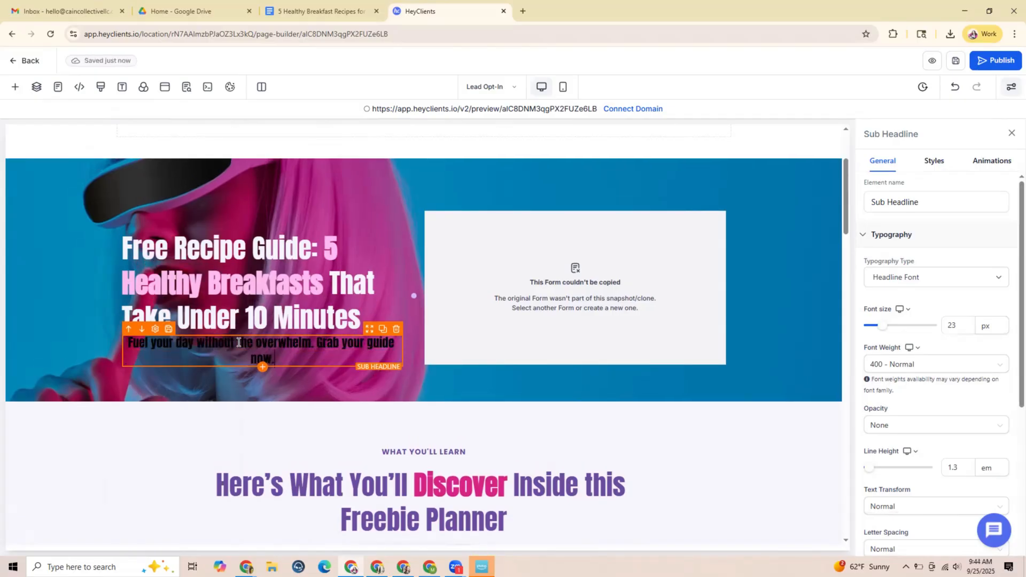
Change the hero sub headline's text colour to the off-white custom colour
left_click_drag(276, 362, 129, 344)
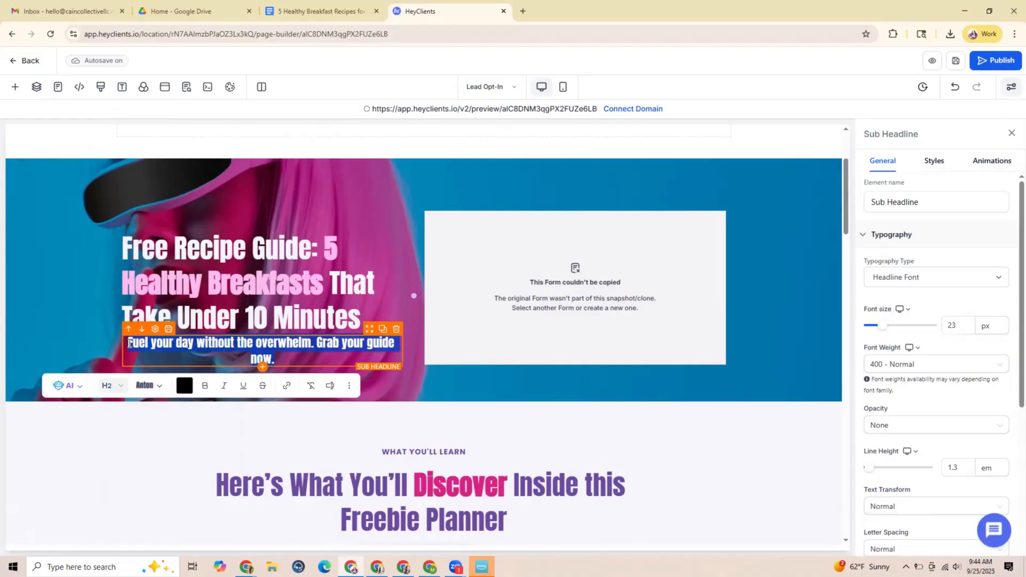
left_click(184, 386)
left_click(271, 362)
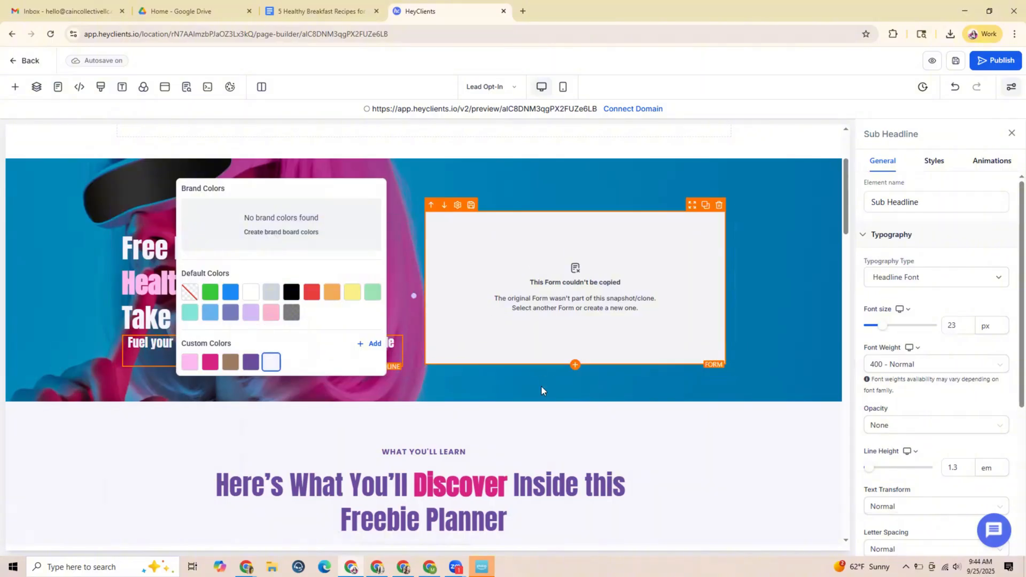
left_click(430, 187)
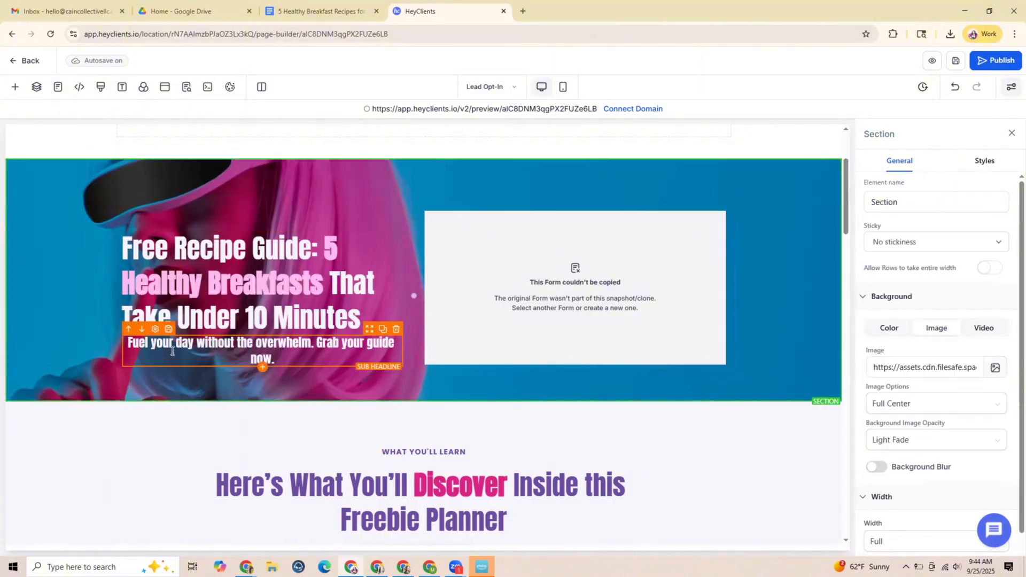
Align the hero sub headline's text to the left
left_click(141, 342)
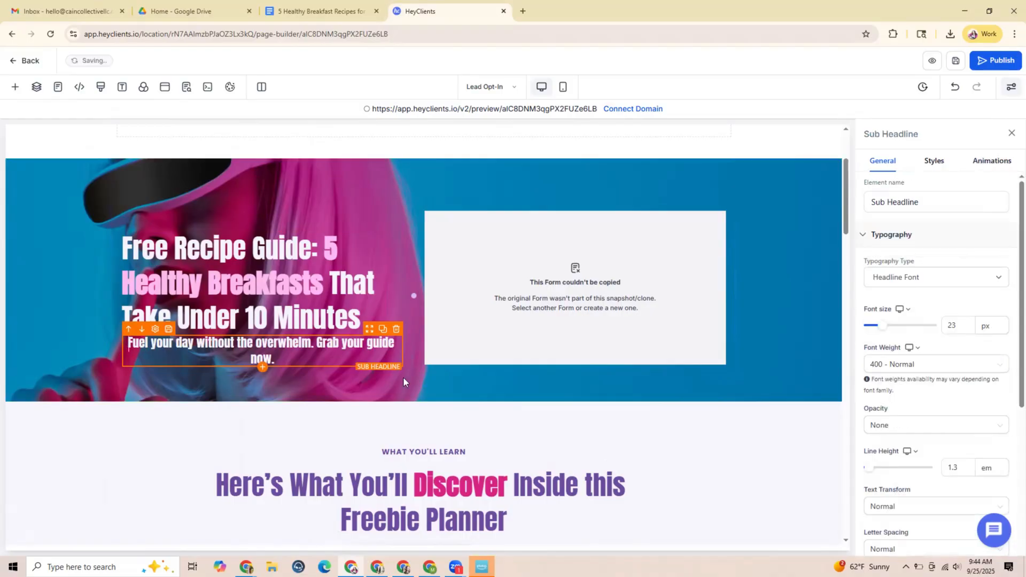
left_click(935, 162)
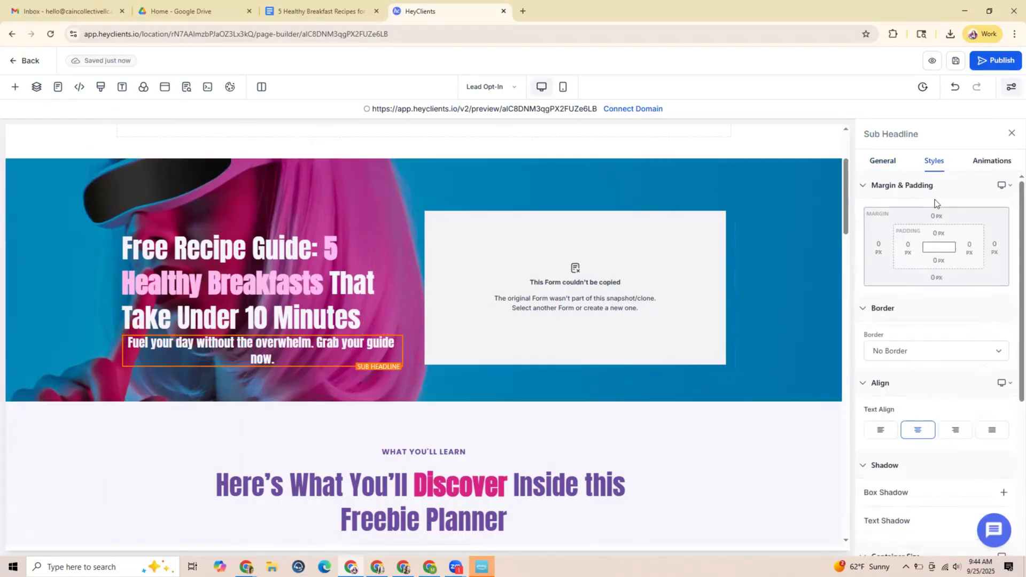
left_click(880, 430)
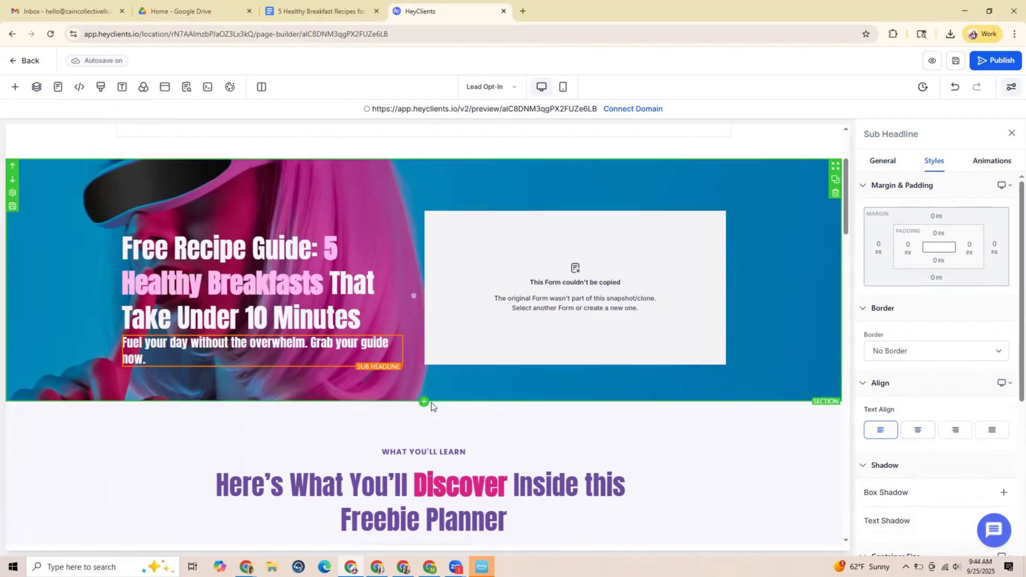
left_click(774, 342)
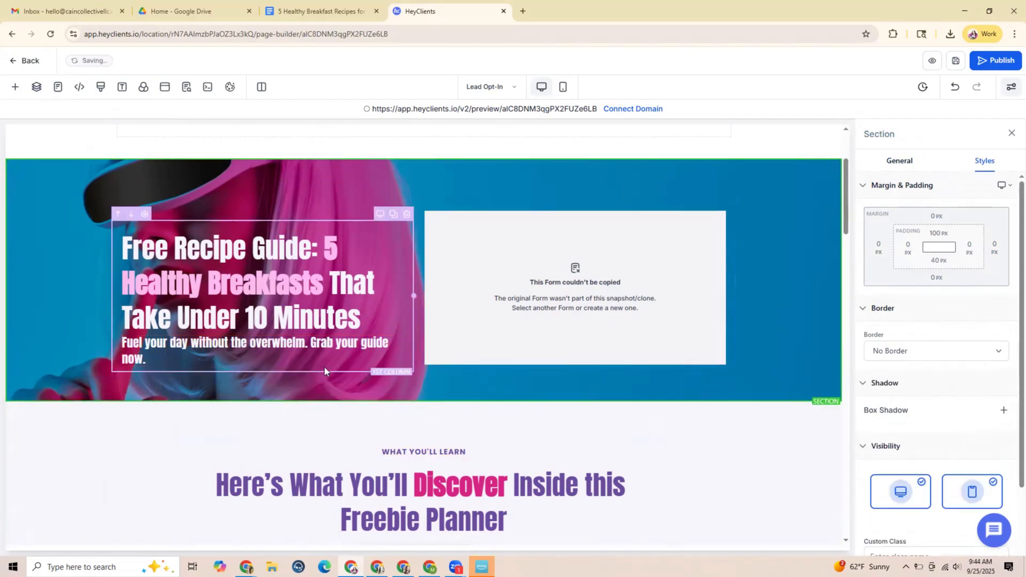
Review the opt-in page's sections from the purple banner down to the footer and back
scroll(329, 370, "down", 4)
scroll(335, 371, "up", 6)
scroll(349, 321, "up", 1)
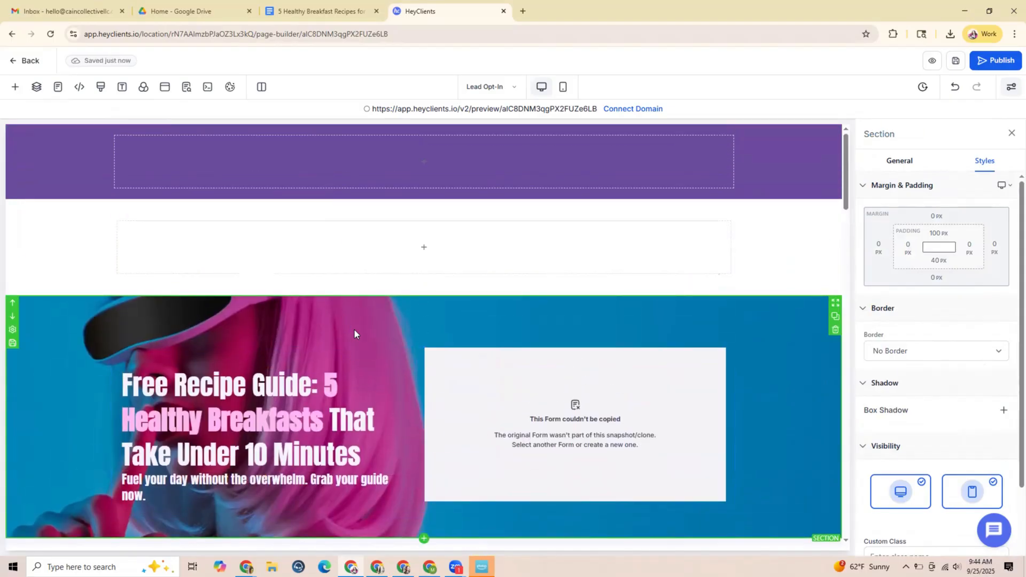
scroll(356, 331, "down", 3)
scroll(357, 332, "up", 4)
scroll(332, 390, "down", 2)
scroll(331, 391, "down", 8)
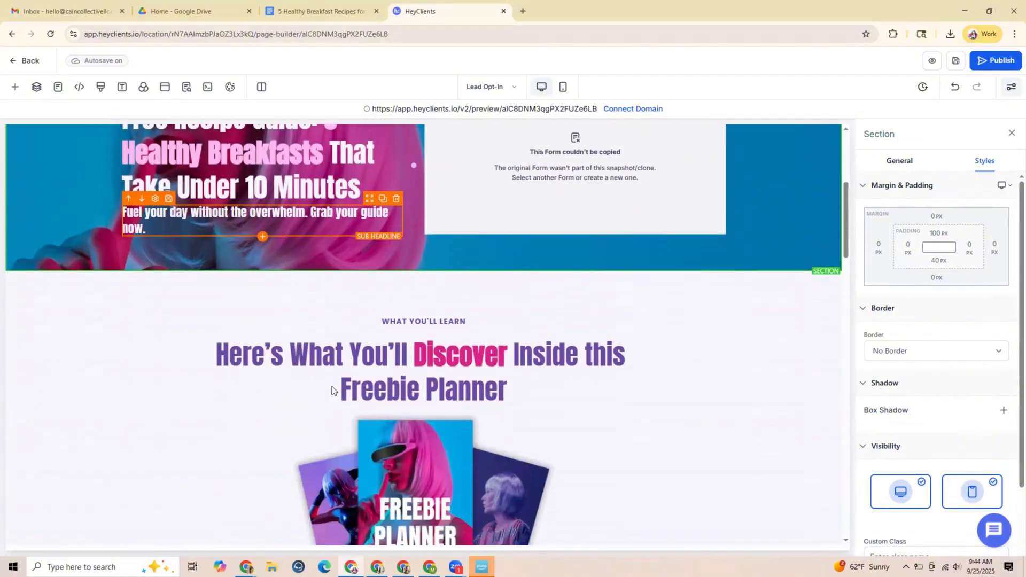
scroll(338, 389, "down", 15)
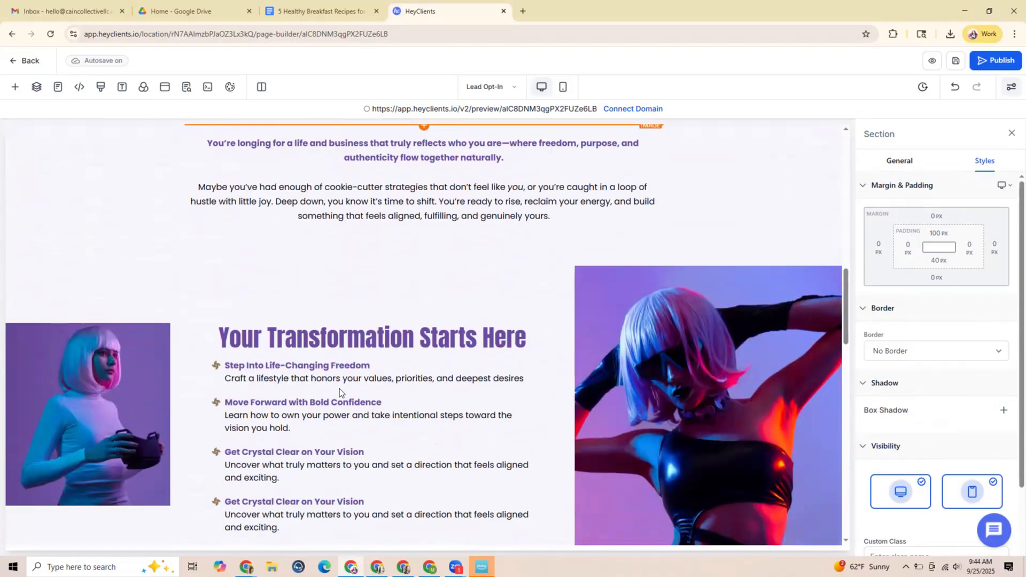
scroll(344, 394, "down", 8)
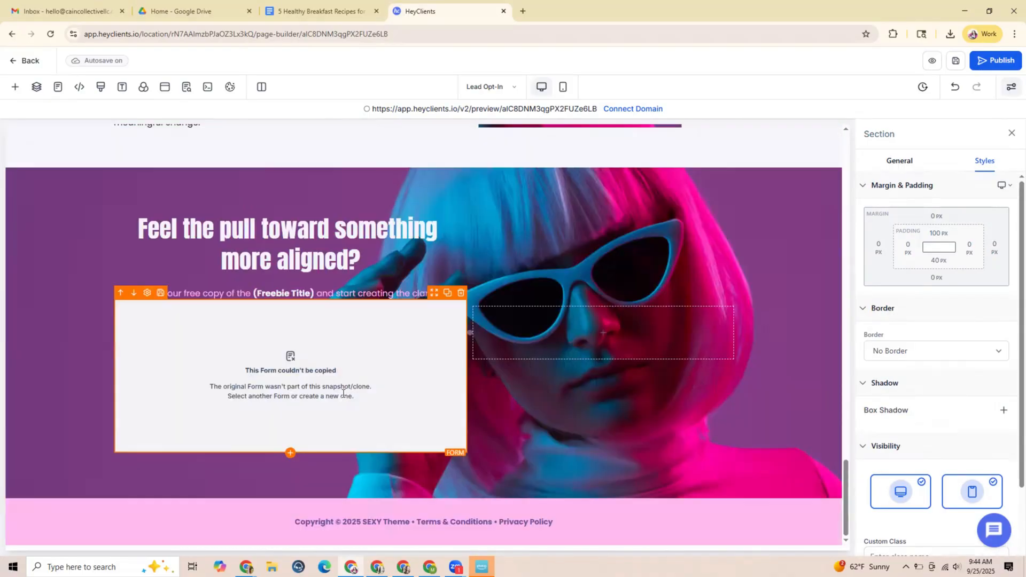
scroll(472, 394, "up", 20)
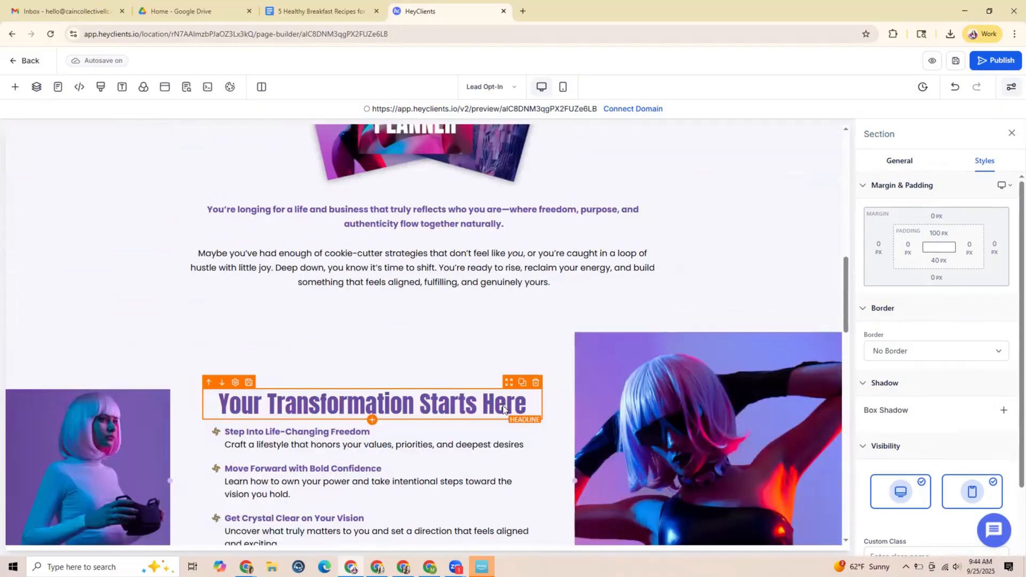
scroll(502, 409, "up", 10)
scroll(500, 385, "down", 2)
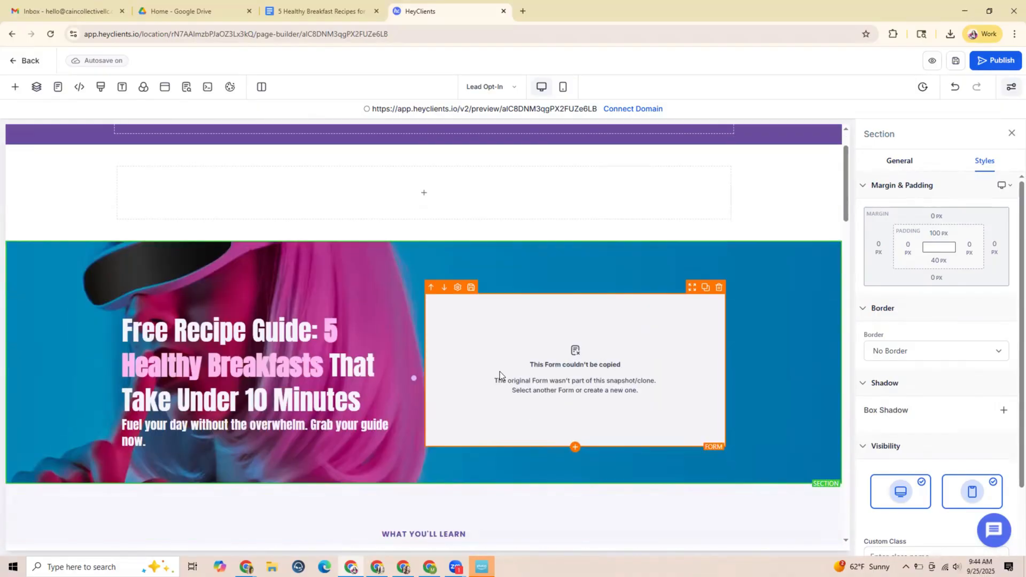
scroll(499, 371, "down", 1)
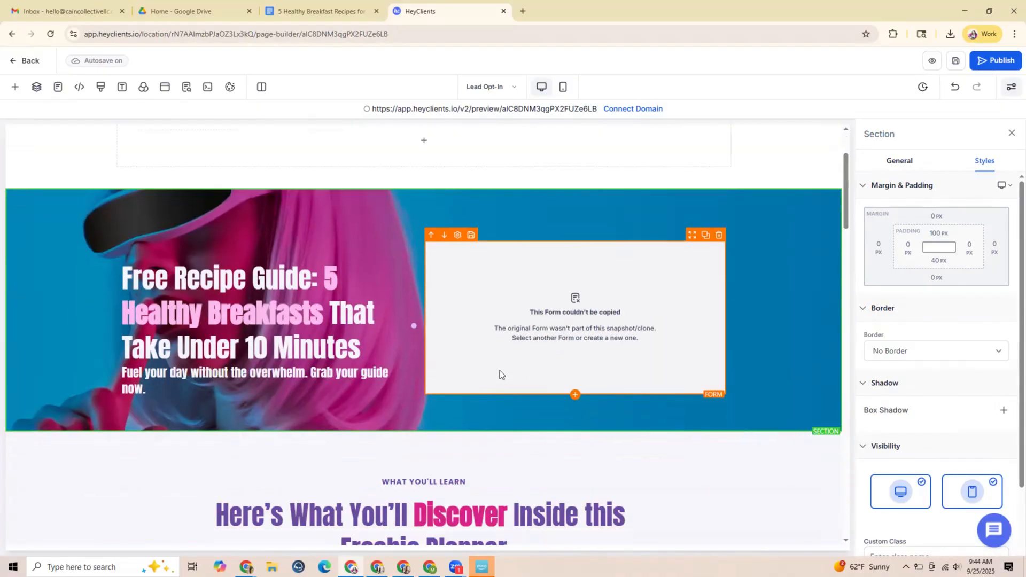
scroll(499, 370, "down", 4)
scroll(503, 374, "up", 6)
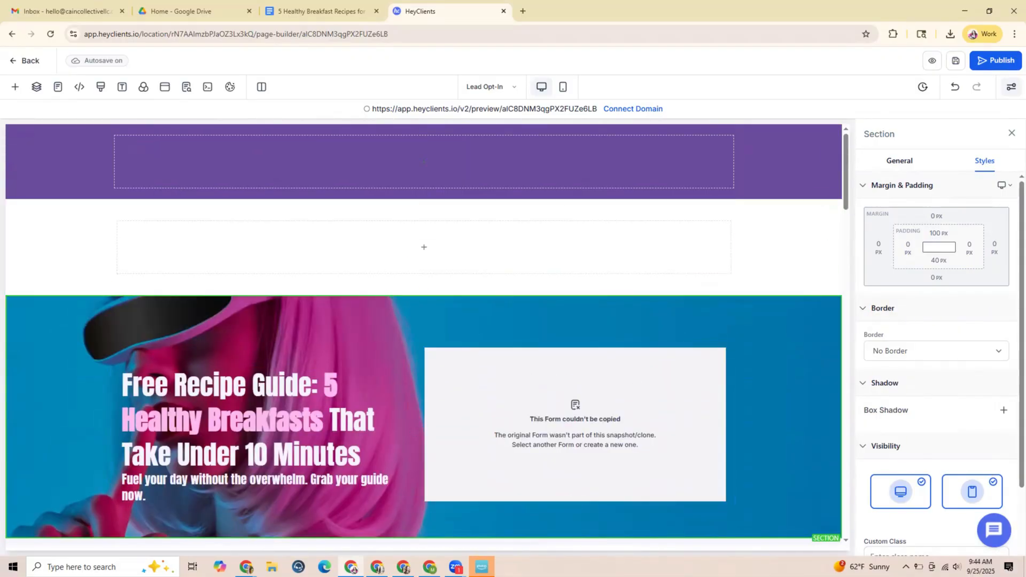
scroll(397, 315, "down", 3)
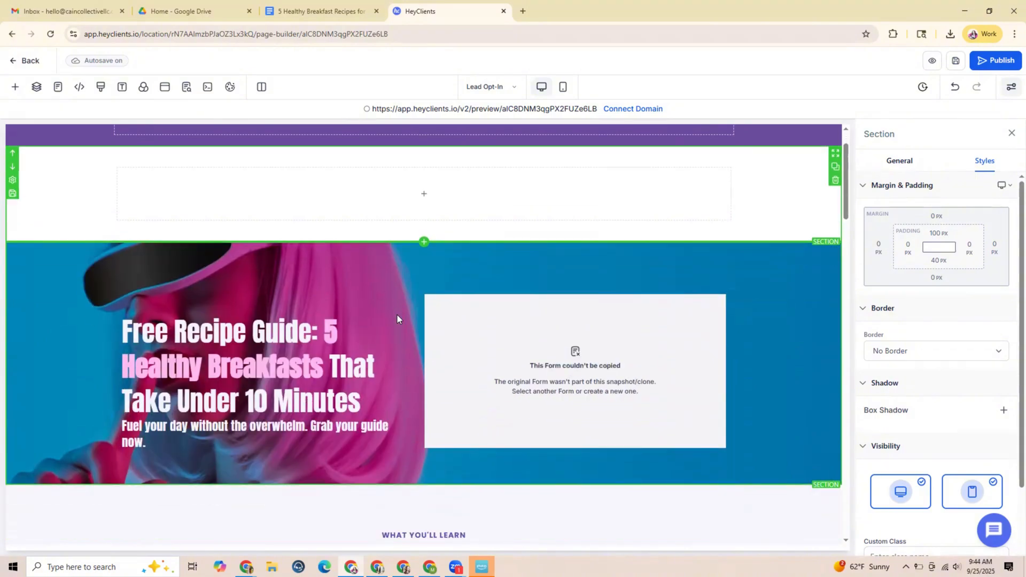
scroll(397, 315, "up", 3)
scroll(418, 370, "down", 1)
scroll(419, 370, "down", 3)
scroll(281, 312, "up", 4)
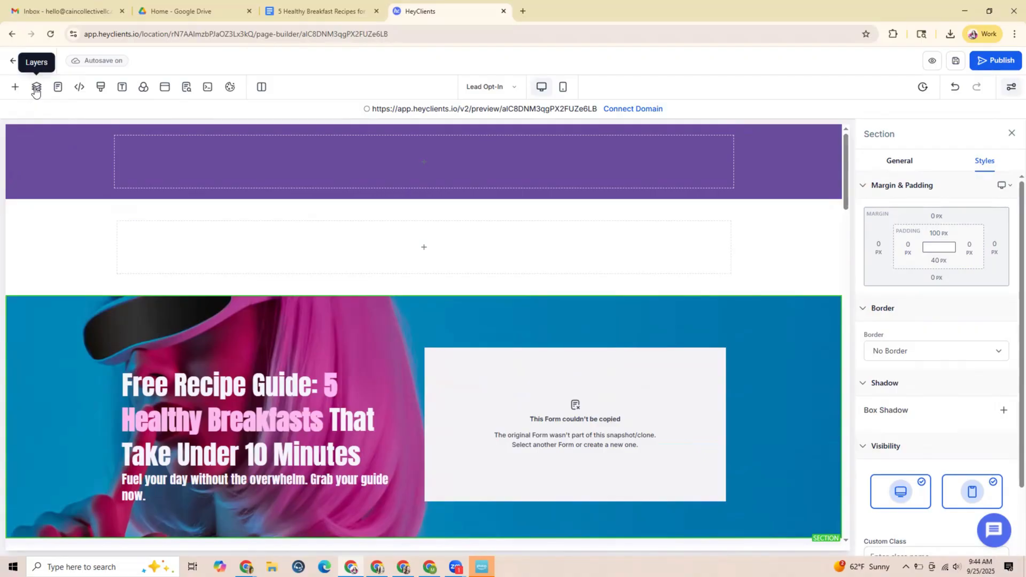
Open the page's layer tree and inspect its first three sections and the second section's row
left_click(35, 90)
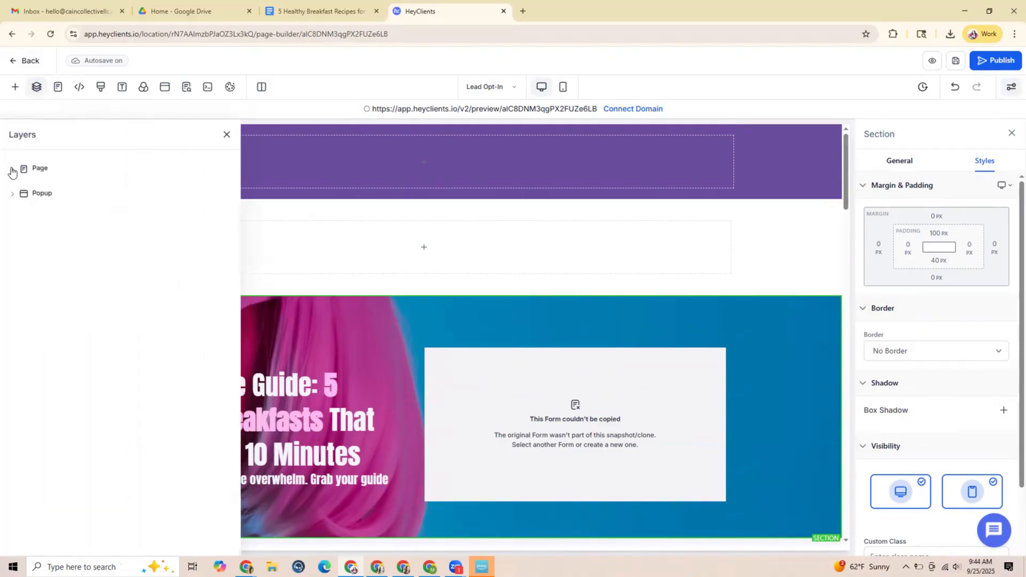
left_click(12, 170)
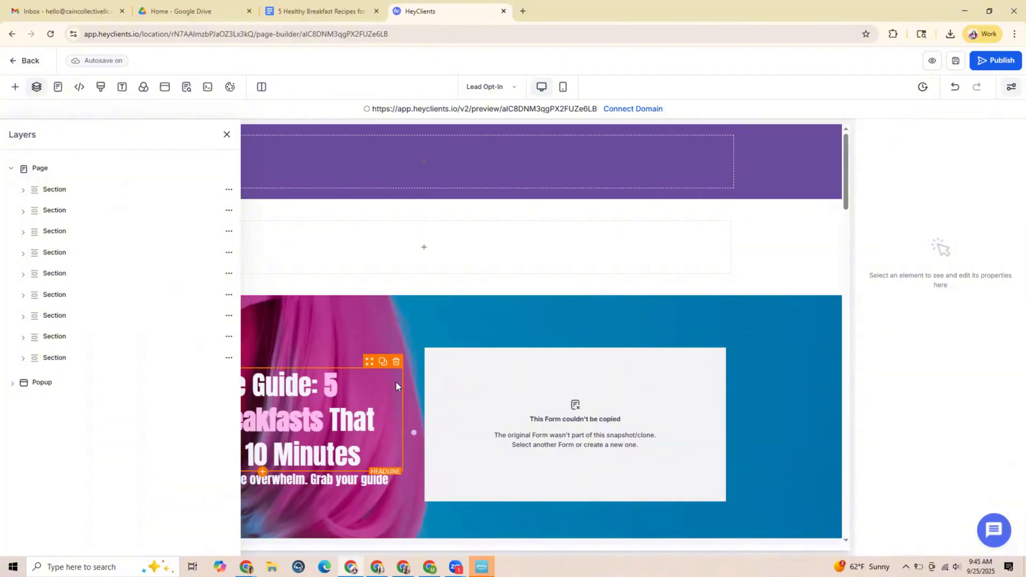
left_click(65, 193)
left_click(62, 213)
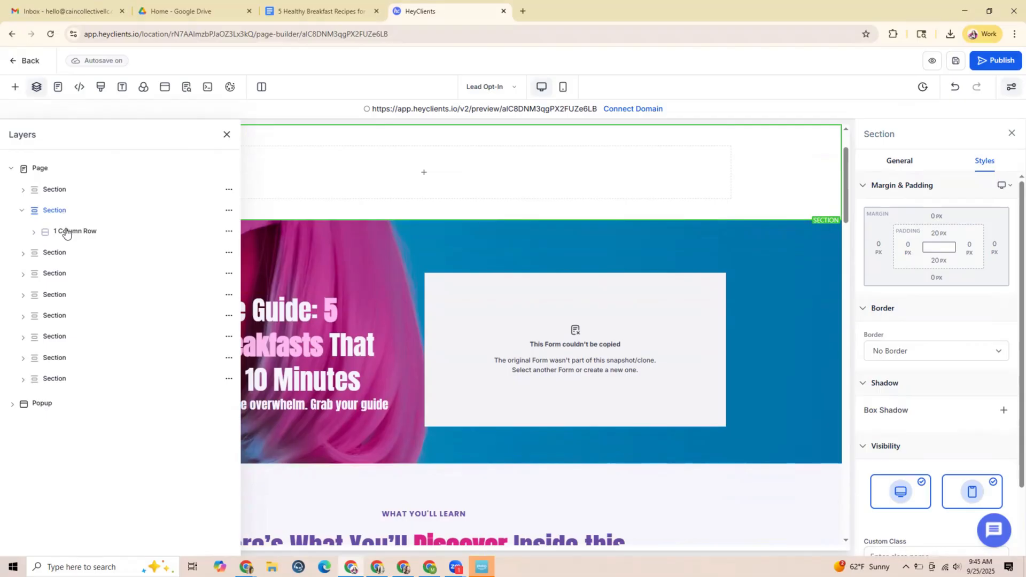
left_click(57, 254)
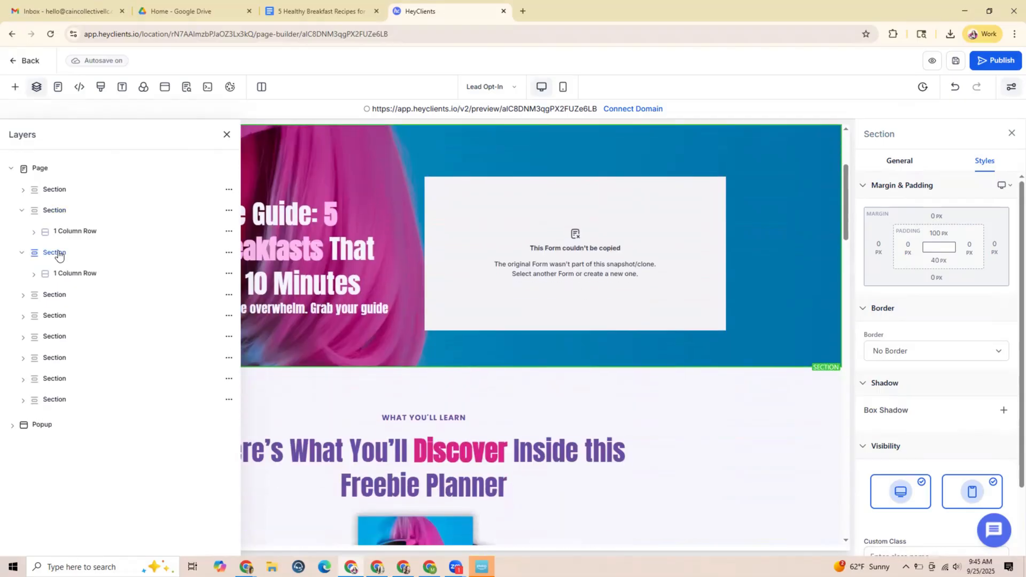
left_click(58, 231)
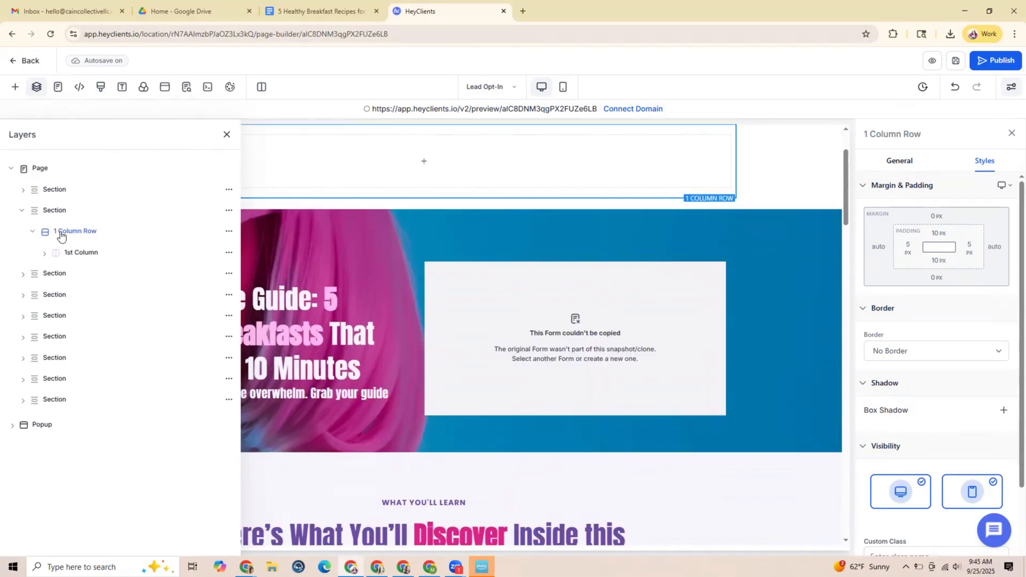
left_click(56, 210)
left_click(65, 233)
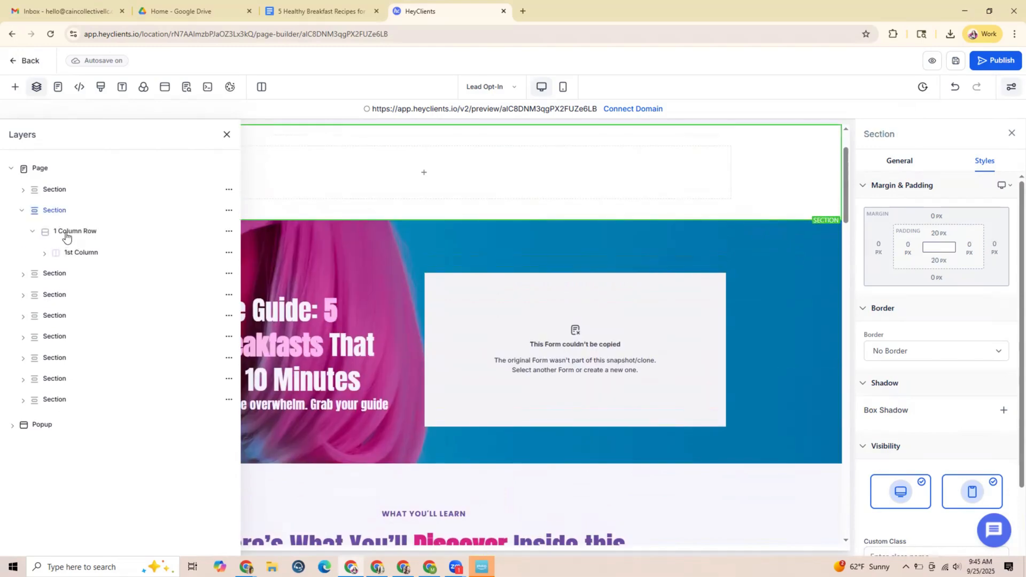
left_click(57, 211)
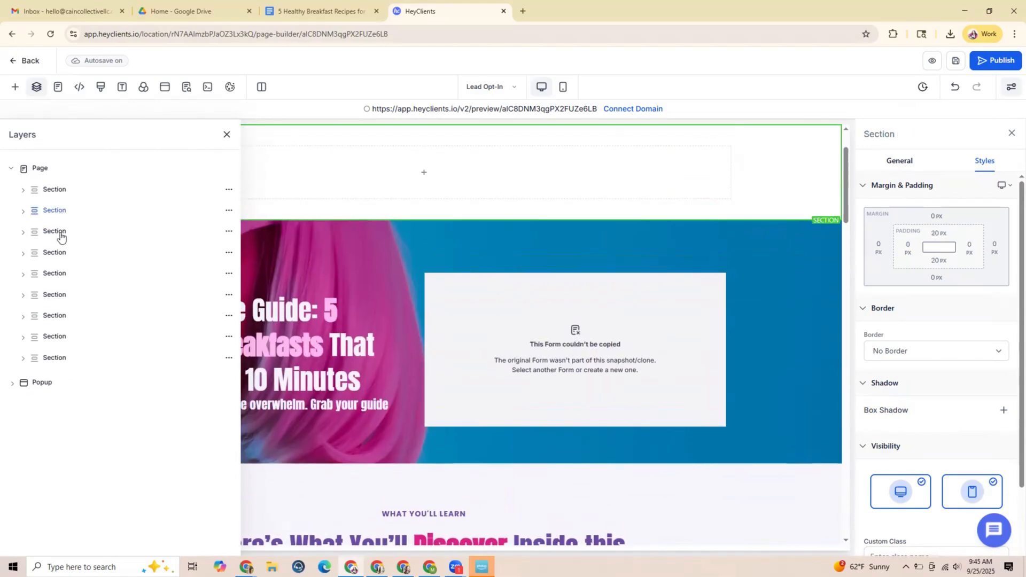
Expand the hero section's layers down to its first column and select the Headline element
left_click(61, 236)
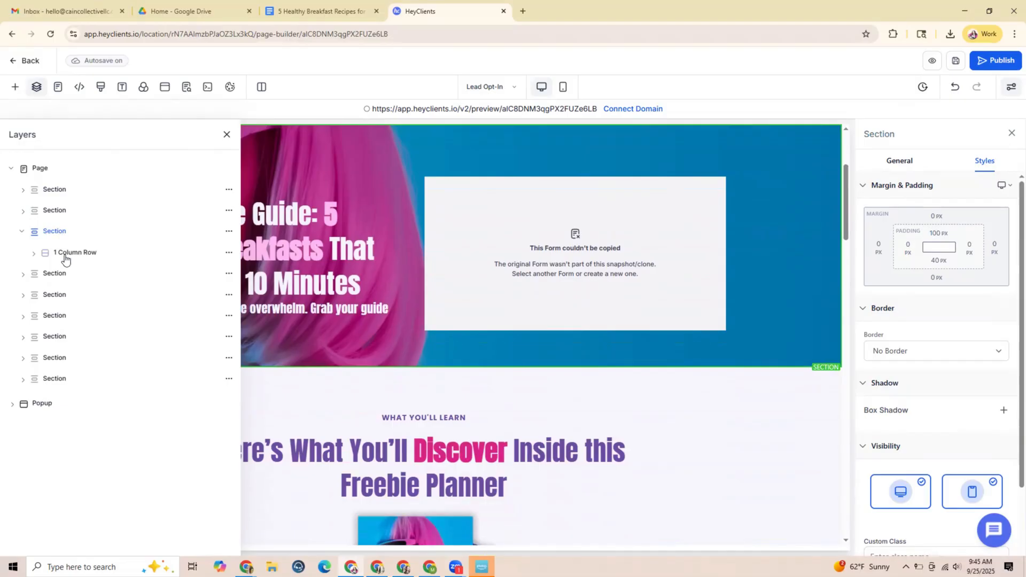
left_click(65, 257)
left_click(78, 273)
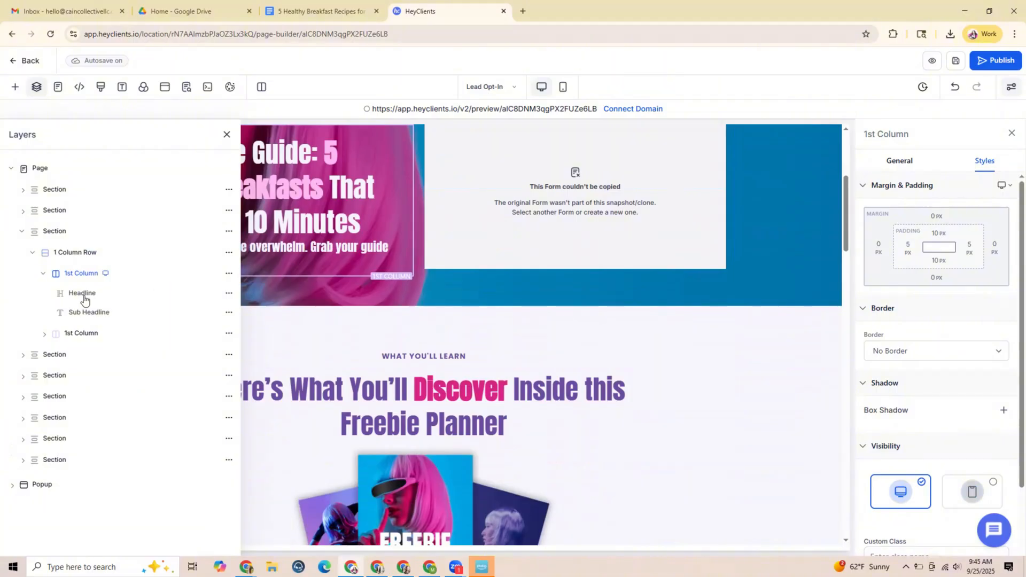
left_click(85, 295)
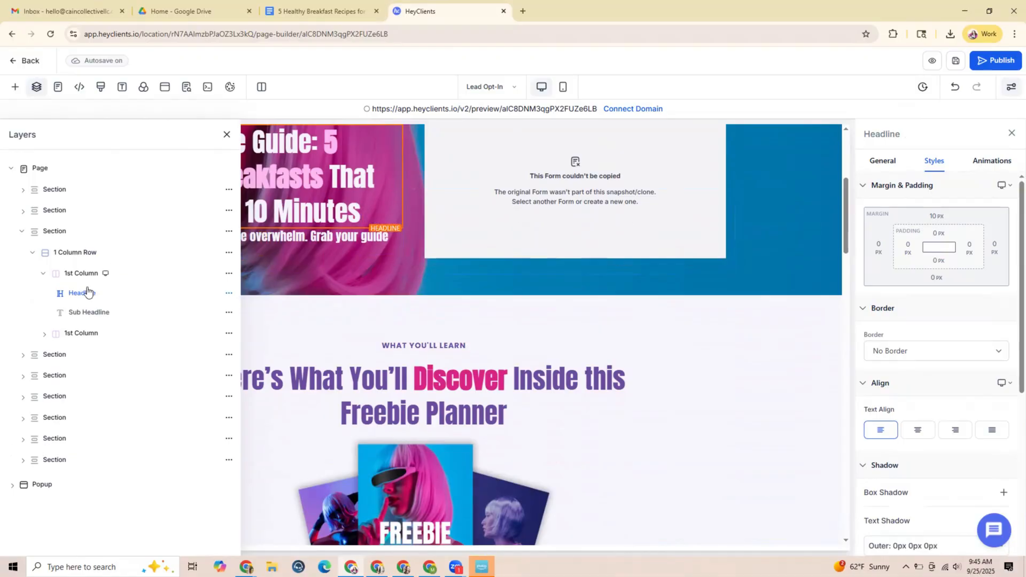
Hide the "What You'll Learn" section and the "Your Transformation Starts Here" section directly below it from the opt-in page
left_click(22, 232)
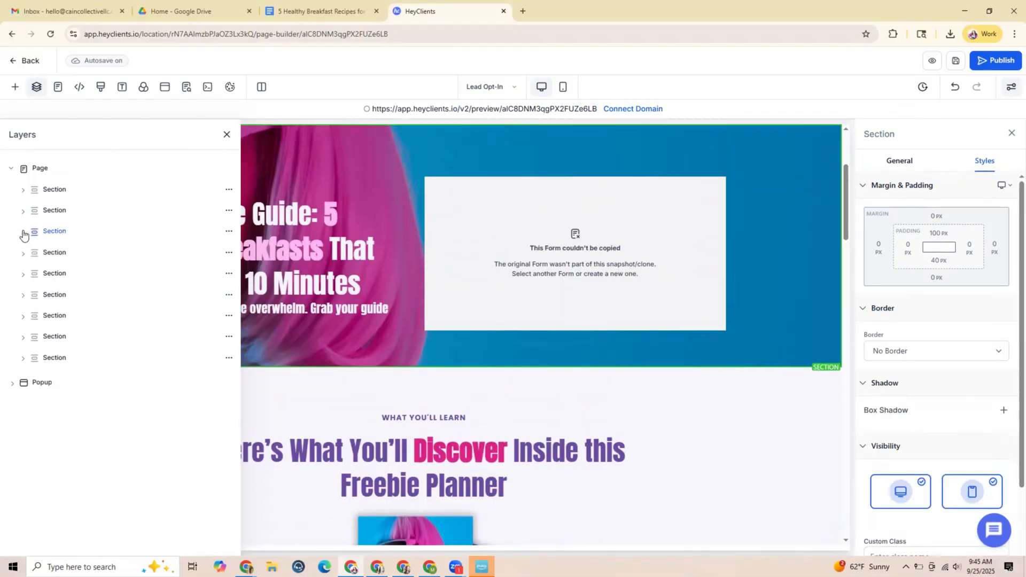
left_click(60, 255)
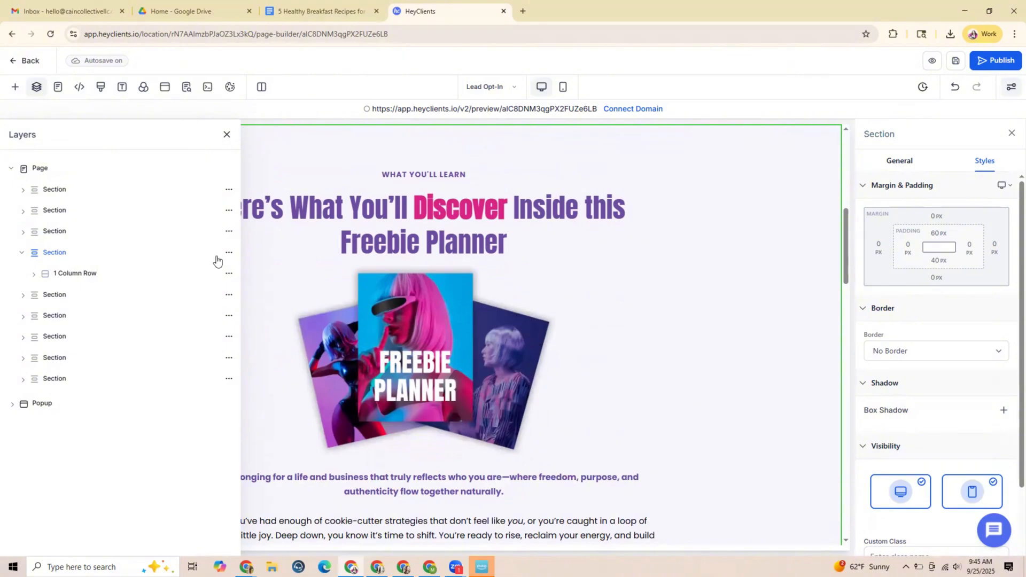
left_click(229, 253)
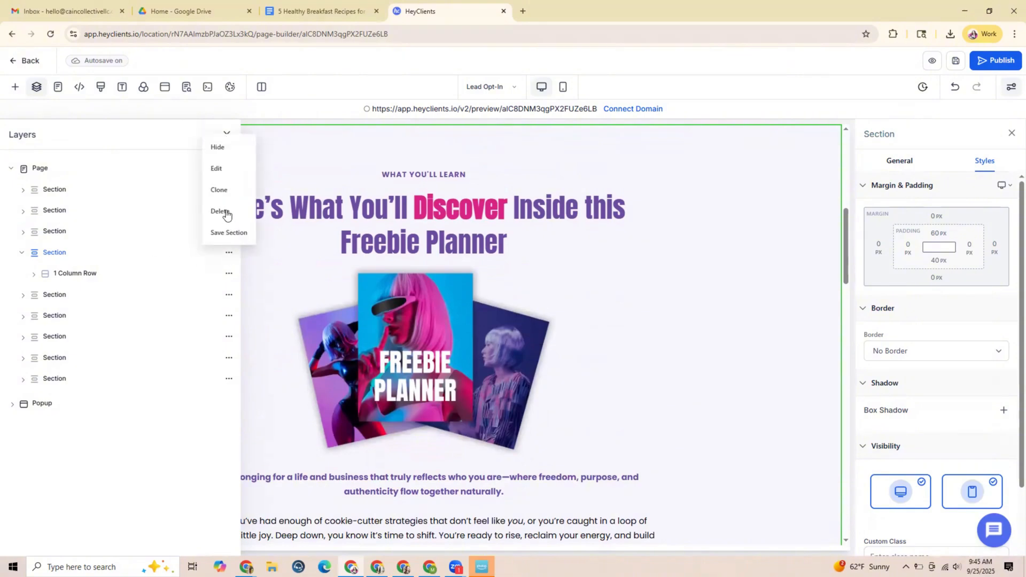
left_click(222, 148)
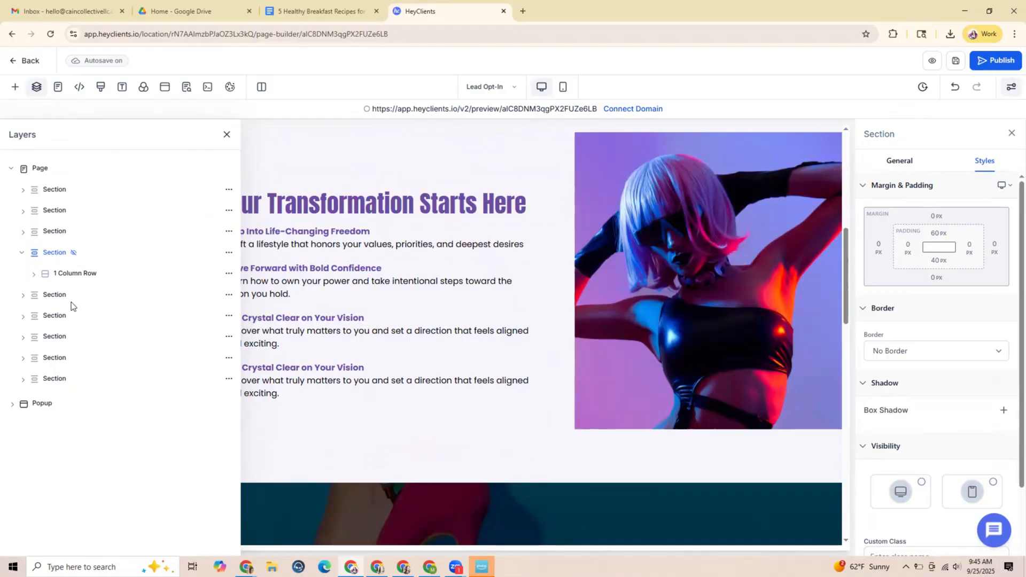
left_click(230, 298)
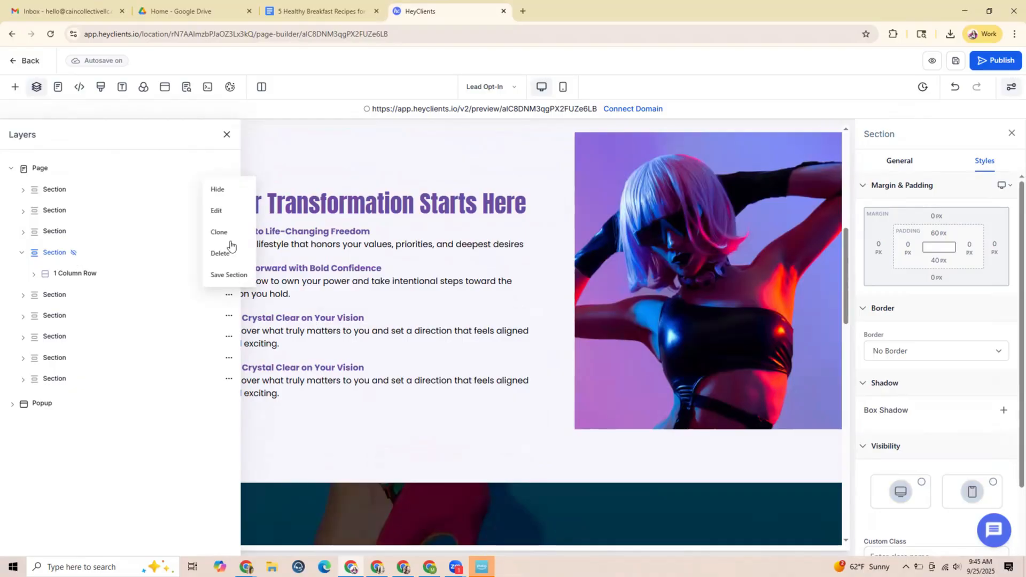
left_click(222, 195)
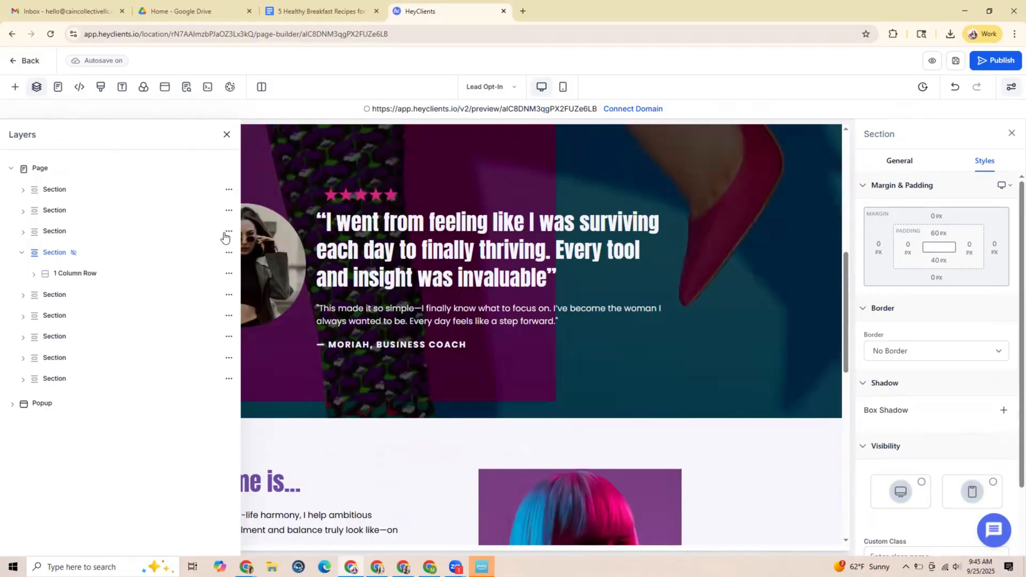
Hide the customer testimonial section and the about-me section that follows it
left_click(229, 317)
left_click(225, 212)
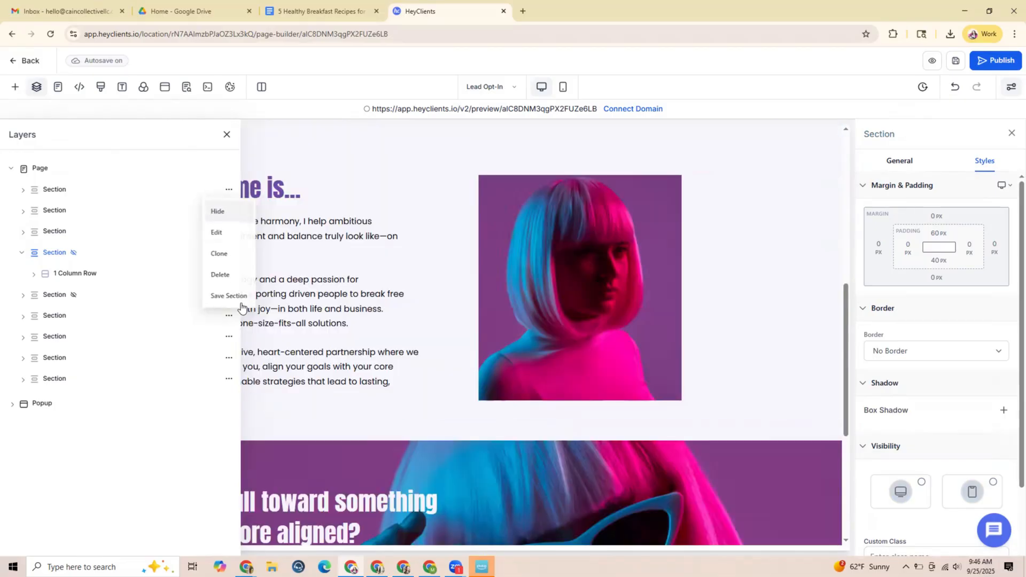
left_click(228, 338)
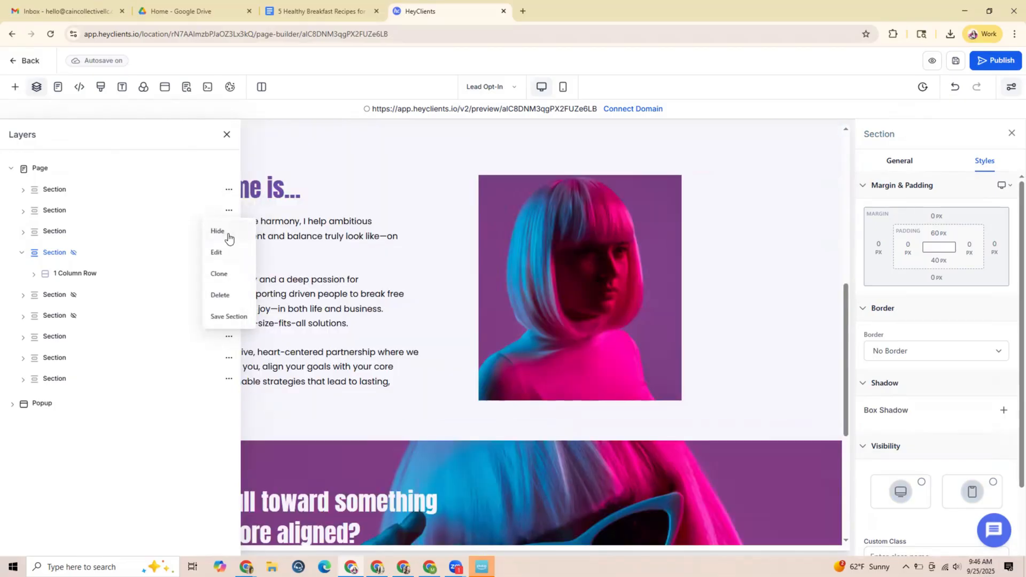
left_click(226, 234)
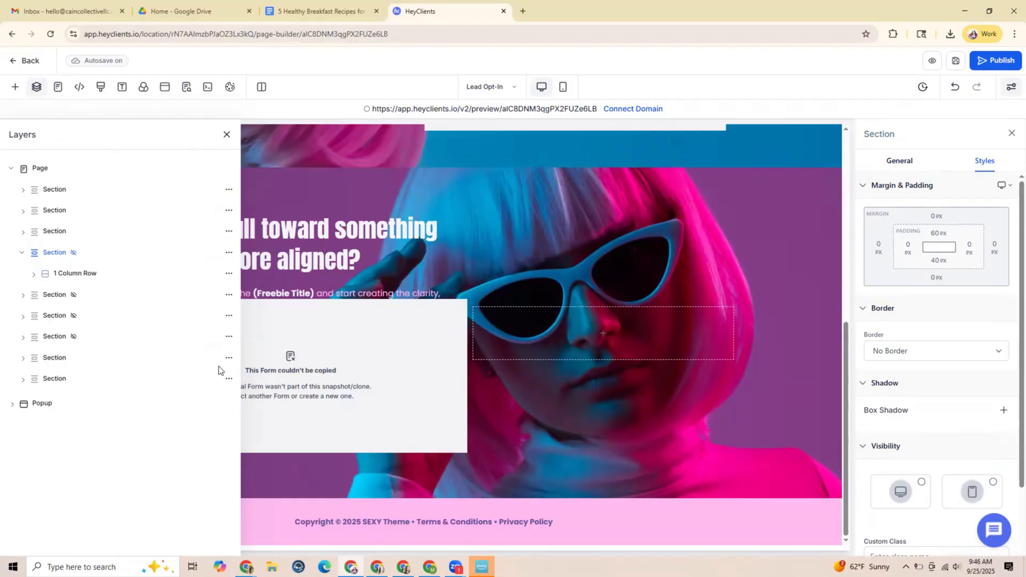
Hide the closing call-to-action section and the copyright footer section, then close the layer tree
left_click(229, 357)
left_click(232, 255)
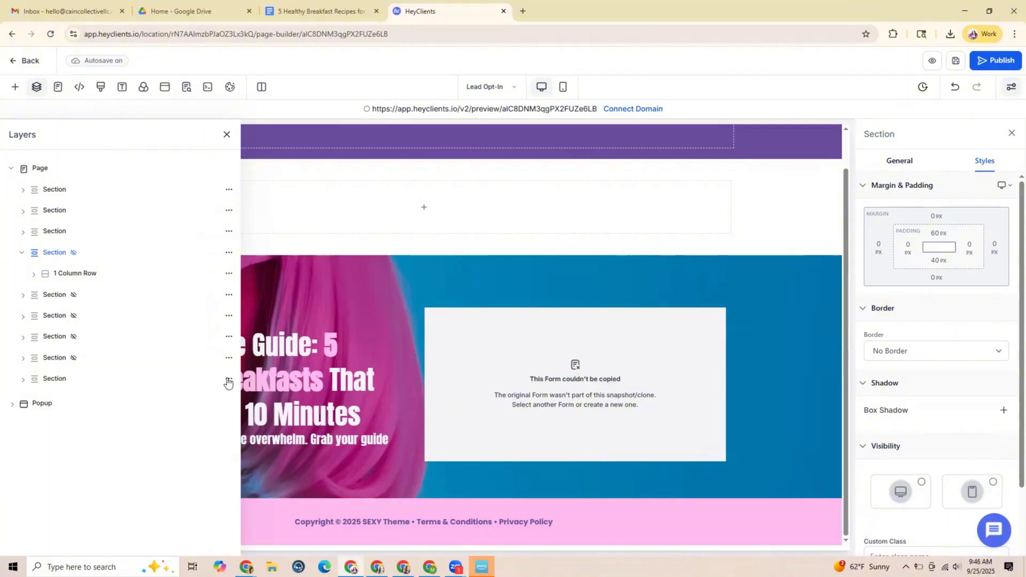
left_click(228, 381)
left_click(231, 276)
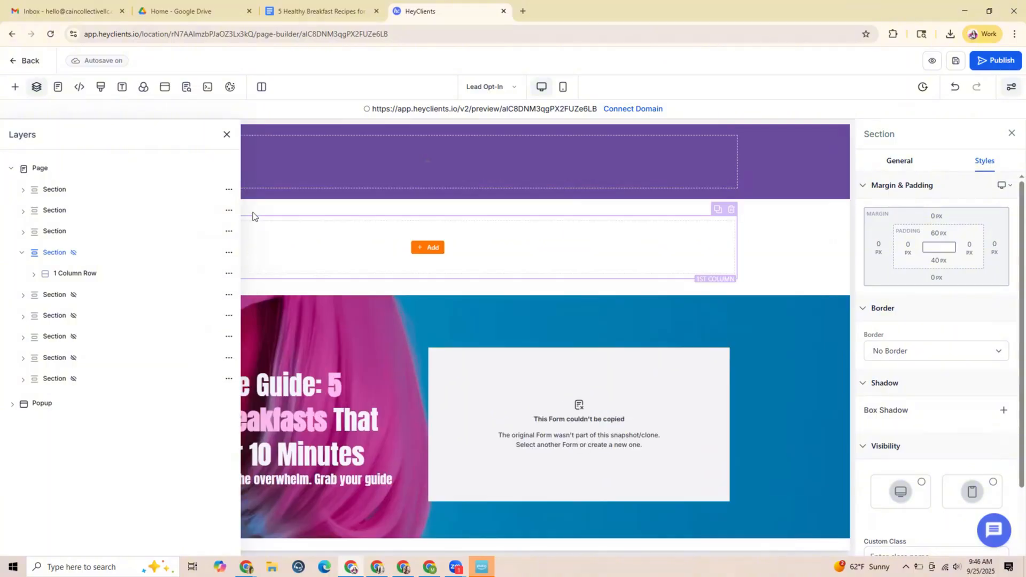
left_click(228, 135)
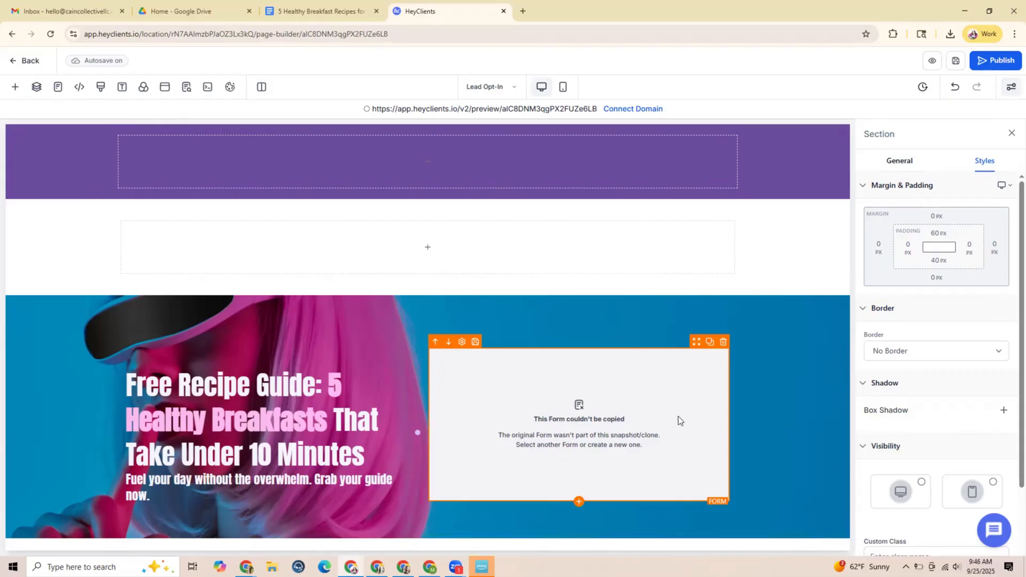
Check which existing forms are available for the hero section's empty form element
left_click(675, 393)
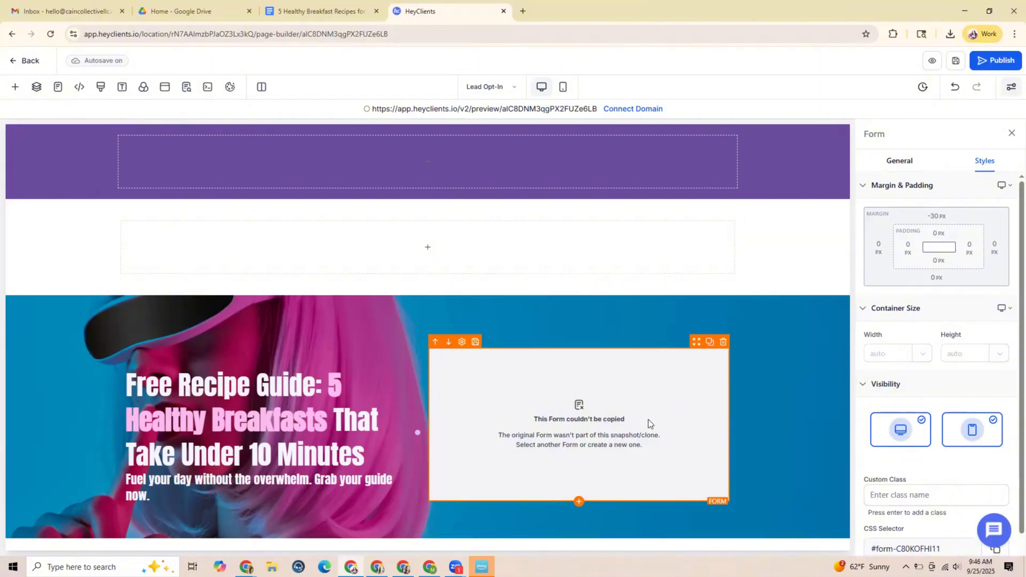
left_click(900, 161)
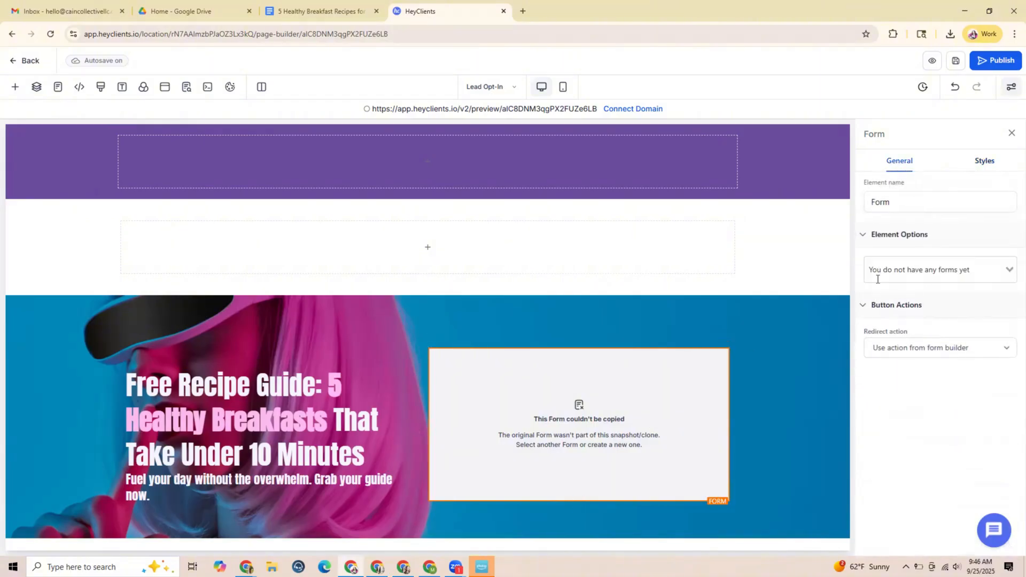
left_click(976, 275)
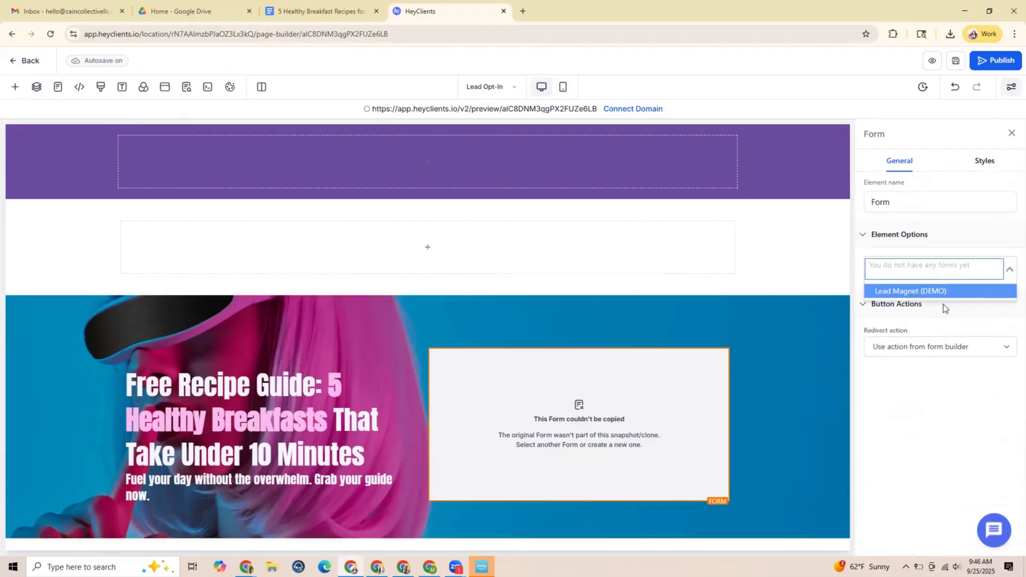
left_click(963, 329)
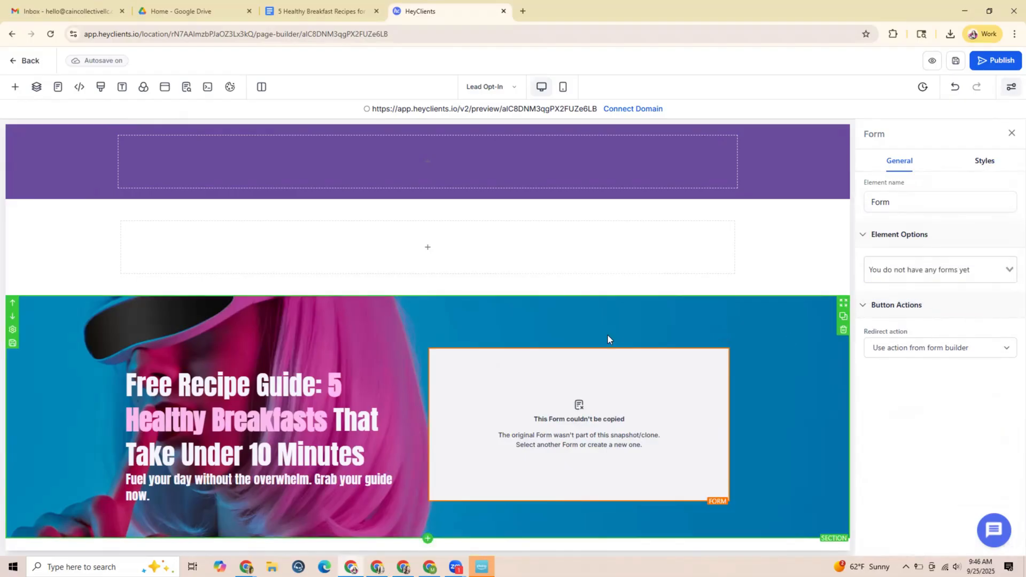
Open the HeyClients forms list in a new browser tab, inspect the Lead Magnet (DEMO) form and return to the list
left_click(523, 11)
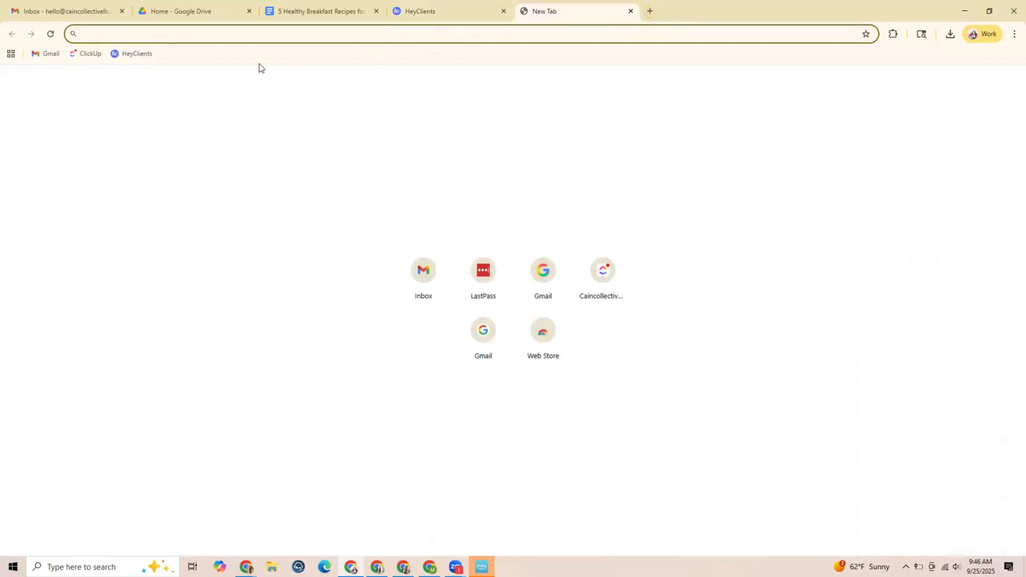
left_click(132, 54)
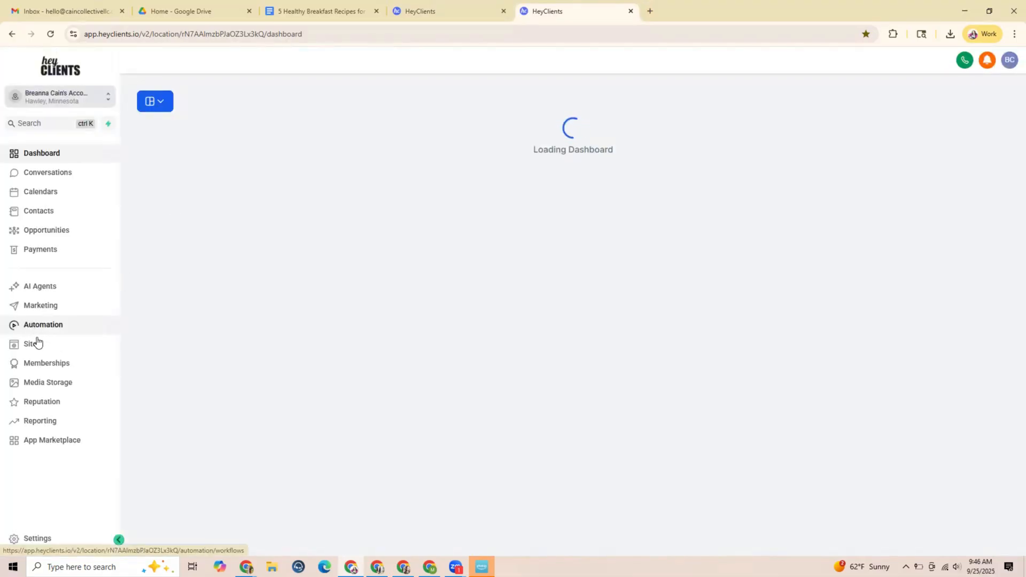
left_click(34, 345)
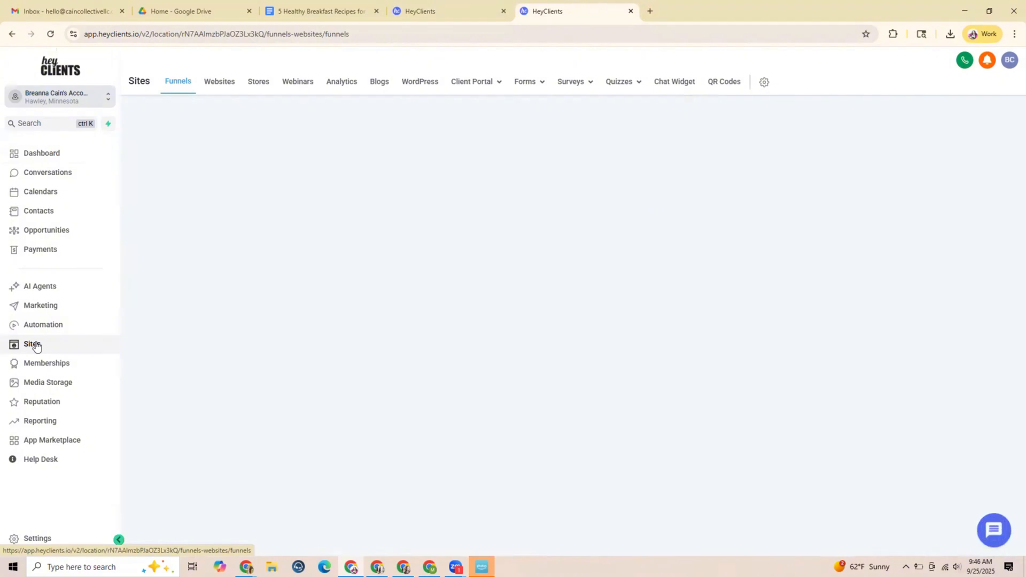
left_click(522, 83)
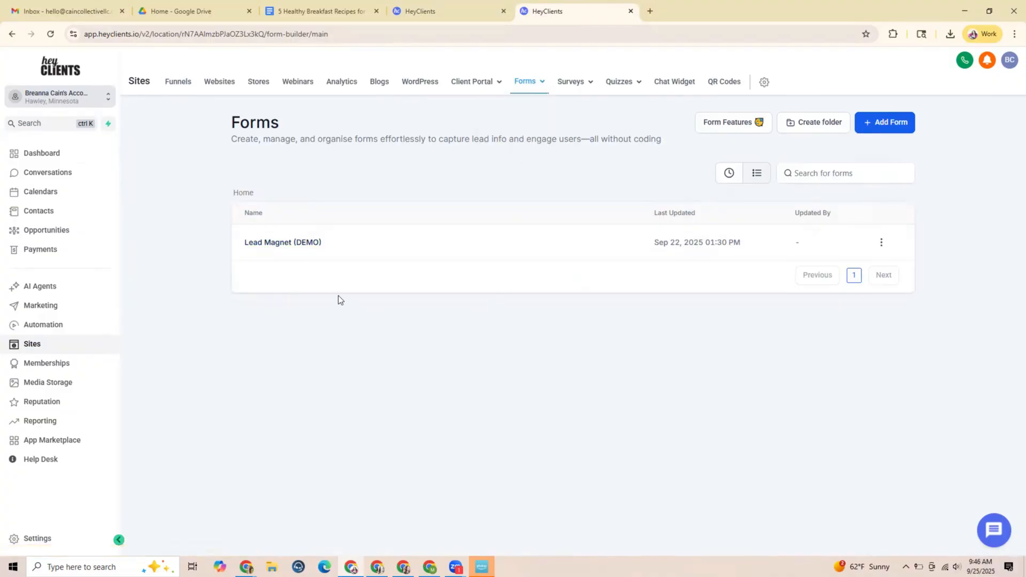
left_click(298, 244)
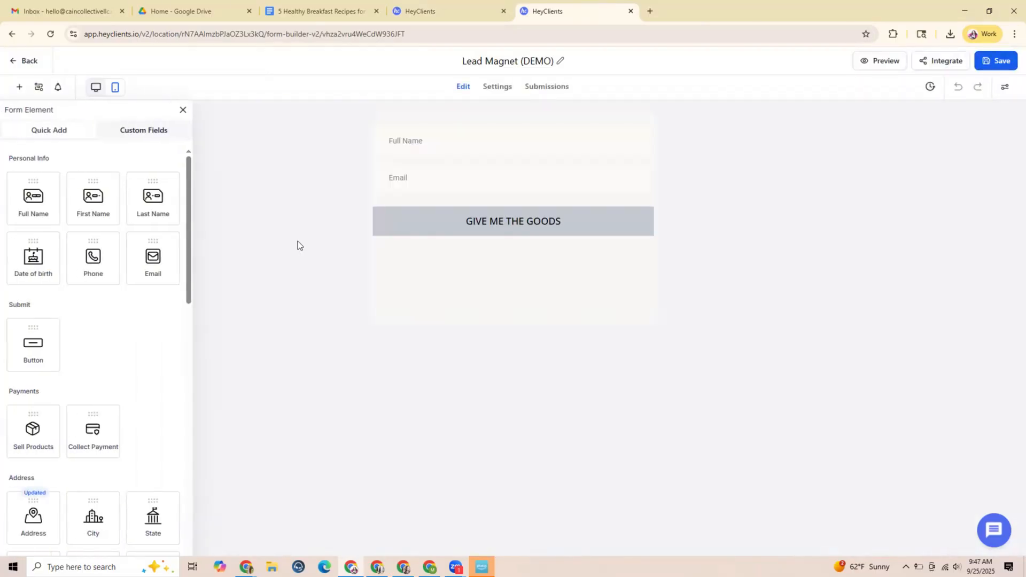
left_click(31, 62)
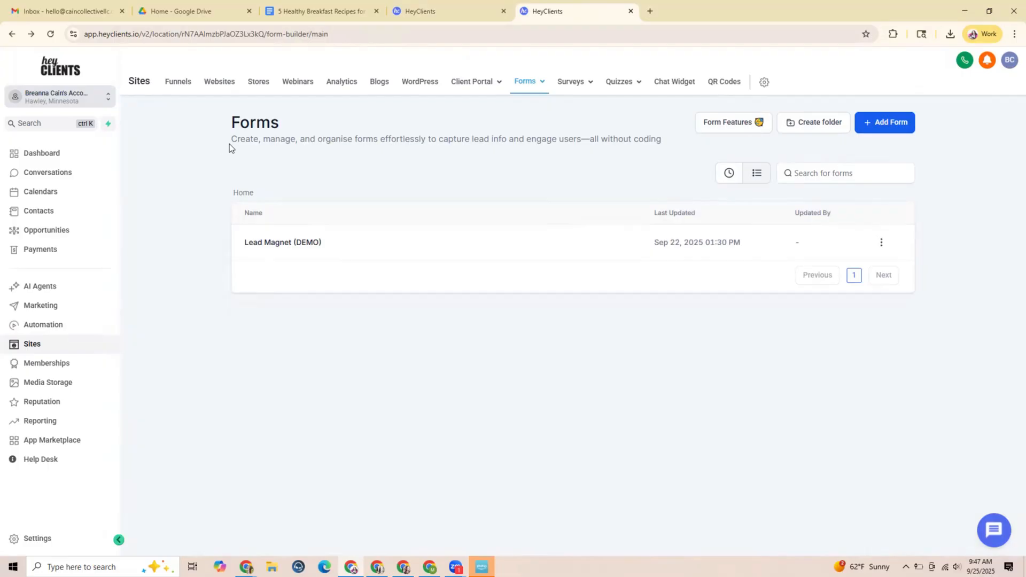
Duplicate the Lead Magnet (DEMO) form under the name "Get My Free Recipes!"
left_click(881, 246)
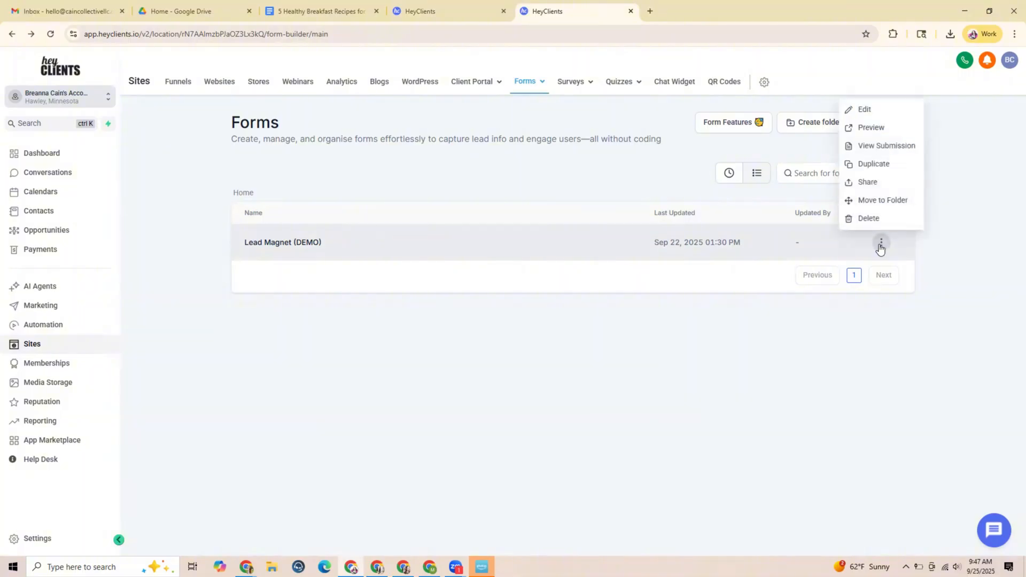
left_click(875, 163)
left_click_drag(502, 321, 370, 321)
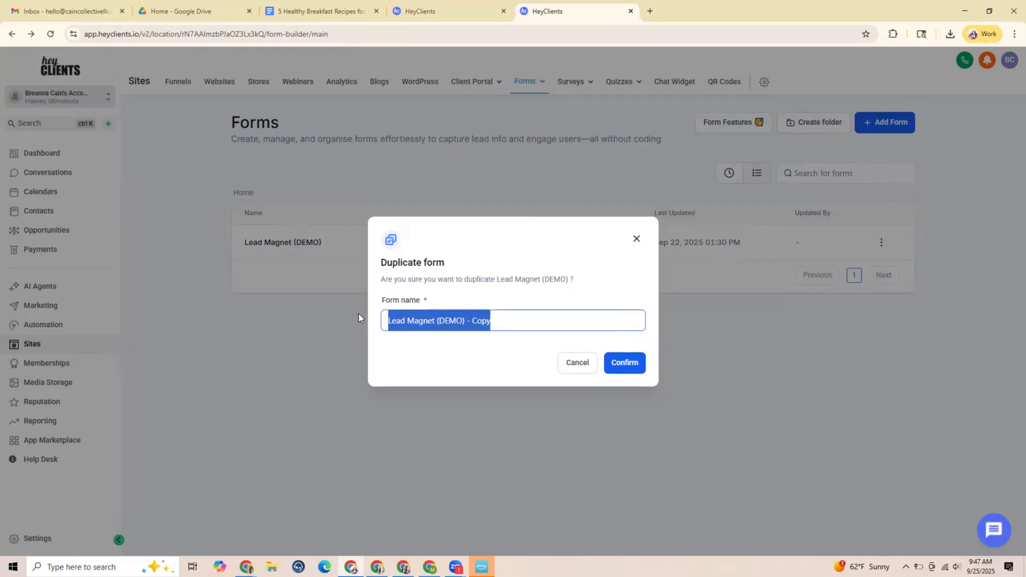
type("Get My")
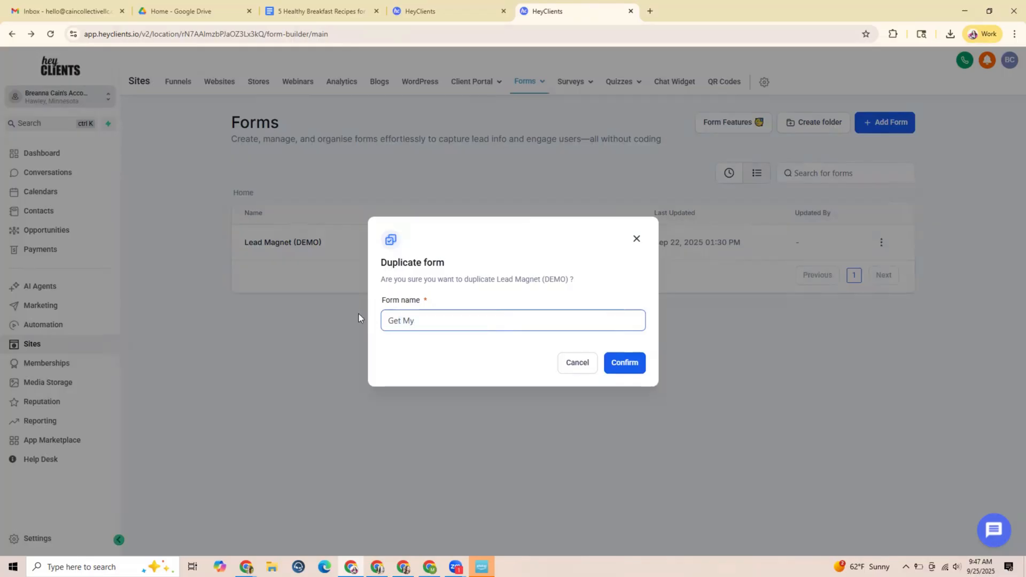
type(" Free Recipes!")
left_click(630, 365)
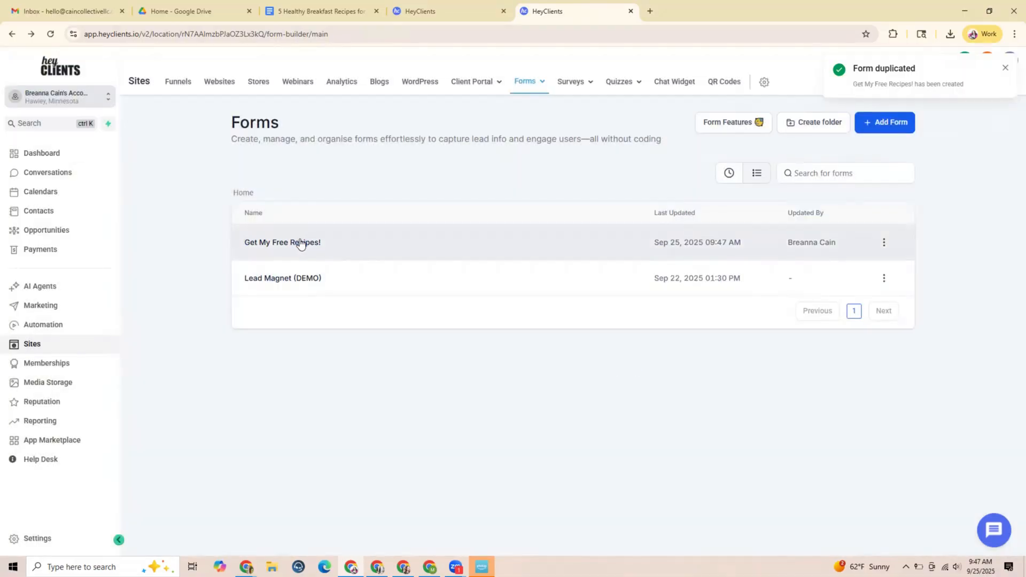
Open the Get My Free Recipes! form and change its submit button text to "GET MY FREE RECIPES!"
left_click(300, 242)
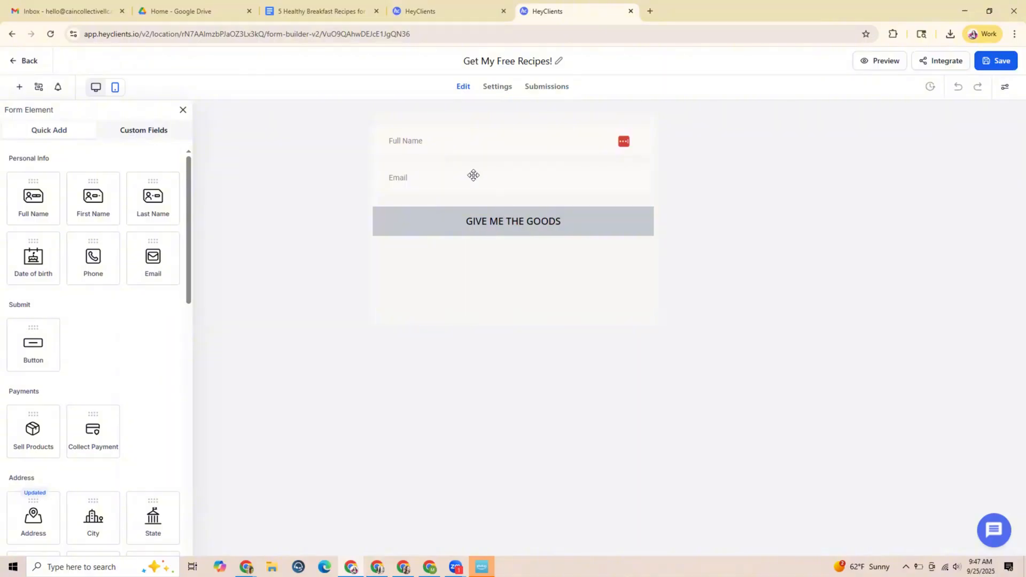
left_click(508, 223)
left_click_drag(508, 222, 405, 219)
type("G")
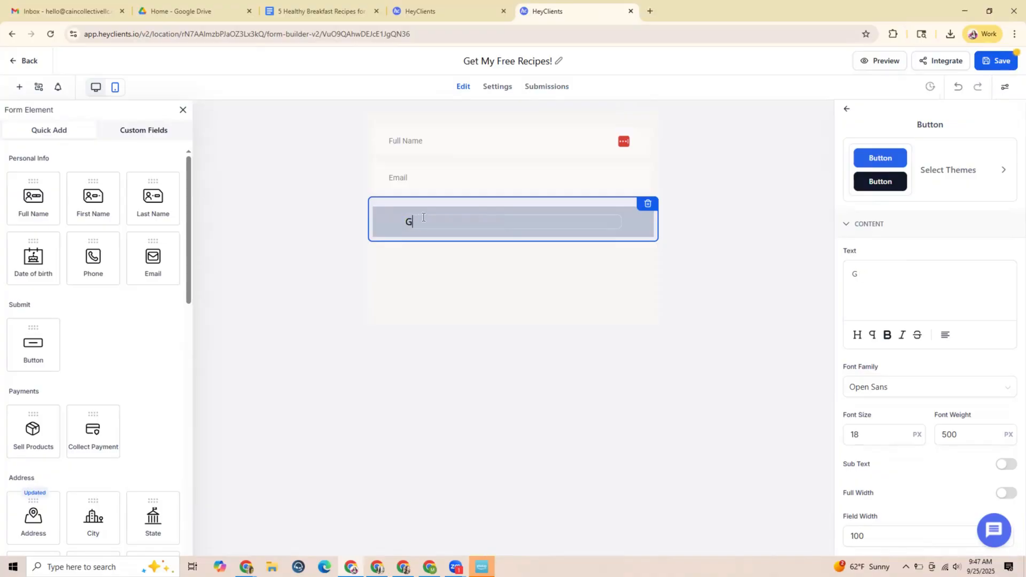
type("ET MY FREE RECIPES!")
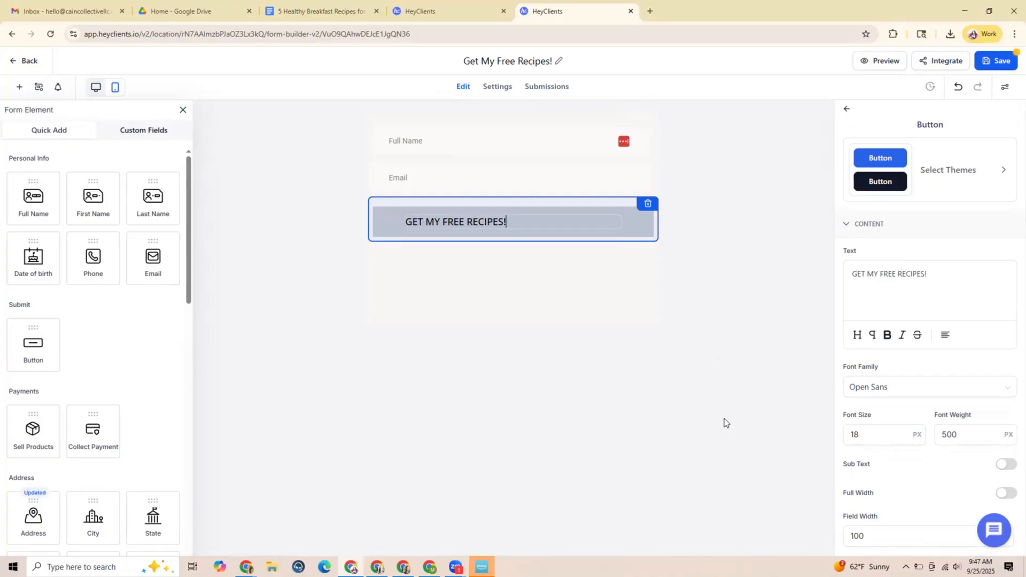
left_click(723, 438)
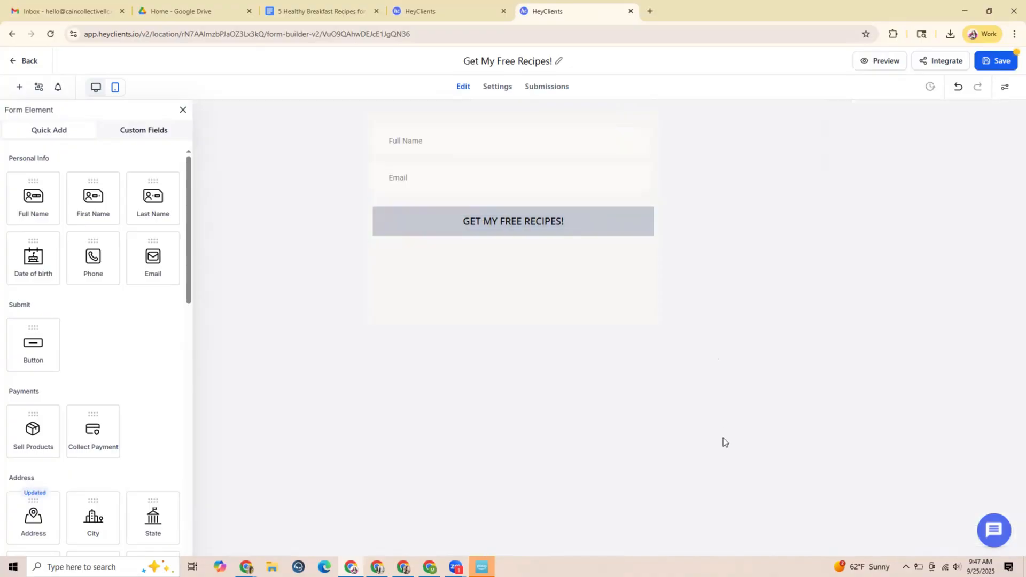
Switch back to the opt-in page and look up the hex code of the pink custom colour in the hero headline's colour palette
left_click(446, 11)
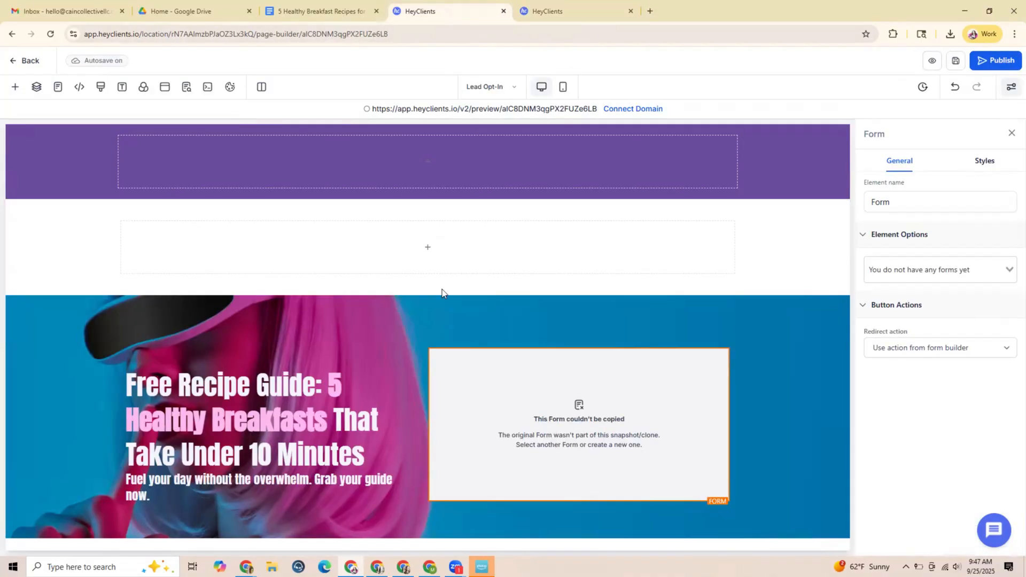
left_click(286, 421)
scroll(935, 355, "down", 5)
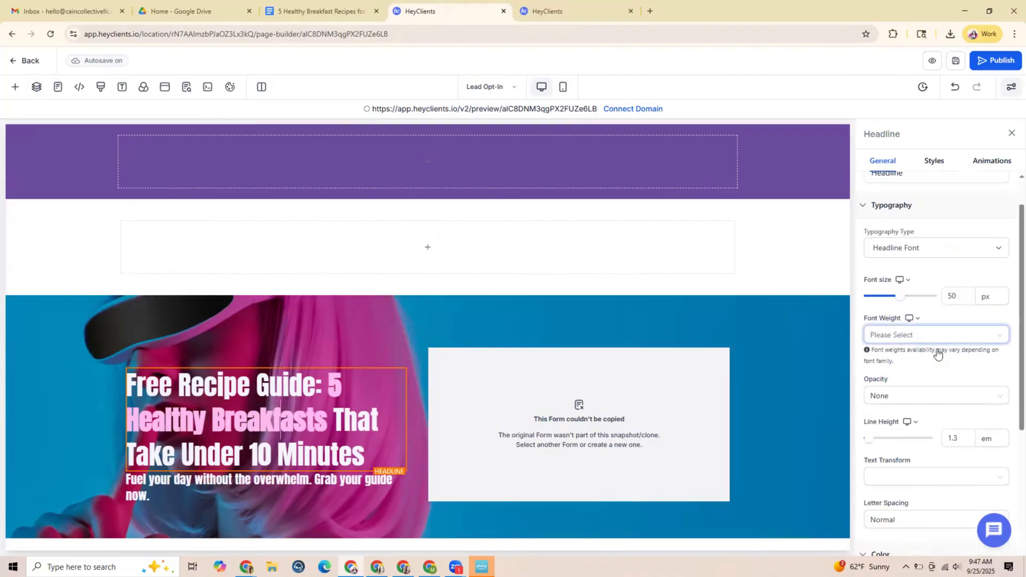
left_click(1000, 389)
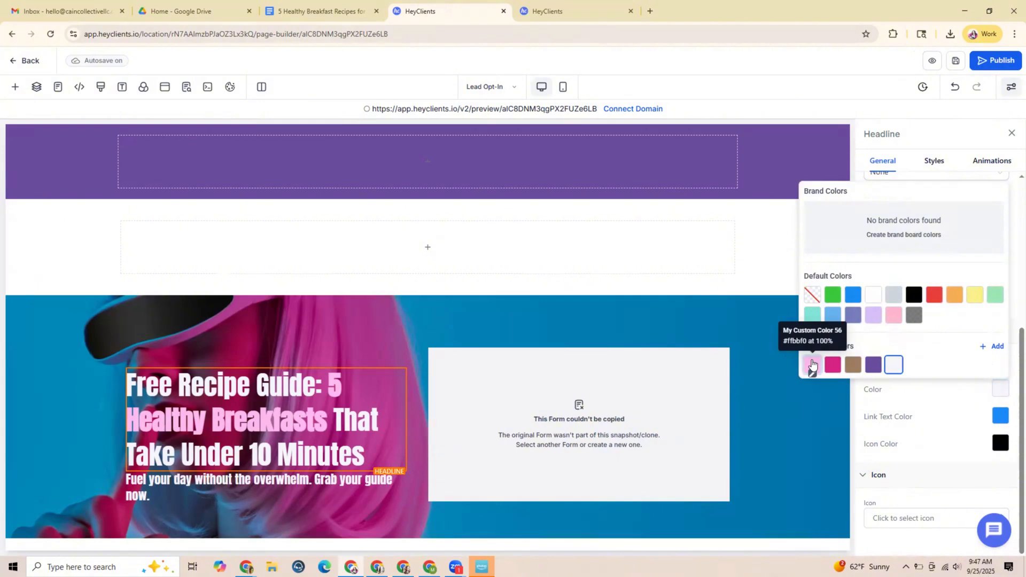
Set the form's GET MY FREE RECIPES! button background to #ffbbf0 and save the form
left_click(551, 15)
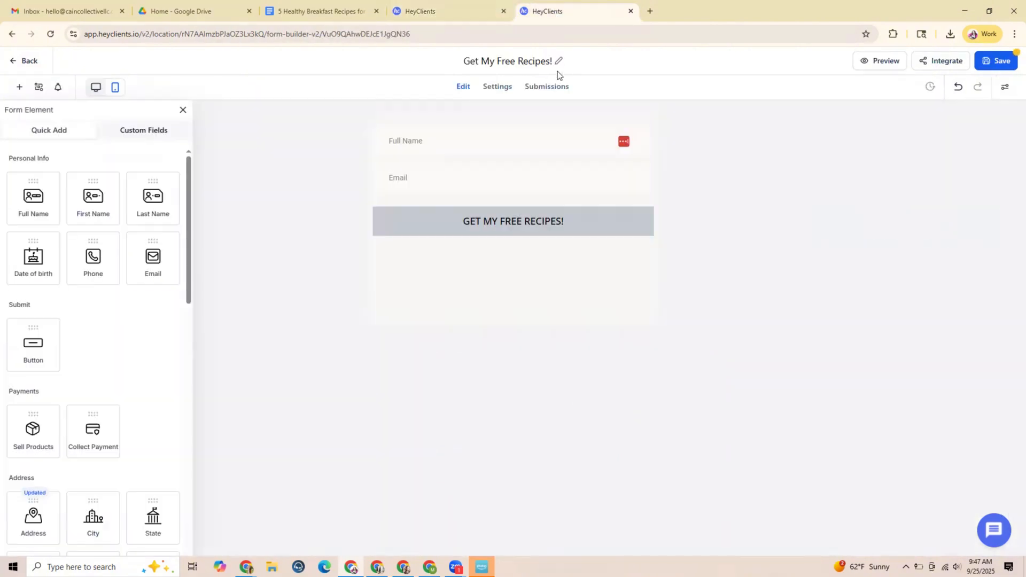
left_click(609, 221)
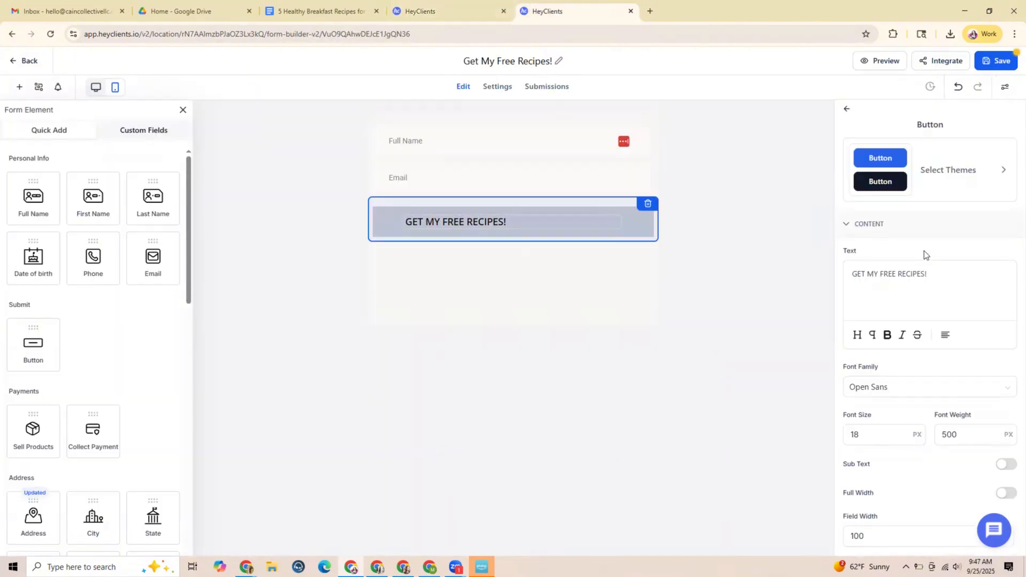
scroll(925, 252, "down", 4)
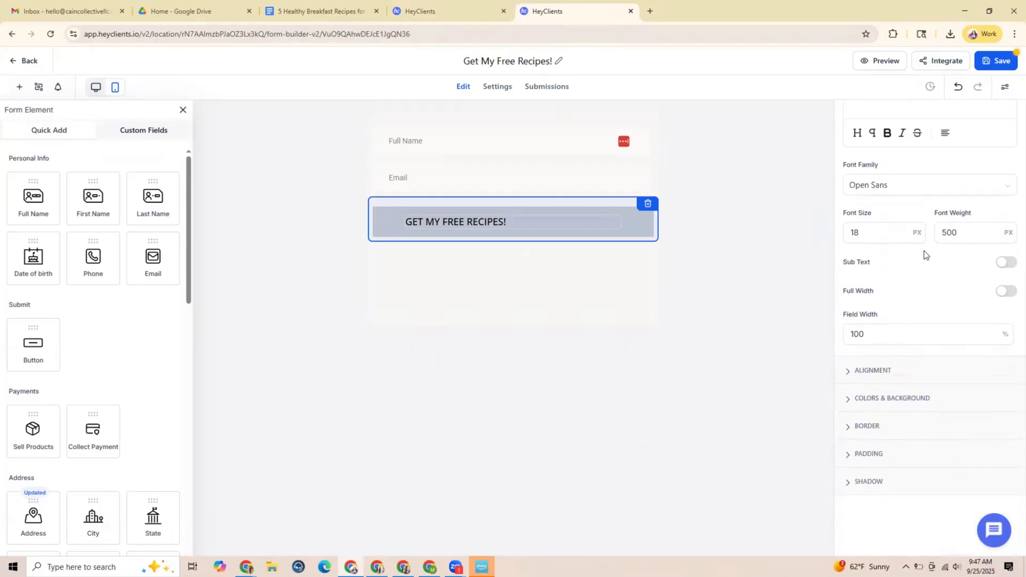
left_click(936, 402)
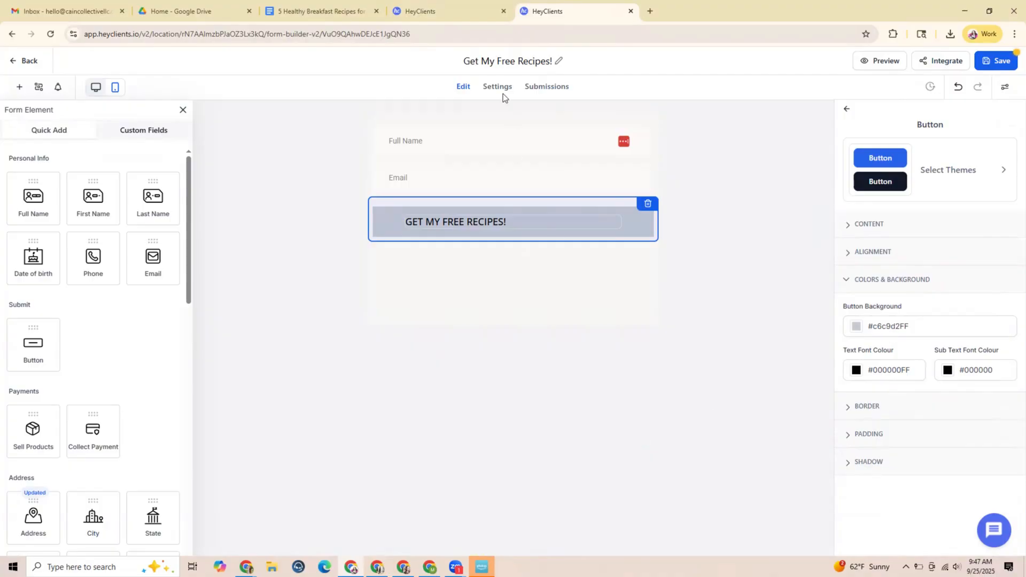
left_click(459, 12)
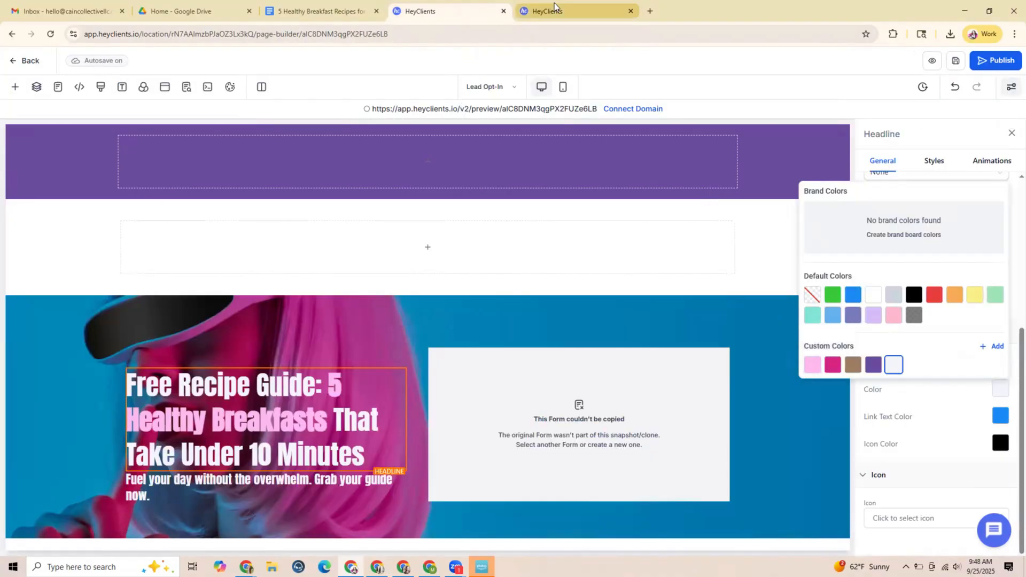
left_click(572, 11)
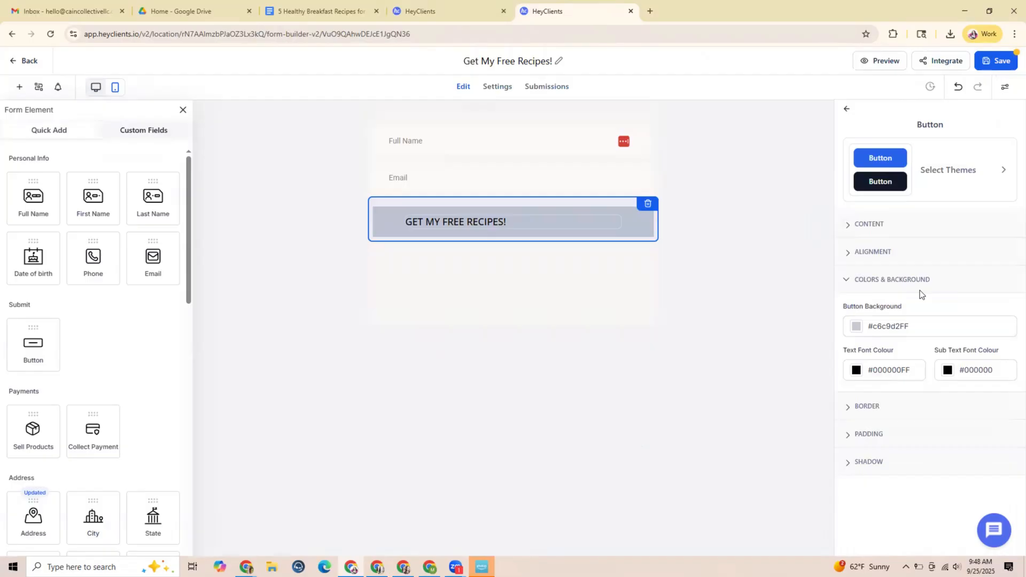
left_click(856, 326)
triple_click(879, 468)
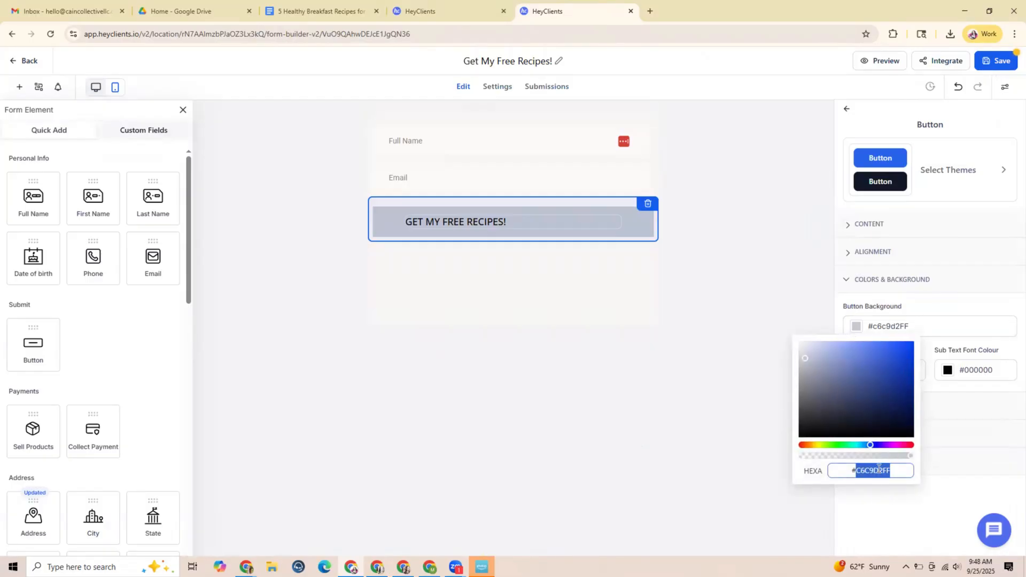
type("#ffbbf0")
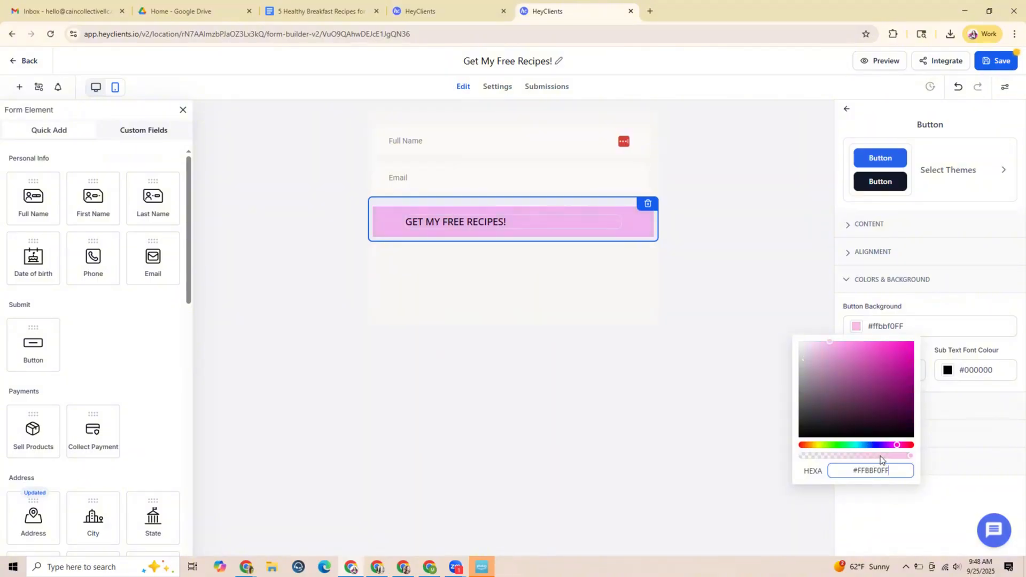
left_click(775, 273)
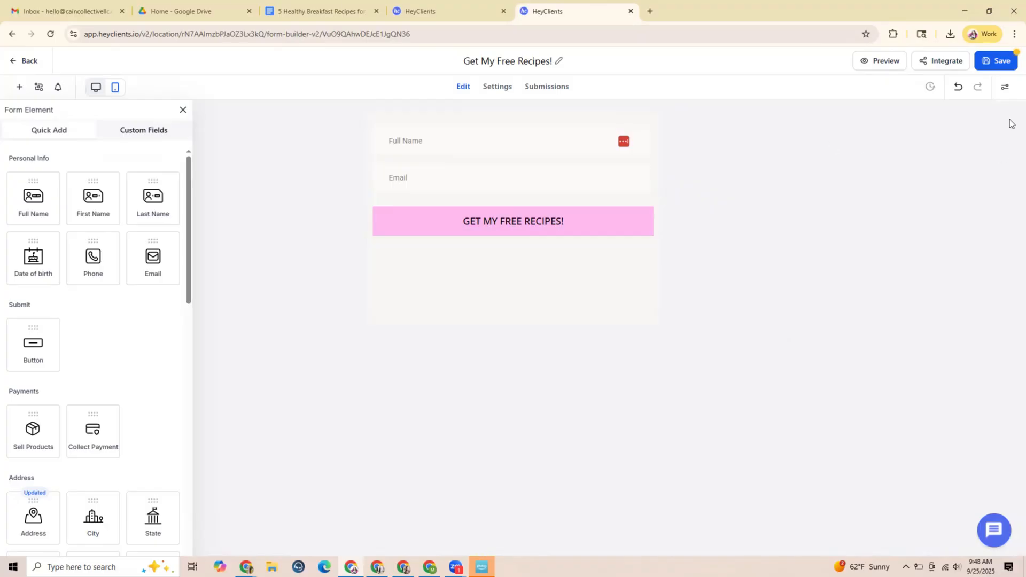
left_click(983, 65)
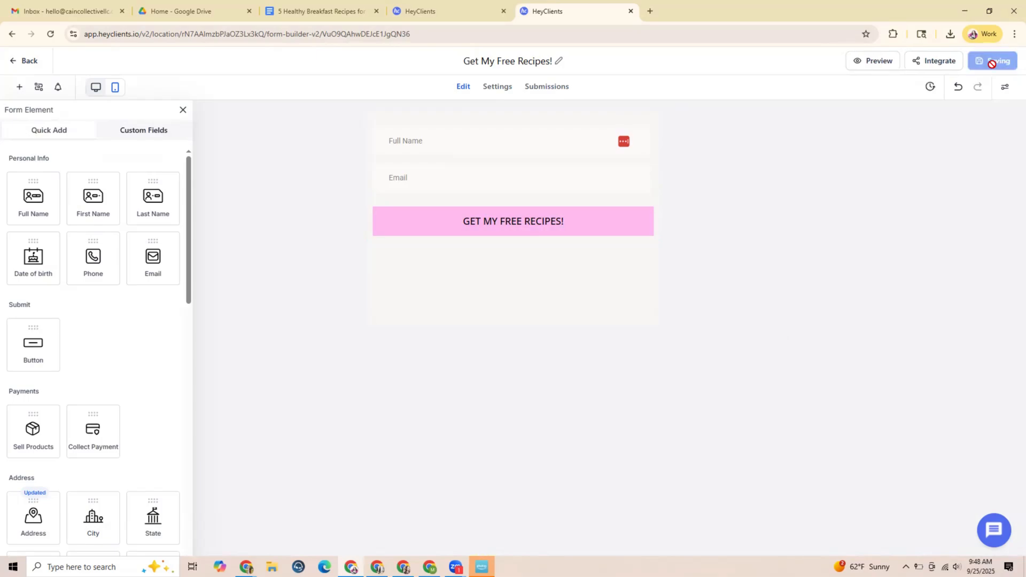
Return to the opt-in page and assign the Get My Free Recipes! form to the hero section's form element
left_click(466, 15)
left_click(794, 156)
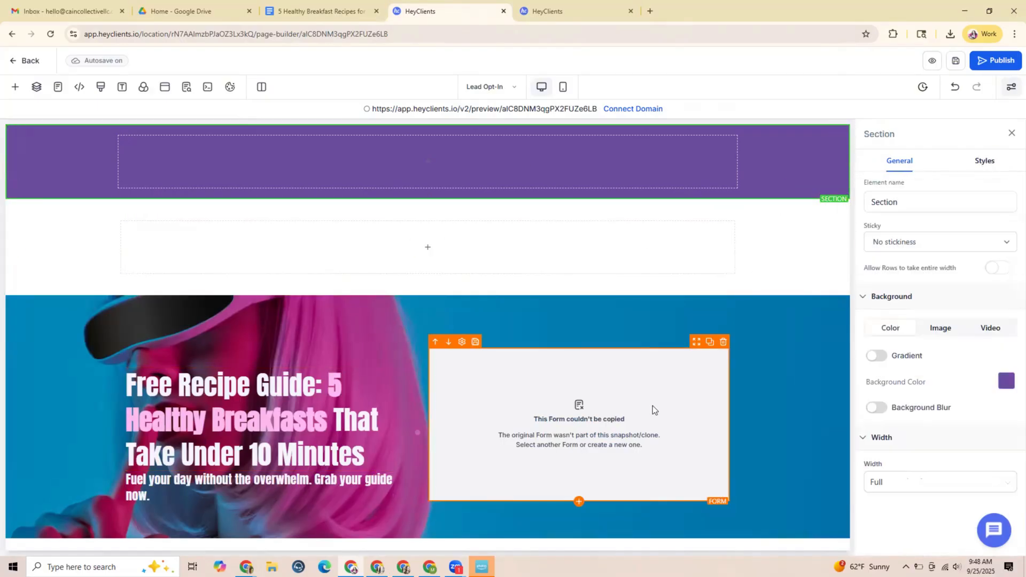
left_click(651, 404)
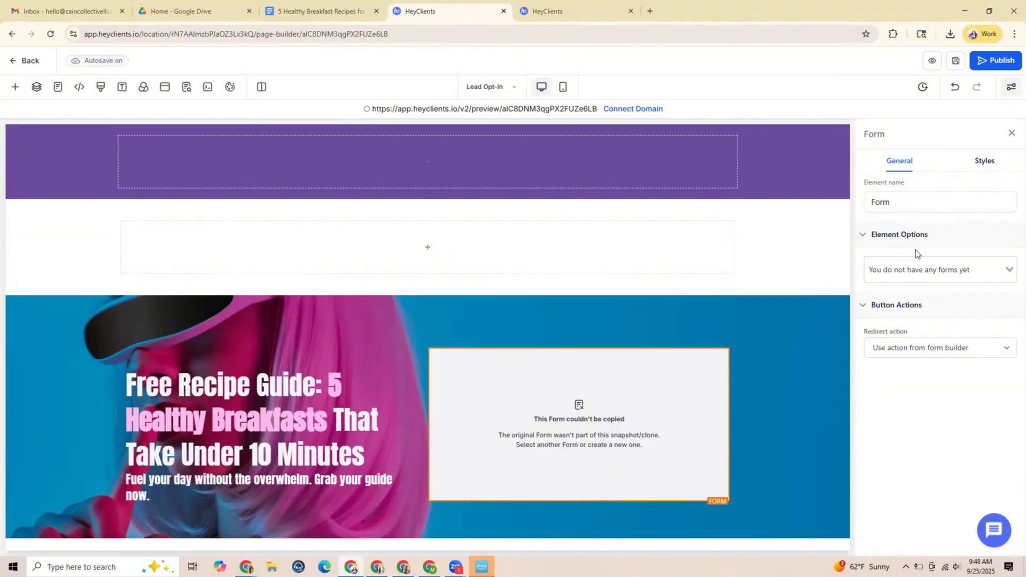
left_click(1003, 270)
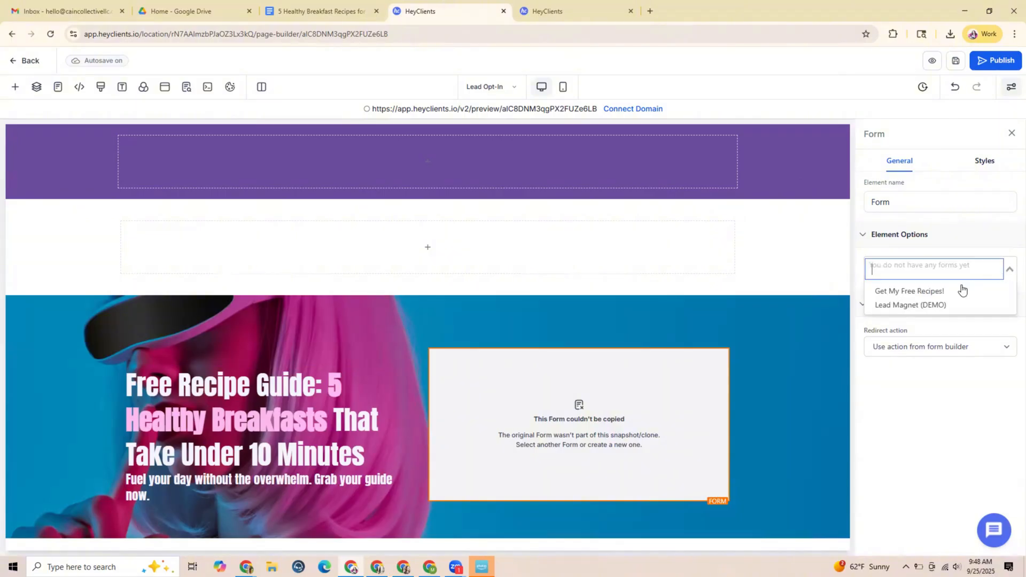
left_click(899, 292)
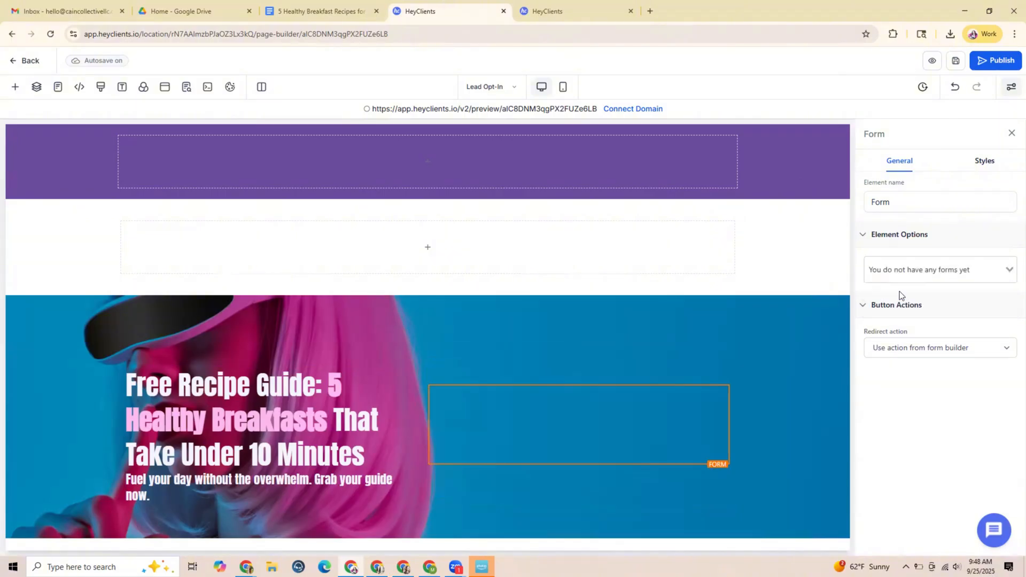
scroll(761, 368, "down", 2)
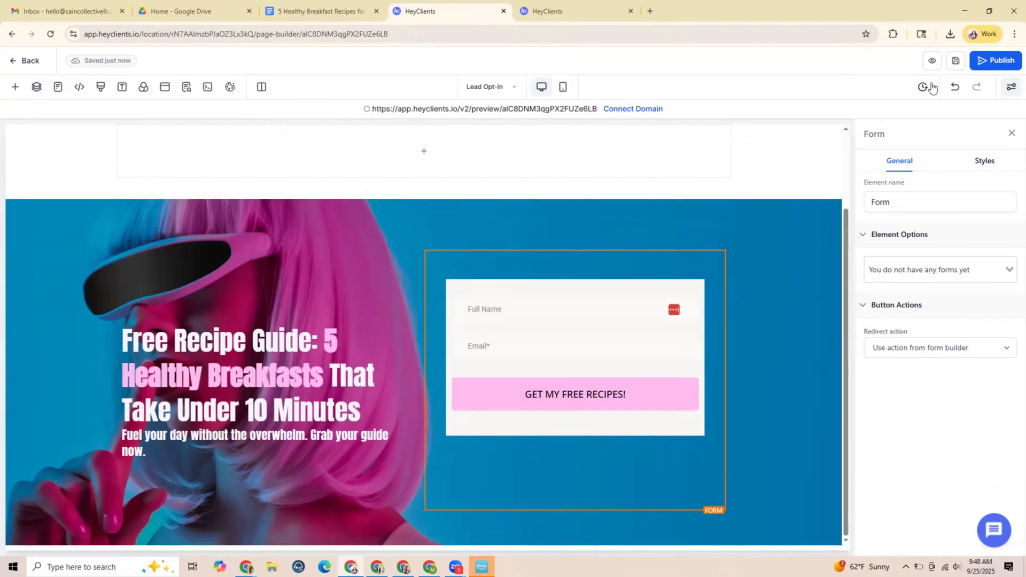
Preview the opt-in page with the embedded form, then return to the page editor
left_click(186, 87)
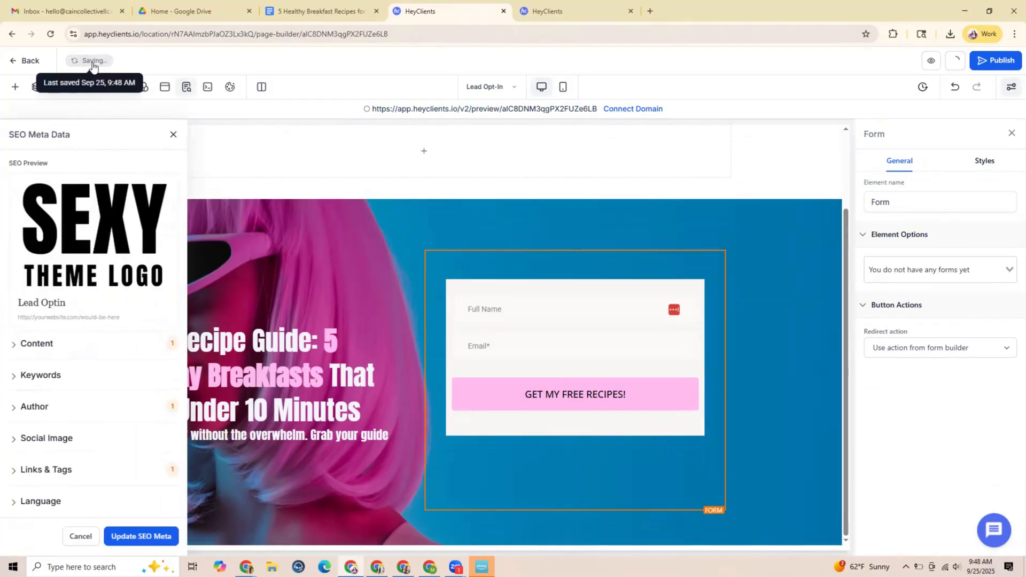
left_click(173, 134)
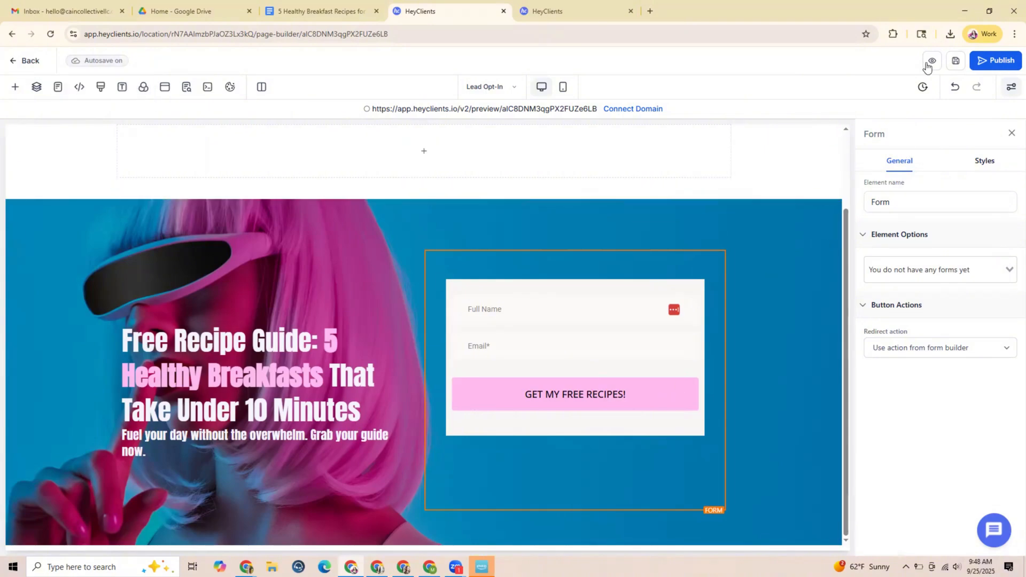
left_click(930, 61)
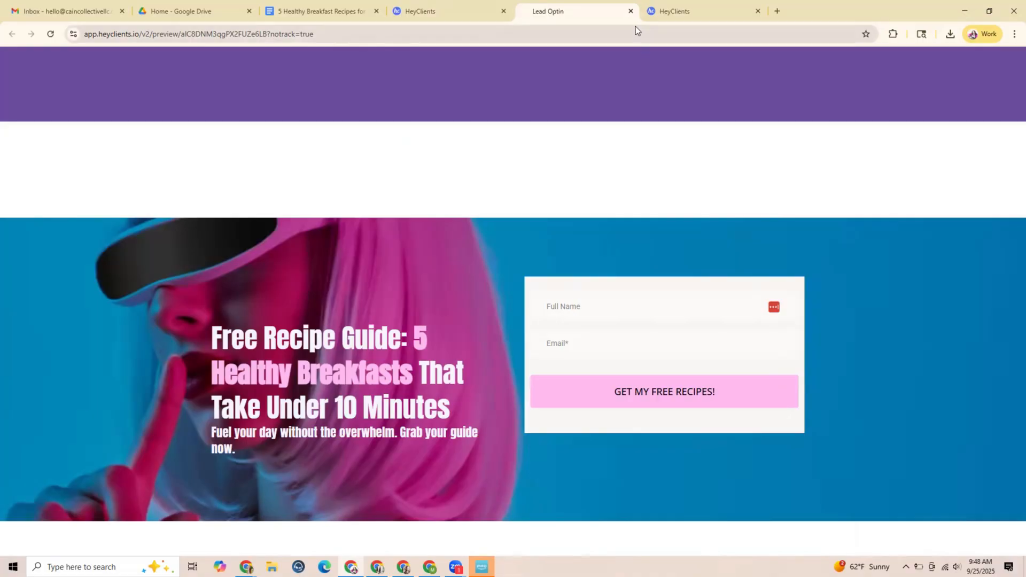
left_click(631, 11)
Delete the empty row and its white section between the purple header and the hero
scroll(479, 165, "up", 2)
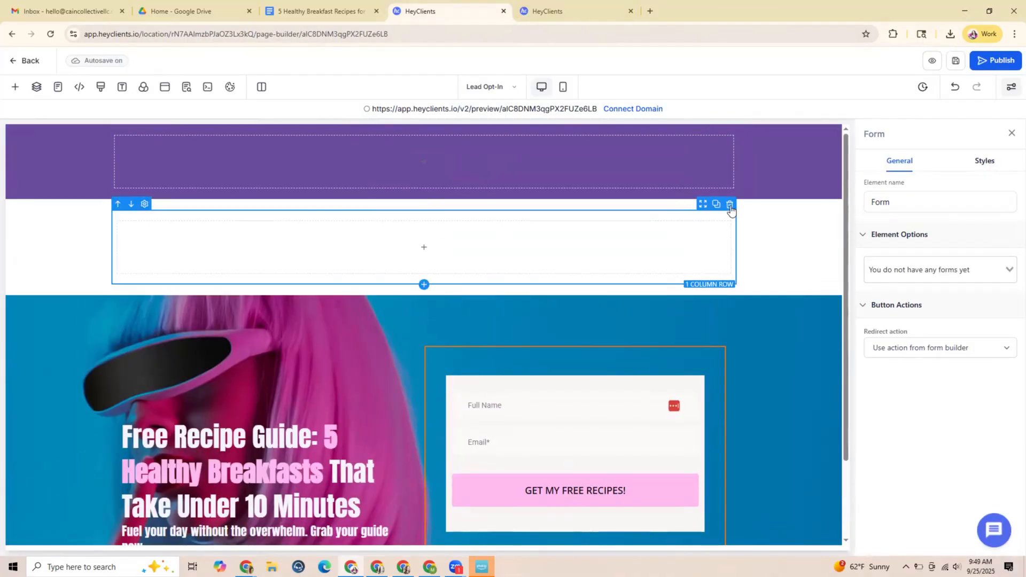
left_click(730, 206)
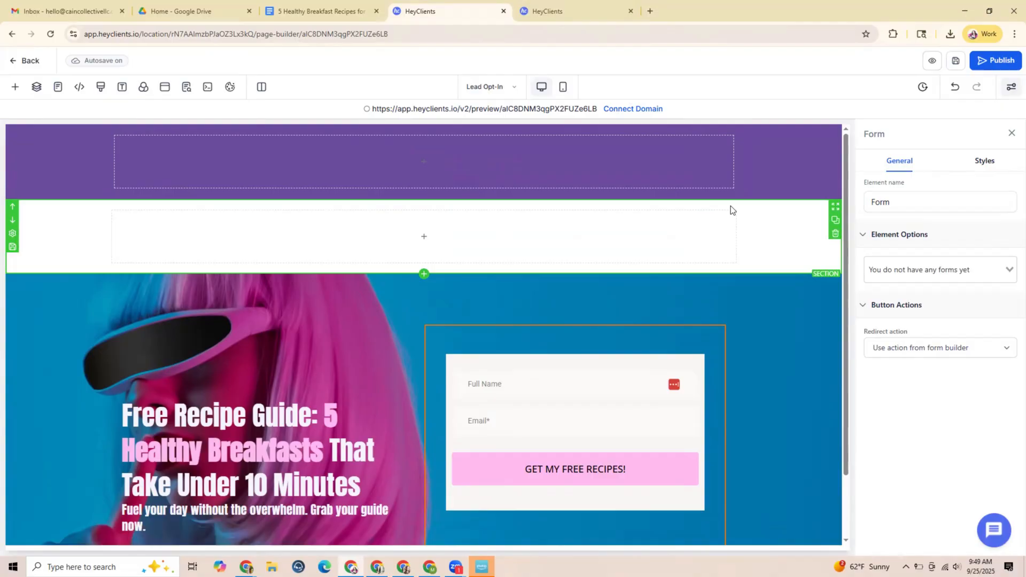
left_click(836, 235)
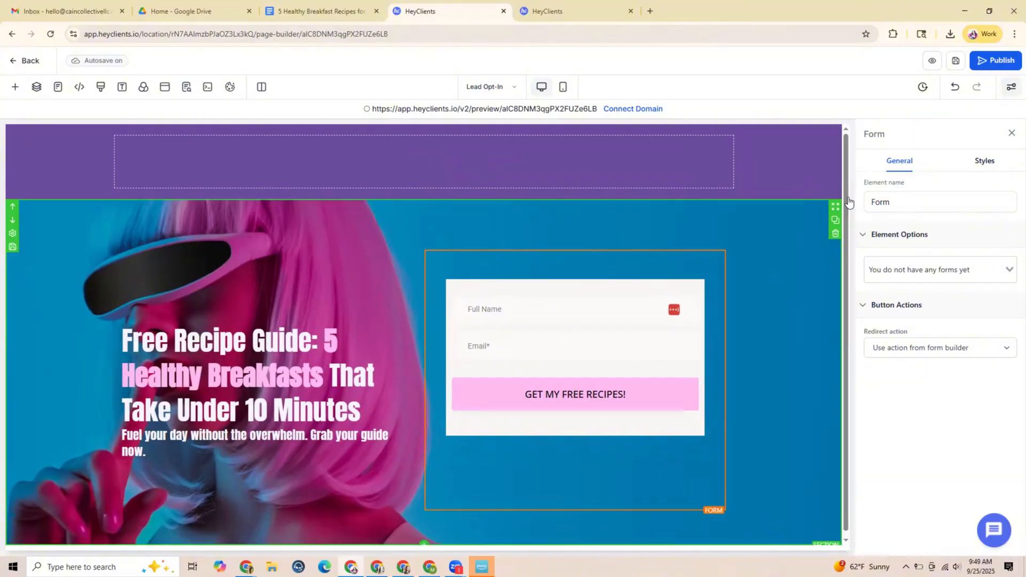
left_click(582, 11)
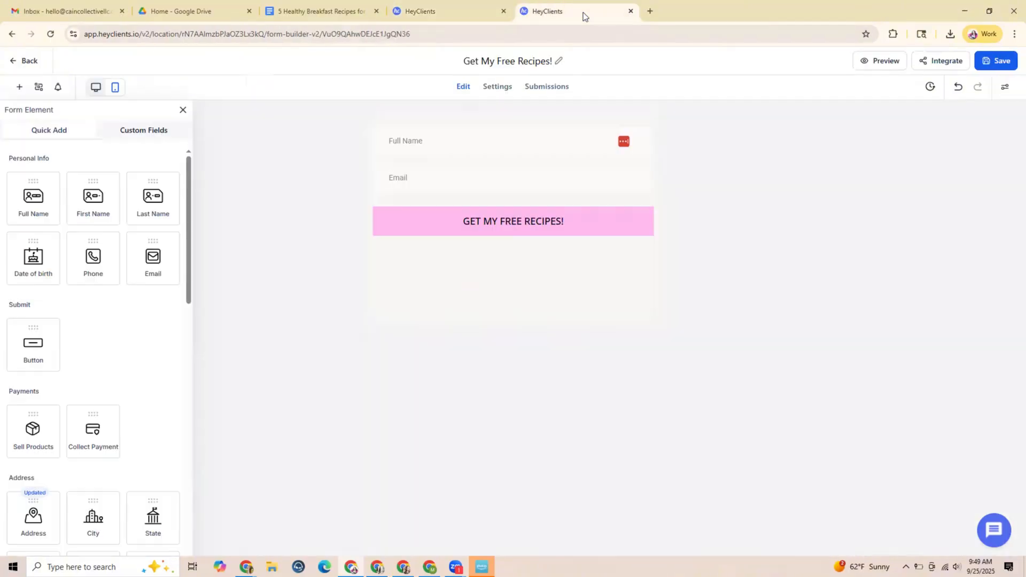
left_click(460, 15)
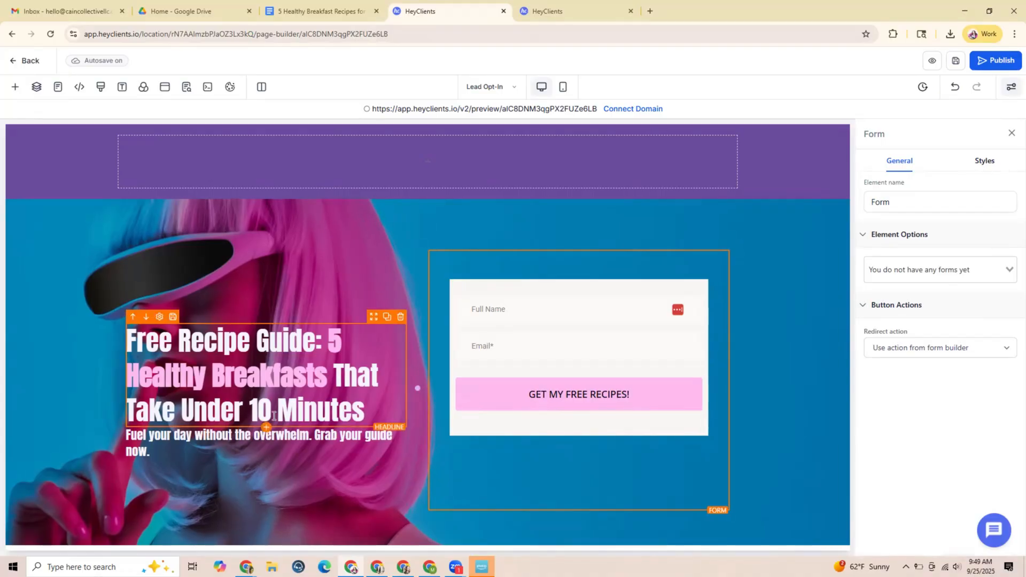
Leave the form builder and upload the PDF "5 Healthy Breakfast Recipes for a Busy Mom on the Go" to Media Storage
left_click(562, 10)
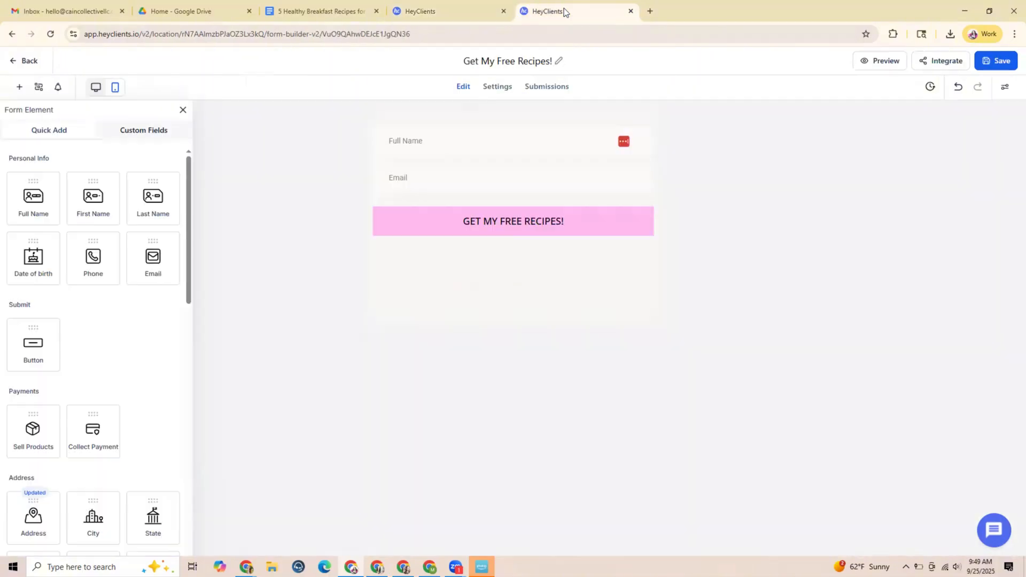
left_click(30, 60)
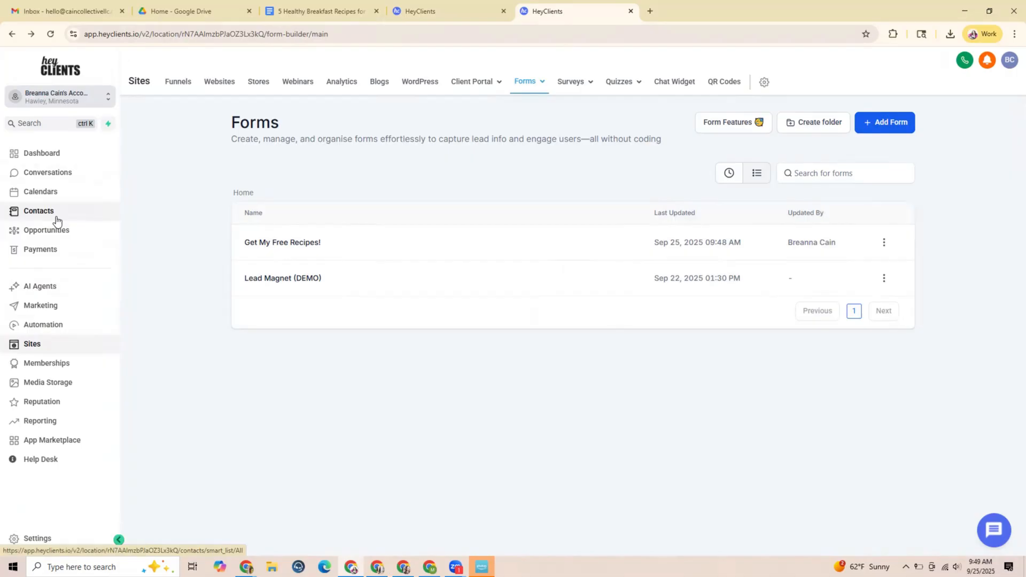
left_click(48, 387)
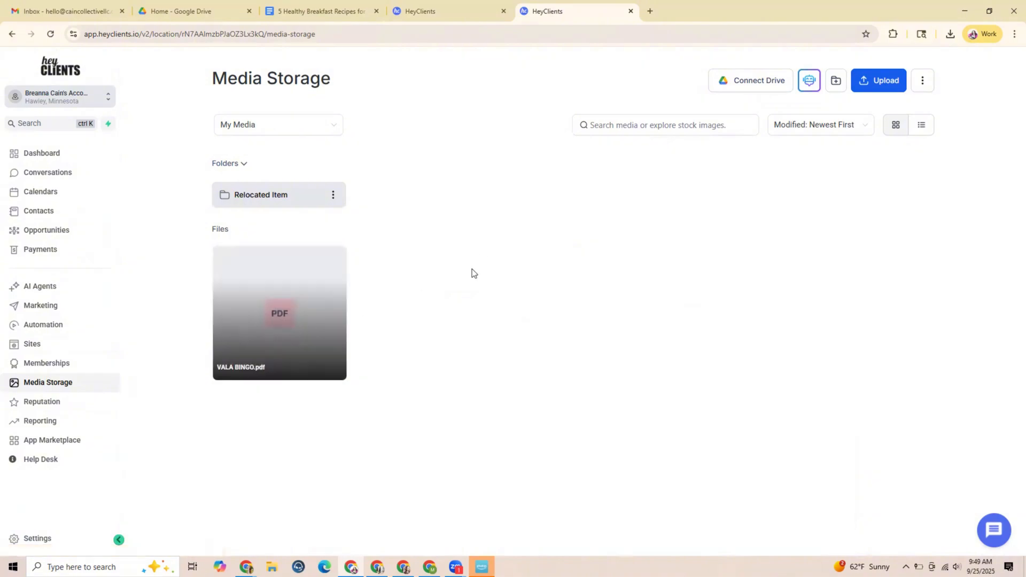
left_click(865, 85)
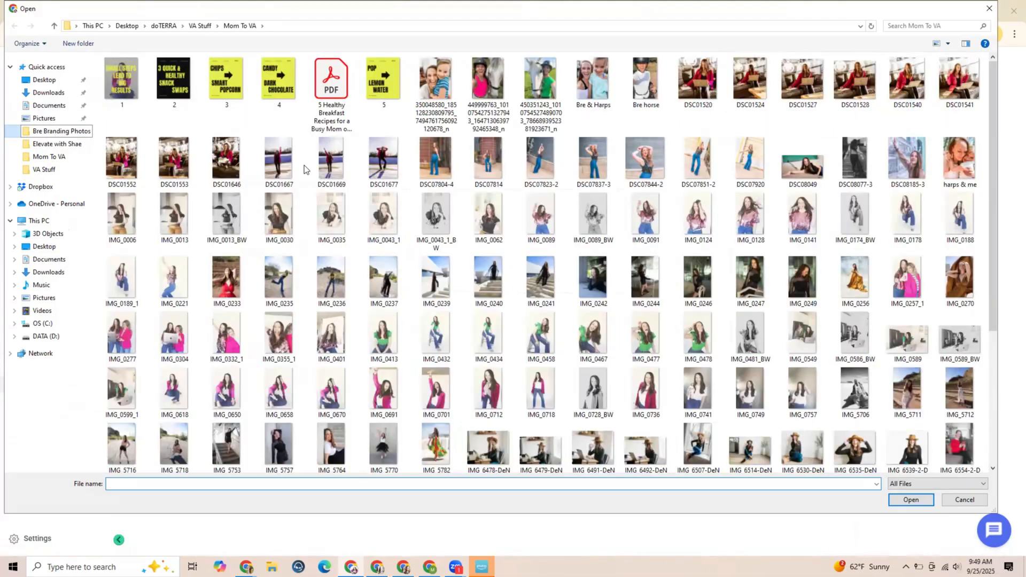
left_click(330, 91)
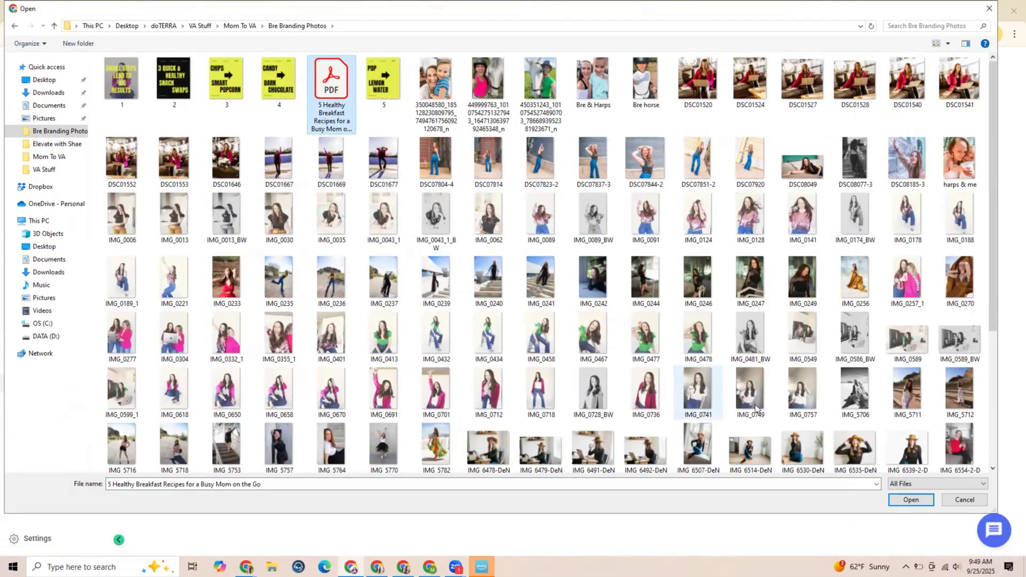
left_click(903, 502)
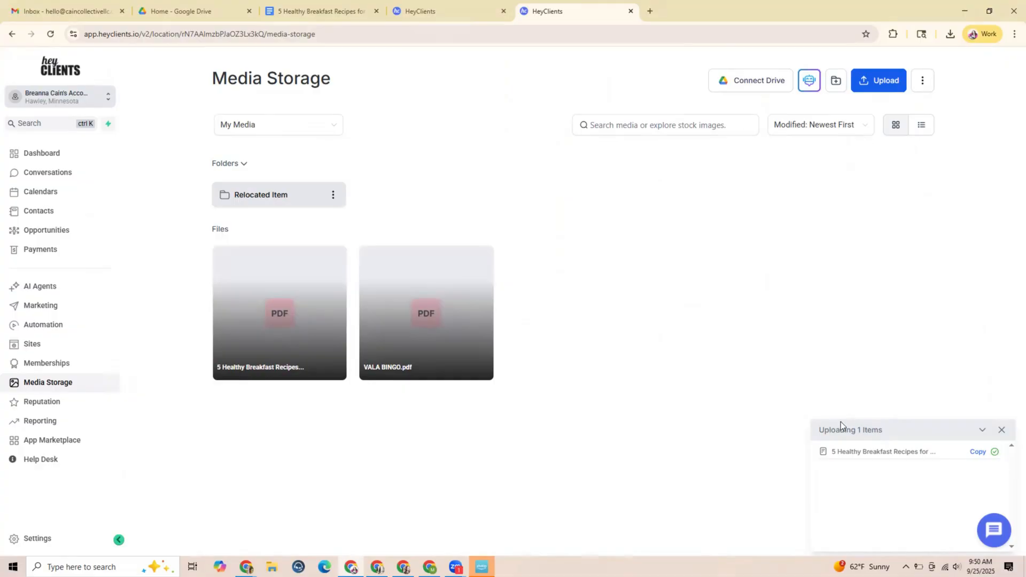
left_click(1002, 430)
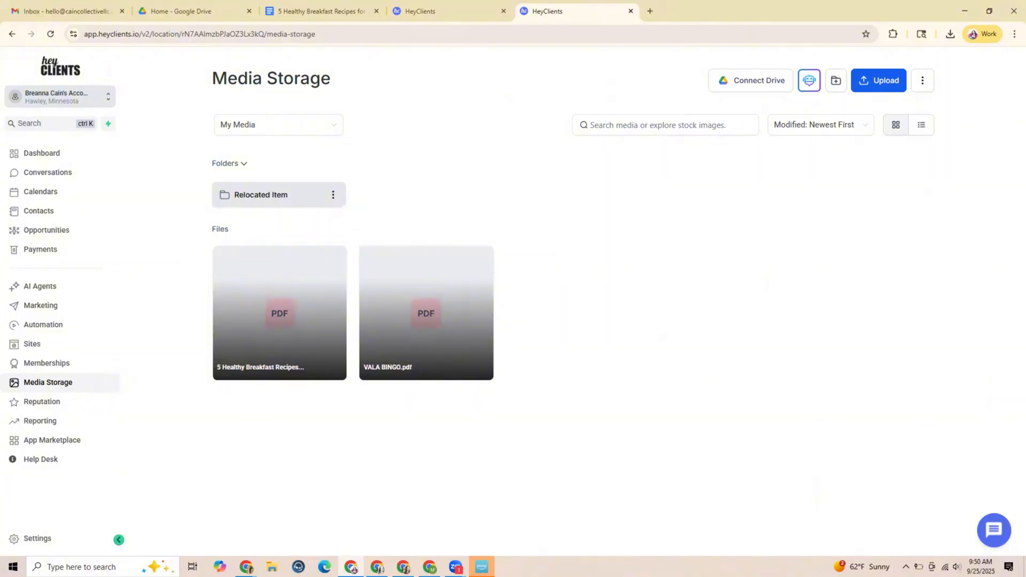
Save the opt-in page, return to the SEXY Leads Funnel steps and select the Thank You step
left_click(441, 9)
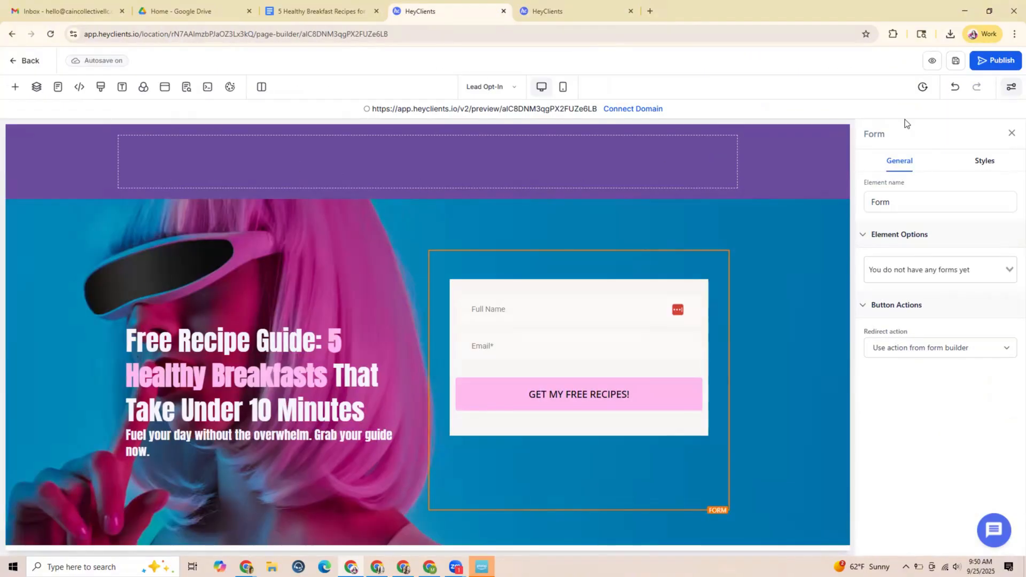
left_click(956, 68)
left_click(30, 58)
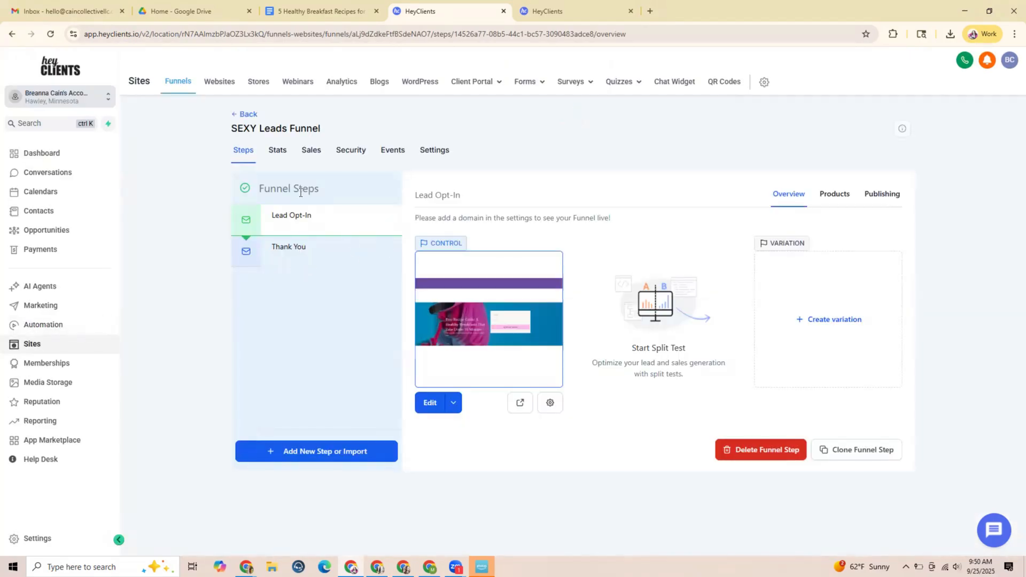
left_click(299, 255)
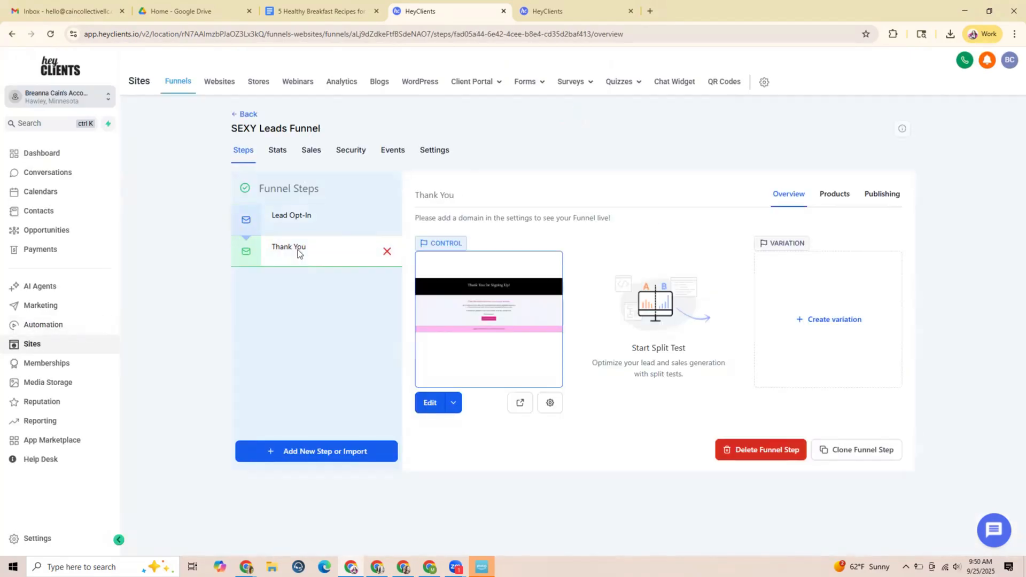
left_click(303, 220)
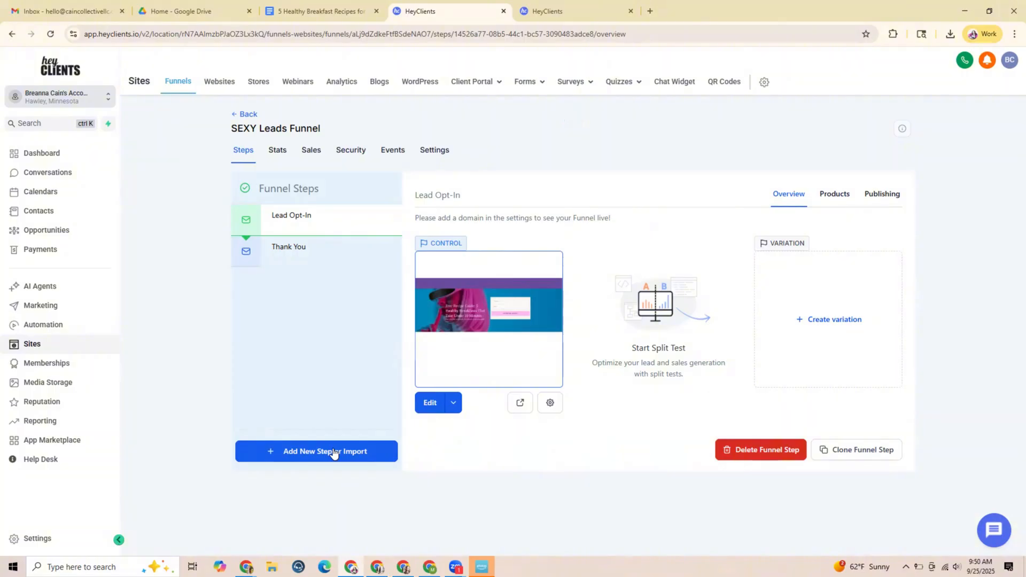
left_click(300, 251)
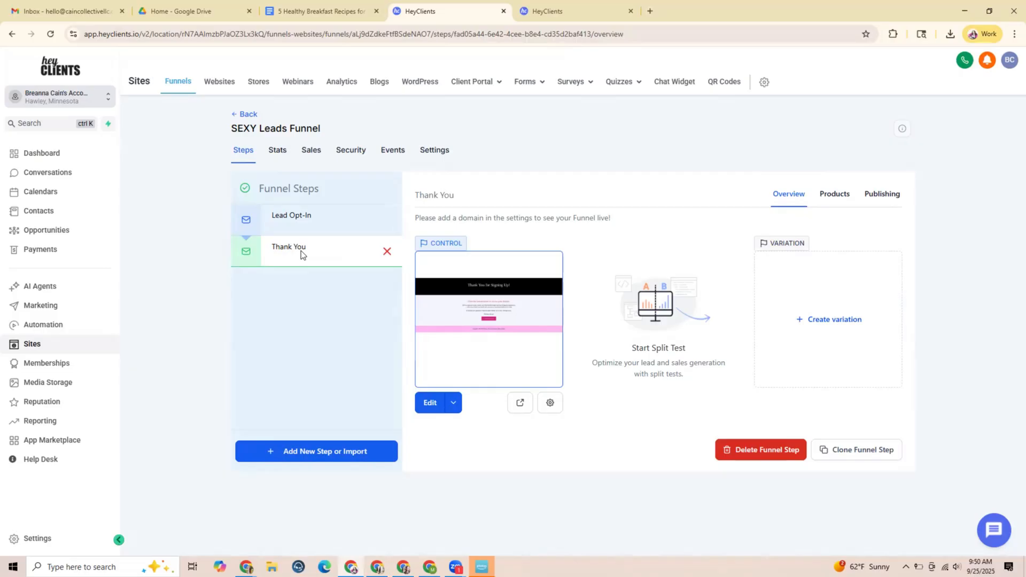
Open the Lead Opt-In page for editing, set its form's redirect action to Go to Next step, and save the page
left_click(314, 217)
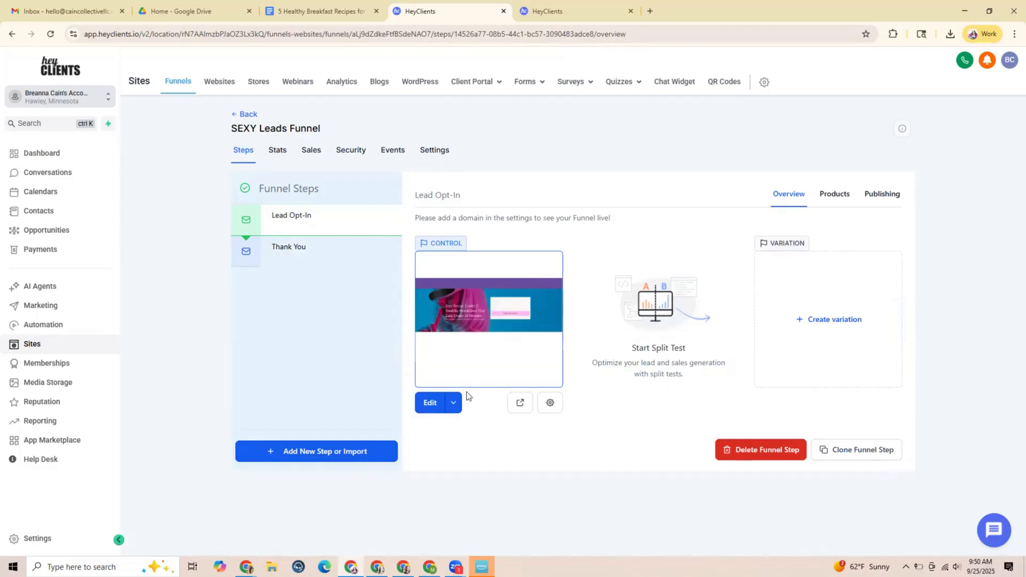
left_click(426, 405)
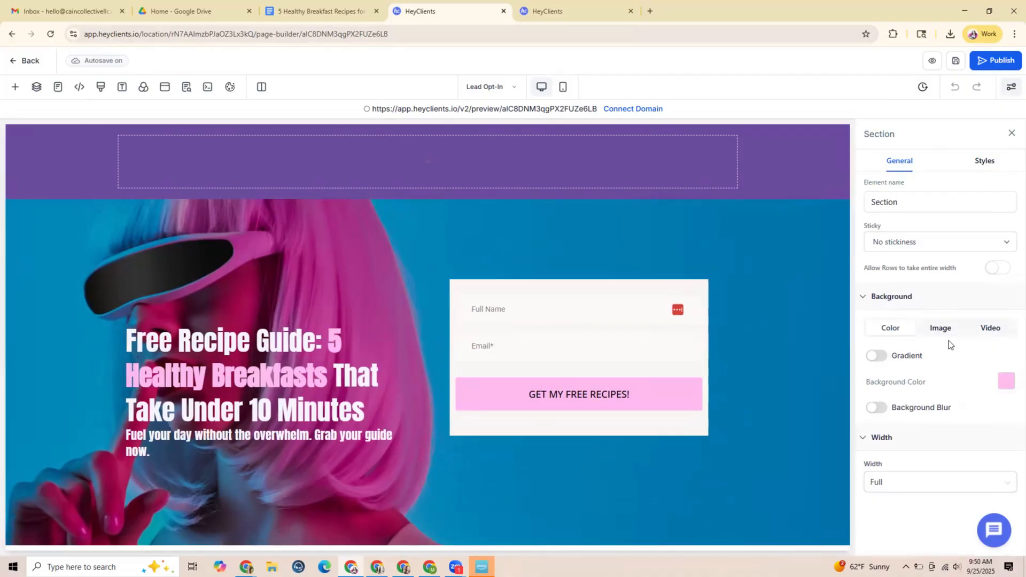
left_click(603, 303)
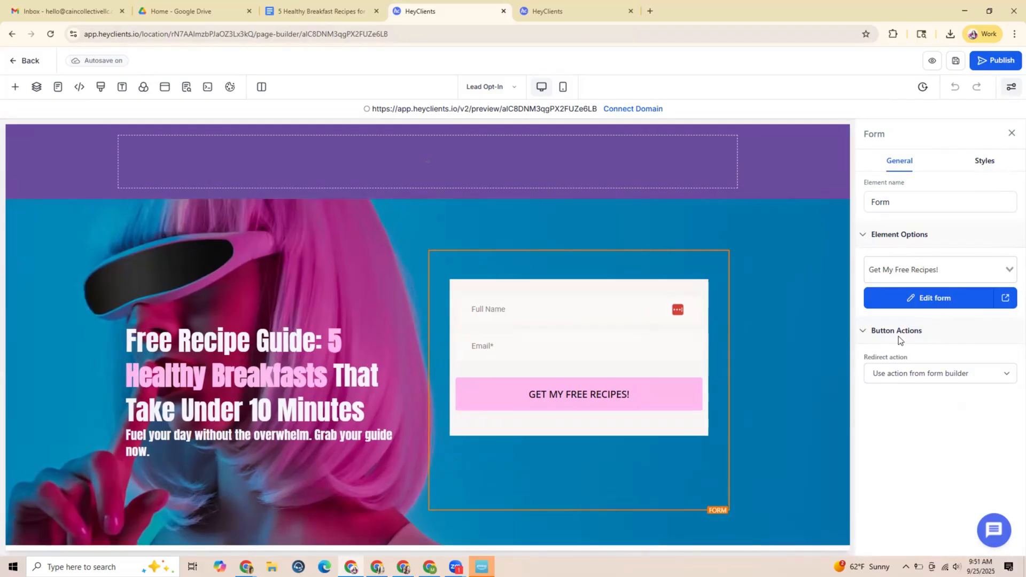
left_click(912, 372)
left_click(913, 422)
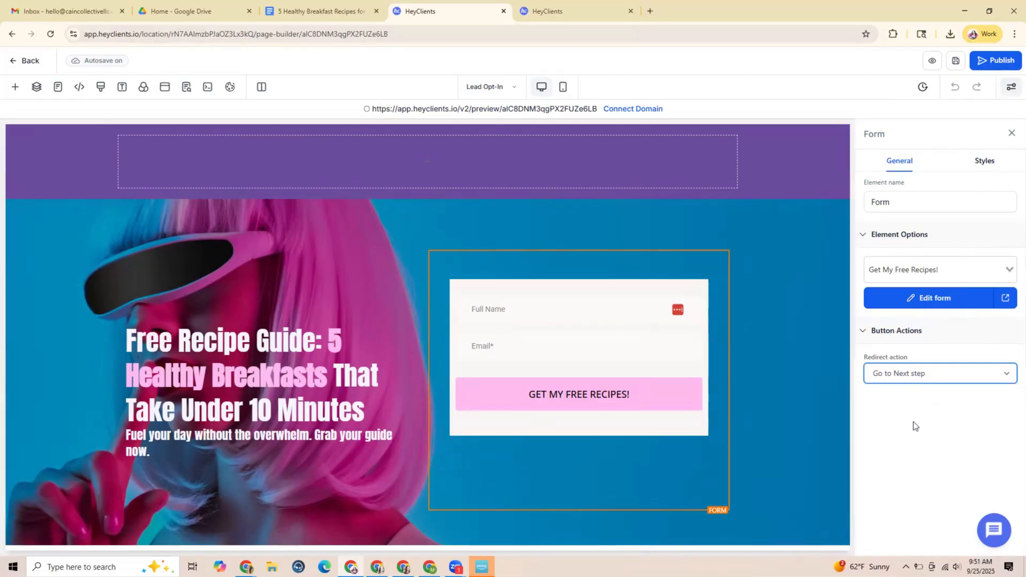
left_click(956, 61)
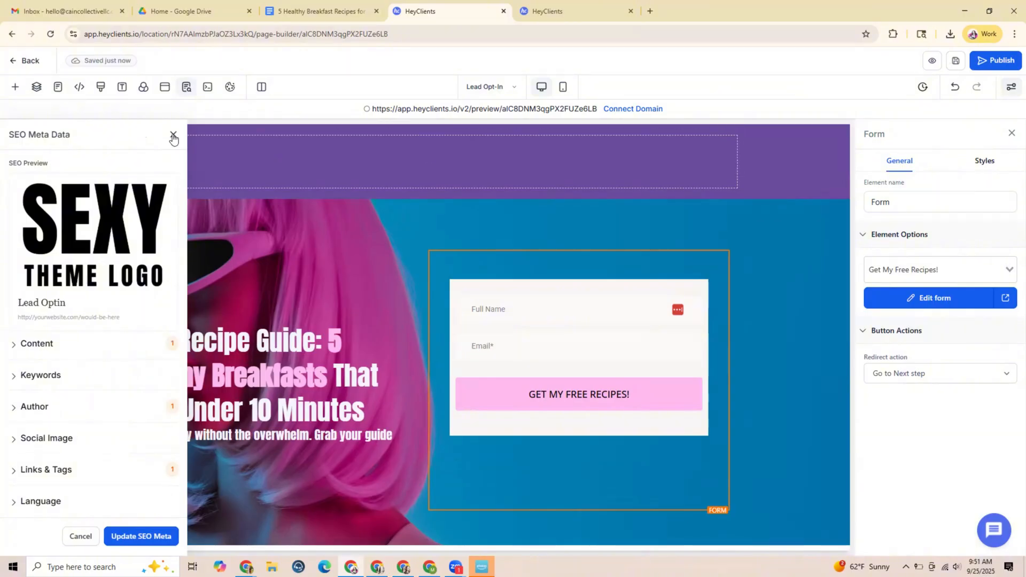
left_click(172, 137)
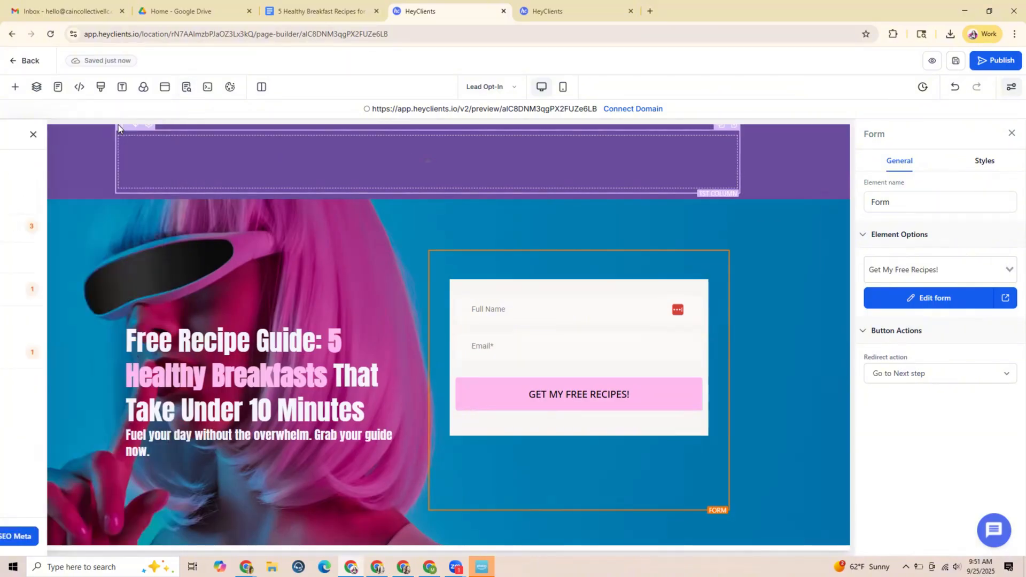
Return to the funnel steps, open the Thank You page for editing and delete the Freebie Planner image below its headline
left_click(14, 57)
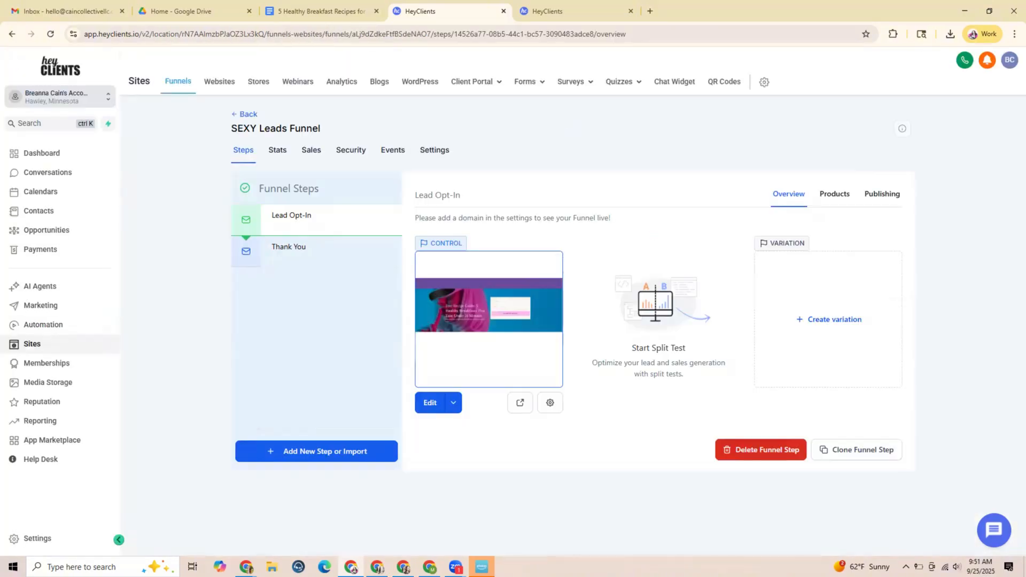
left_click(288, 247)
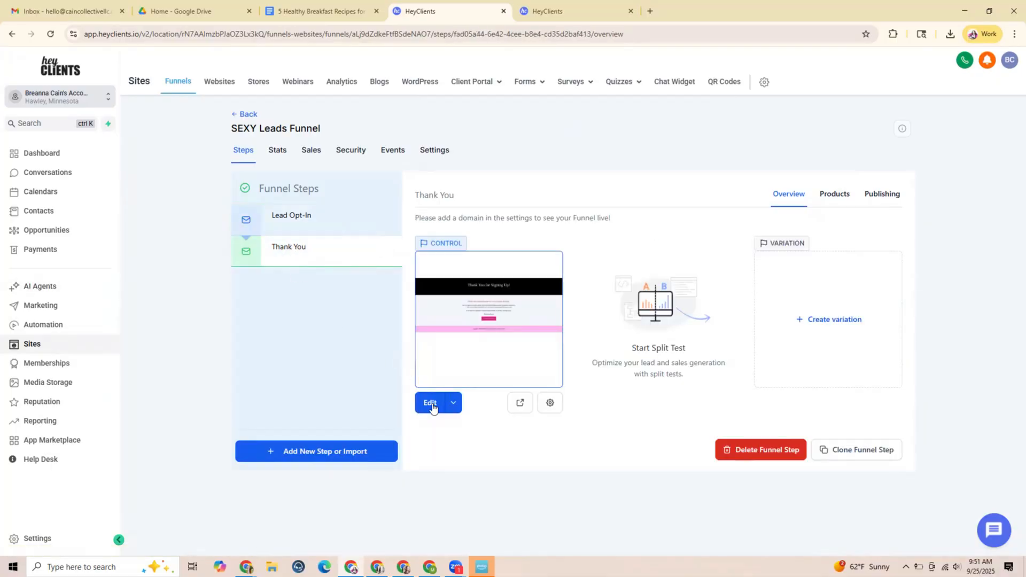
left_click(431, 403)
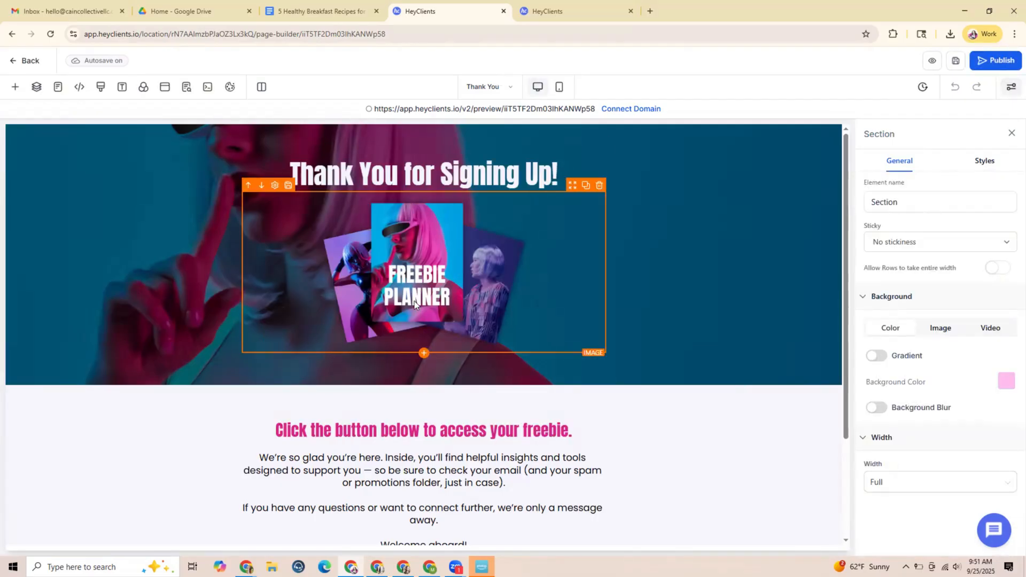
left_click(599, 187)
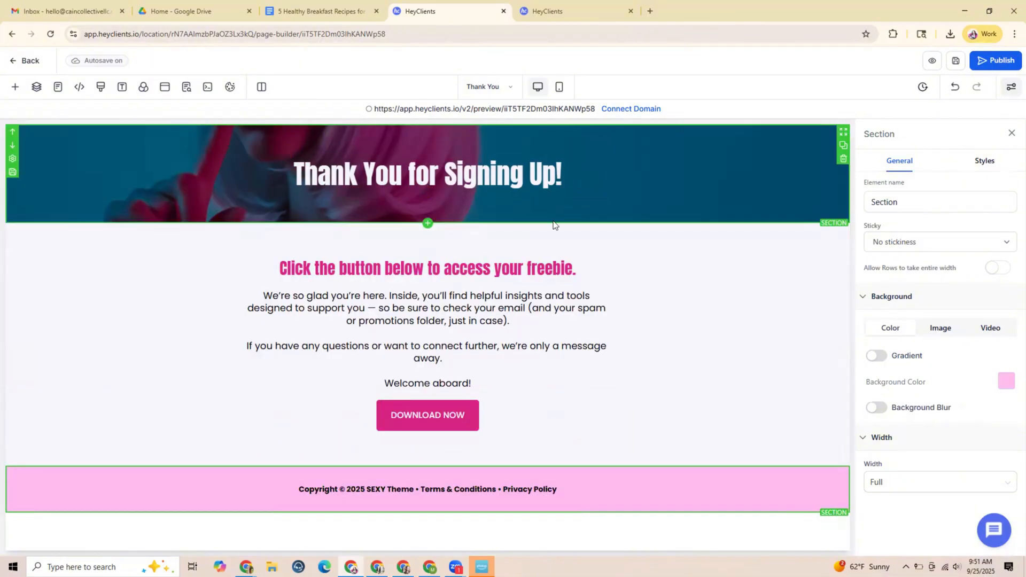
Replace the Thank You page's main headline with "You Did It! Healthy Mornings Just Got Easier!"
left_click(543, 179)
left_click_drag(557, 177, 300, 172)
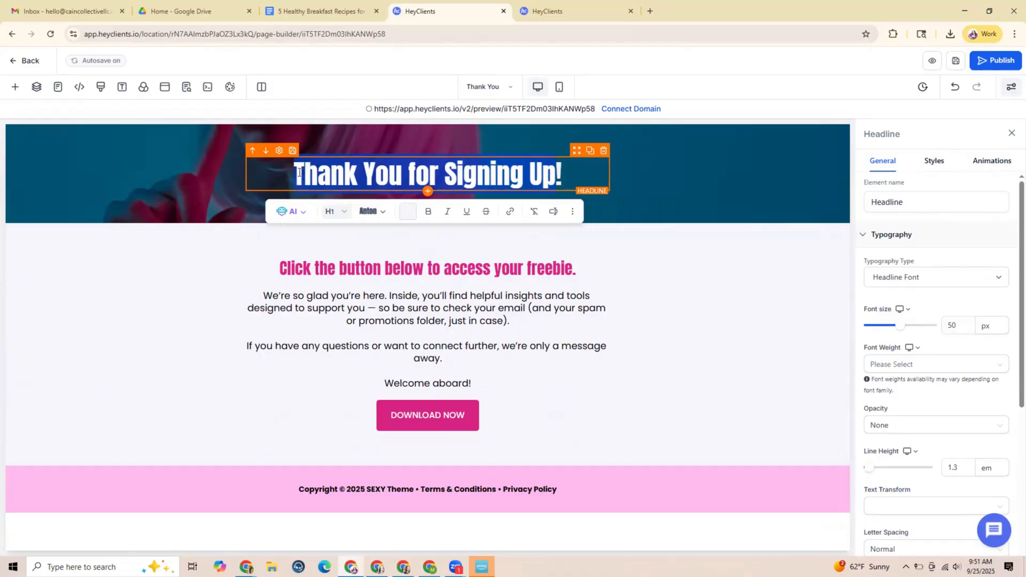
type("YOU D")
key("BackSpace")
key("BackSpace")
key("BackSpace")
key("BackSpace")
type("ou Did ")
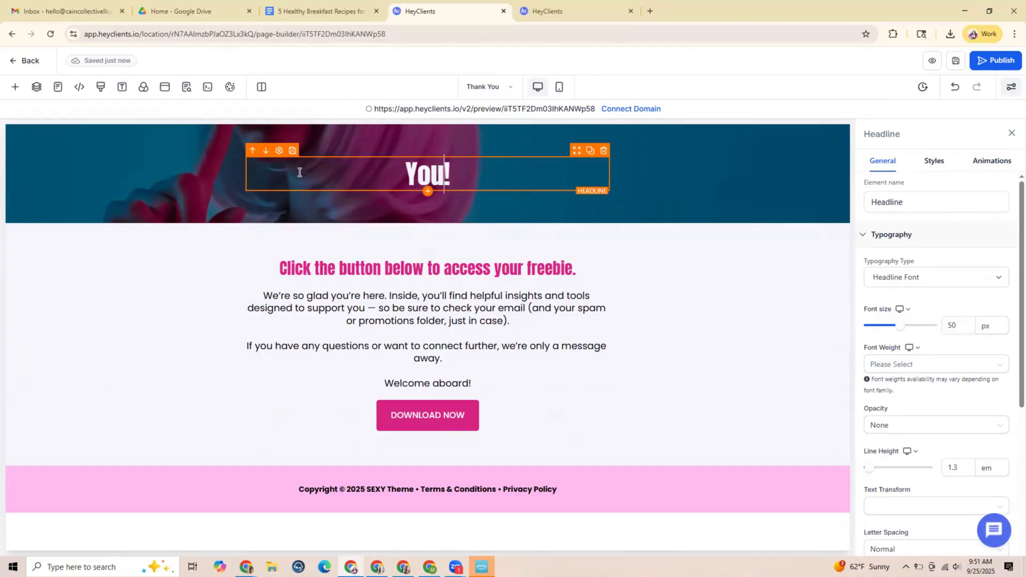
type("It")
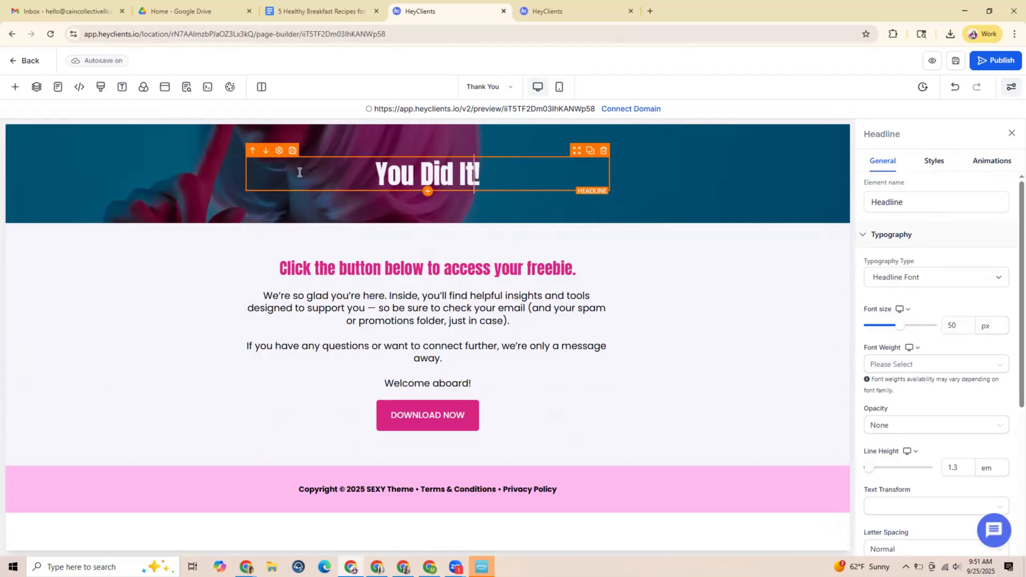
key("Right")
type("Heatlh")
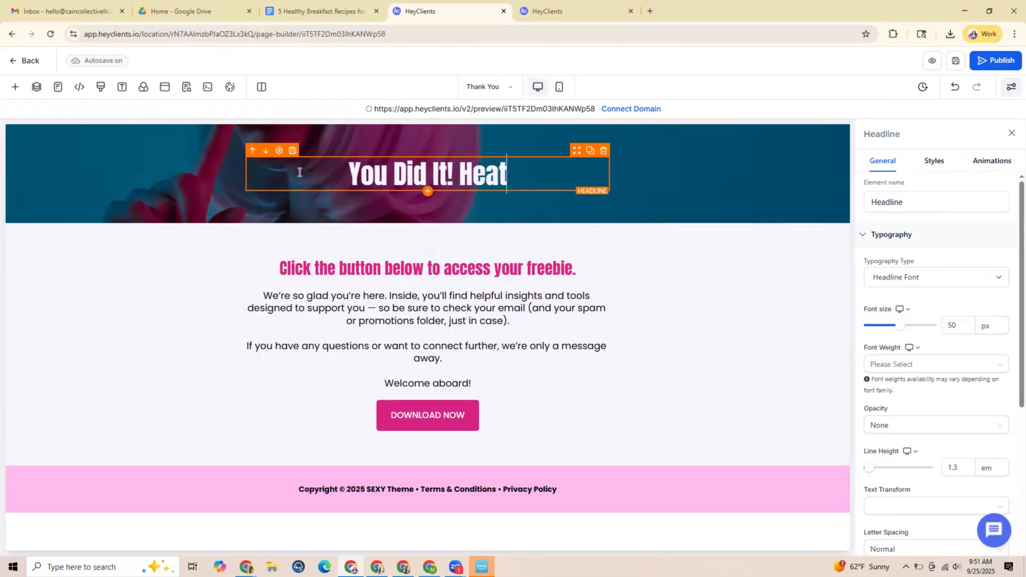
key("BackSpace")
key("BackSpace")
key("BackSpace")
type("lthy Mo")
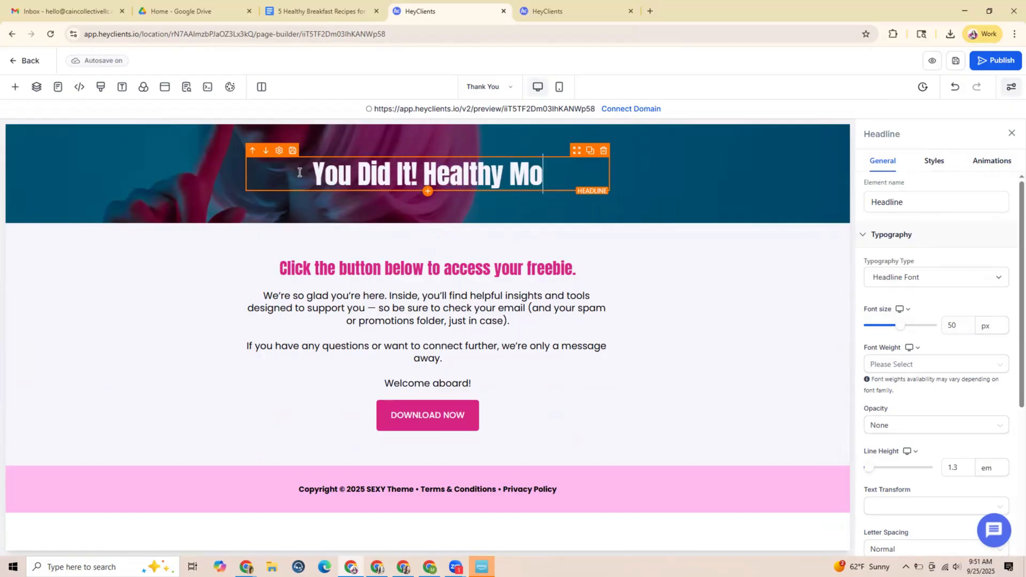
type("rnings Just g")
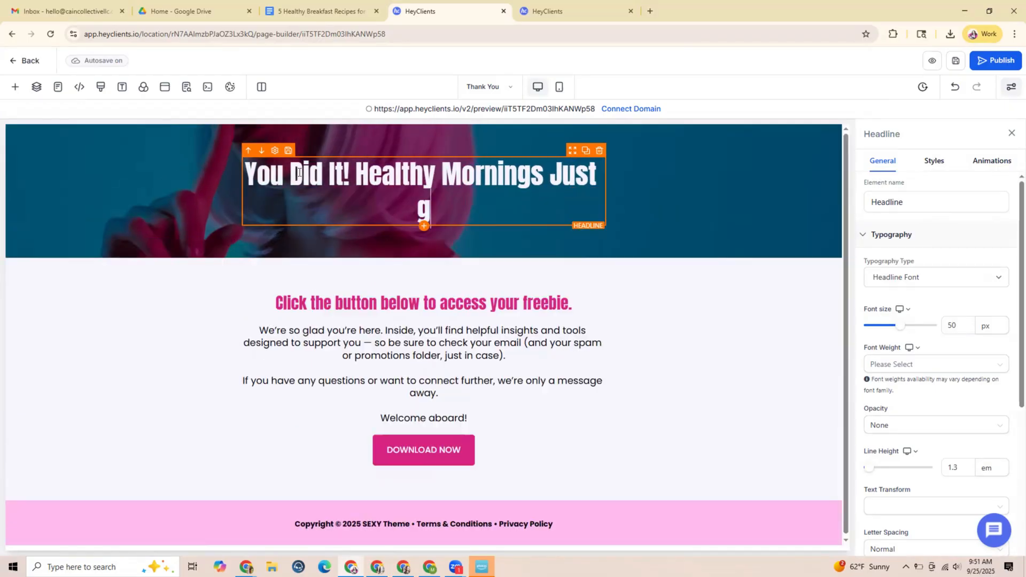
key("BackSpace")
type("Got Esie")
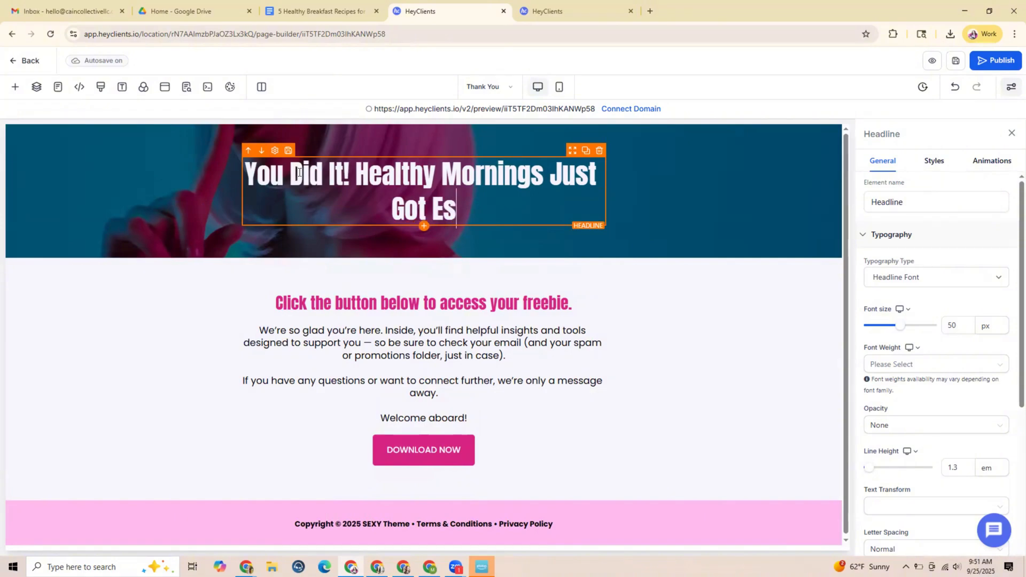
key("BackSpace")
key("BackSpace")
key("BackSpace")
type("asier")
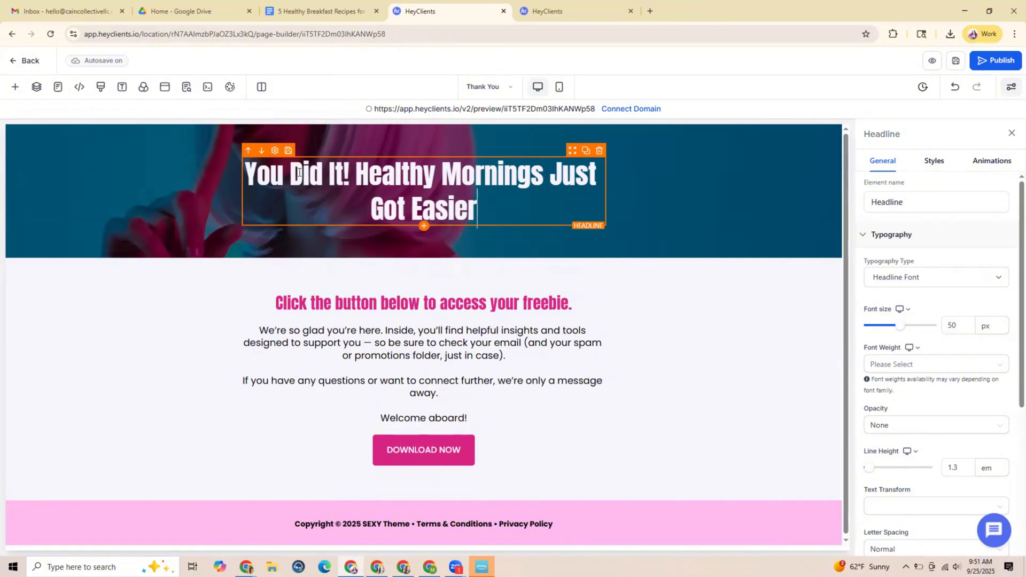
type("!")
Change the pink headline's wording to "Click the button below to download your free recipe guide!"
left_click(458, 309)
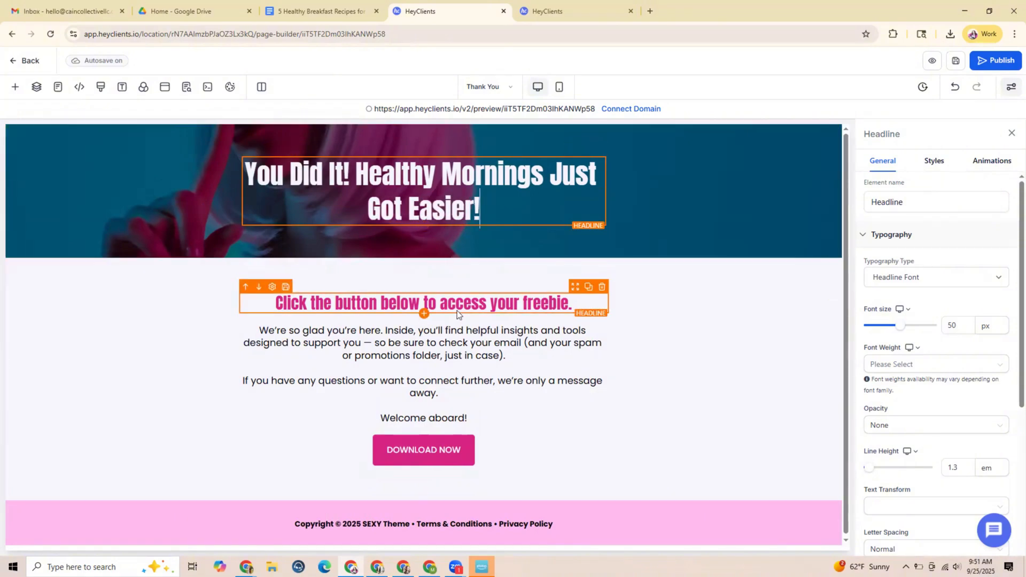
left_click(538, 305)
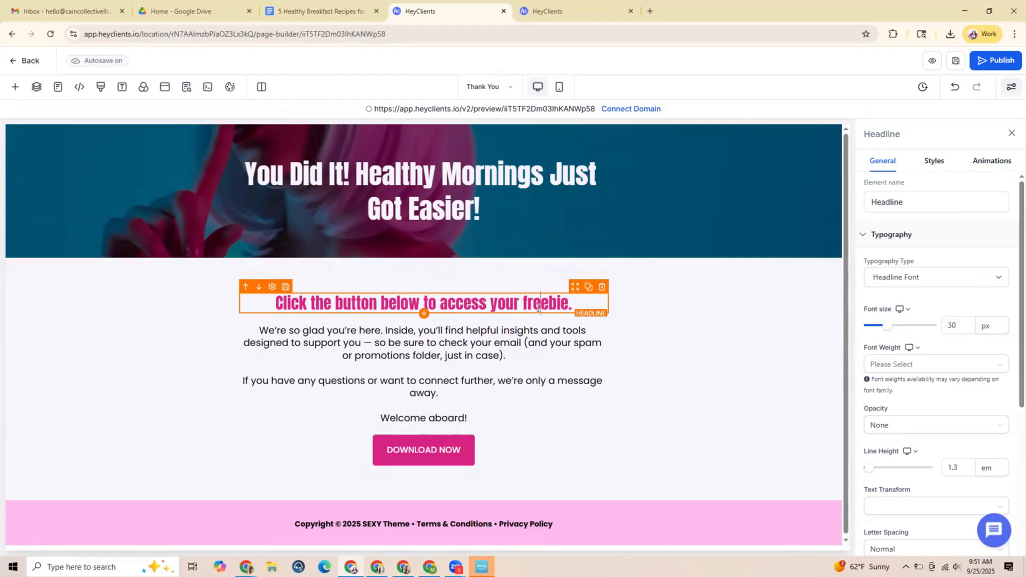
left_click_drag(570, 301, 436, 298)
left_click(572, 303)
type("download")
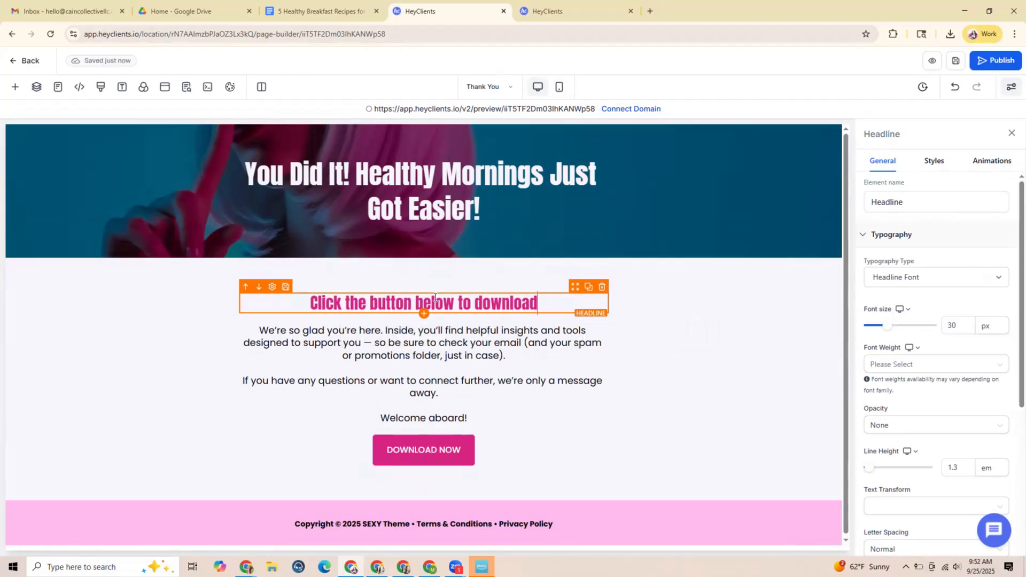
type(" your free")
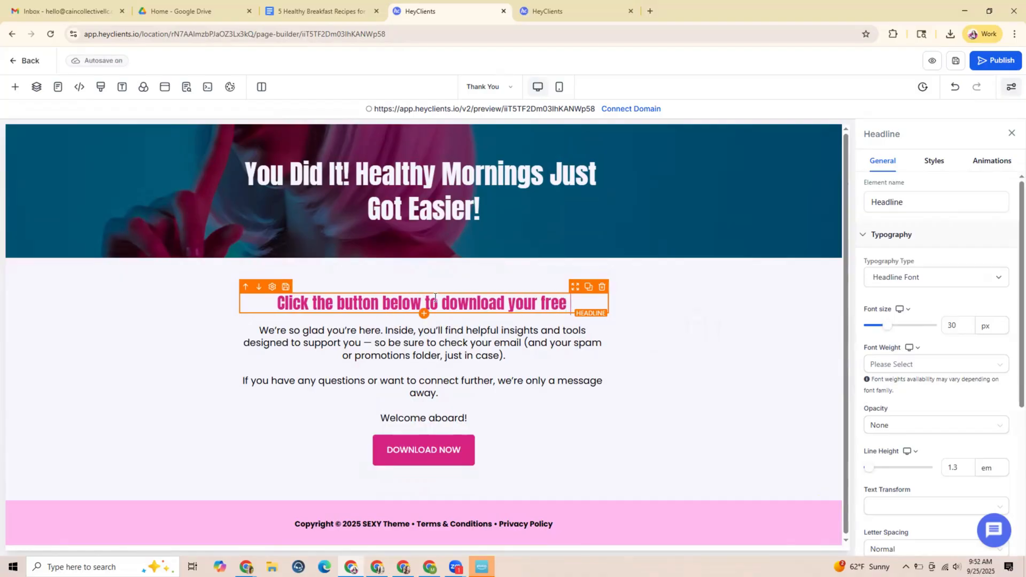
type(" recipe guide")
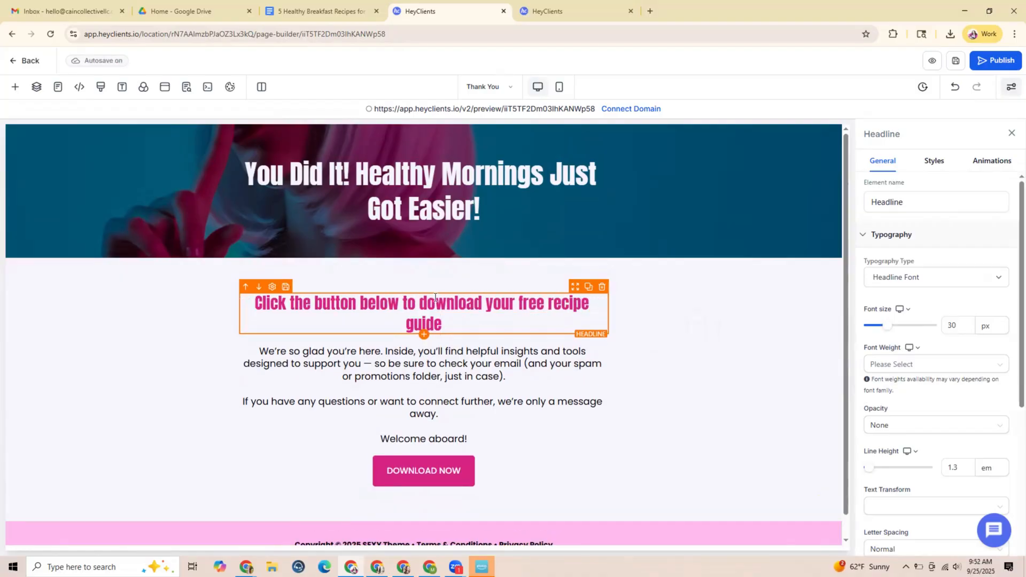
type("!")
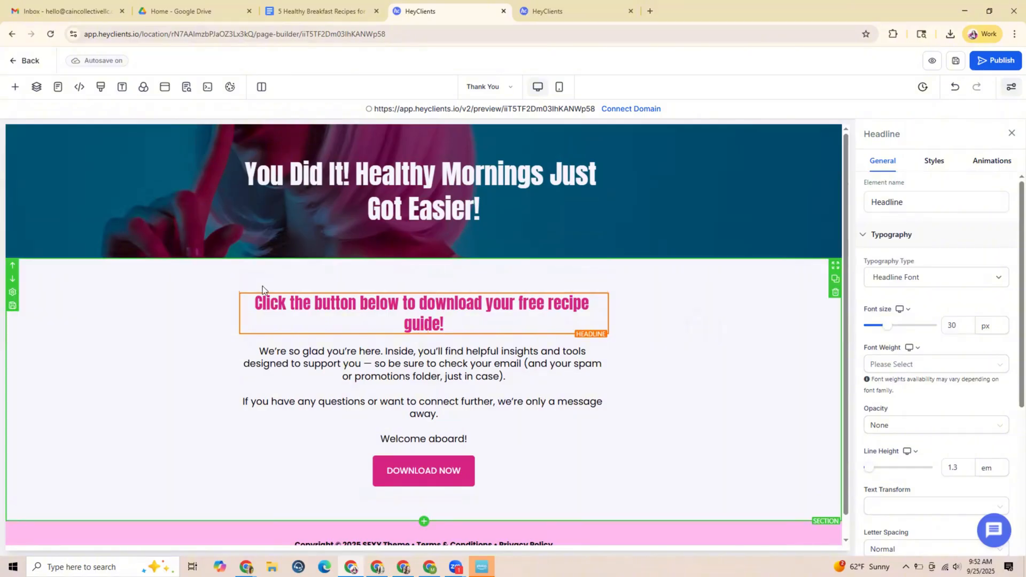
Replace the body text above the download button with "So glad you're here! You've got everything you need to start making mornings easier (and healthier)"
left_click(475, 438)
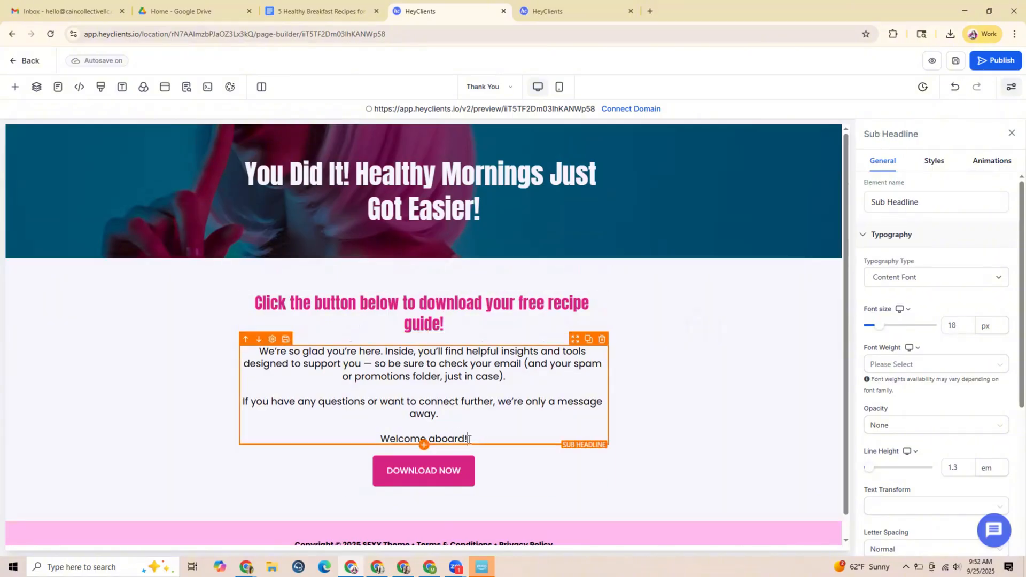
left_click_drag(475, 439, 260, 352)
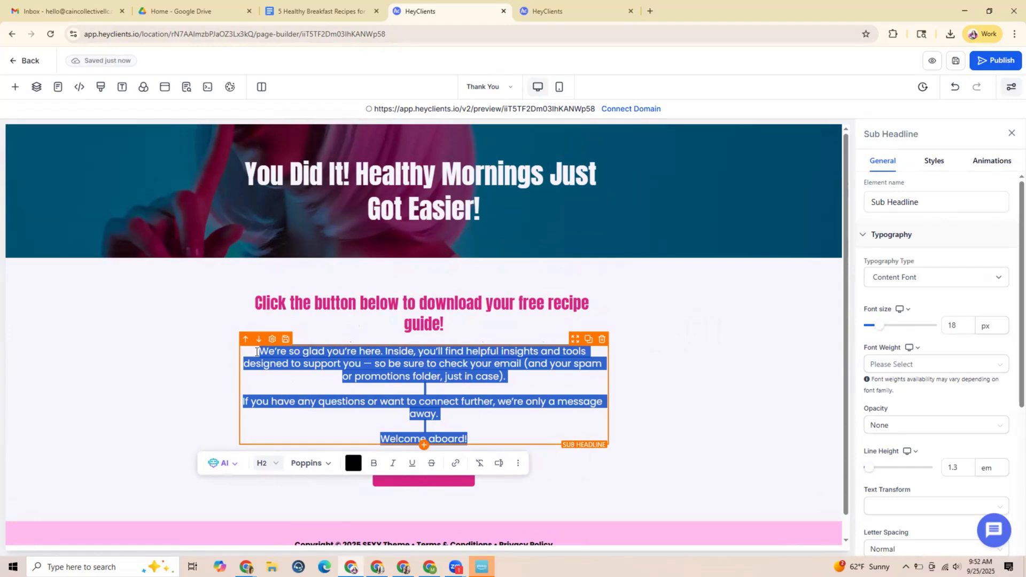
type("So glad yo'ure")
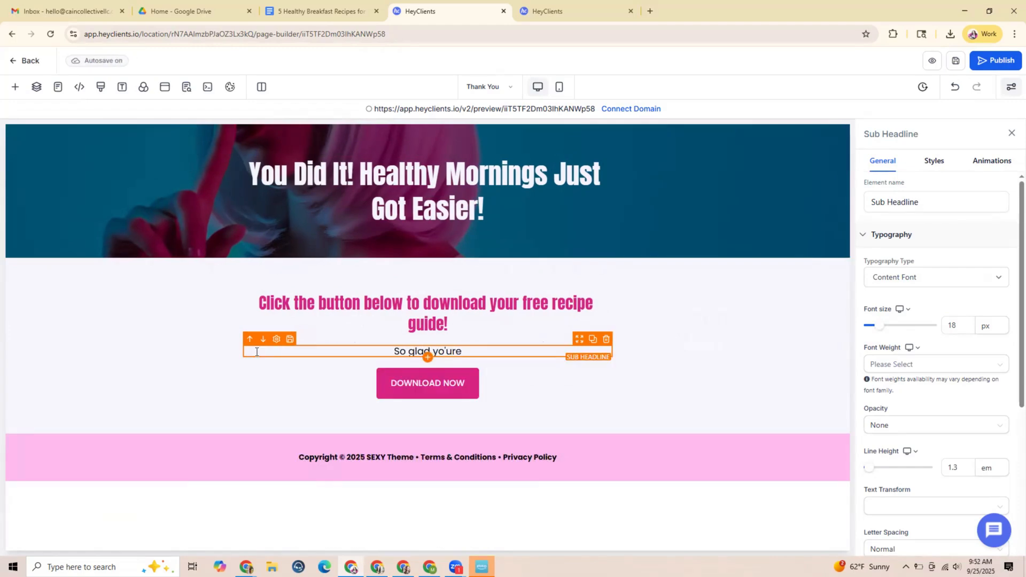
key("BackSpace")
key("BackSpace")
key("BackSpace")
key("BackSpace")
type("u're here!")
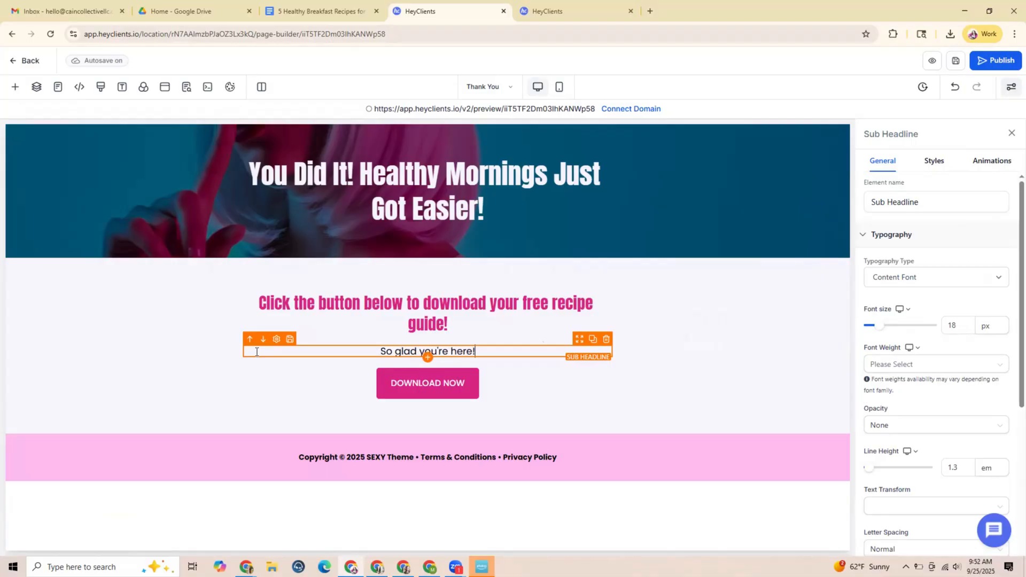
type(" You've got")
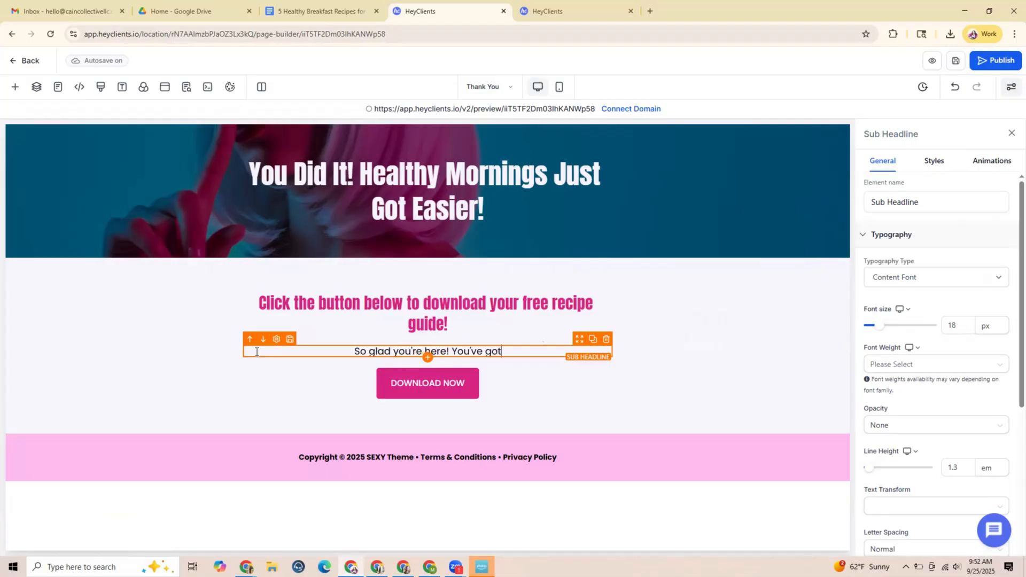
type(" everything ")
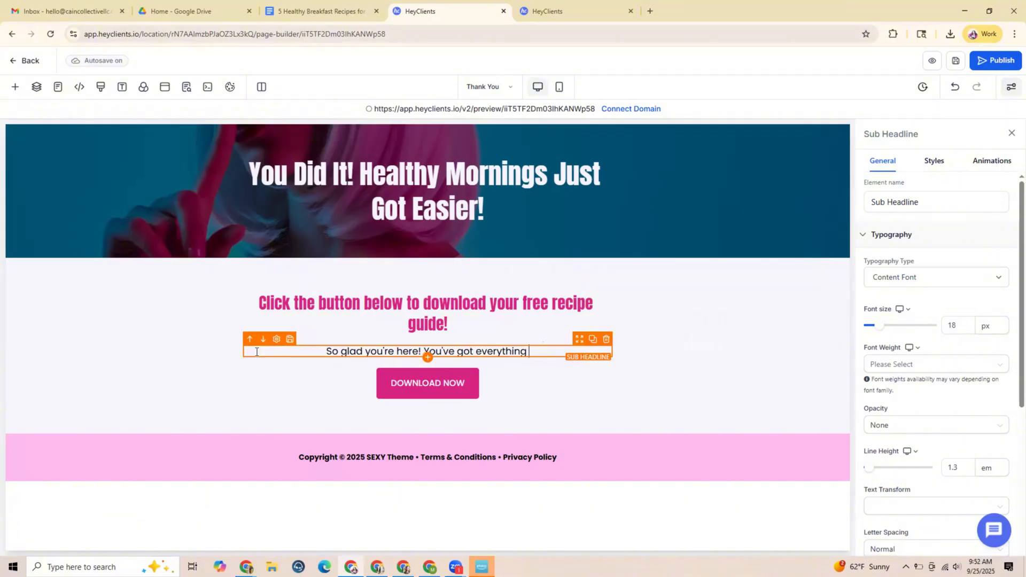
type("you need to s")
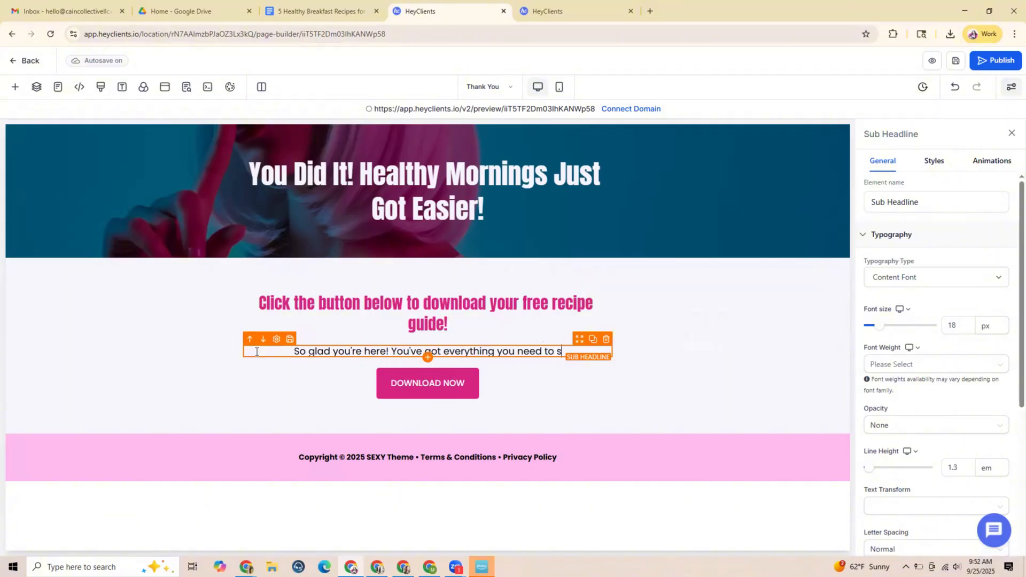
type("tart! making morning")
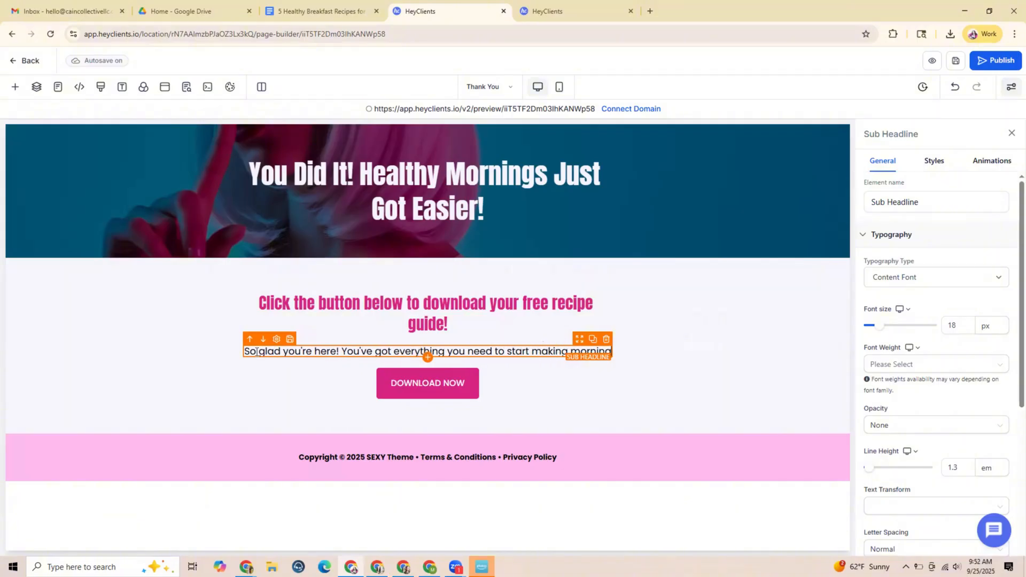
type("s easier ")
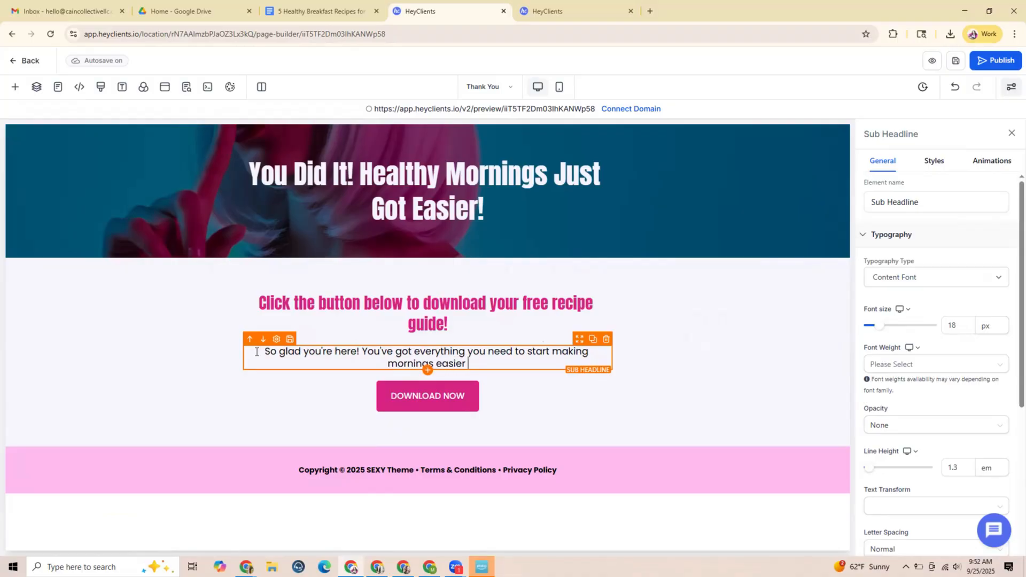
type("(and he")
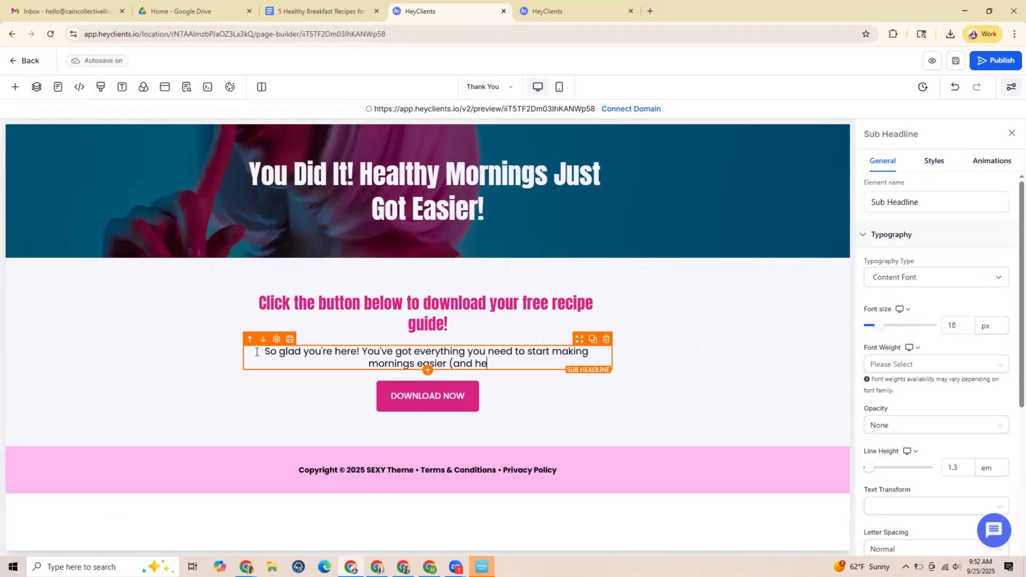
type("althier)")
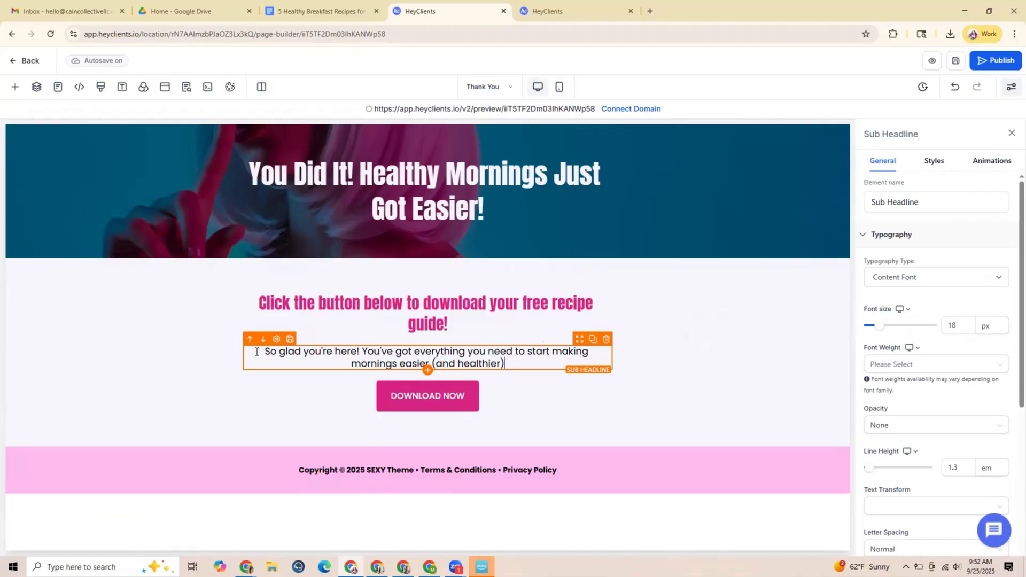
type(".")
End the body text's first sentence with a period and start a new paragraph reading "Over the new few days, I'll be popping into your inbox"
key("Return")
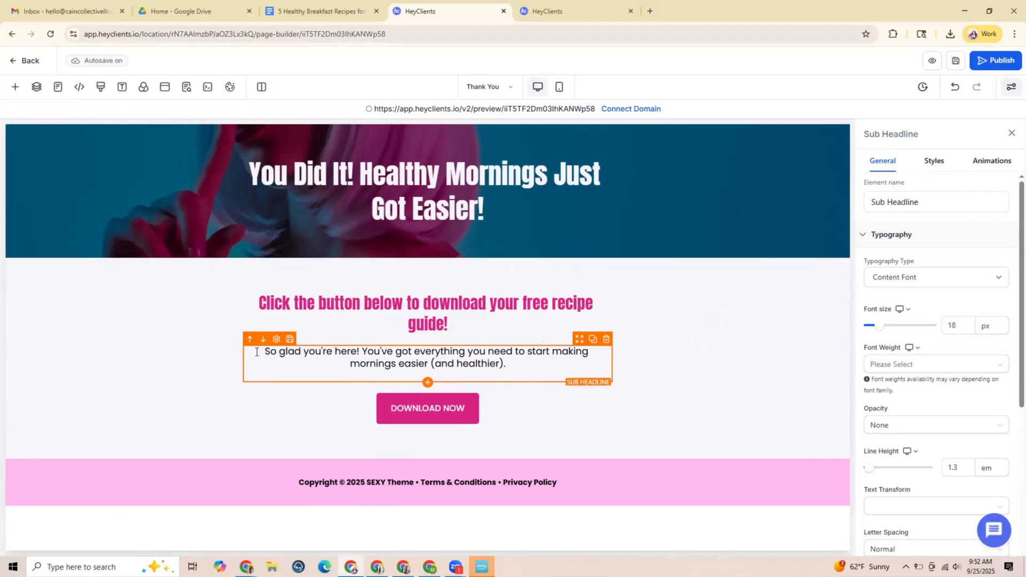
key("Return")
type("O")
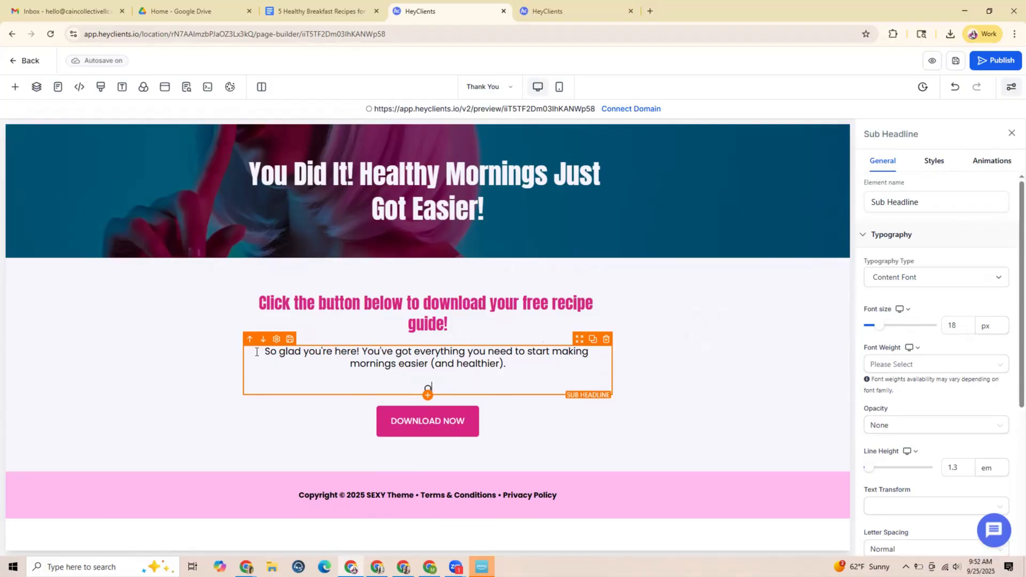
type("ver the new few days,")
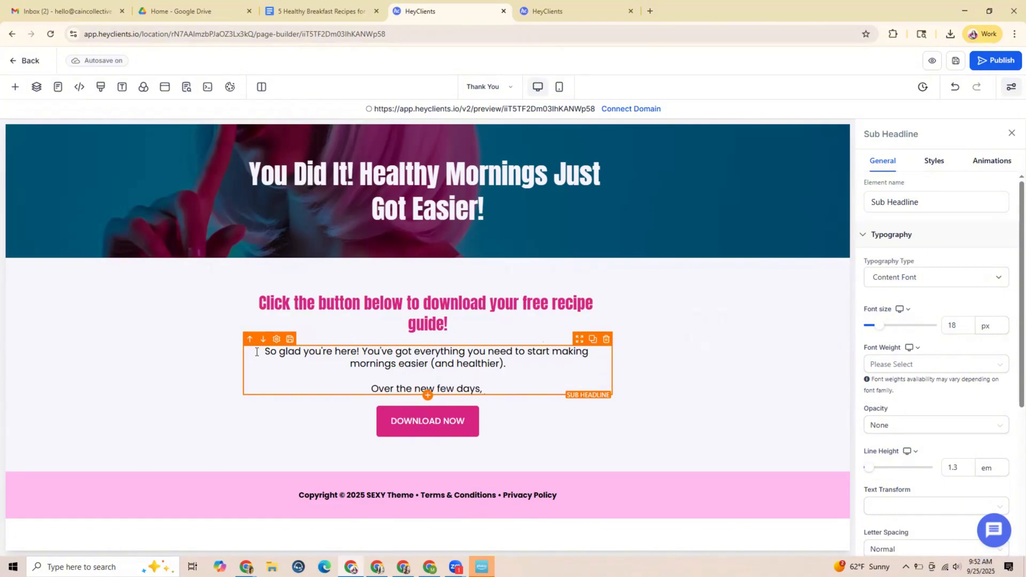
type("'ll be ")
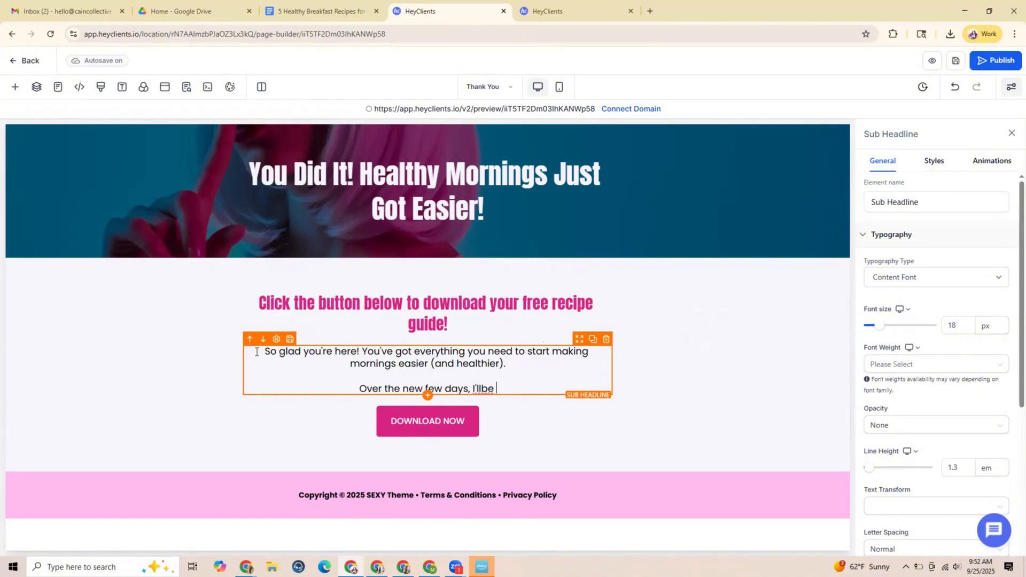
type("popping")
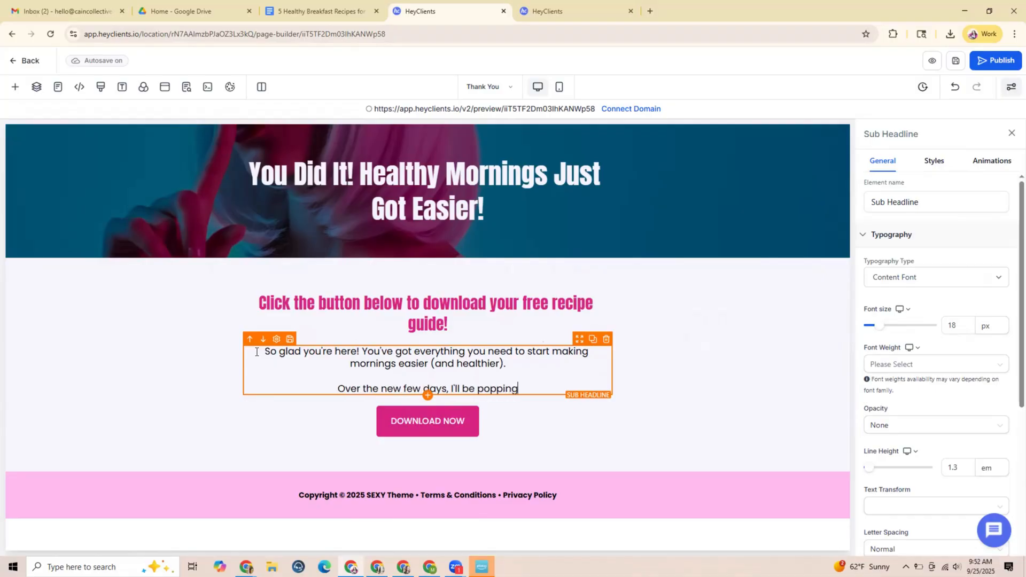
type(" into you r")
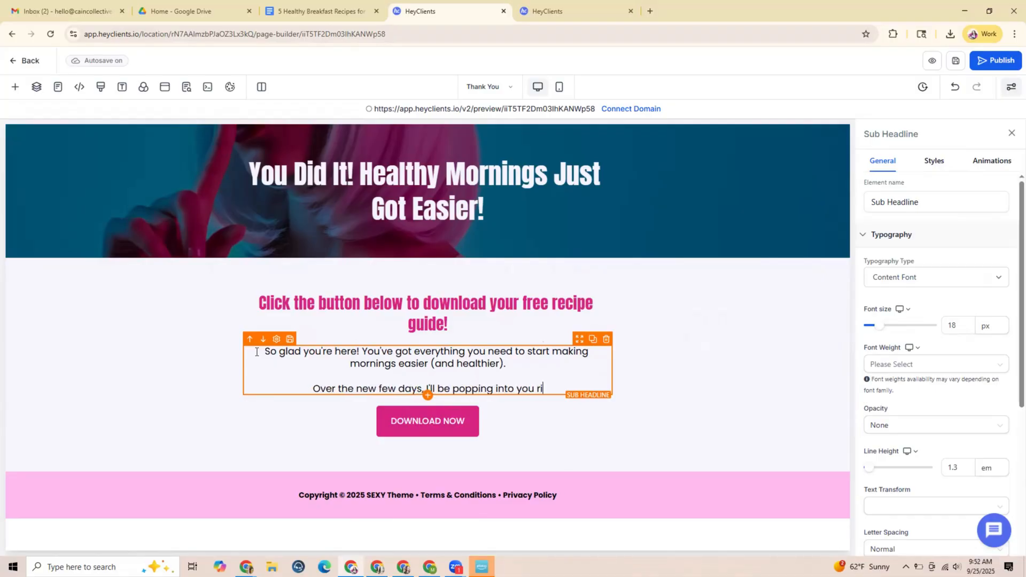
type(" inbox")
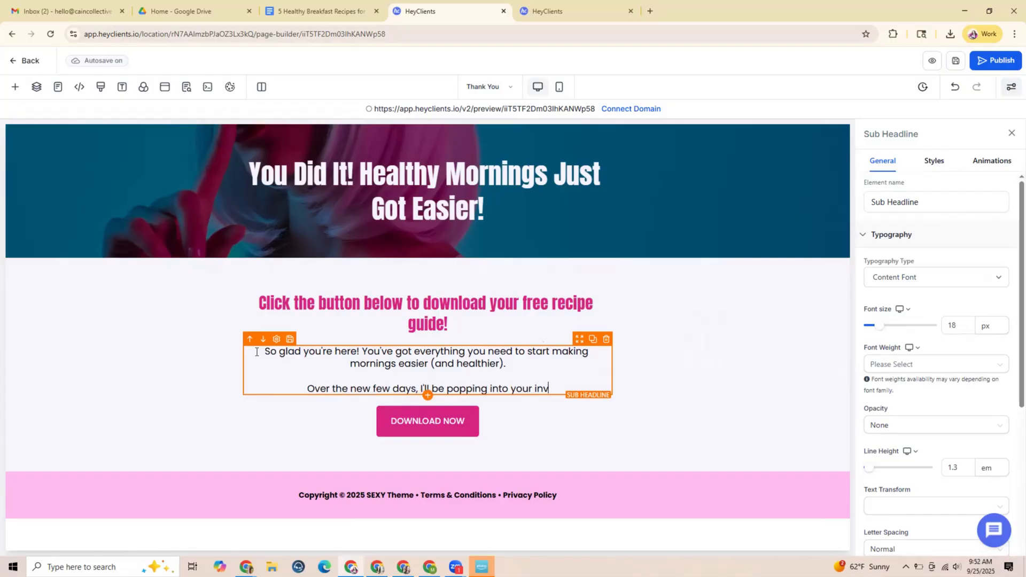
type(" with extra tips")
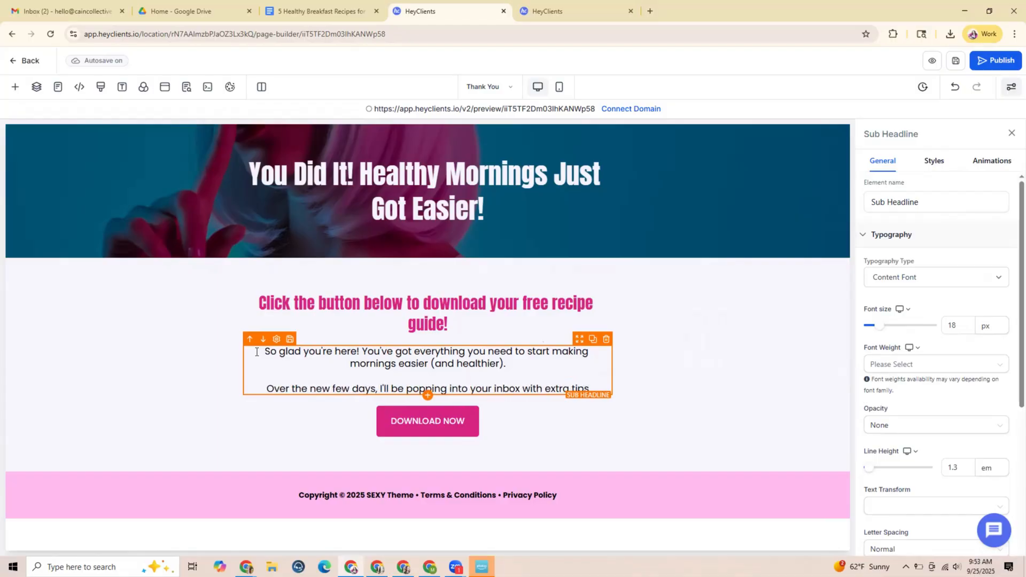
type(" and encouragement")
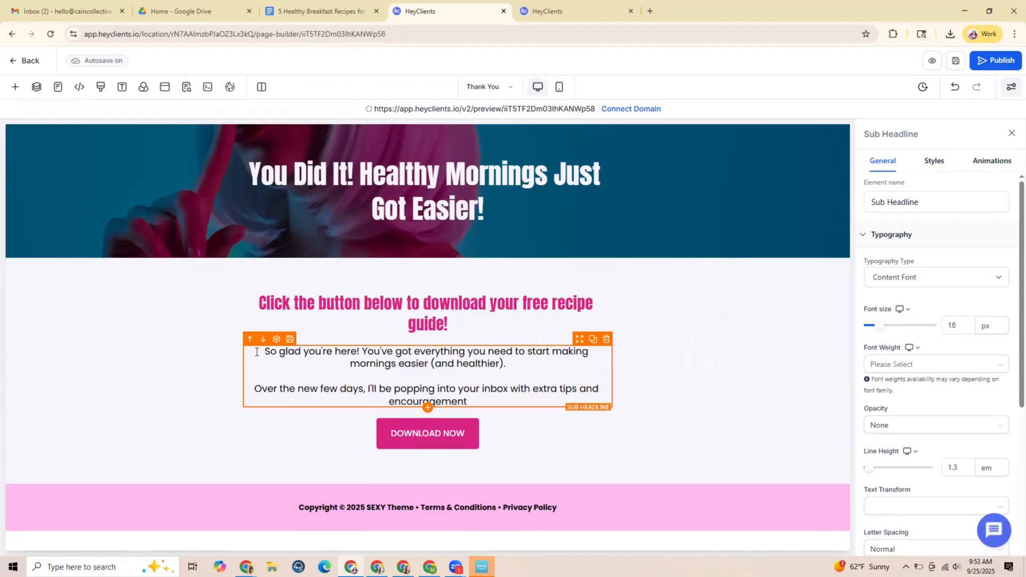
type(", so be sure")
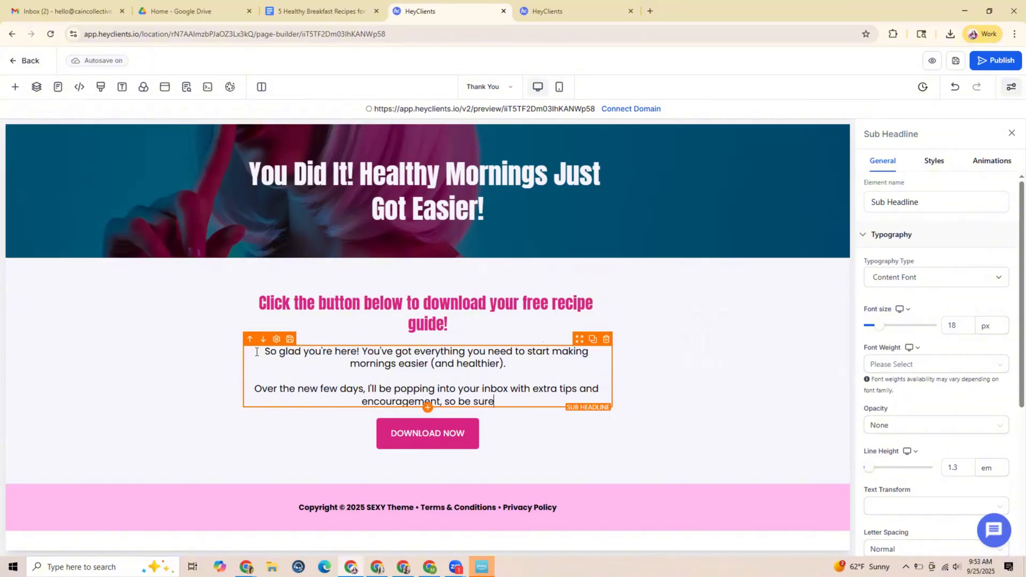
type(" to c")
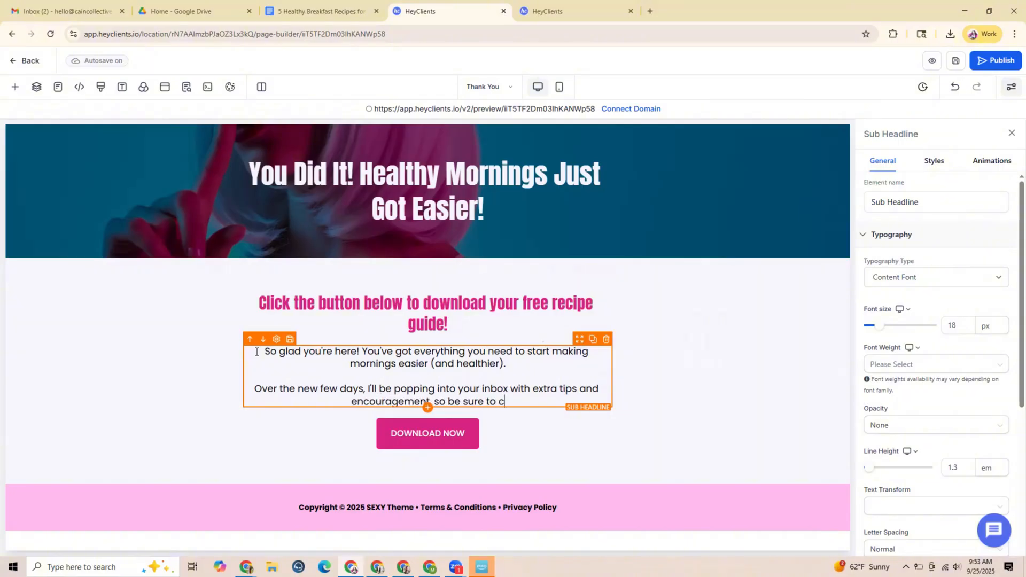
type("heck them out s")
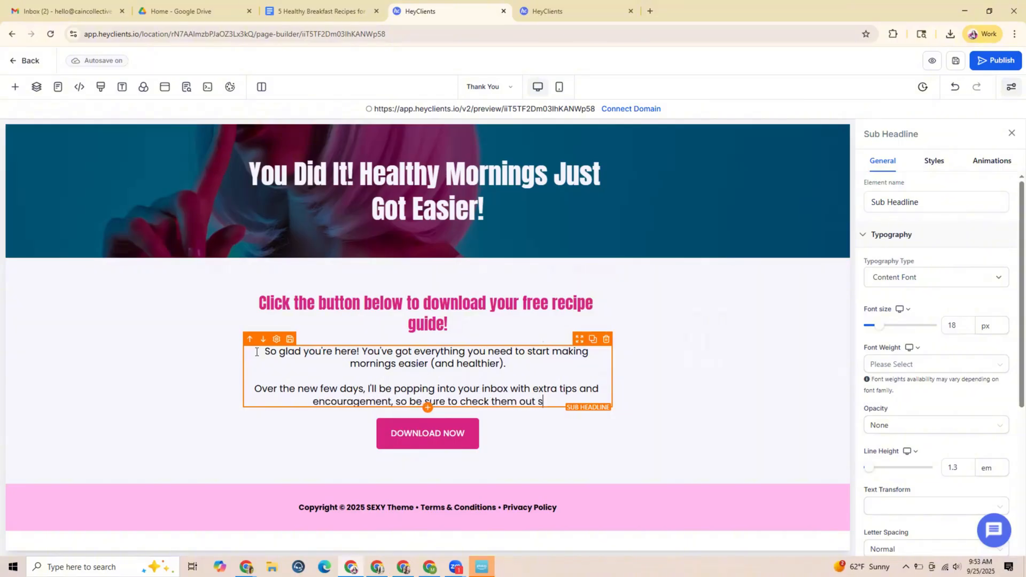
type("o you don't miss out!")
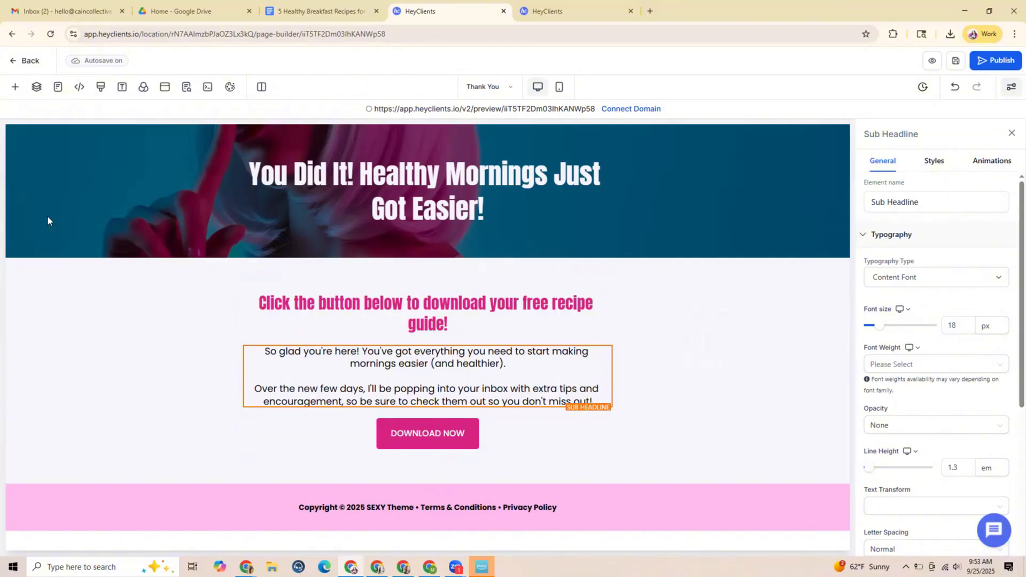
Set the DOWNLOAD NOW button's link action to Download File
left_click(441, 431)
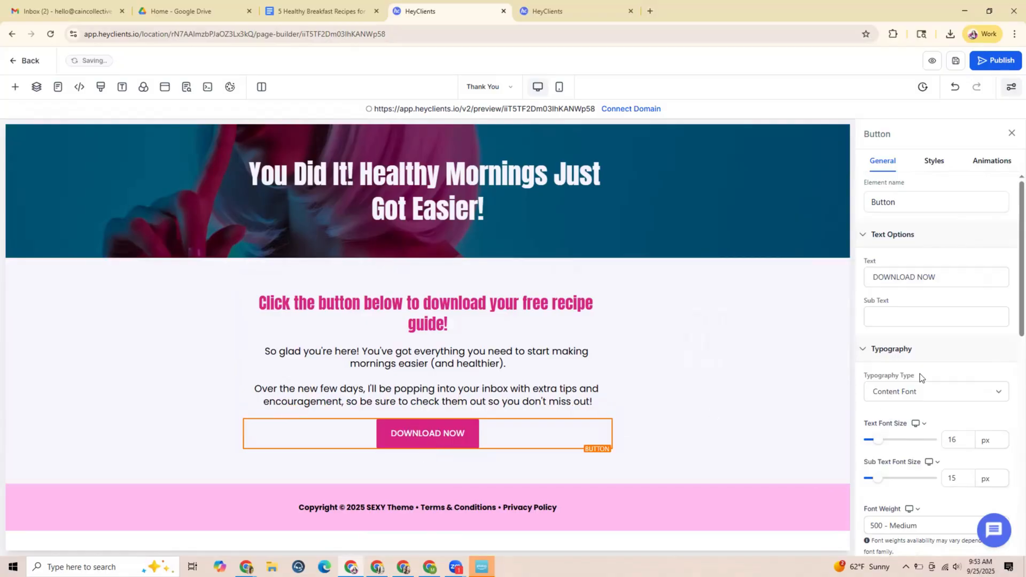
scroll(920, 374, "down", 4)
scroll(929, 315, "down", 4)
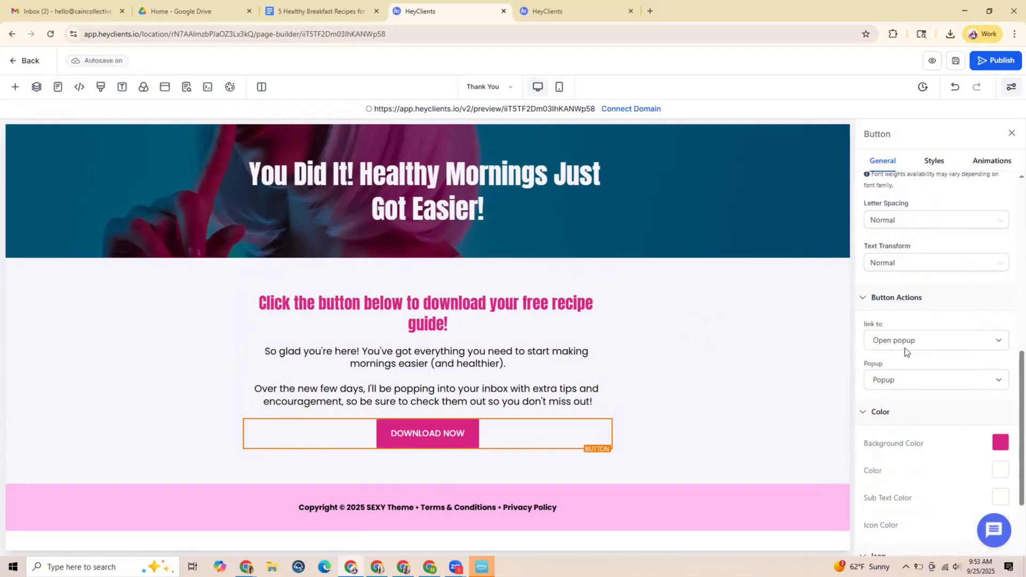
left_click(911, 342)
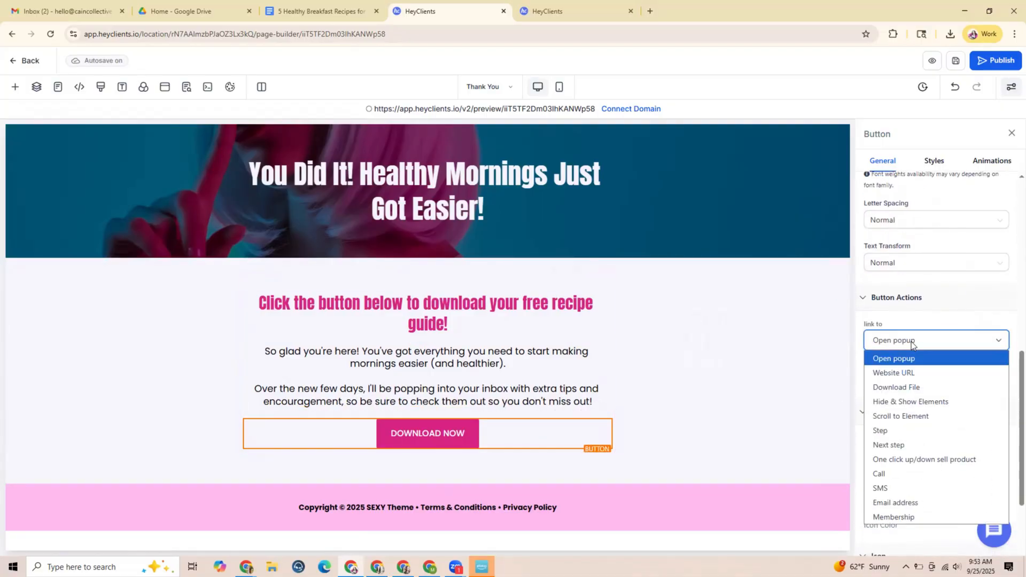
left_click(911, 388)
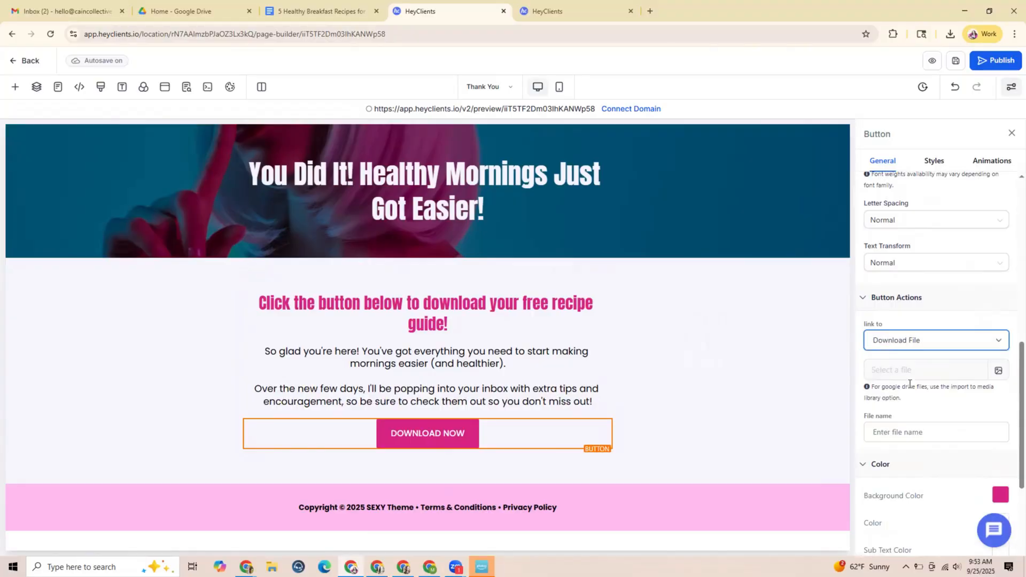
left_click(950, 341)
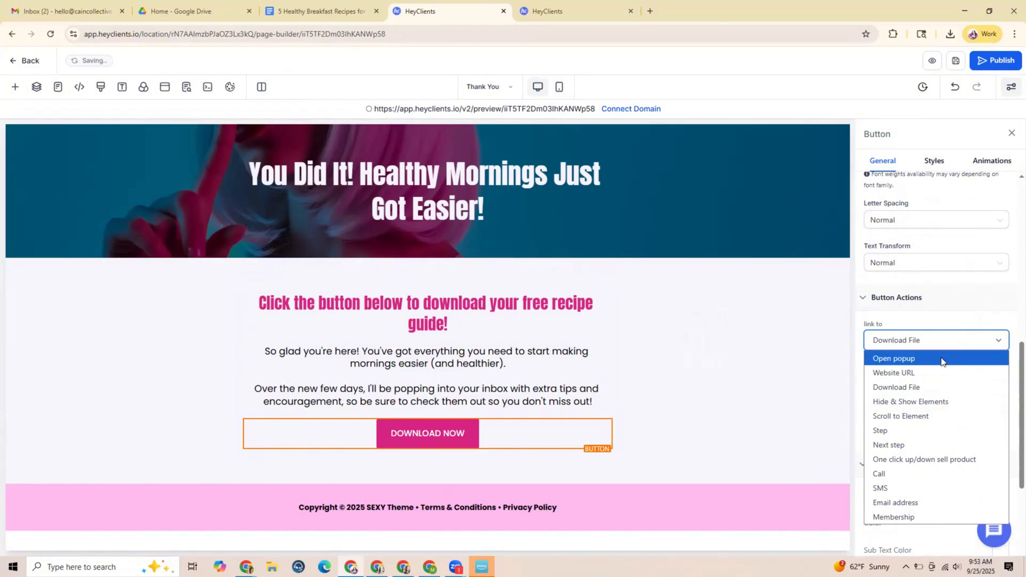
left_click(921, 391)
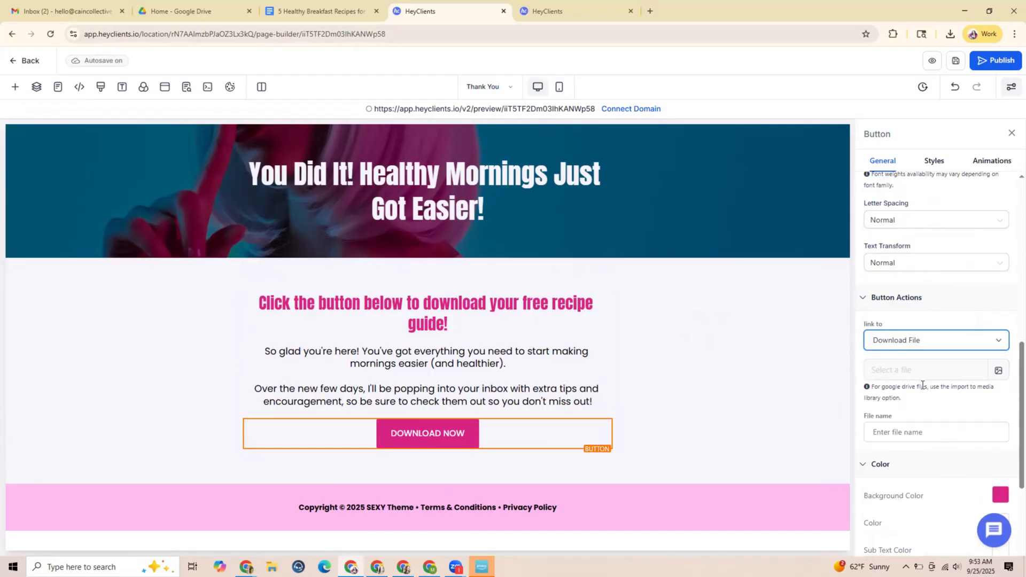
Insert the 5 Healthy Breakfast Recipes PDF from media storage as the button's download file and save the Thank You page
left_click(998, 371)
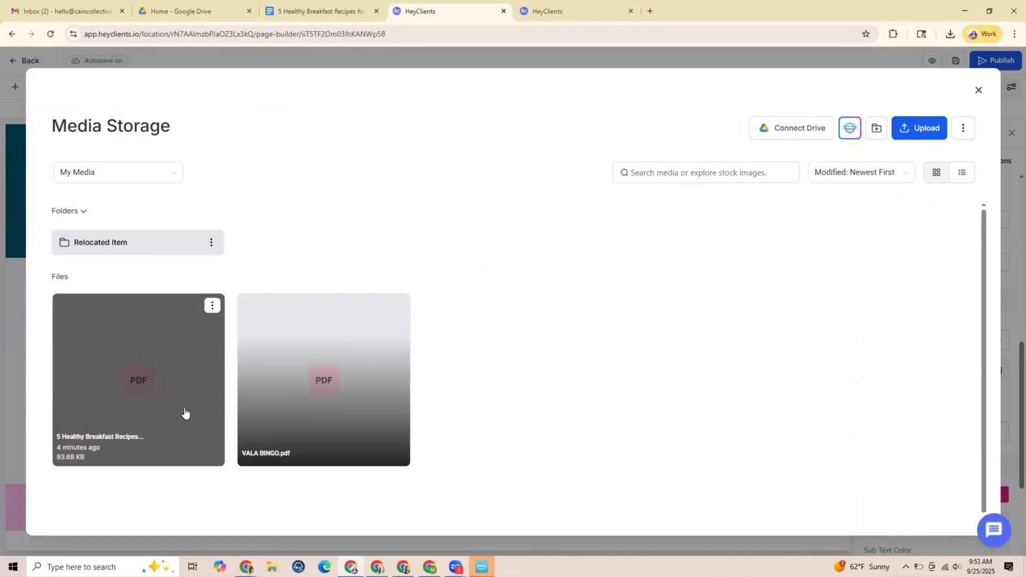
left_click(213, 308)
left_click(205, 328)
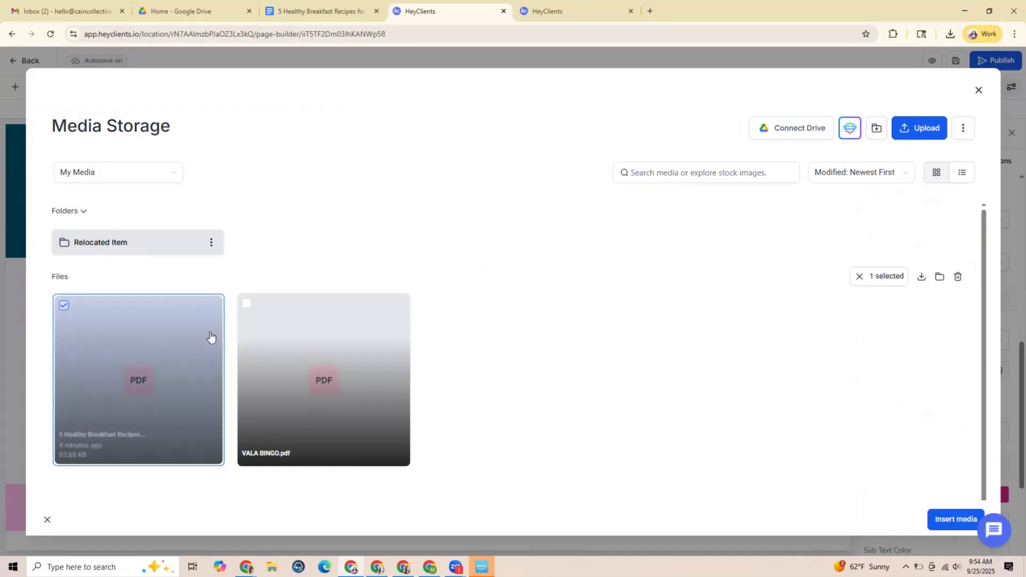
left_click(956, 519)
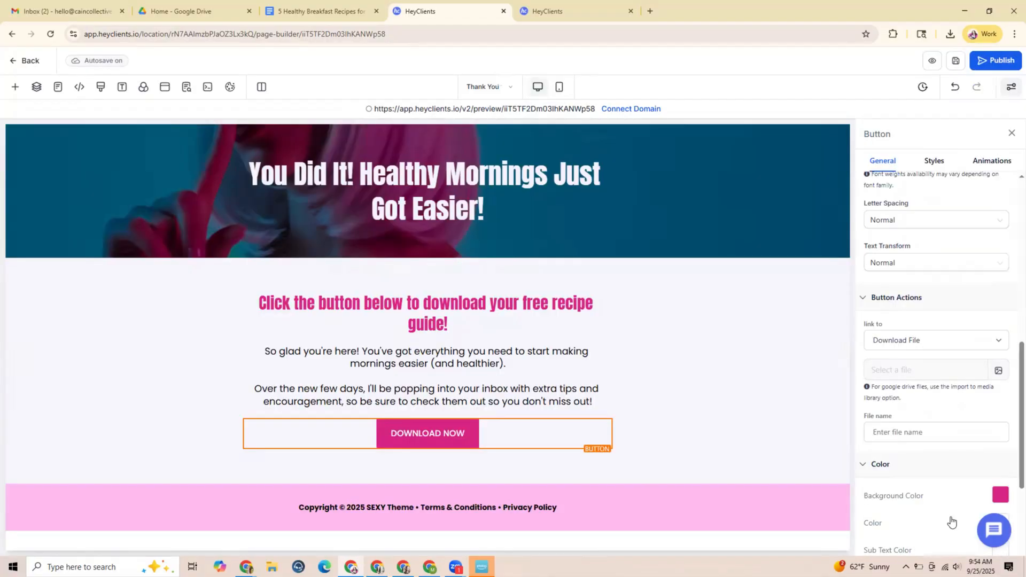
scroll(933, 420, "down", 3)
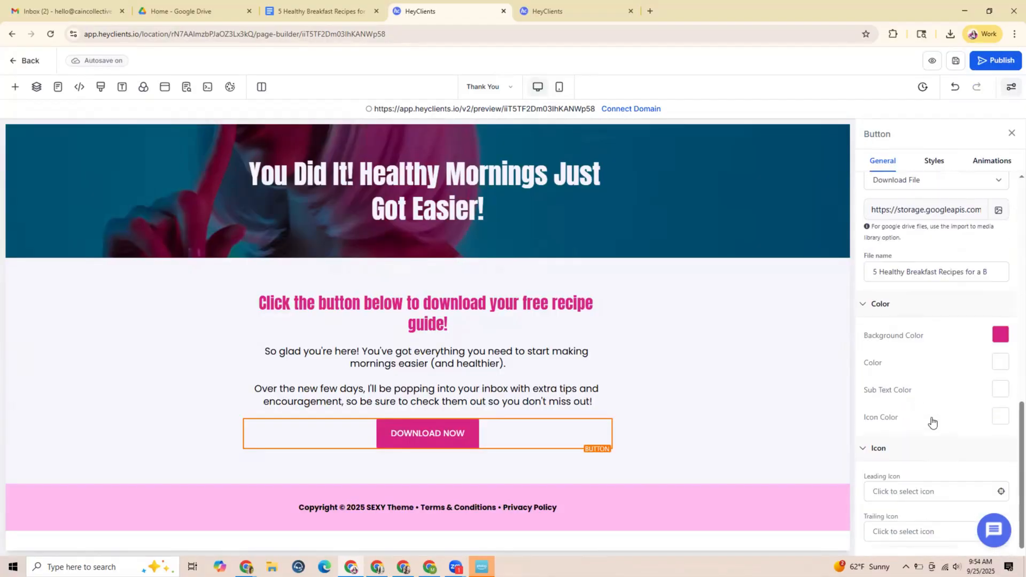
scroll(932, 418, "up", 2)
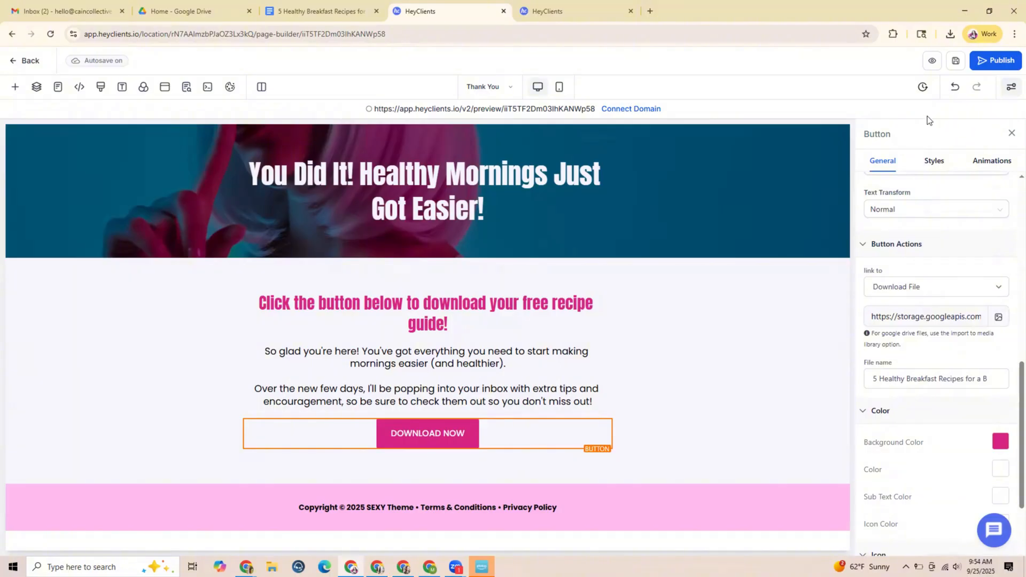
left_click(955, 63)
left_click(954, 63)
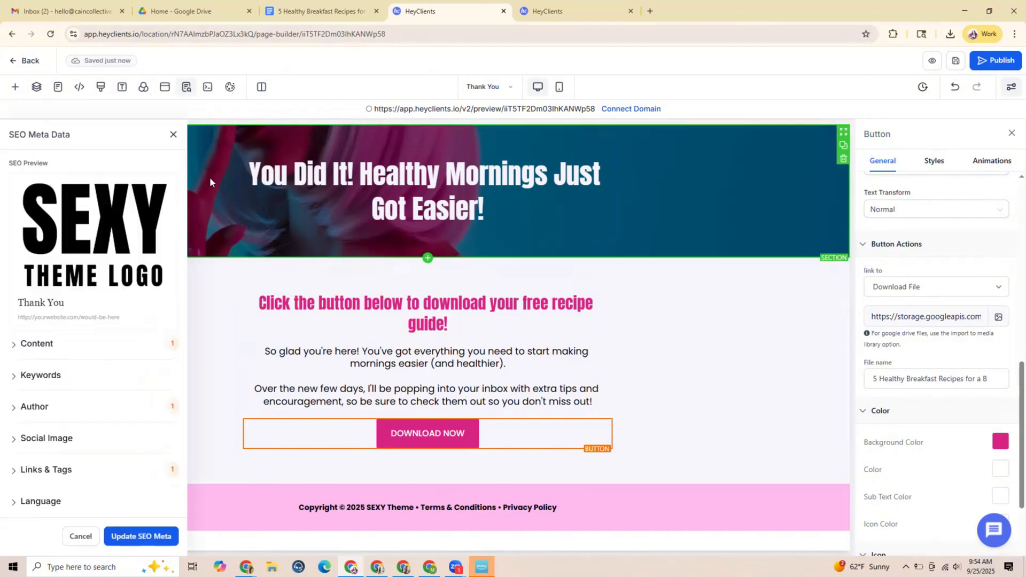
Return to the funnel steps, open the Lead Opt-In page for editing and preview it
left_click(36, 63)
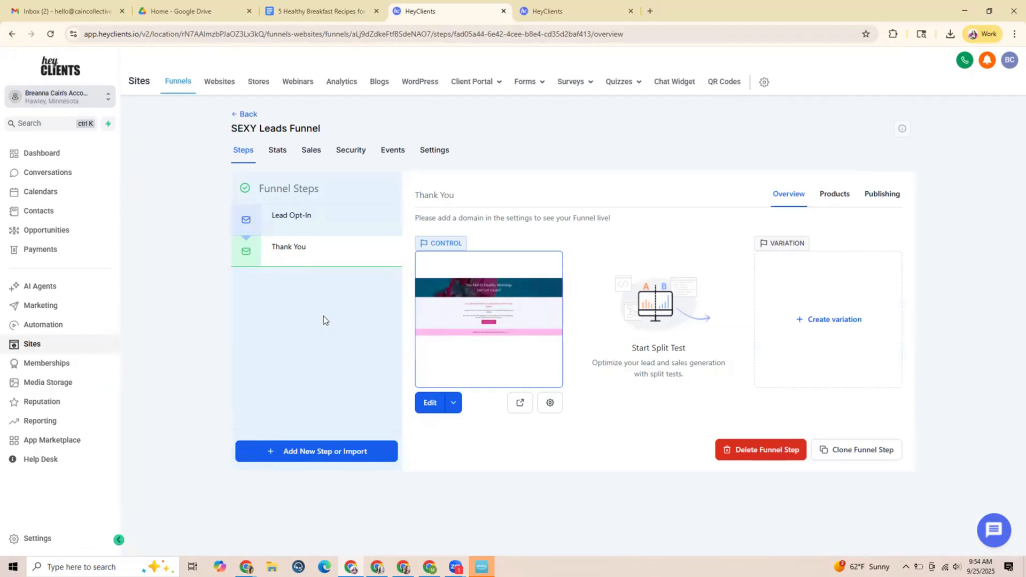
left_click(293, 219)
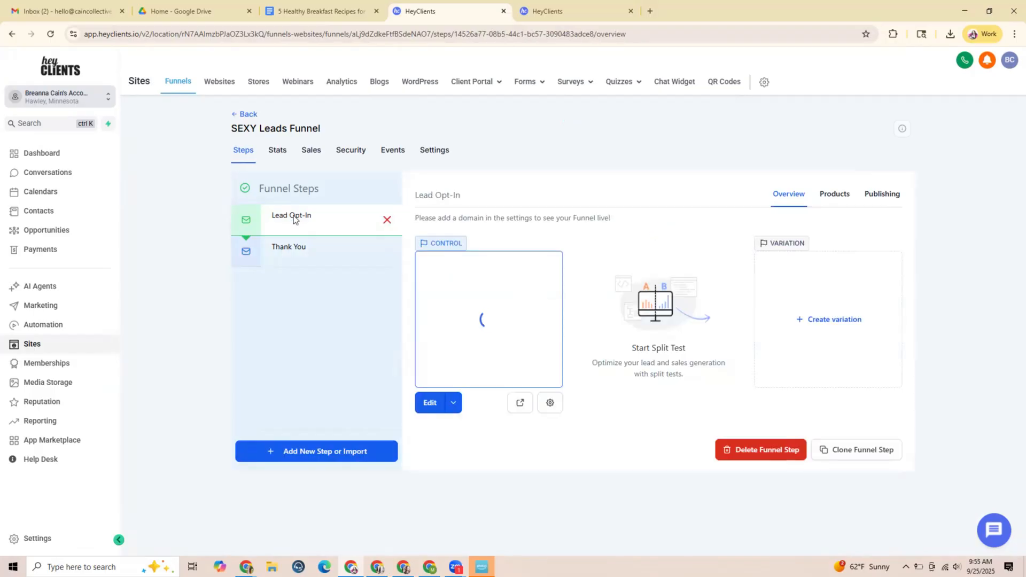
left_click(431, 403)
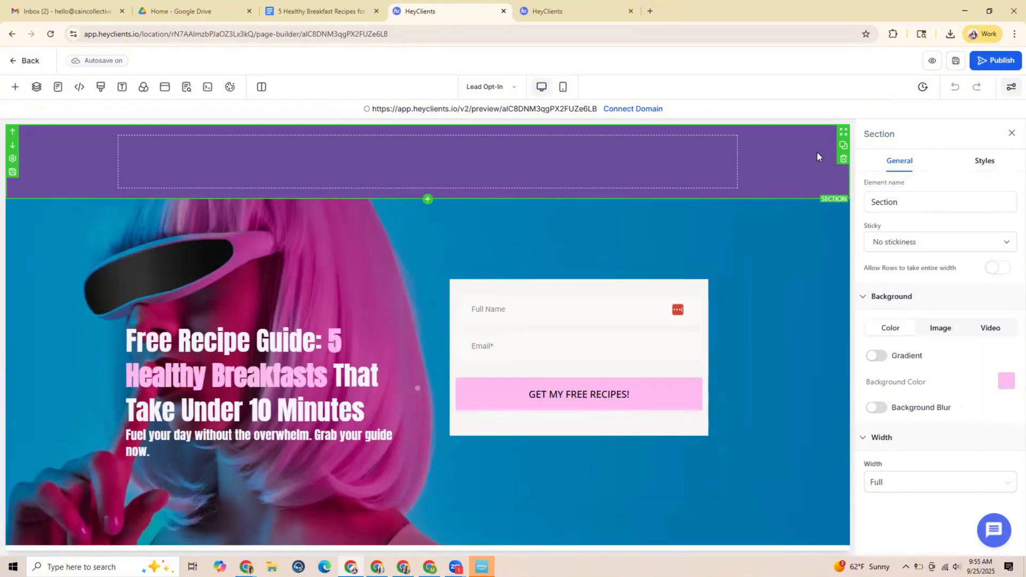
left_click(935, 67)
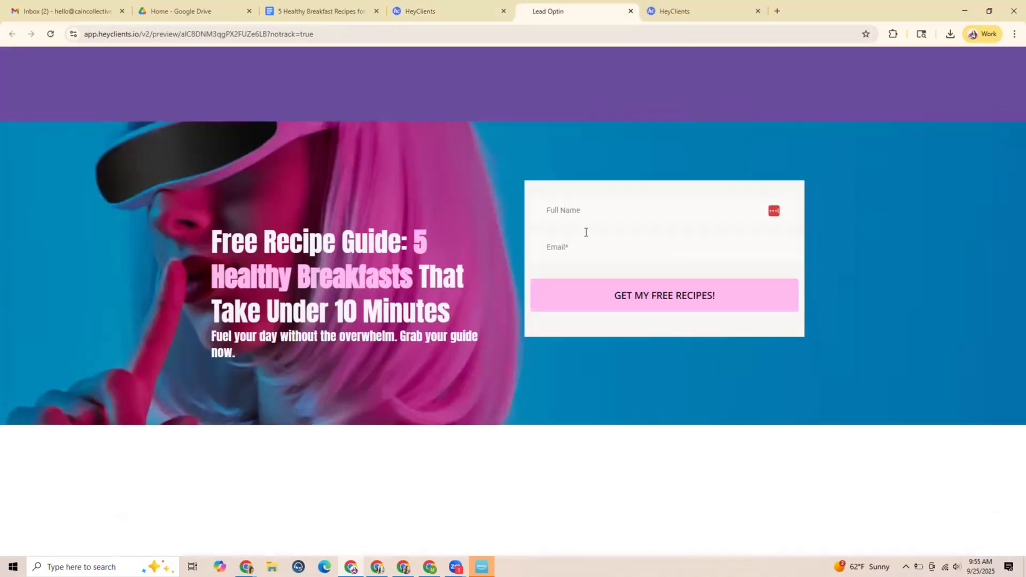
Test the previewed opt-in form by submitting a full name and e-mail address, and download the recipe guide from the thank-you page
left_click(586, 232)
left_click(600, 238)
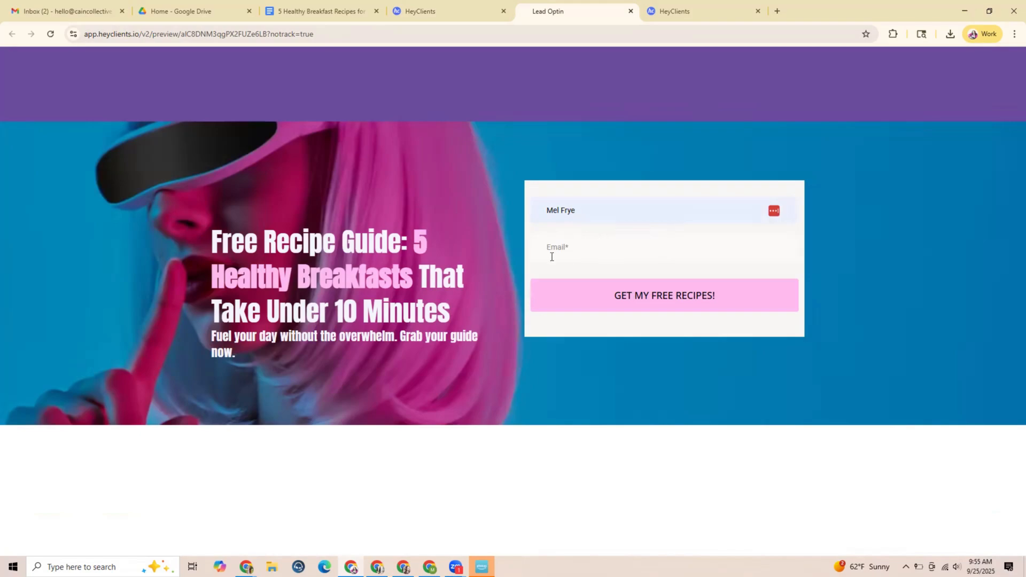
left_click(571, 250)
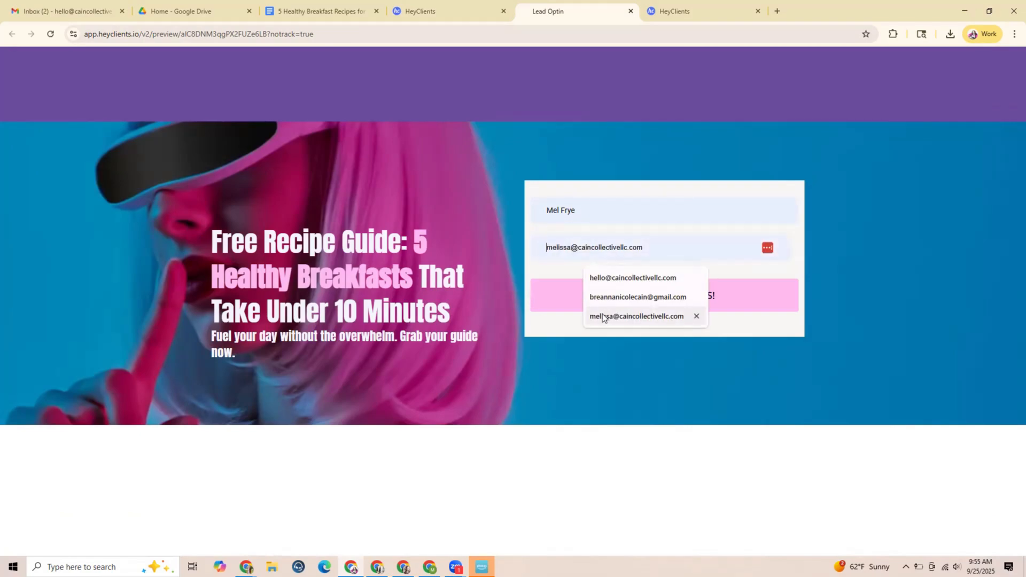
left_click(624, 278)
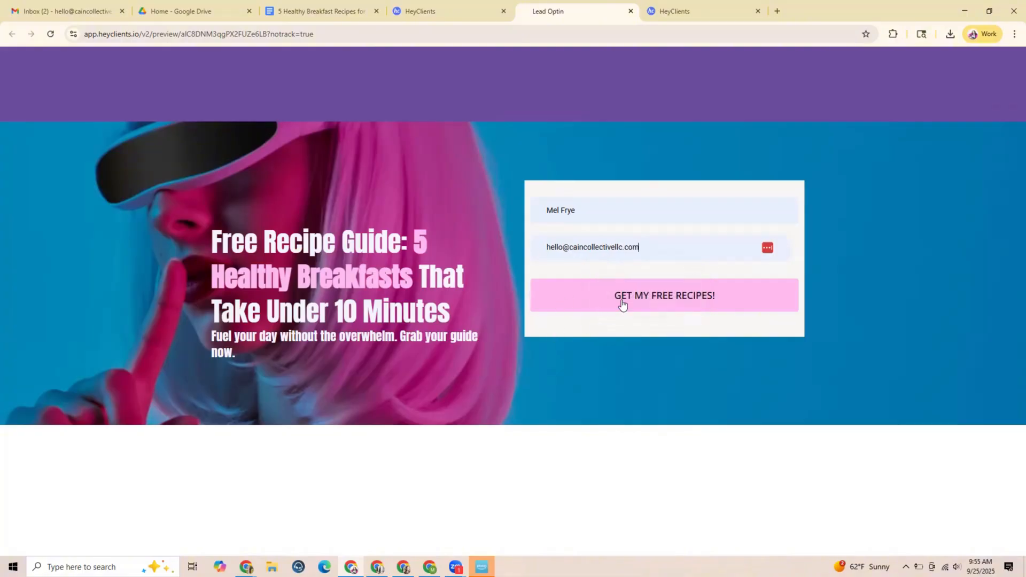
left_click(630, 296)
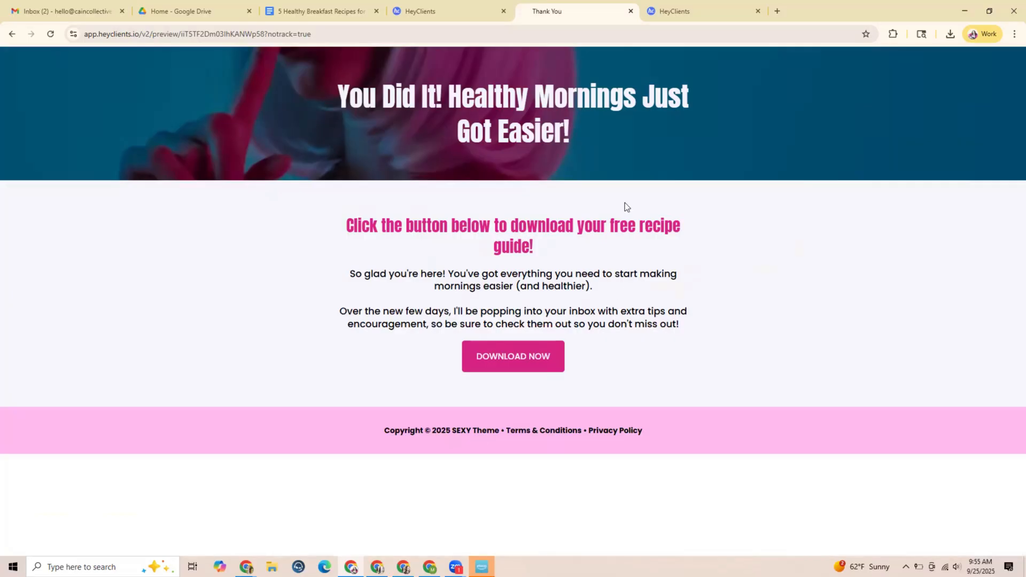
left_click(514, 355)
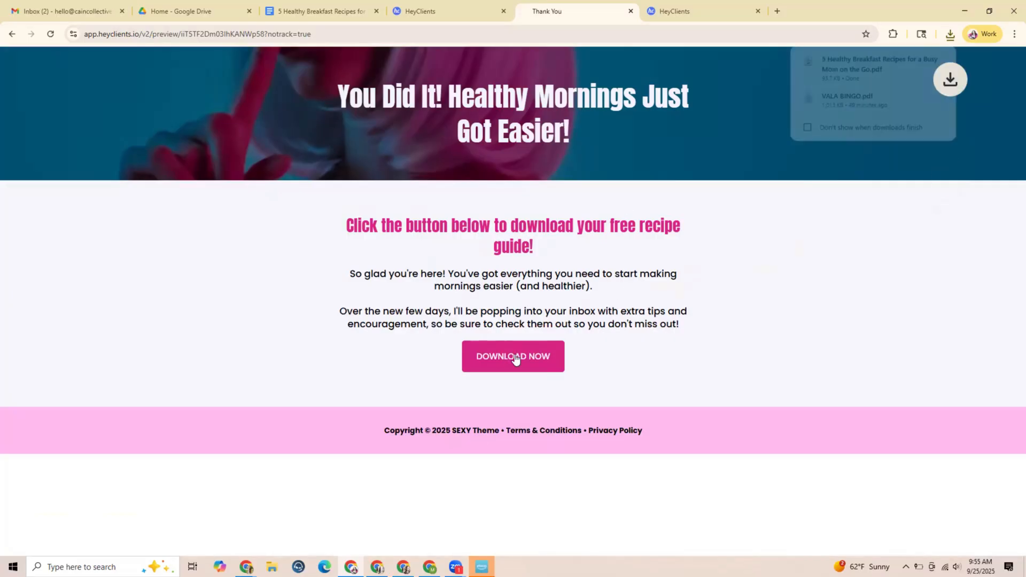
Open the downloaded breakfast recipes PDF to check it, close it and close the Thank You page preview
left_click(844, 66)
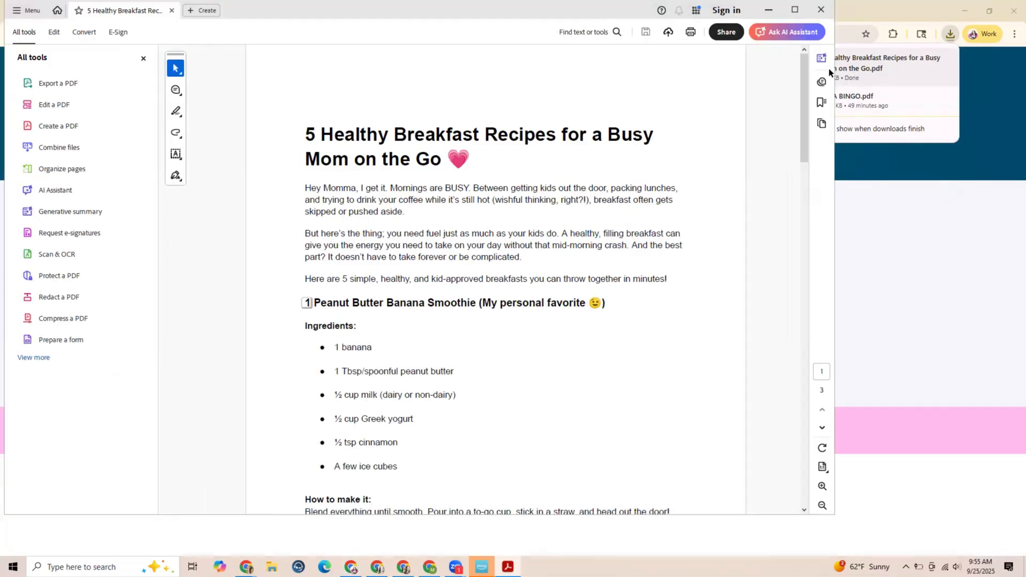
left_click(820, 11)
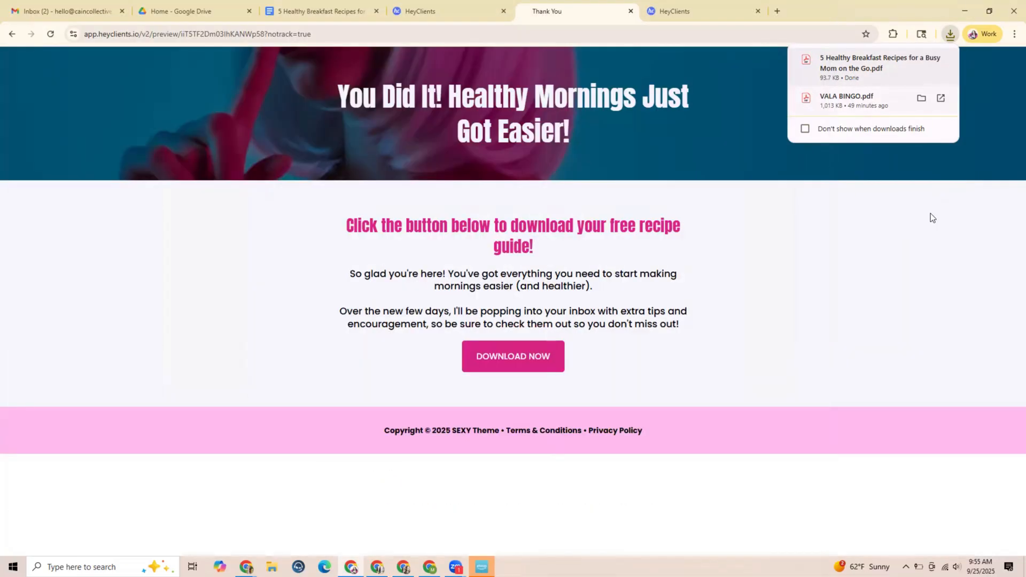
left_click(837, 286)
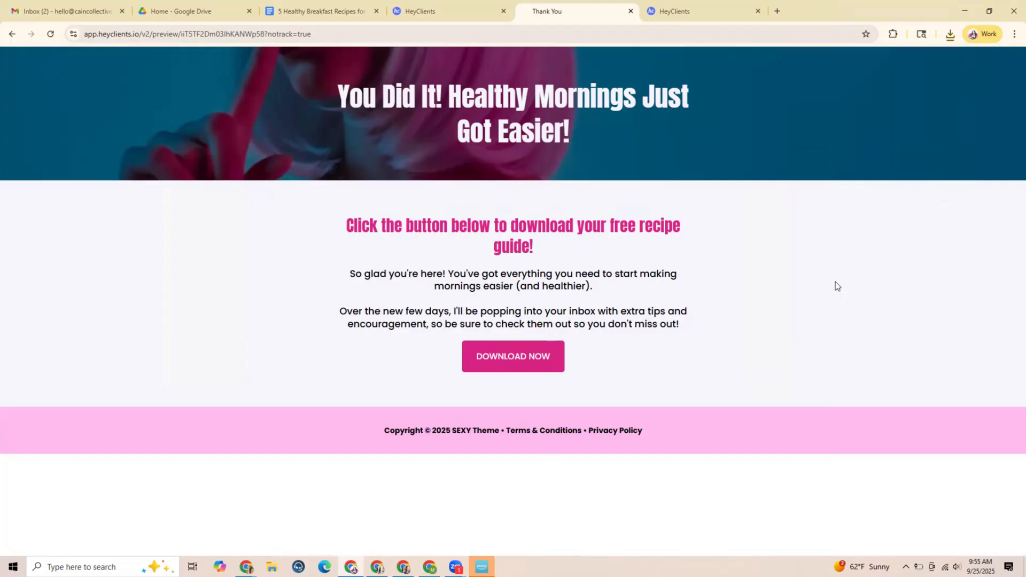
left_click(631, 11)
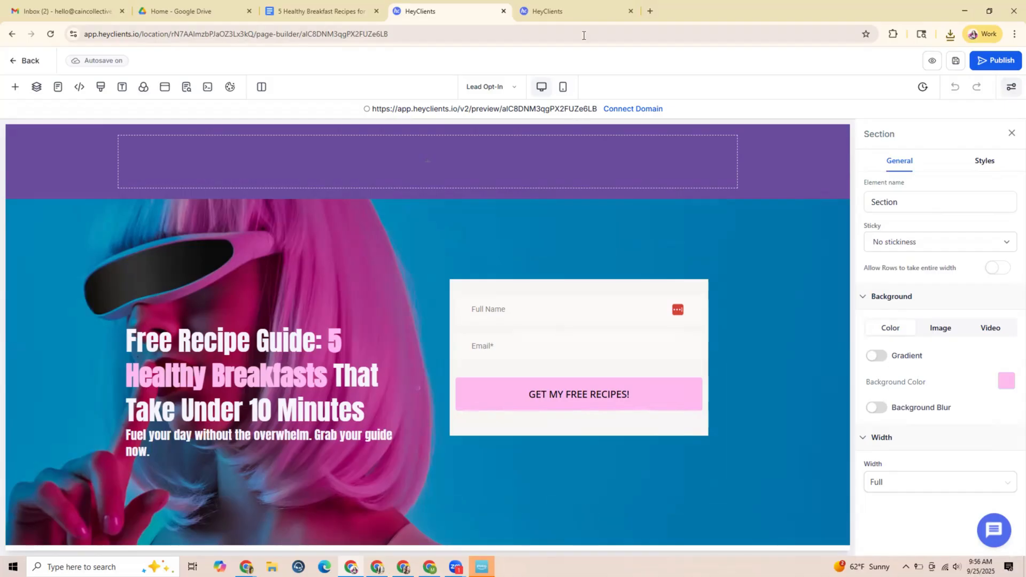
Go to the Automation section of HeyClients and create a new workflow from scratch
left_click(582, 10)
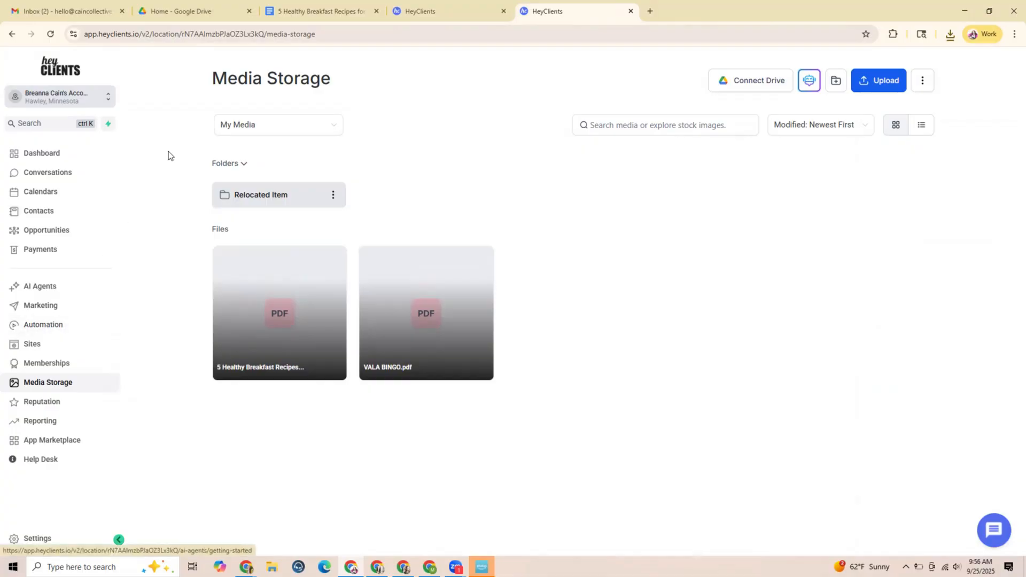
left_click(69, 331)
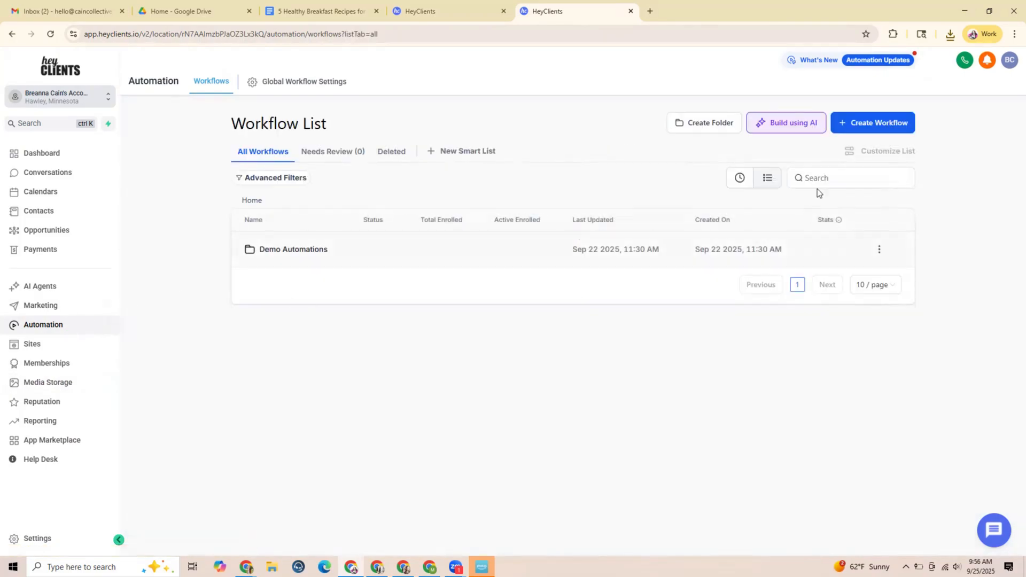
left_click(870, 129)
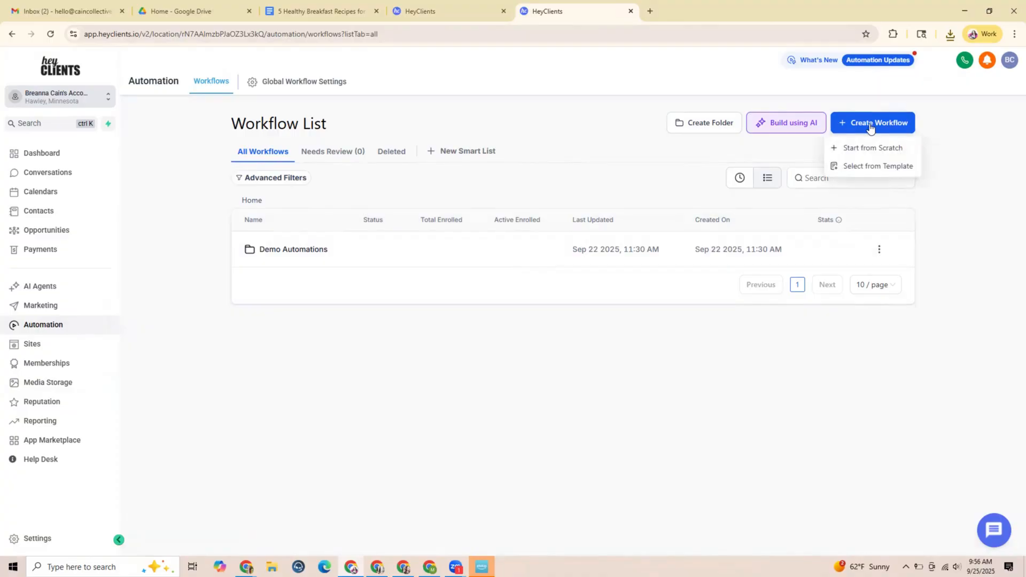
left_click(871, 151)
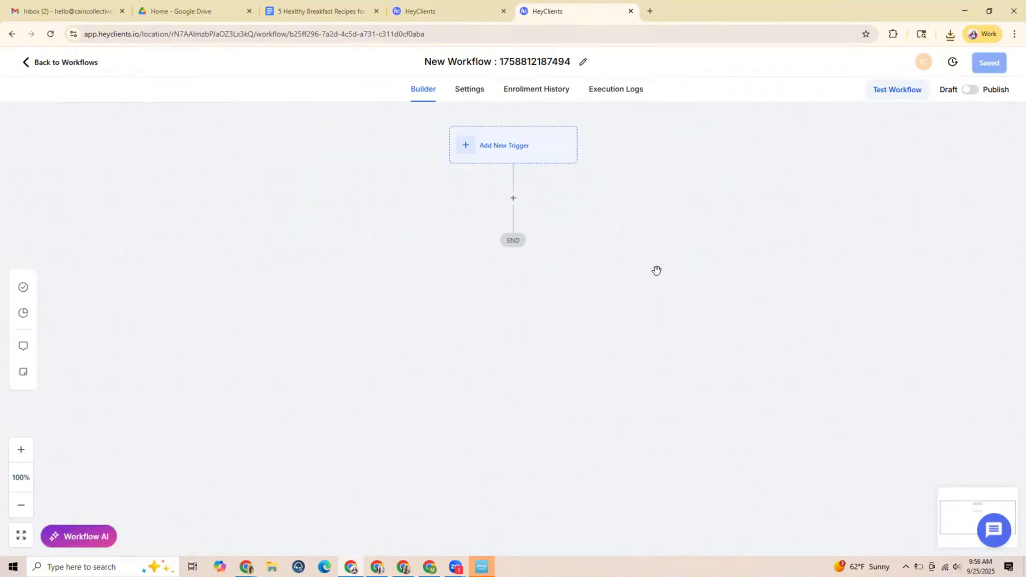
Rename the workflow "New Workflow : Welcome Sequence"
left_click(583, 64)
left_click_drag(547, 62, 493, 61)
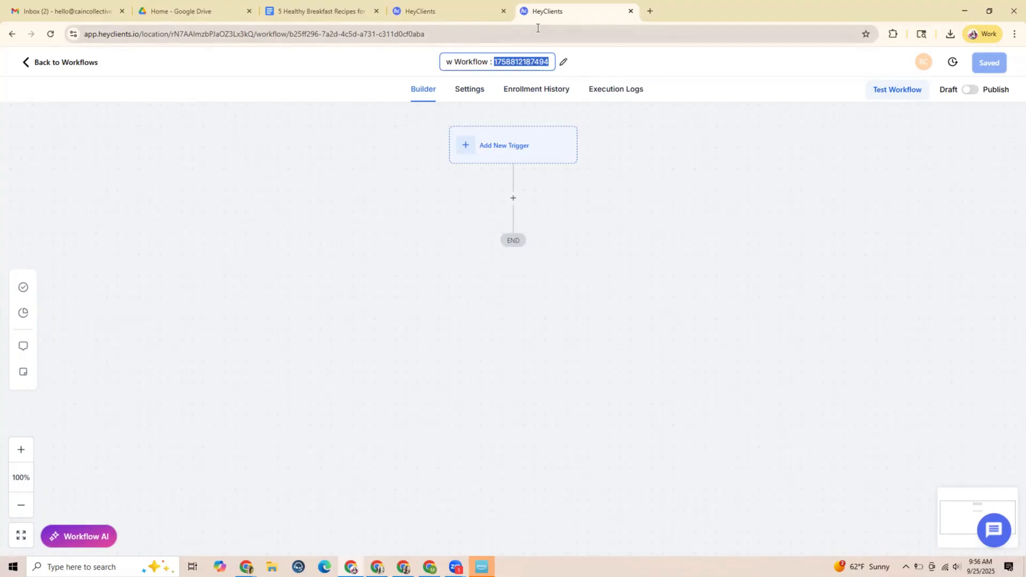
type("Welceo")
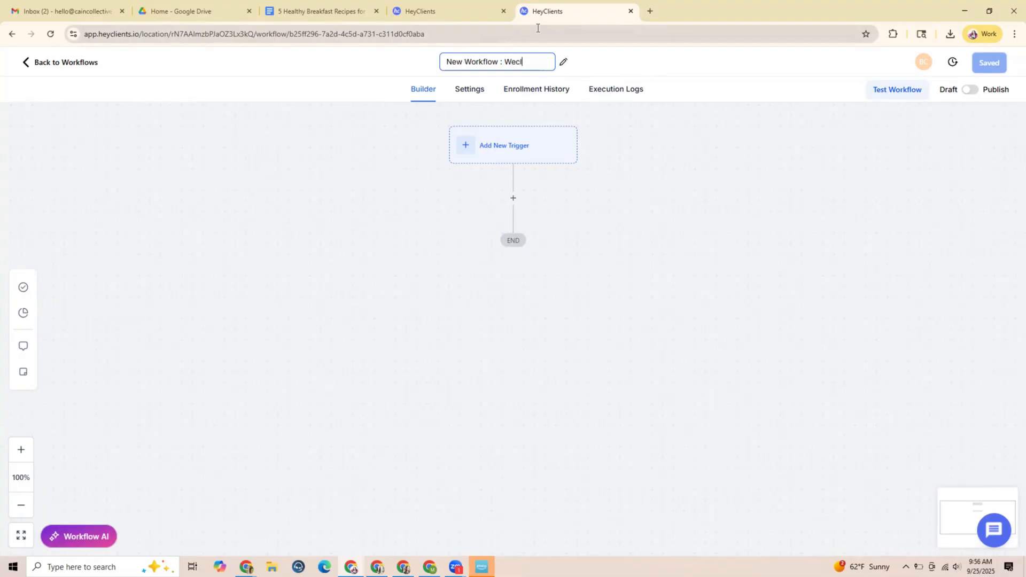
type("m")
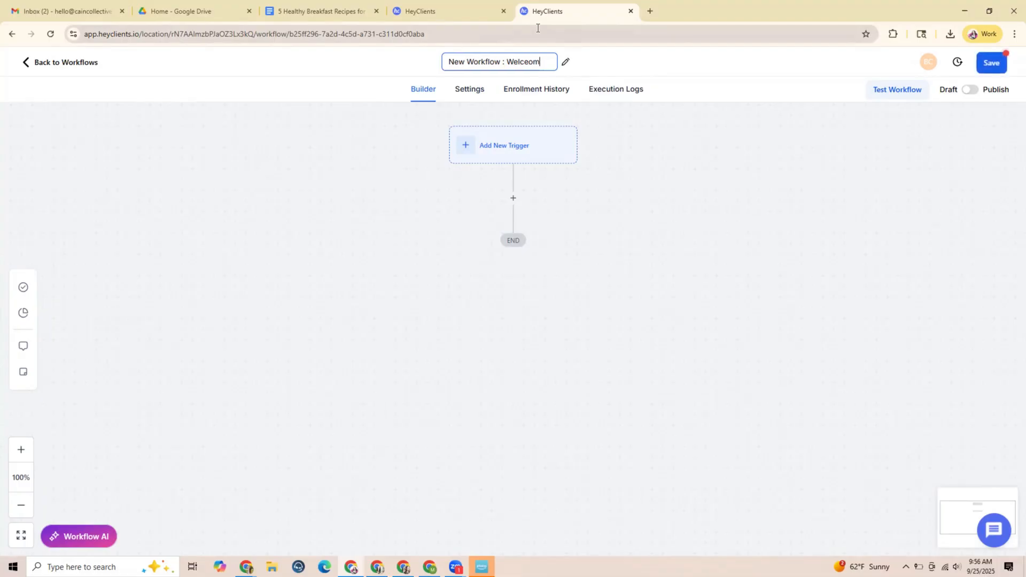
key("BackSpace")
key("BackSpace")
key("BackSpace")
type("ome Seu")
type("uence")
left_click(636, 62)
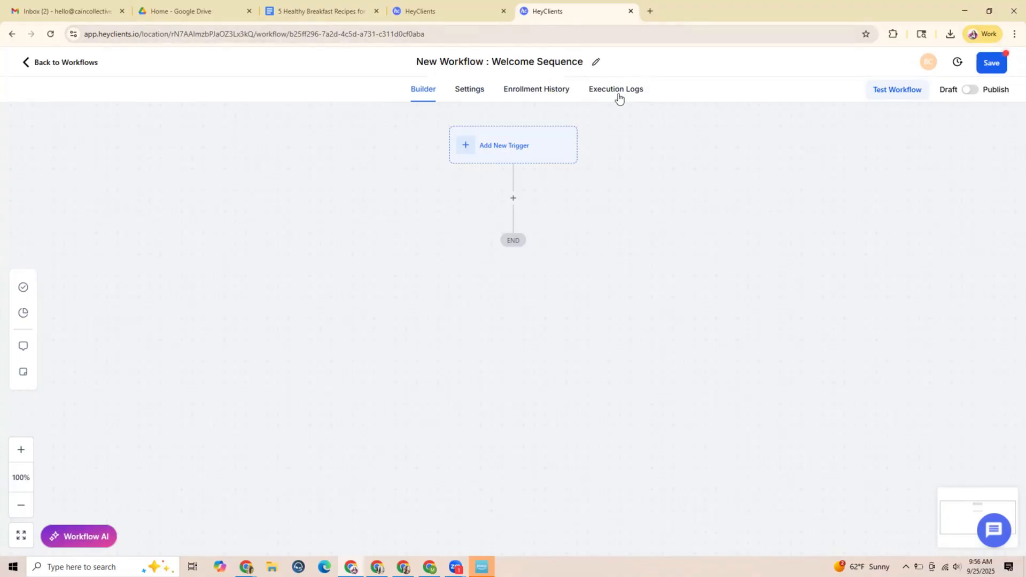
Search the workflow triggers for "form" and add a Form Submitted trigger
left_click(470, 143)
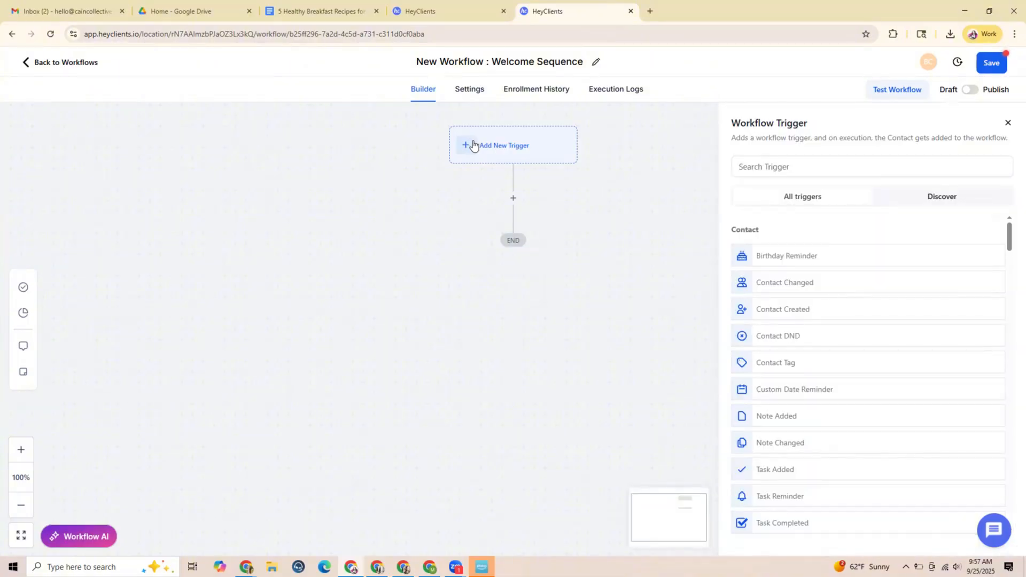
left_click(781, 170)
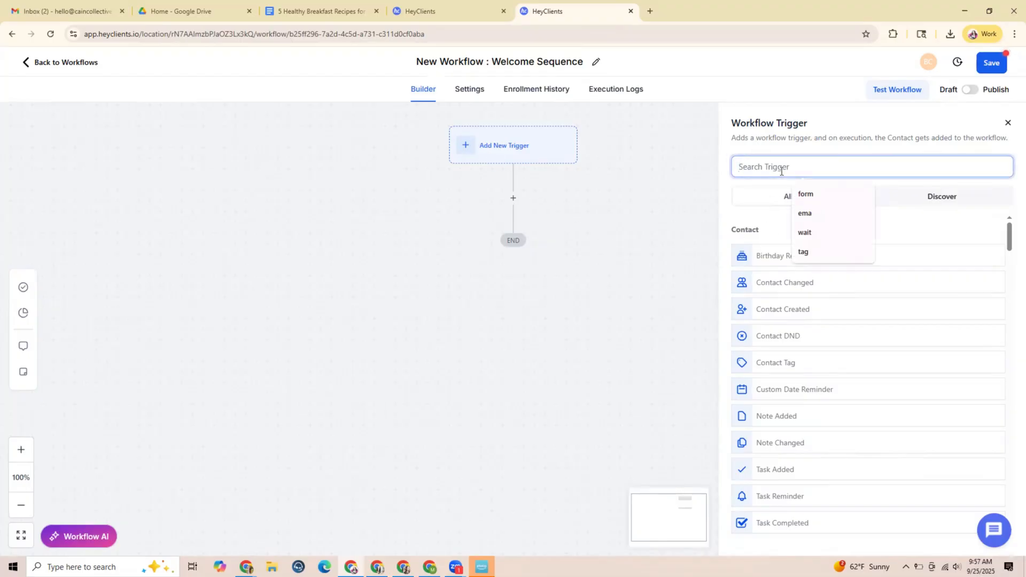
type("form")
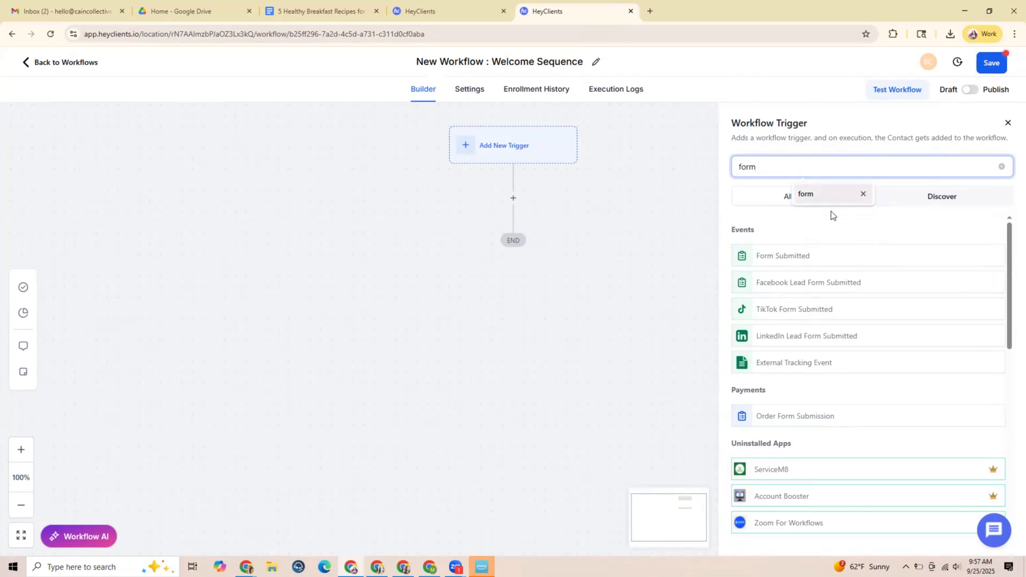
left_click(783, 261)
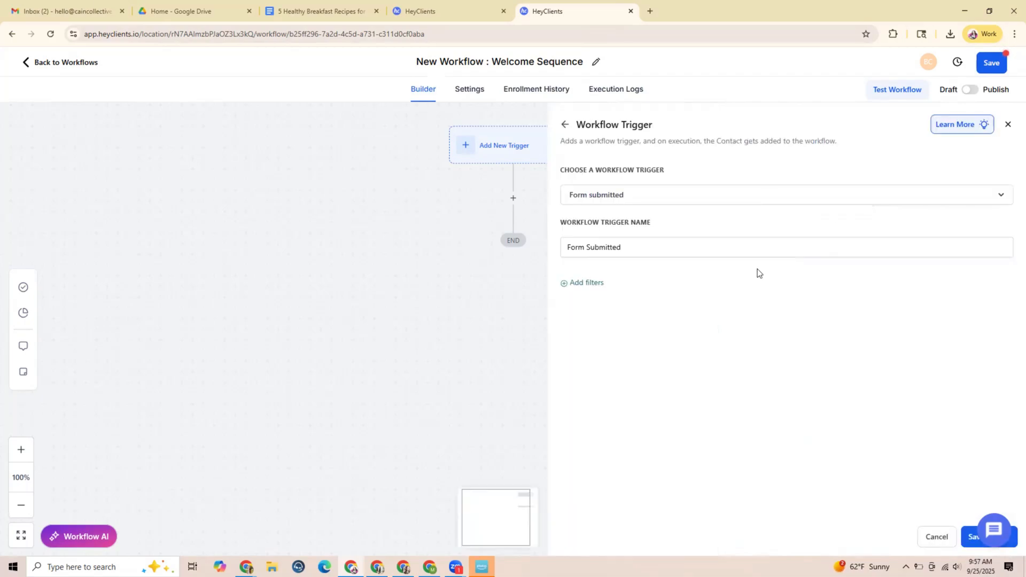
Filter the trigger to submissions where Form is "Get My Free Recipes!" and save the trigger
left_click(579, 284)
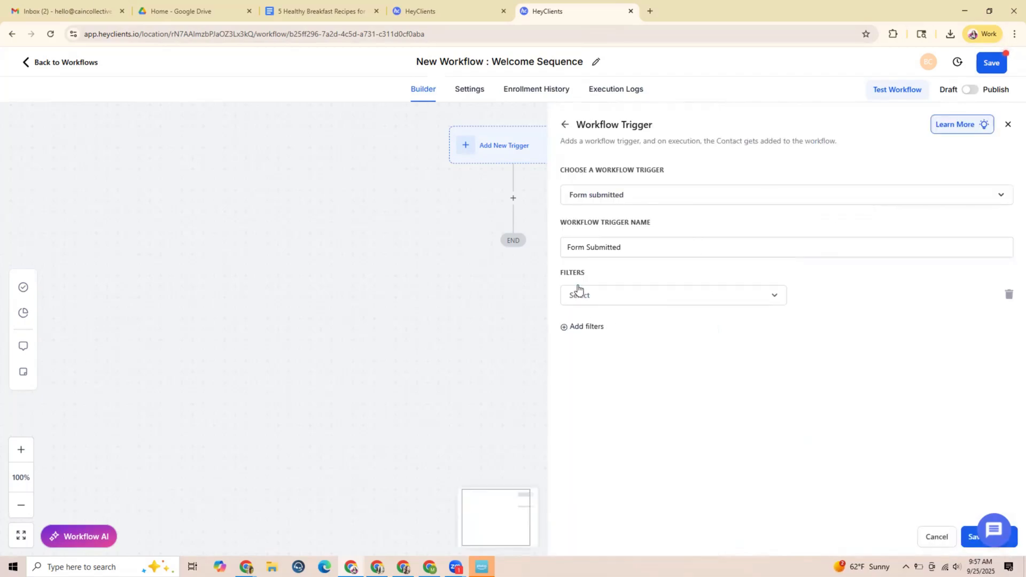
left_click(600, 299)
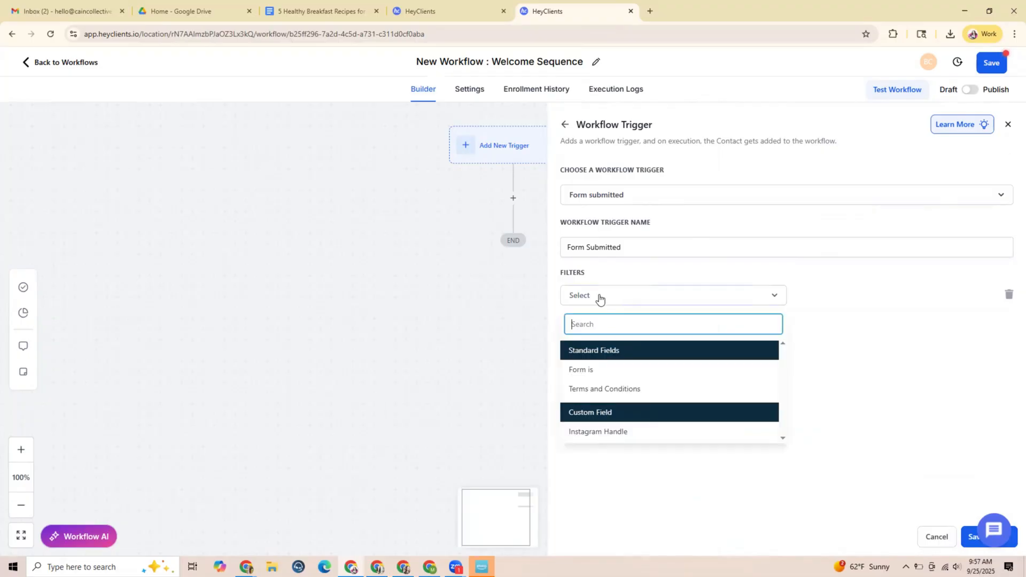
left_click(585, 369)
left_click(846, 303)
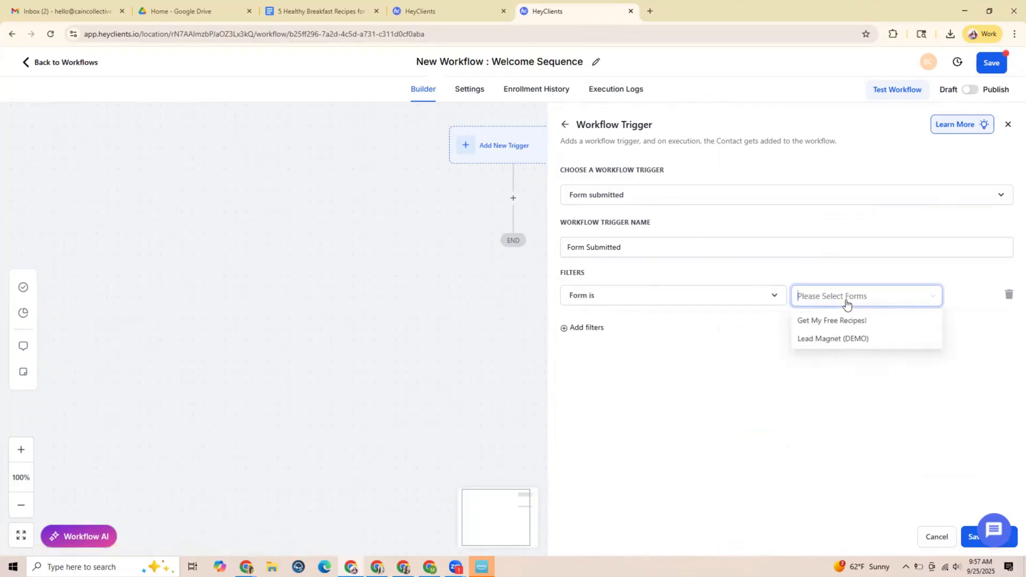
left_click(847, 321)
left_click(793, 433)
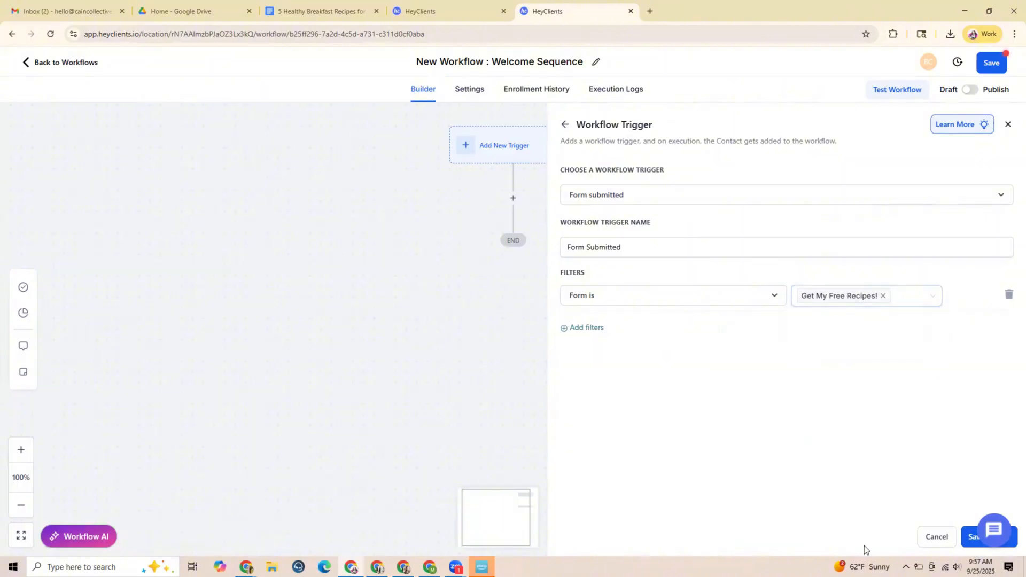
left_click(968, 544)
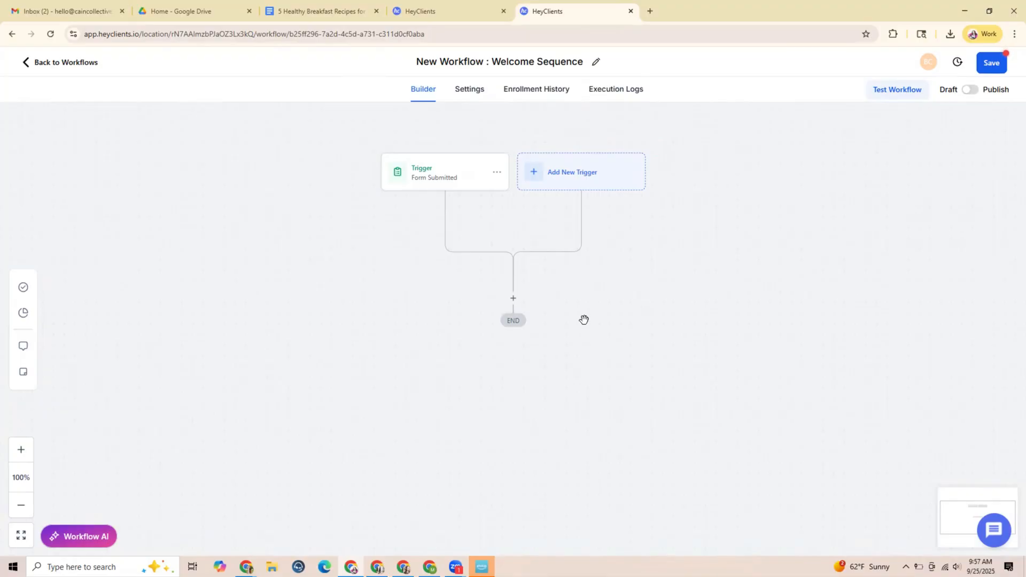
Add a Send Email action after the Form Submitted trigger and name it "Email 1"
left_click(514, 300)
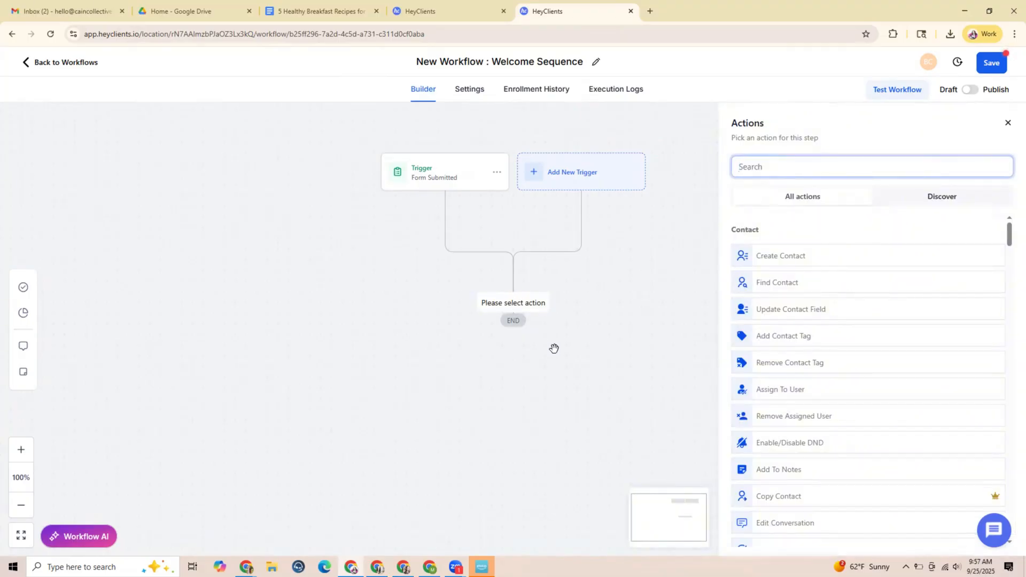
type("email")
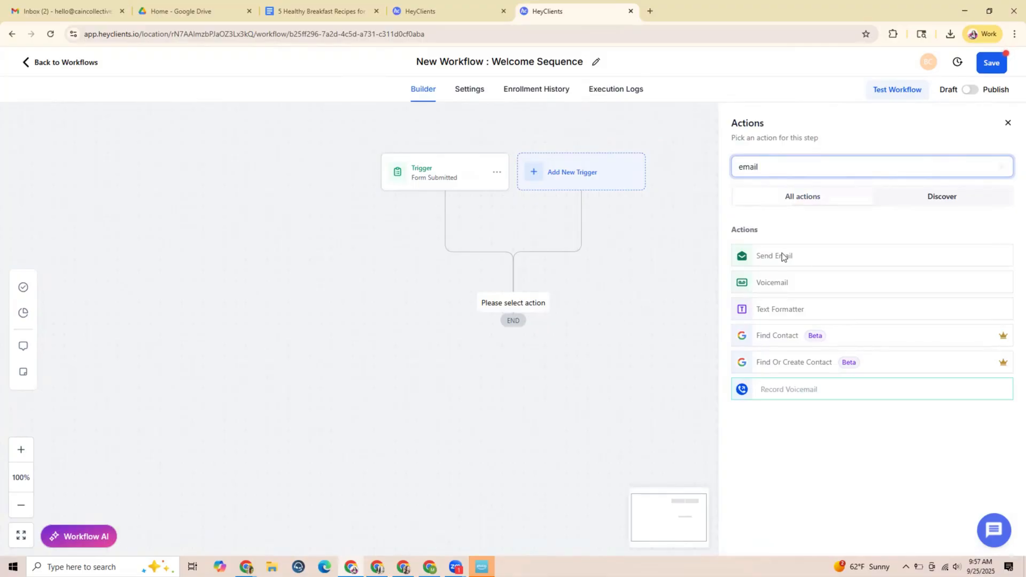
left_click(781, 255)
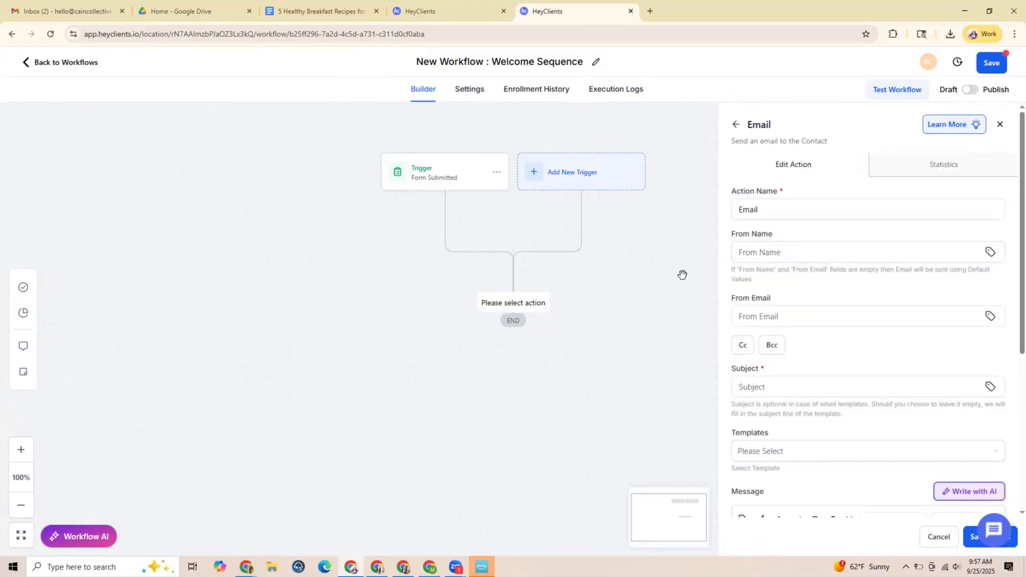
left_click(763, 255)
left_click(759, 209)
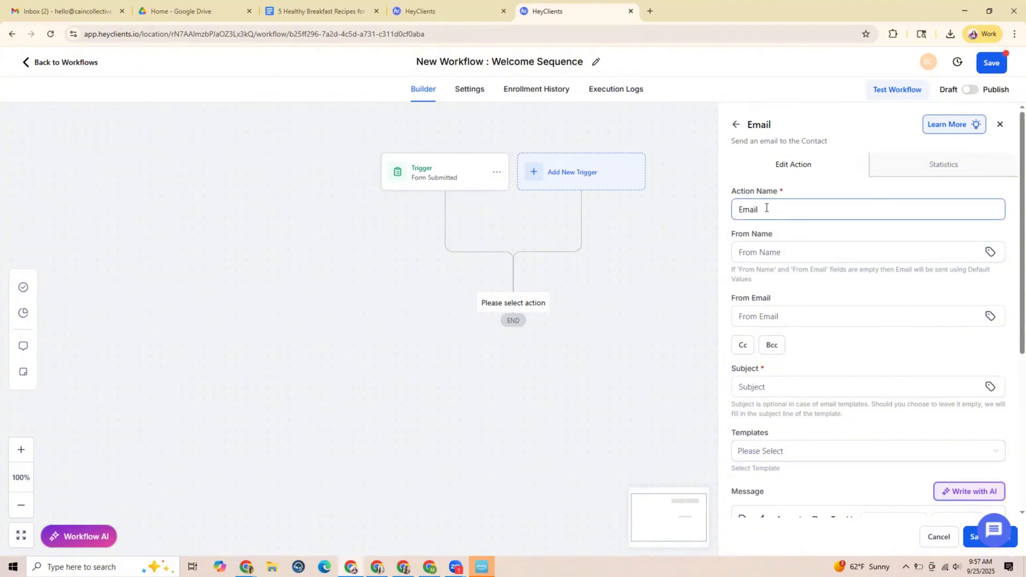
left_click_drag(759, 209, 733, 207)
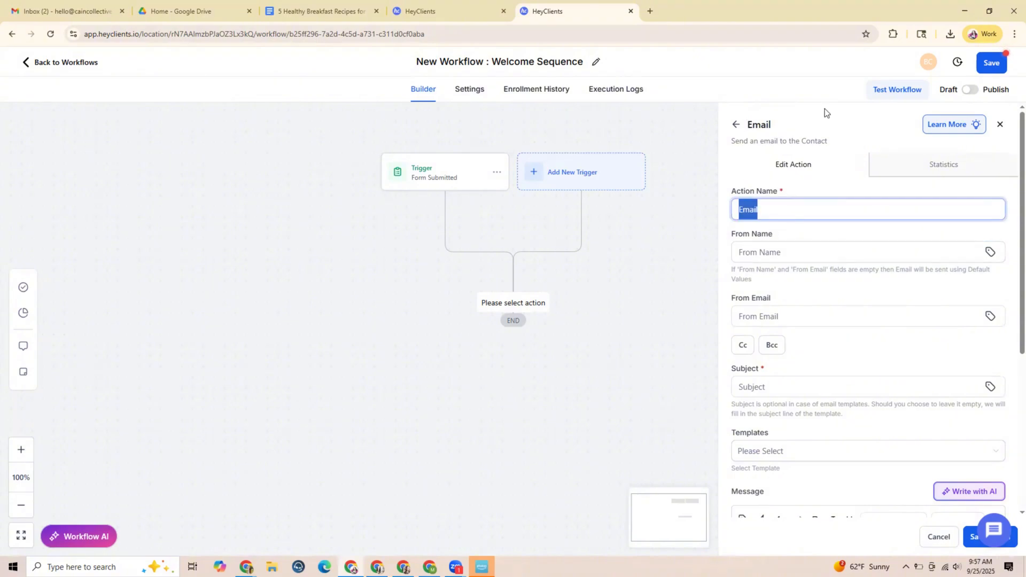
type("Email 1")
Fill in the From Name and From Email of Email 1 with the sender's name and e-mail address
left_click(788, 249)
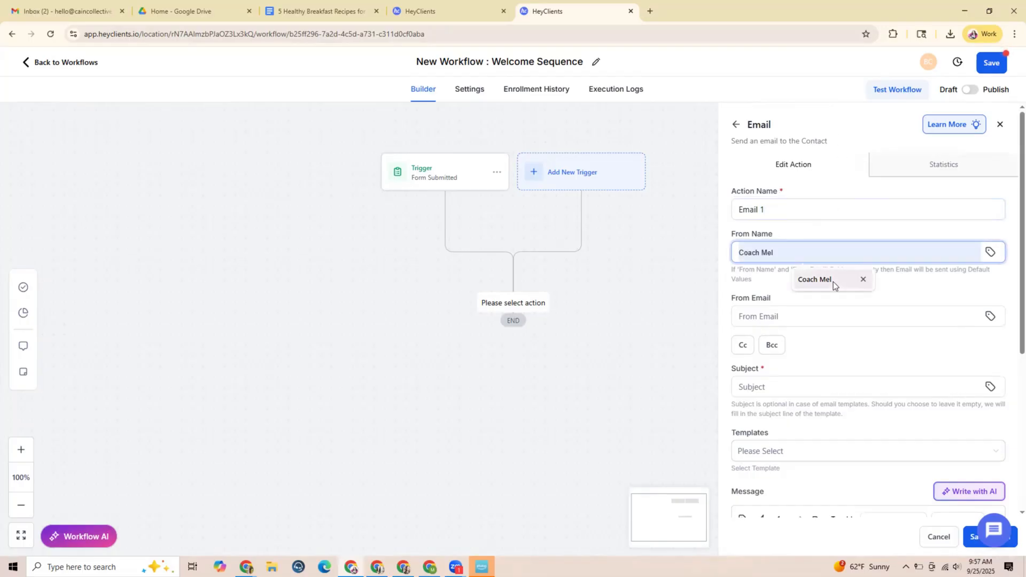
left_click(833, 283)
left_click(776, 317)
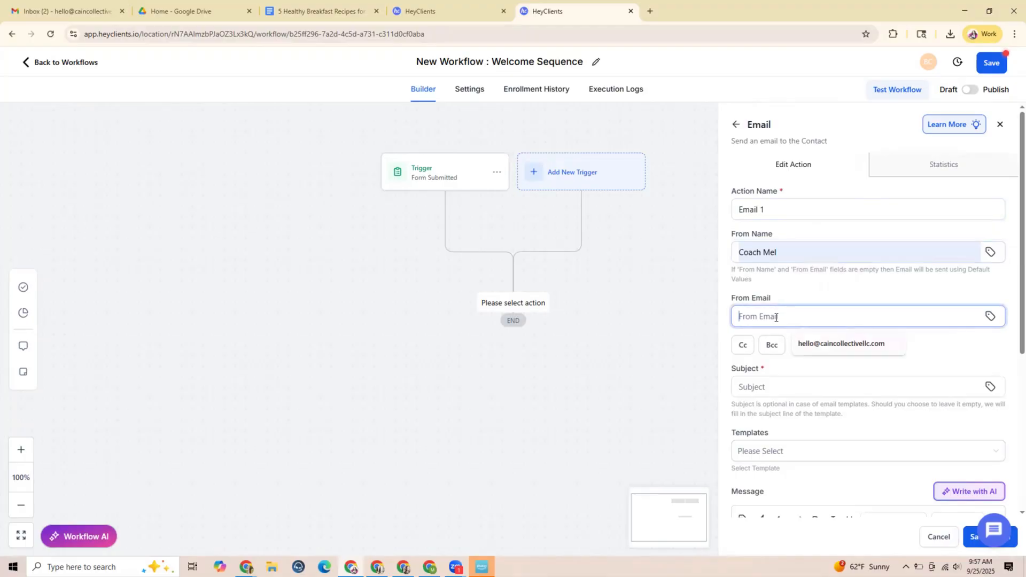
left_click(831, 342)
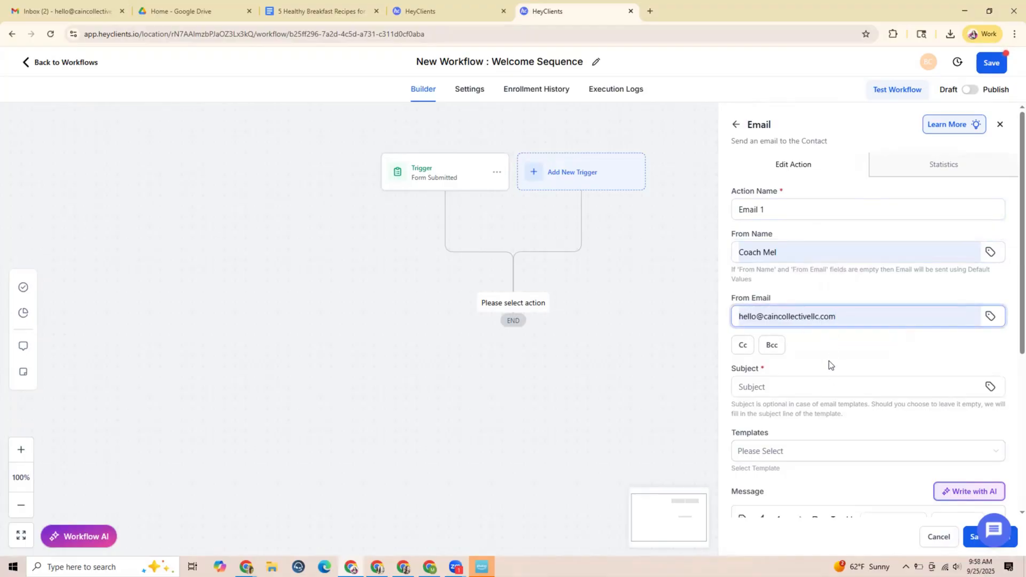
Set the subject of Email 1 to "Here are your Recipes!" and place the cursor in the message body
scroll(829, 360, "down", 2)
left_click(770, 281)
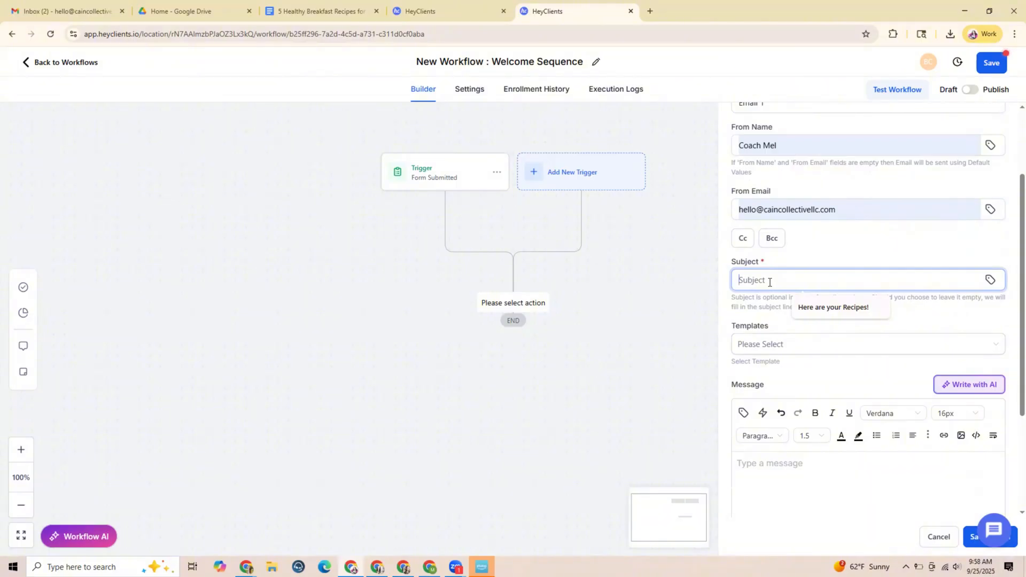
left_click(826, 309)
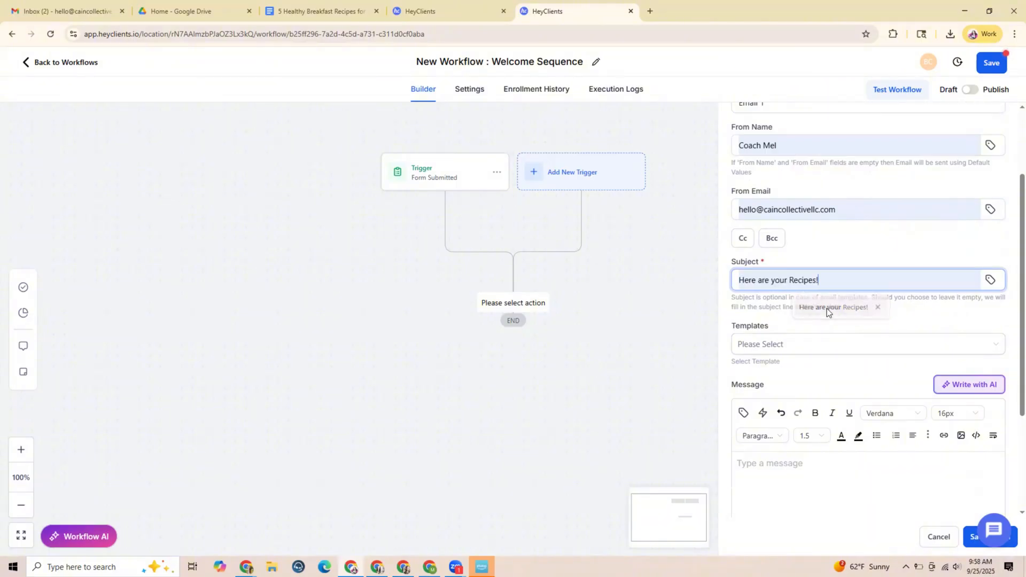
scroll(791, 374, "down", 2)
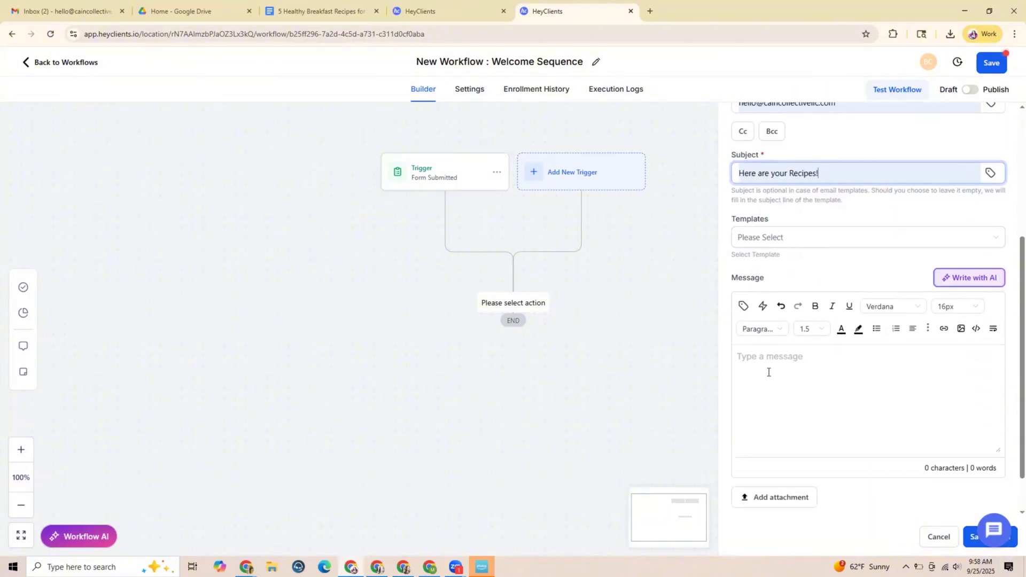
left_click(772, 364)
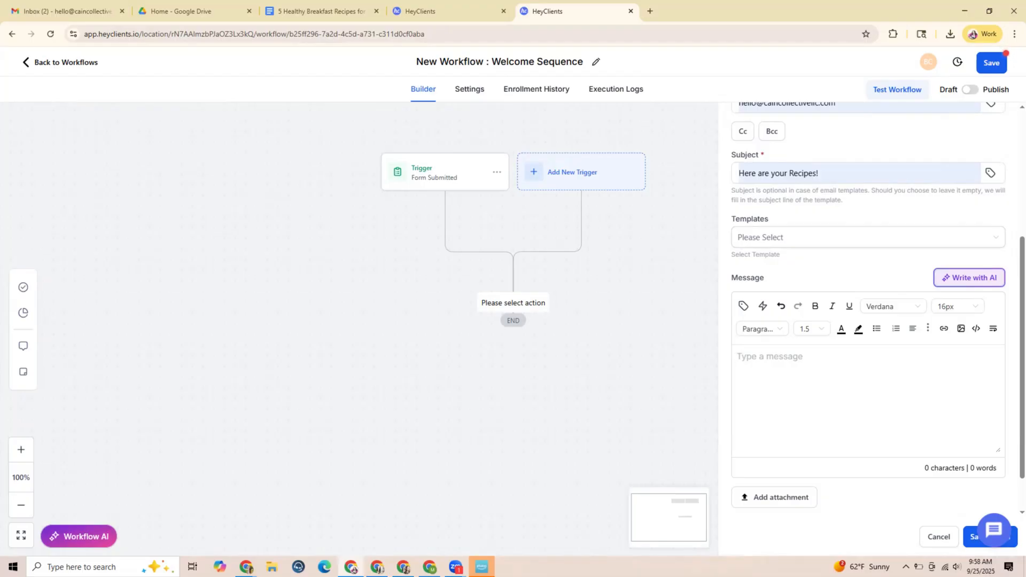
Start the Email 1 message with the greeting "Hi {{contact.first_name}}!"
key("alt+Tab")
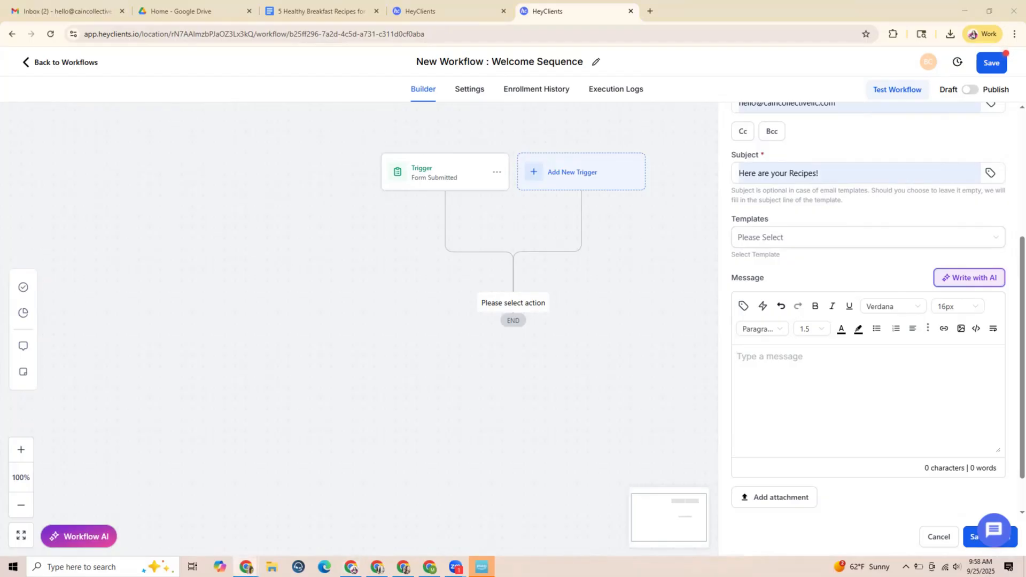
left_click(762, 356)
type("Hi")
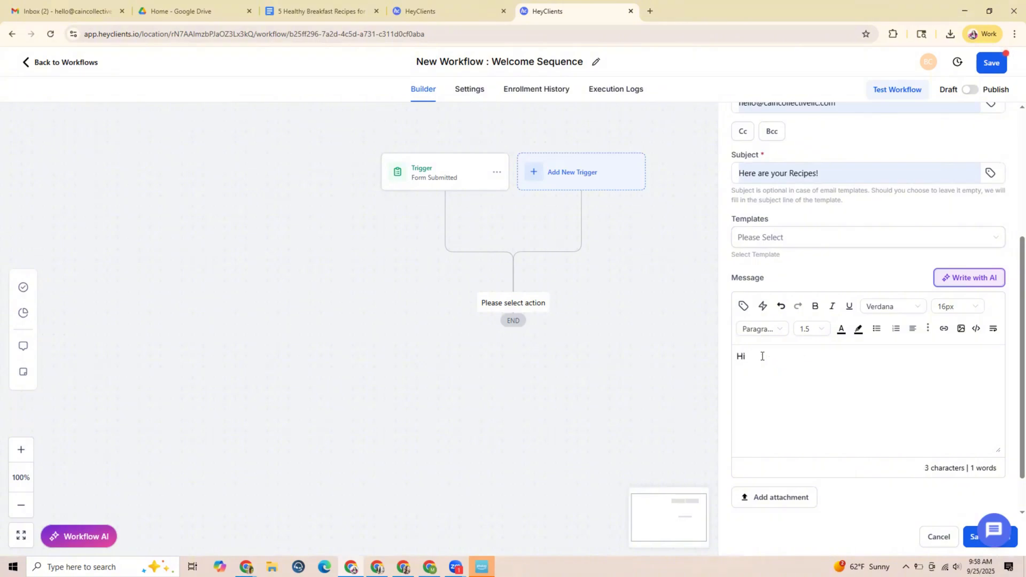
type(" {{contact.first_name}}!")
key("alt+Tab")
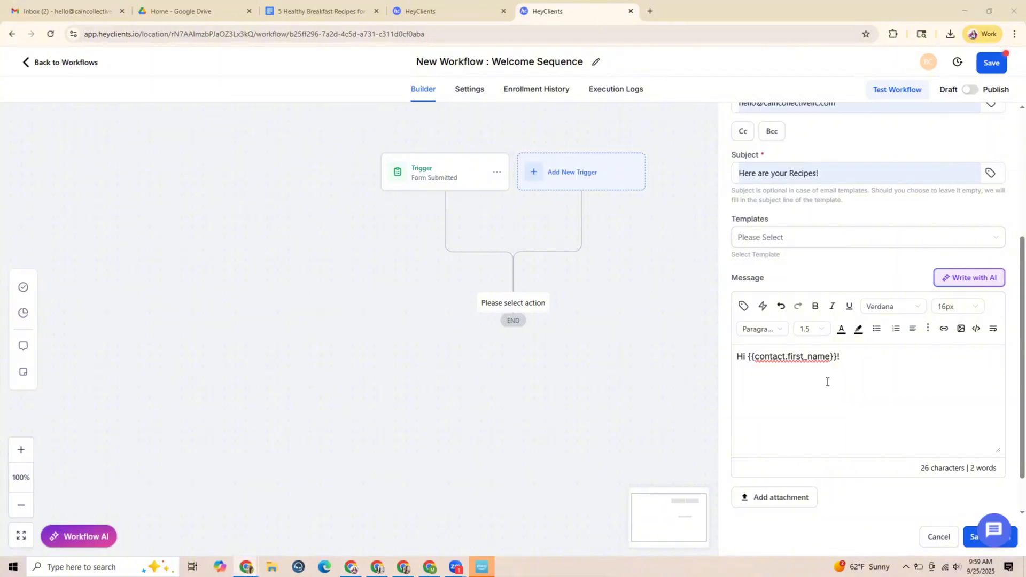
Below the greeting, start a new paragraph reading "Thanks for signing up! Your recipes are ready for you!"
left_click(854, 358)
left_click(787, 367)
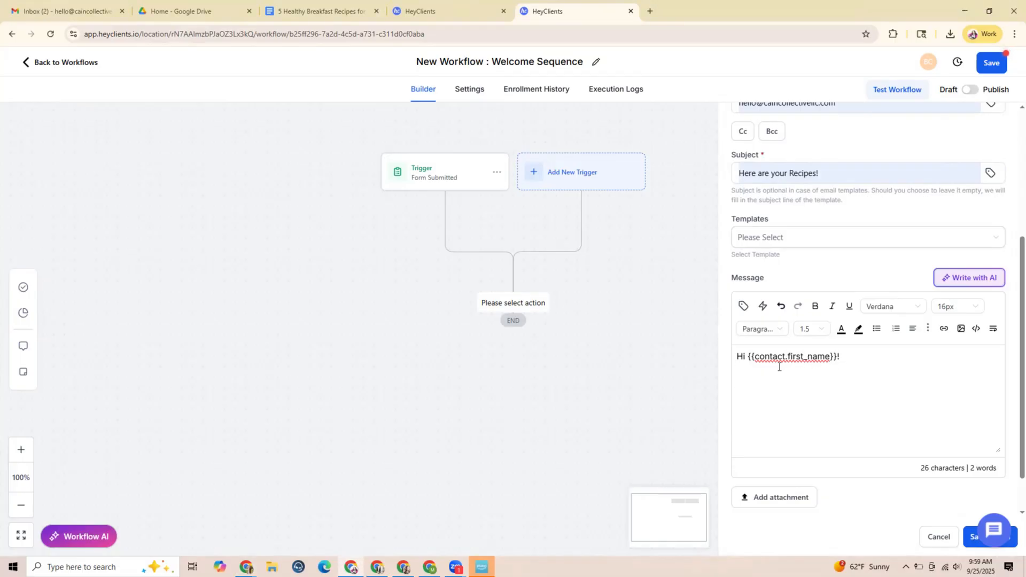
type("Thanks for signing up! Your recipes a")
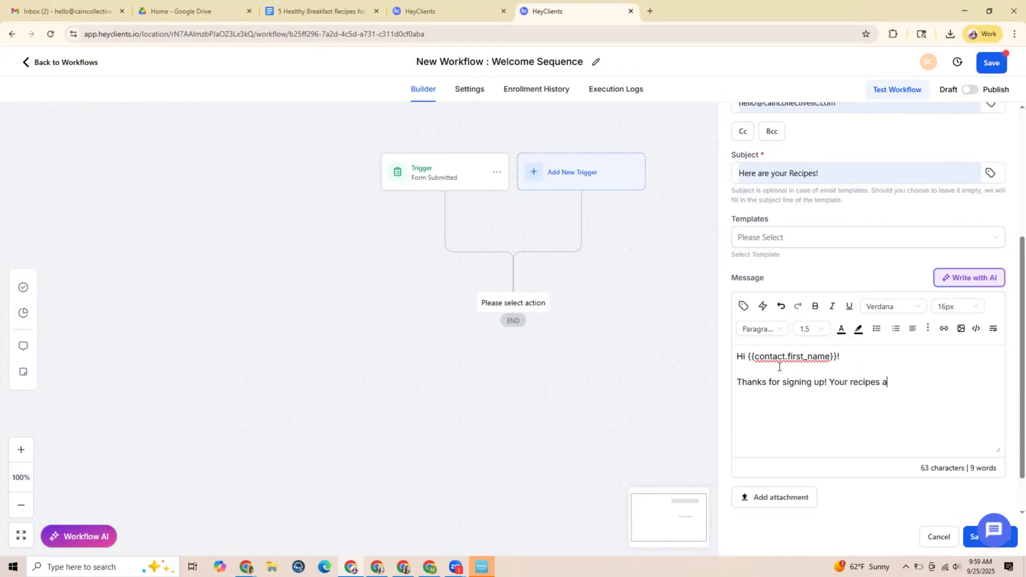
type("re ready for you")
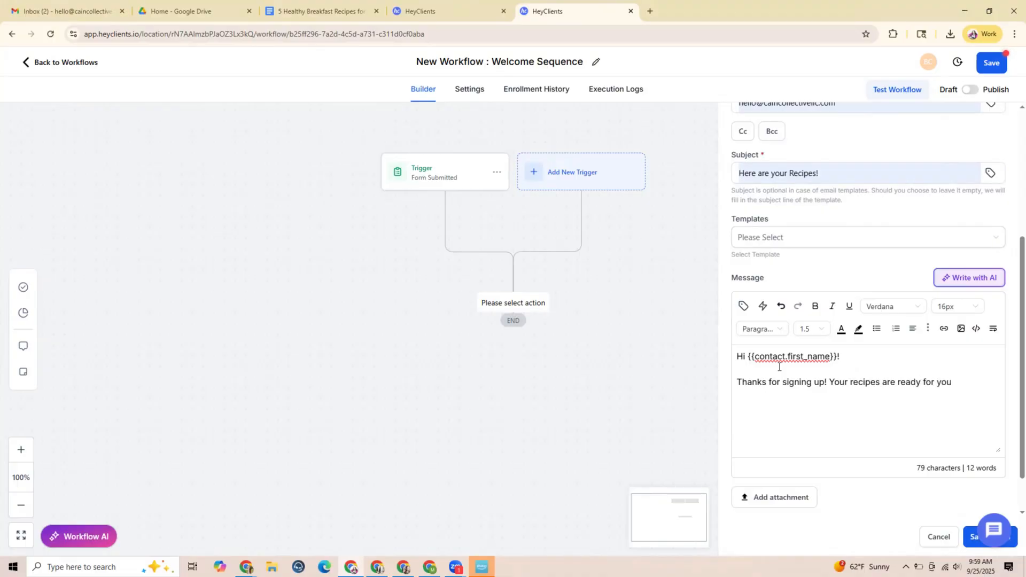
type("!")
Continue the paragraph with the sentence "Just in case, here are your recipes."
type("Just in case, here")
key("BackSpace")
key("BackSpace")
type("re are your re")
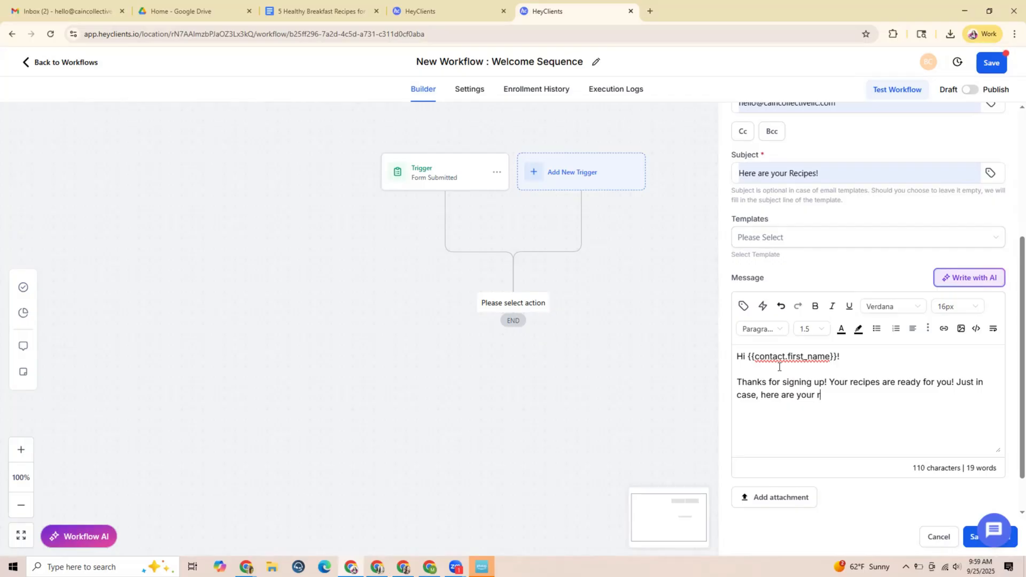
type("cipes.")
Copy the share link of the "5 Healthy Breakfast Recipes for a Busy Mom on the Go" Google Doc and return to the workflow
left_click(332, 11)
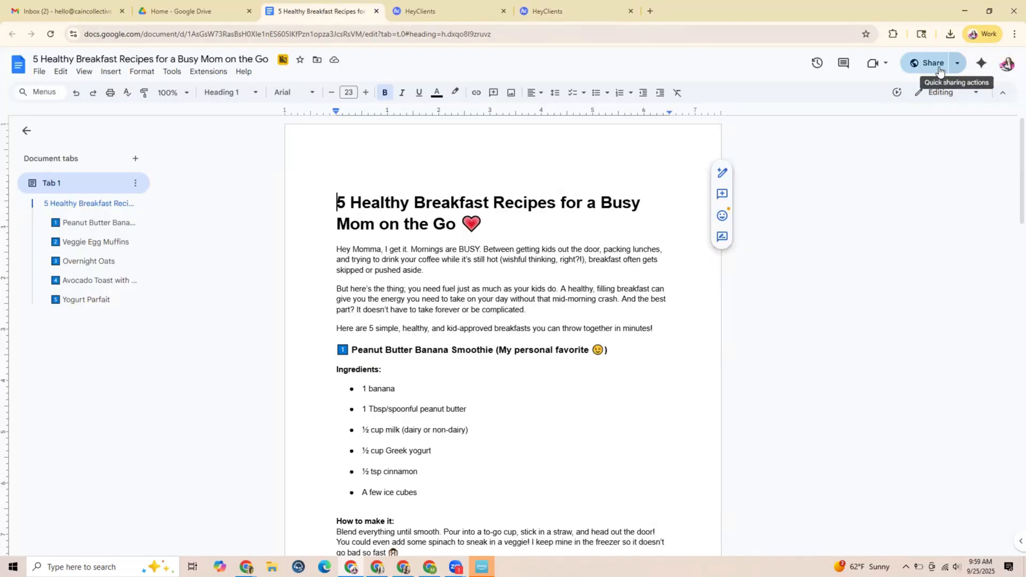
mouse_move(917, 77)
left_click(858, 86)
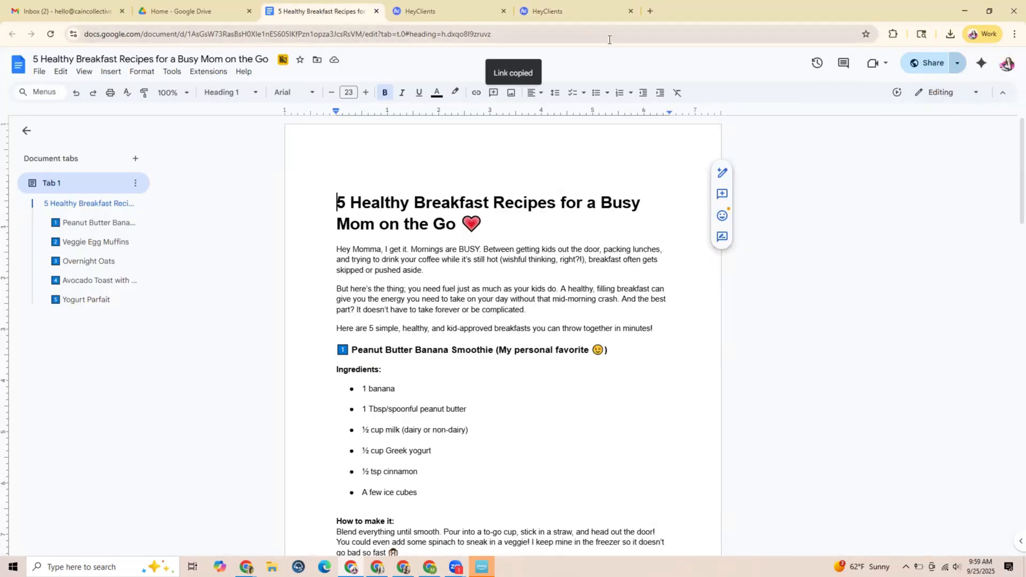
left_click(441, 14)
left_click(593, 13)
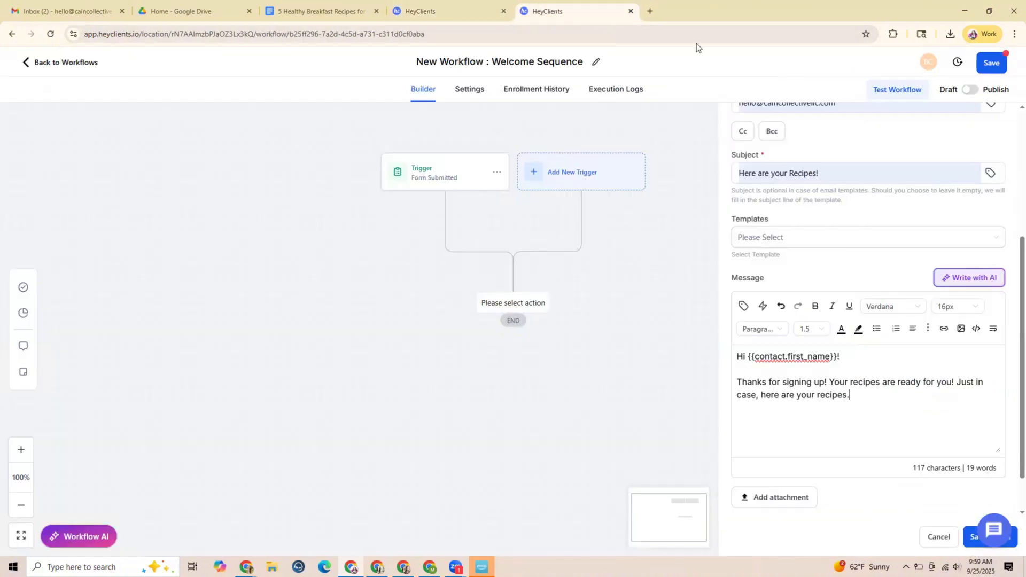
Link the words "here are your recipes" to the copied document URL, with the action set to New window
left_click_drag(848, 395, 762, 396)
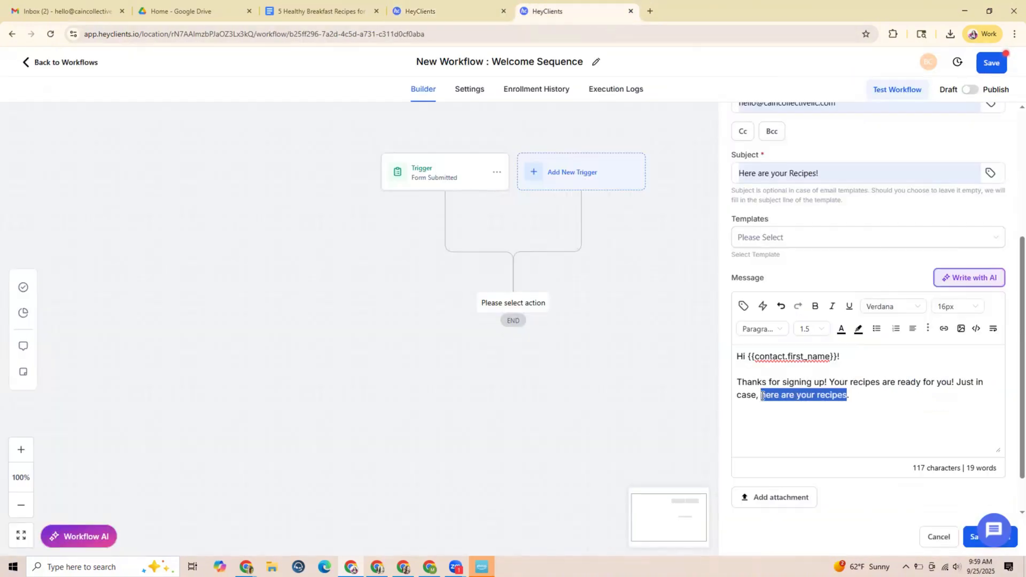
left_click(944, 330)
left_click(447, 257)
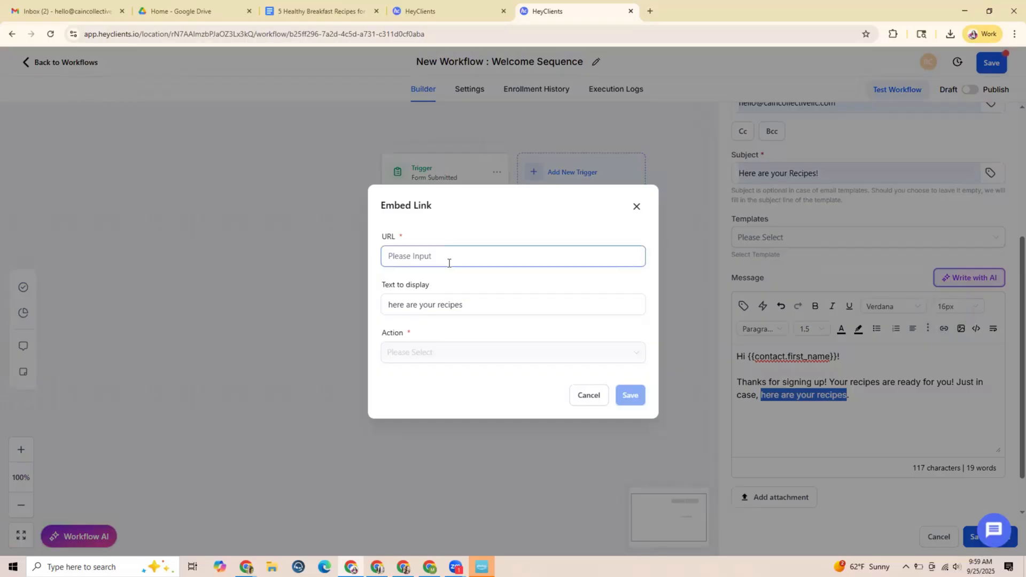
key("ctrl+v")
left_click(631, 395)
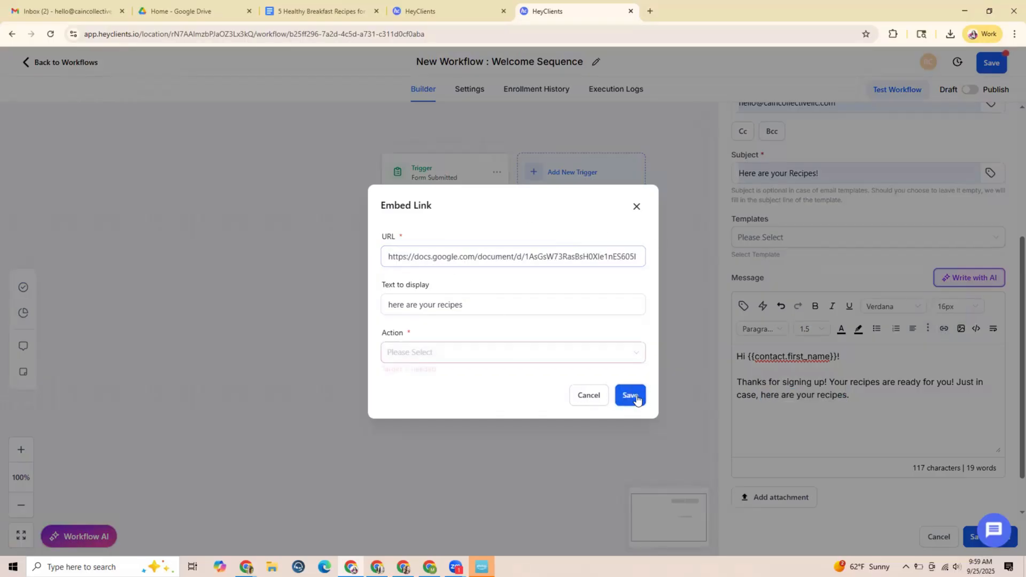
left_click(446, 352)
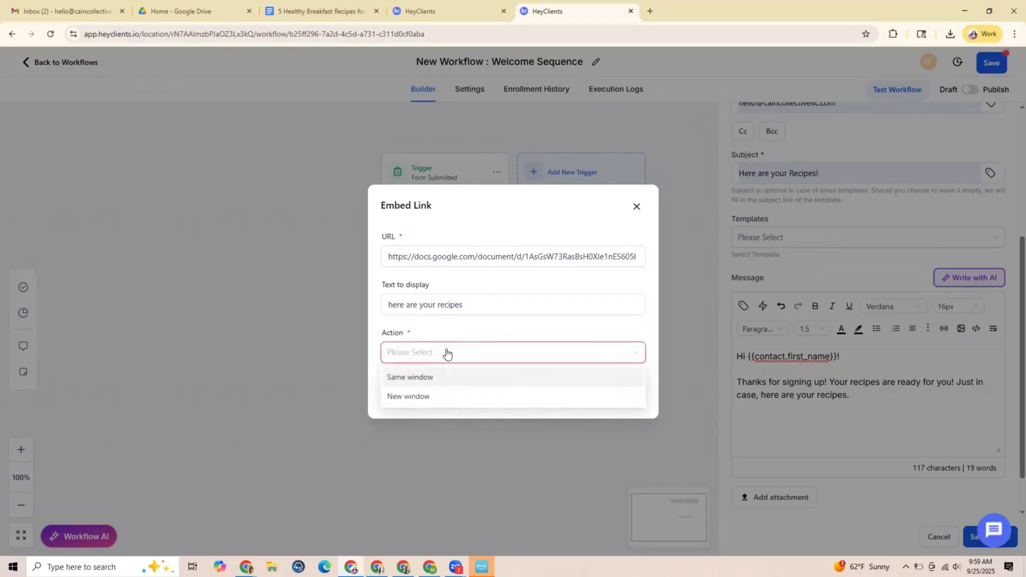
left_click(426, 395)
left_click(629, 395)
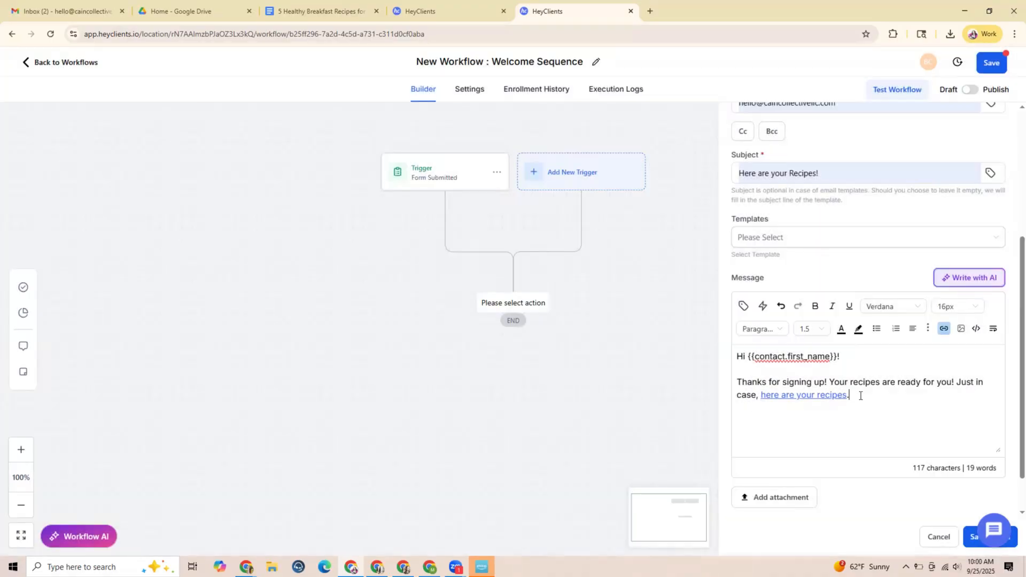
End the message with the line "Let me know what you think!" and the coach's name as sign-off
left_click(859, 394)
key("Return")
key("Return")
type("Let me know ")
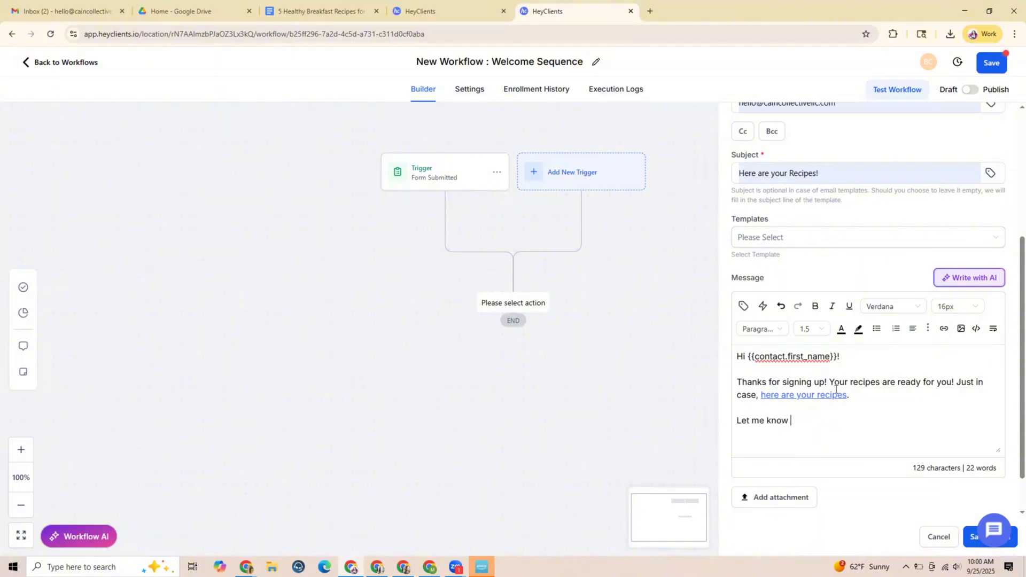
type("what you think! ")
type("Coach Mel")
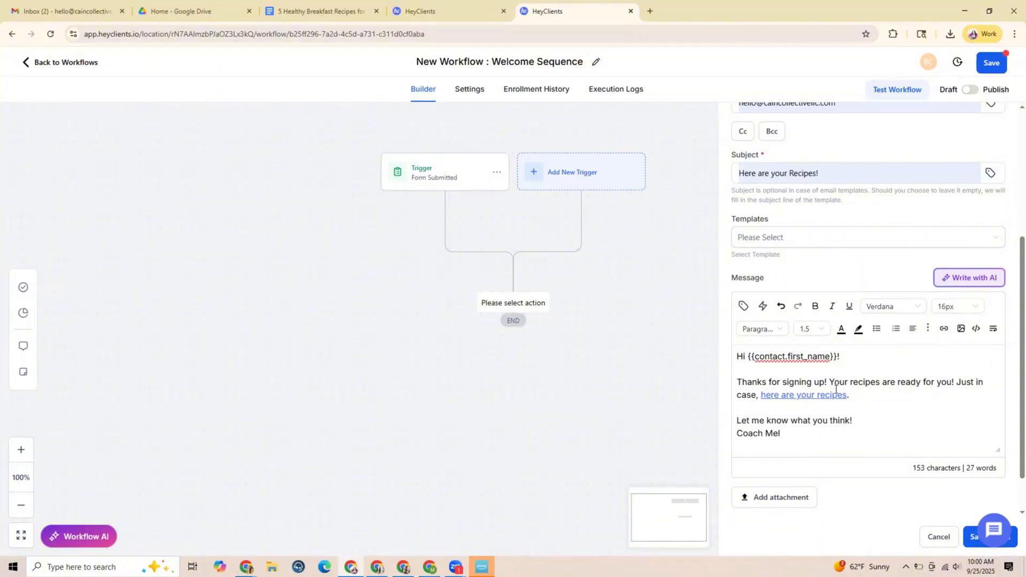
Enter the tester's e-mail address under Test Emails and send a test of Email 1
scroll(852, 464, "down", 1)
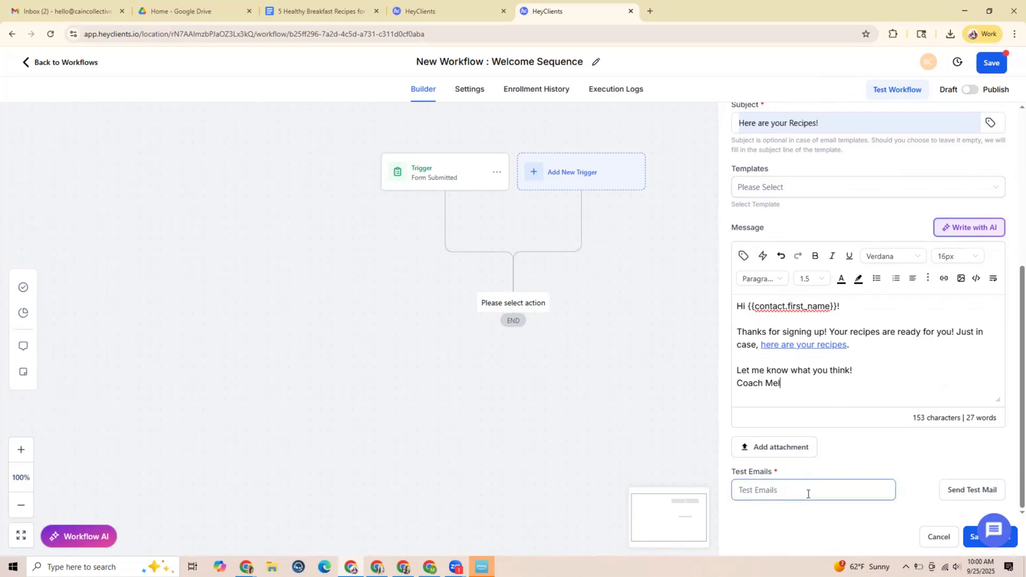
left_click_drag(843, 305, 767, 306)
left_click(855, 302)
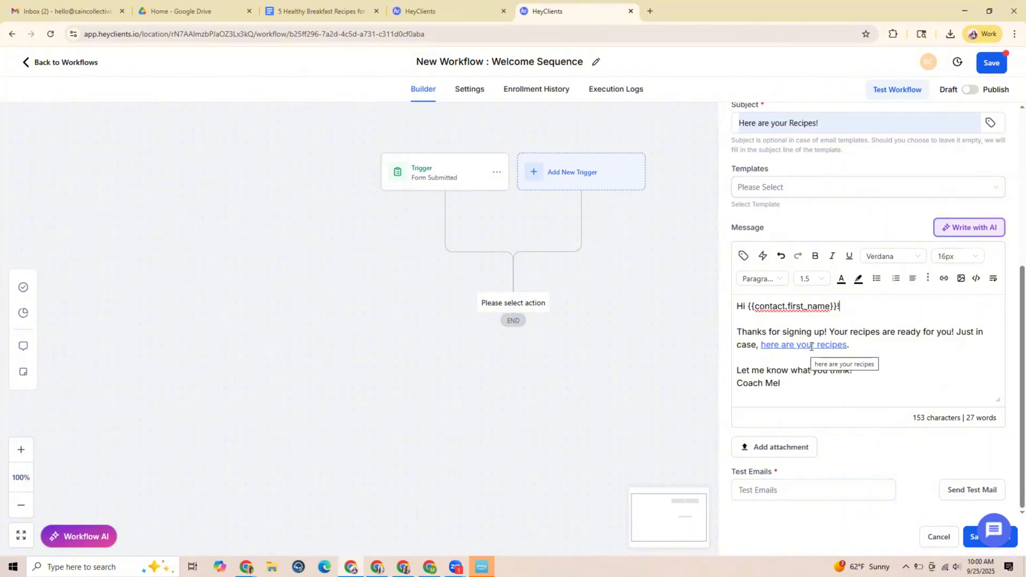
left_click(764, 480)
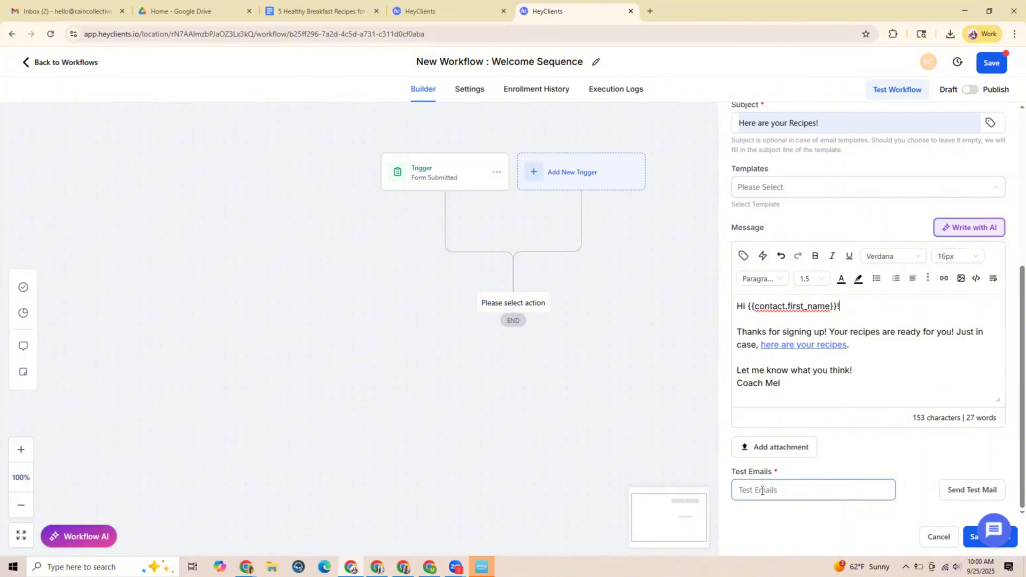
left_click(762, 490)
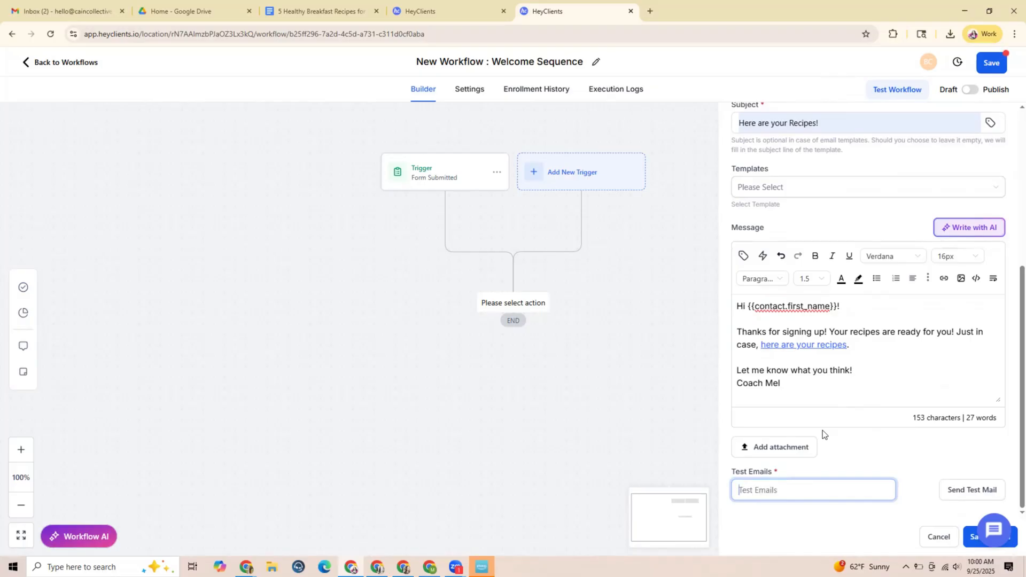
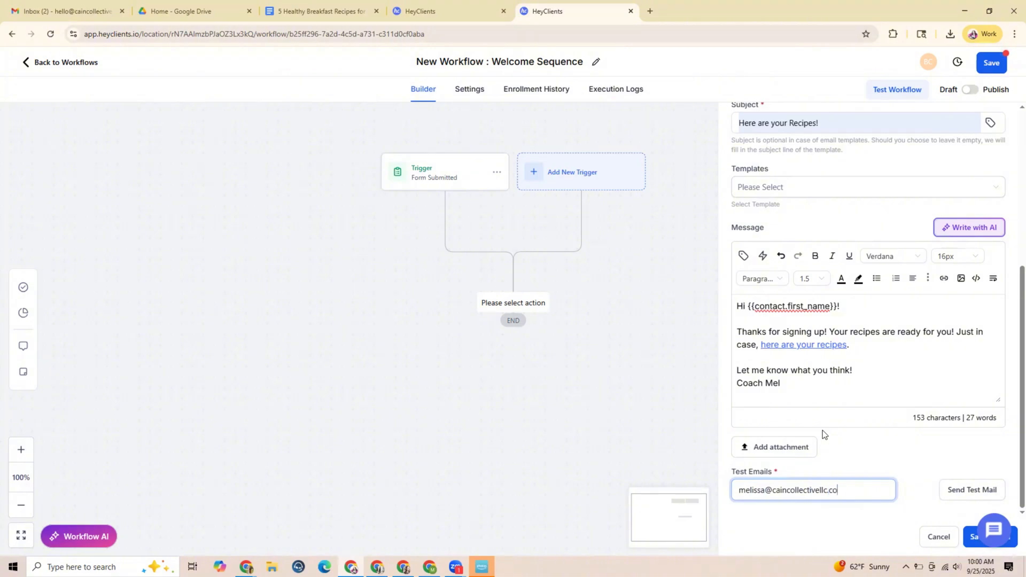
left_click(942, 487)
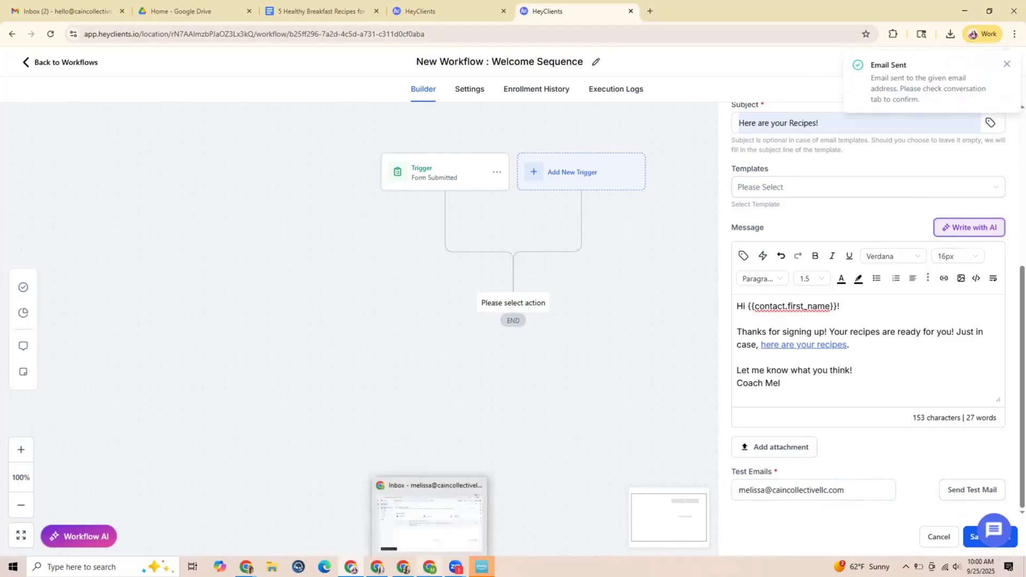
Switch to Gmail, open the "Here are your Recipes!" test email, check its recipes link, and return to the workflow
left_click(430, 568)
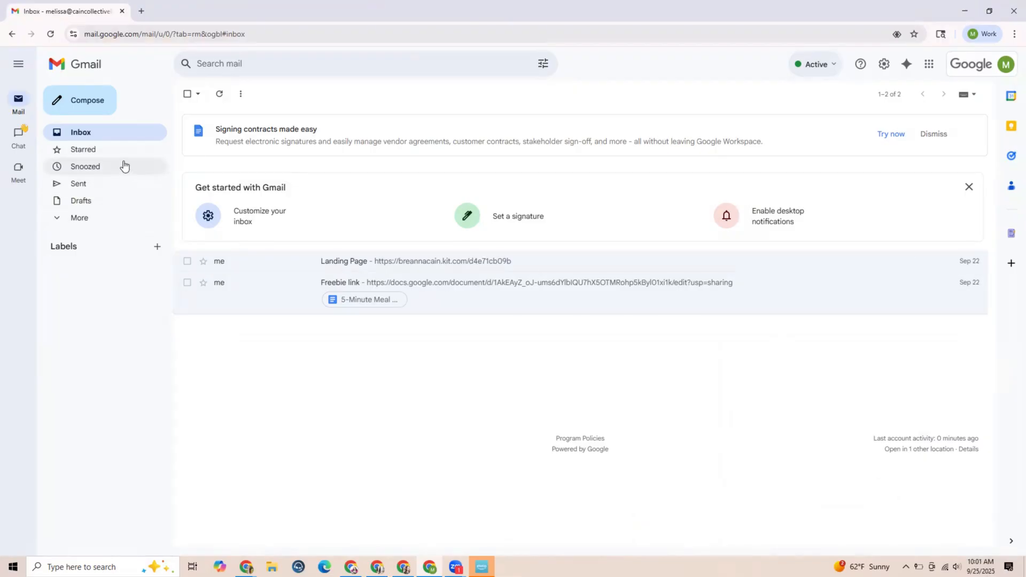
left_click(85, 134)
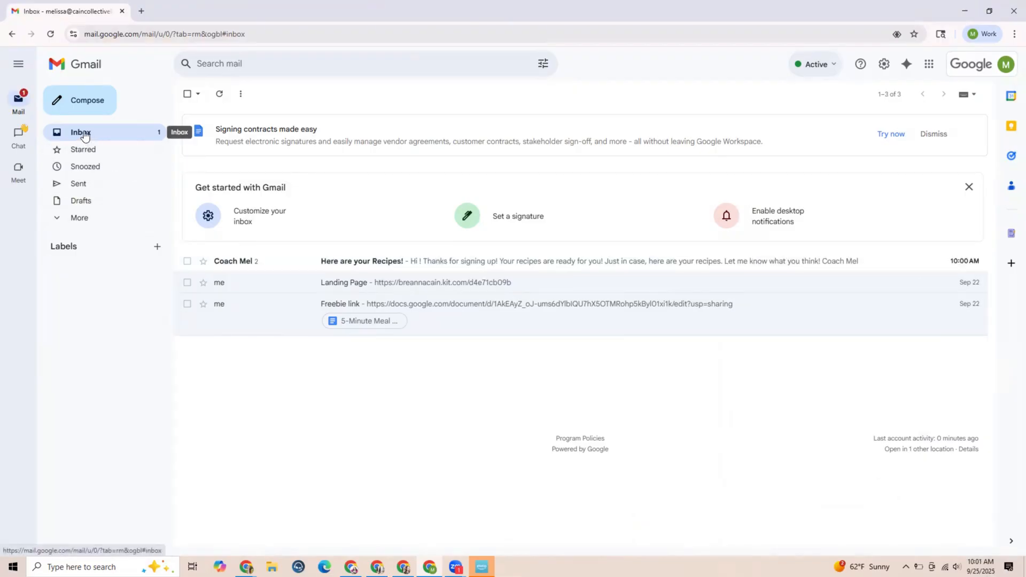
left_click(245, 261)
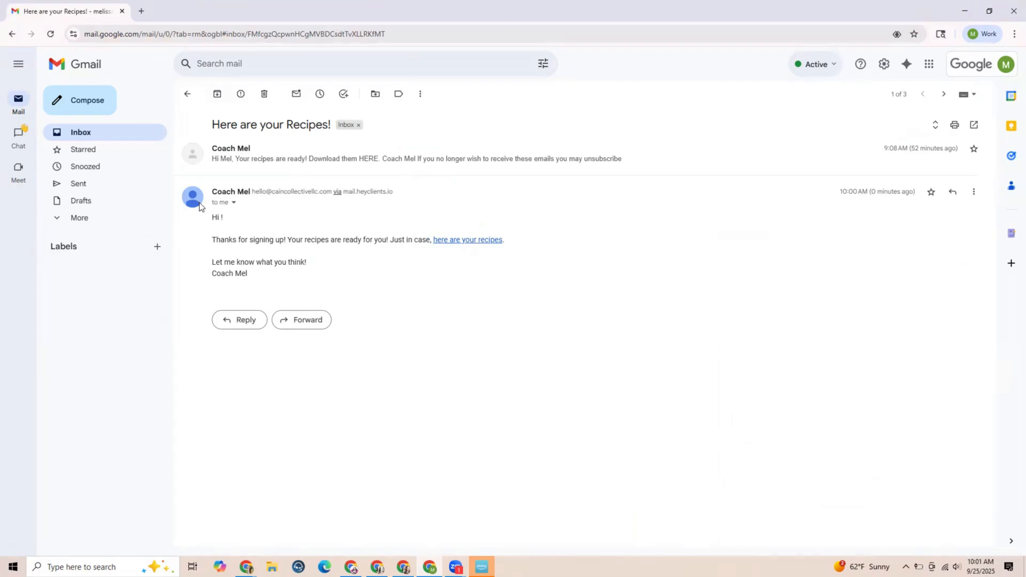
mouse_move(203, 207)
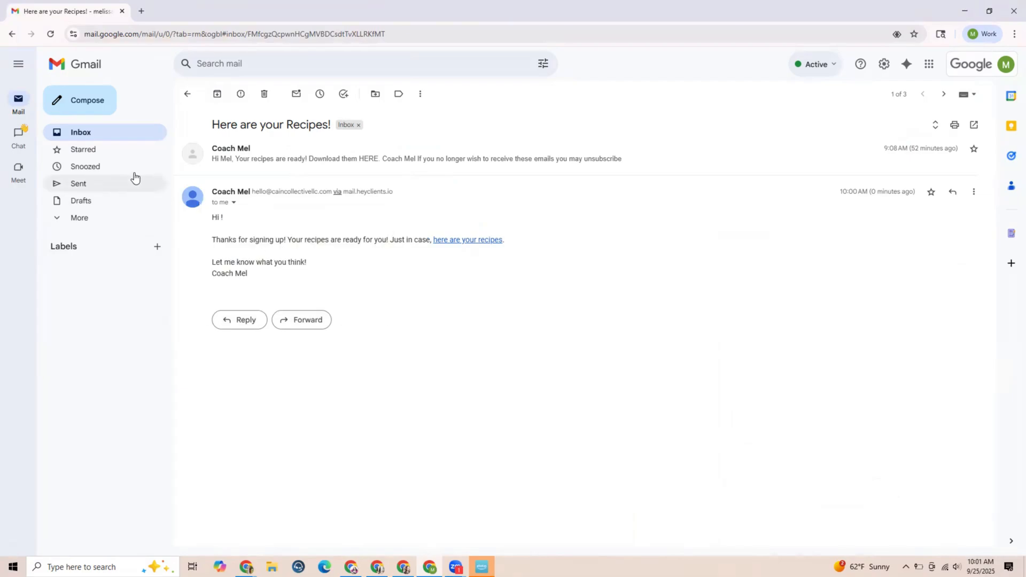
left_click(468, 241)
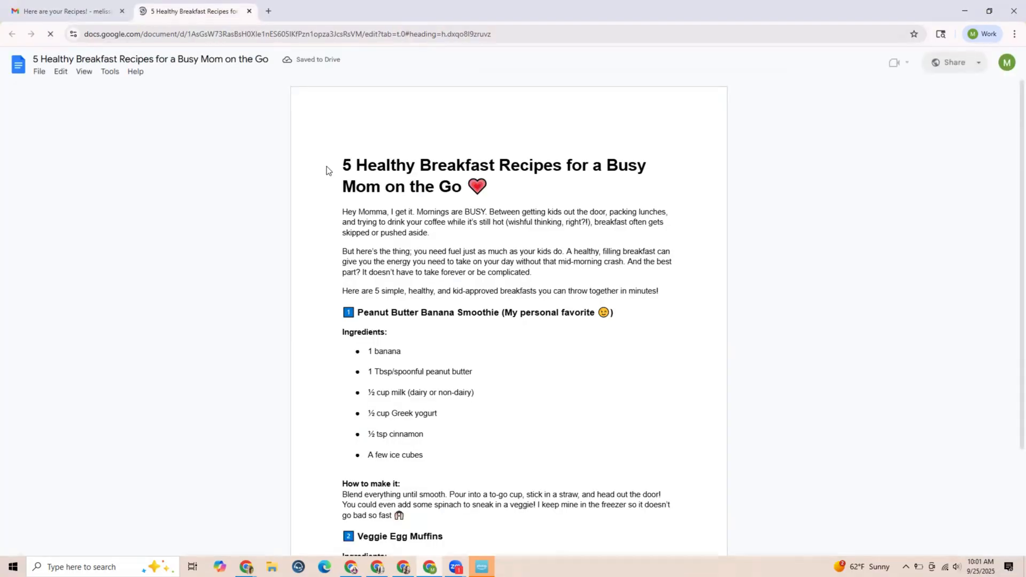
left_click(248, 12)
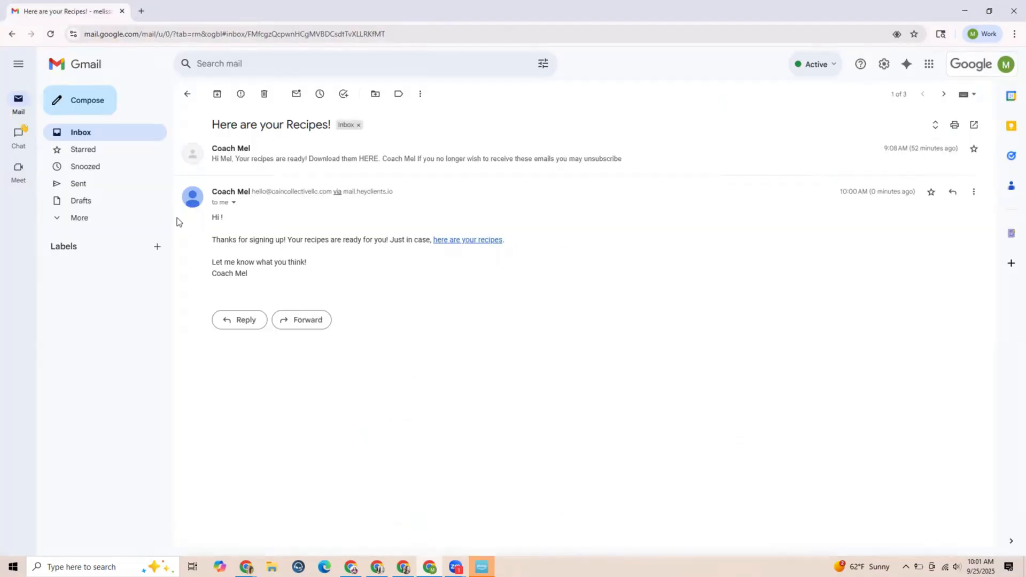
left_click(99, 137)
left_click(965, 10)
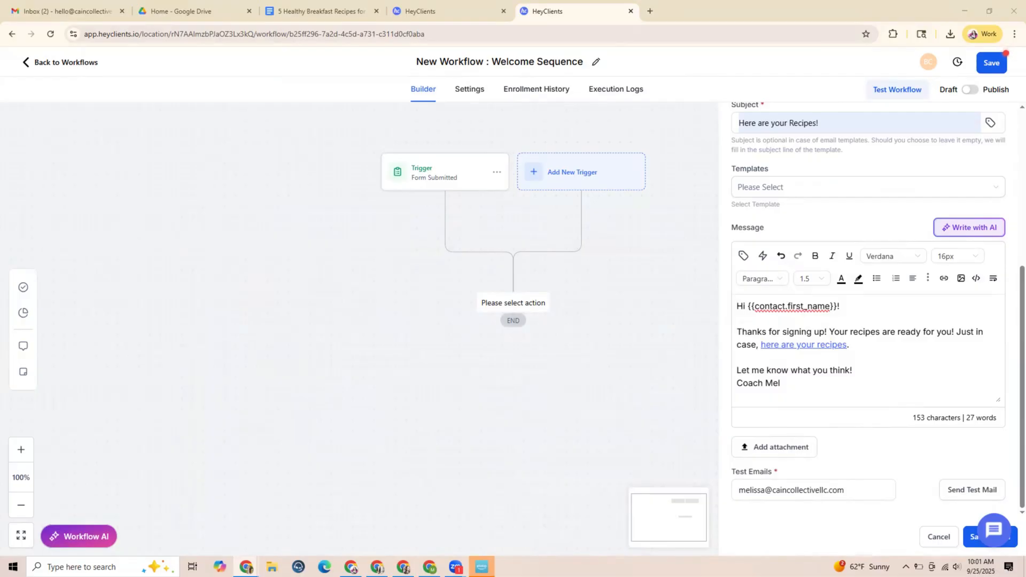
left_click_drag(838, 305, 748, 306)
left_click(837, 306)
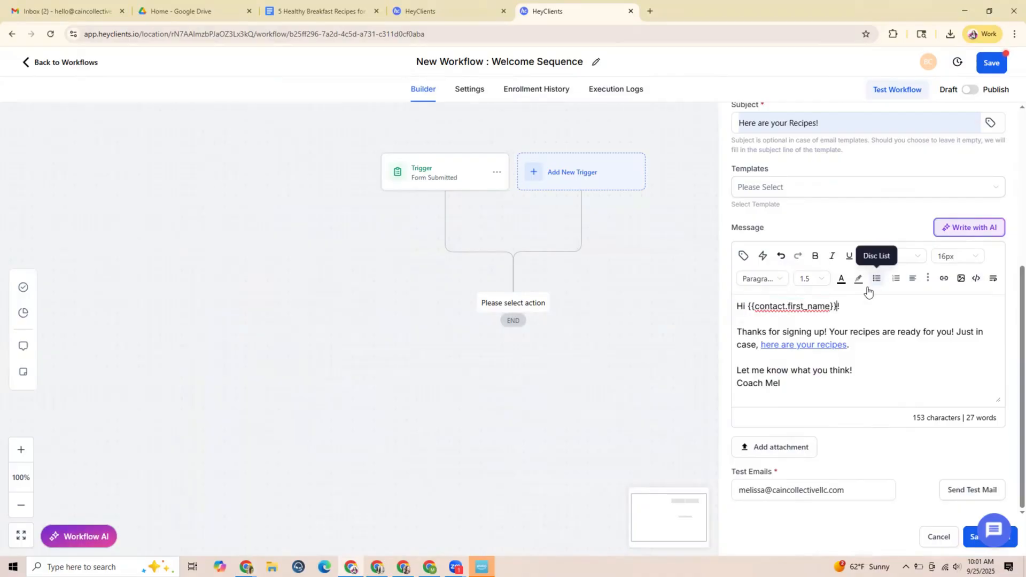
left_click(829, 342)
left_click(848, 333)
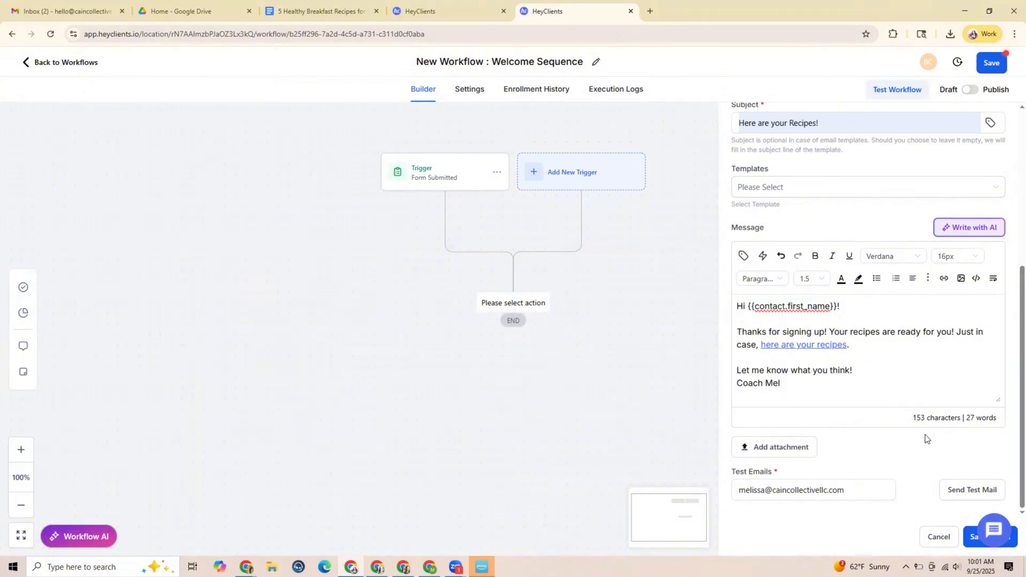
Save the Email 1 action and the Welcome Sequence workflow
left_click(968, 546)
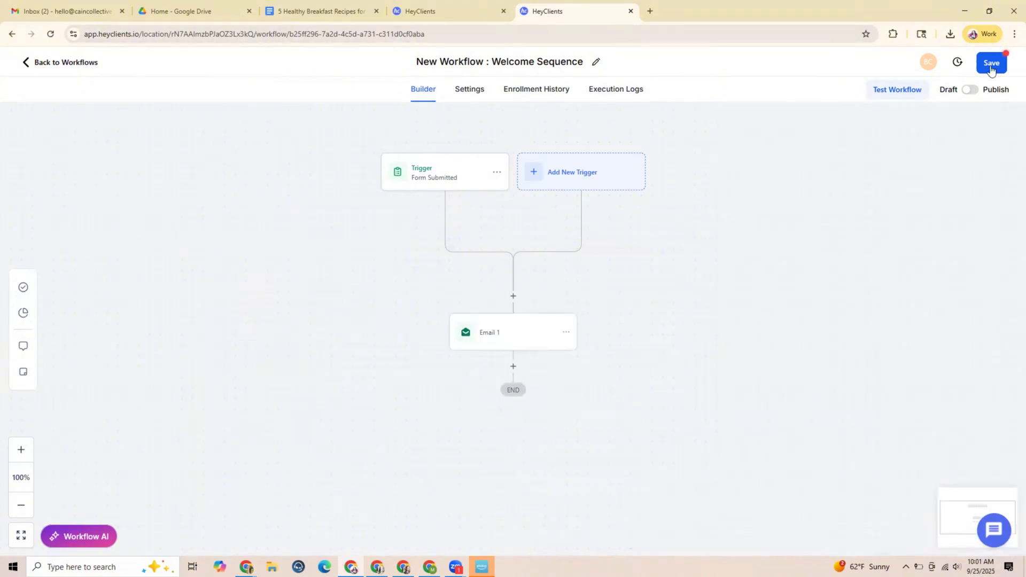
left_click(991, 65)
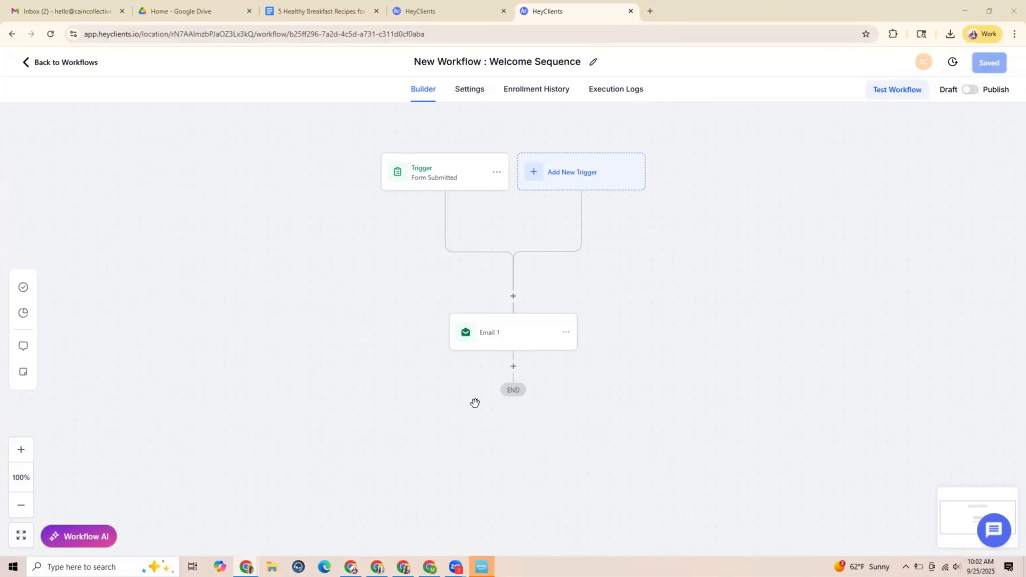
Add a time-delay Wait action after Email 1, change its time unit, set the delay to 2, and save the action
left_click(514, 368)
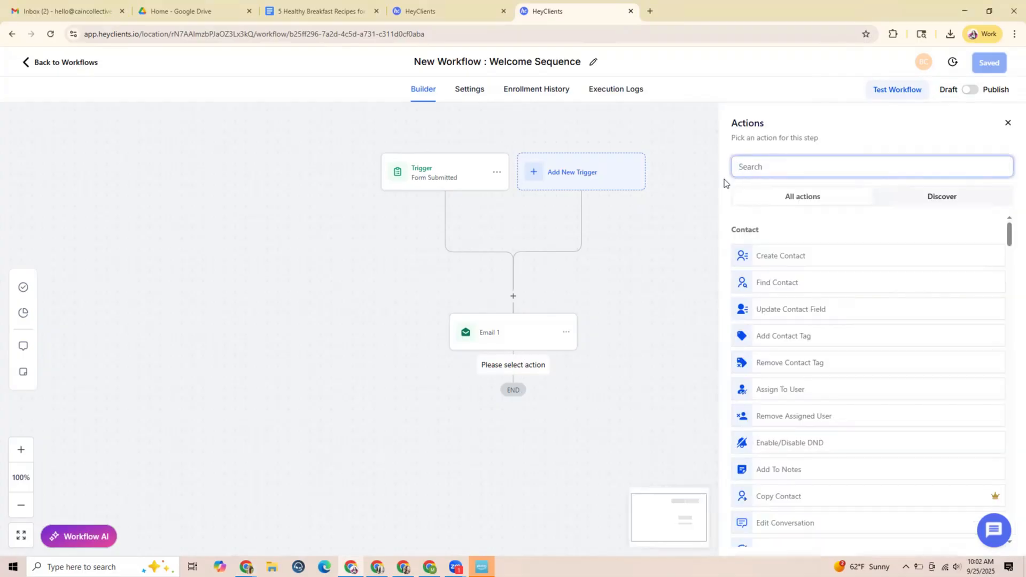
type("wait")
left_click(791, 256)
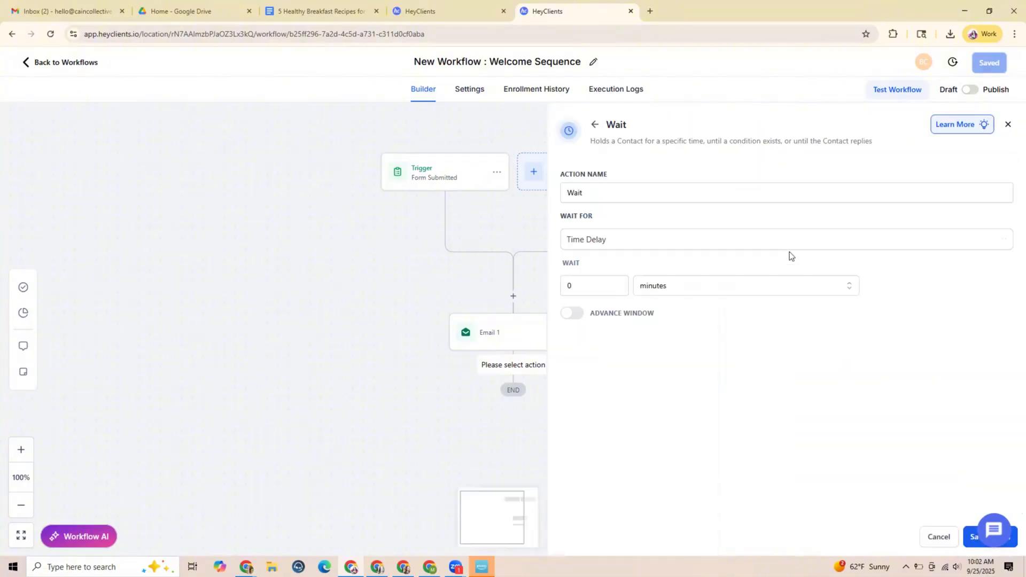
left_click(669, 284)
left_click(653, 350)
left_click(588, 287)
type("2")
left_click(970, 543)
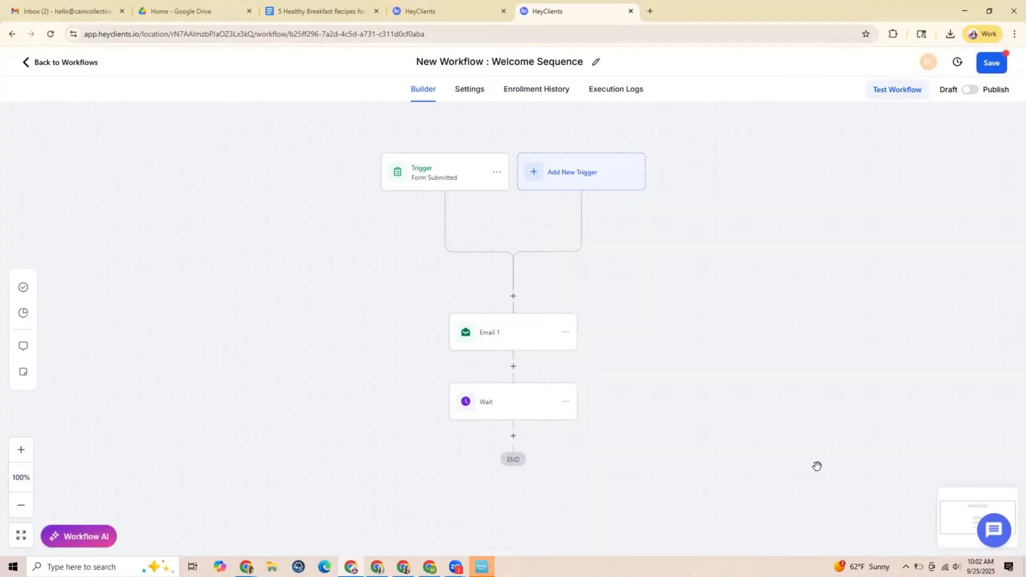
Add a Send Email action after the Wait action and name it Email 2
left_click(513, 383)
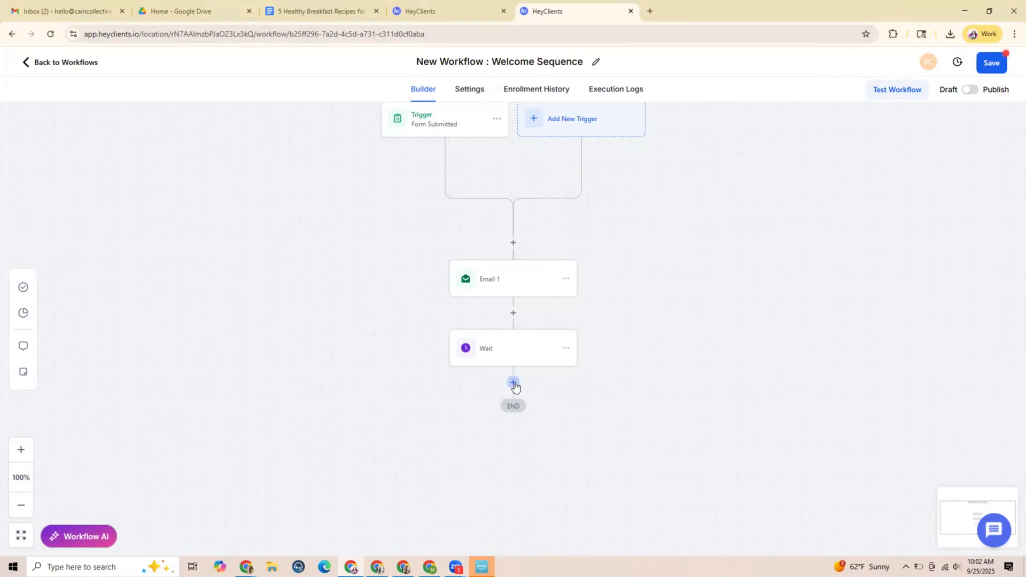
type("emai")
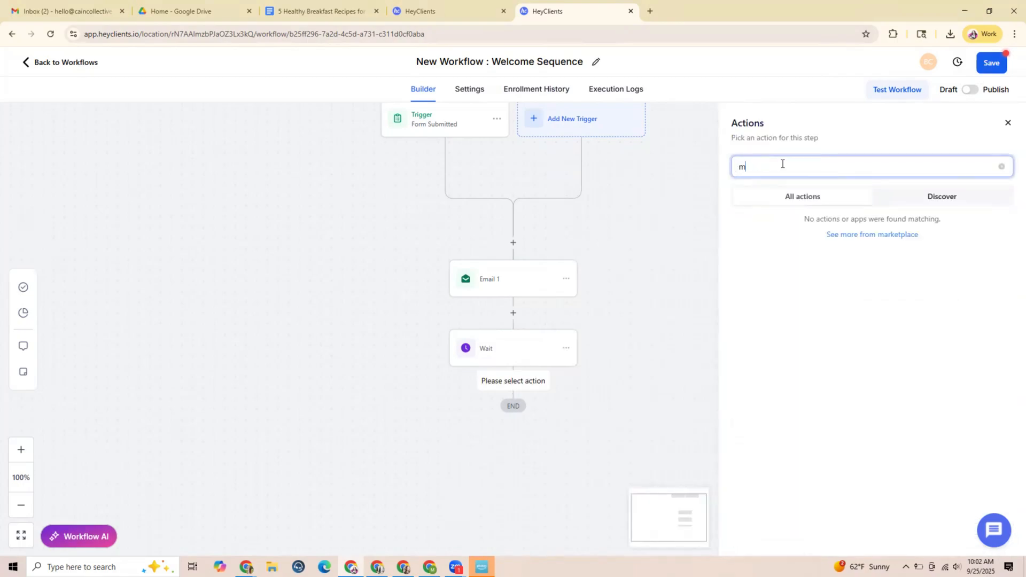
type("l")
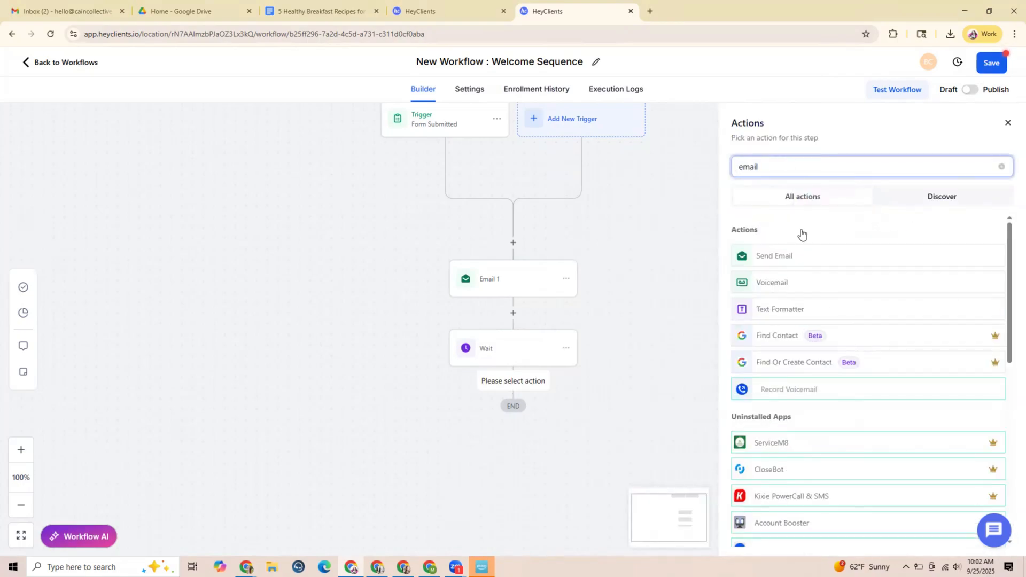
left_click(773, 256)
left_click(766, 210)
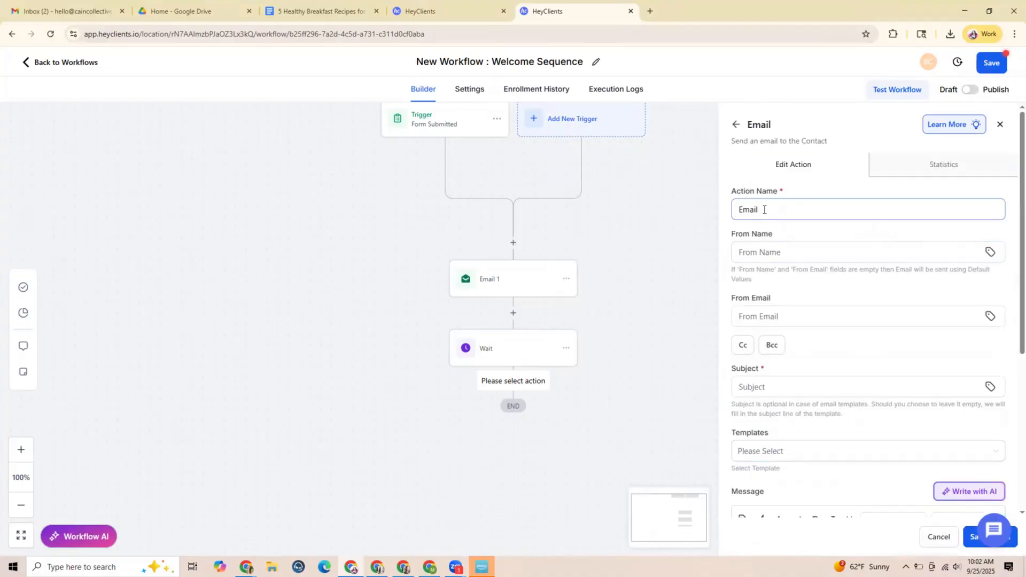
type("2")
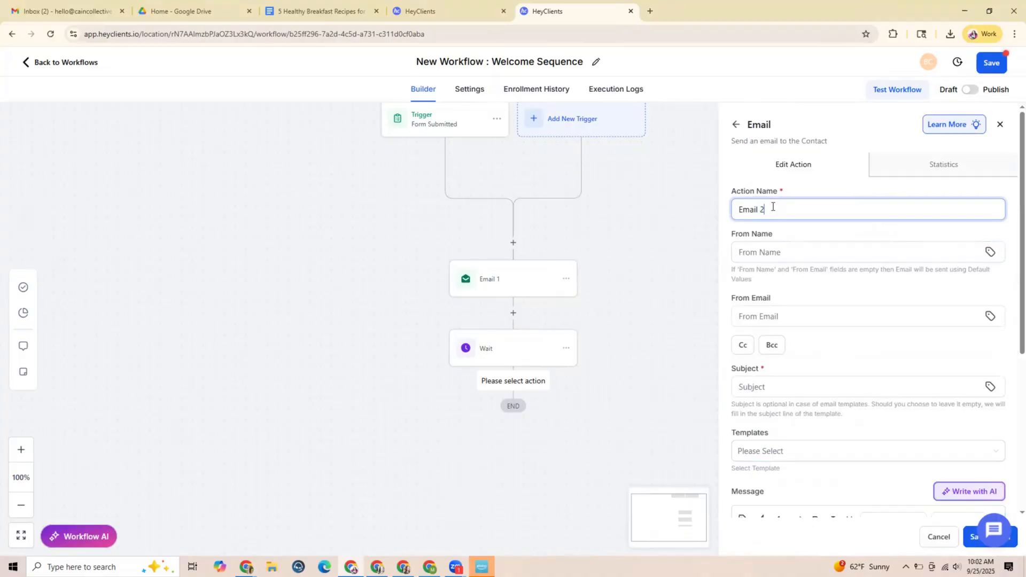
Fill in Email 2's sender details with the coach's name and the business e-mail address
left_click(791, 244)
left_click(813, 277)
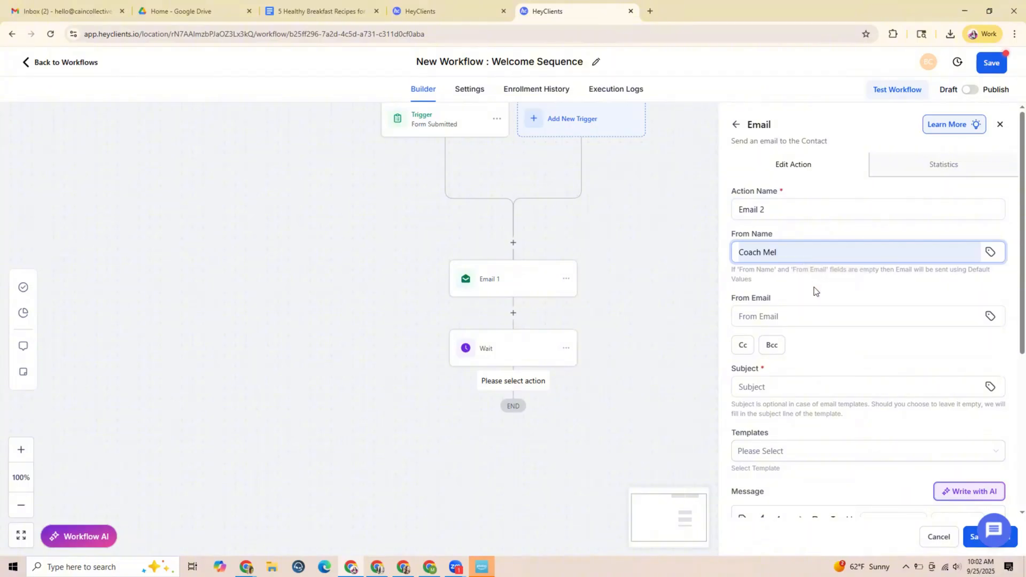
scroll(814, 281, "down", 1)
left_click(765, 261)
left_click(818, 291)
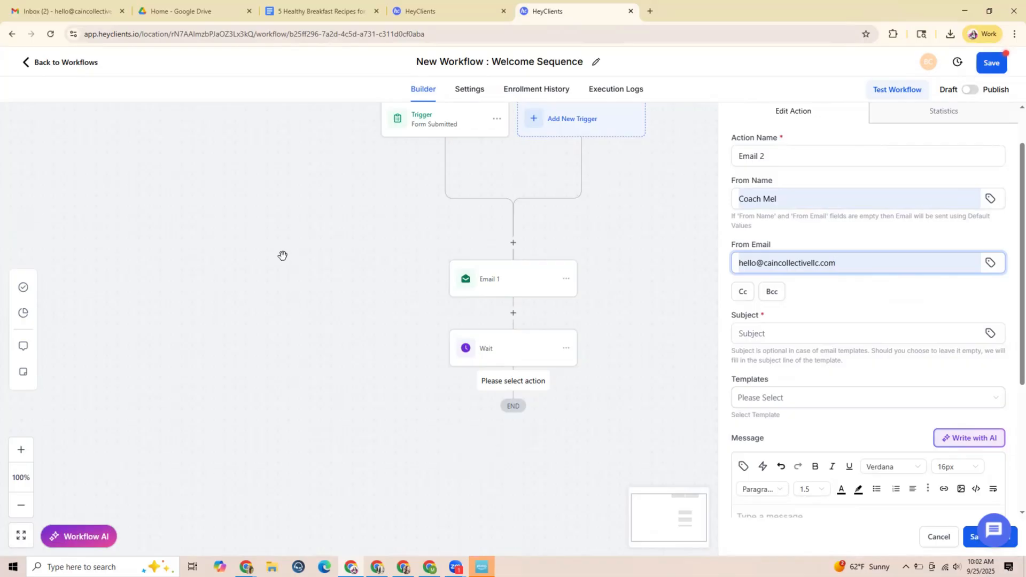
Set Email 2's subject to "3 Quick Tips (You'll Actually Use)"
left_click(790, 334)
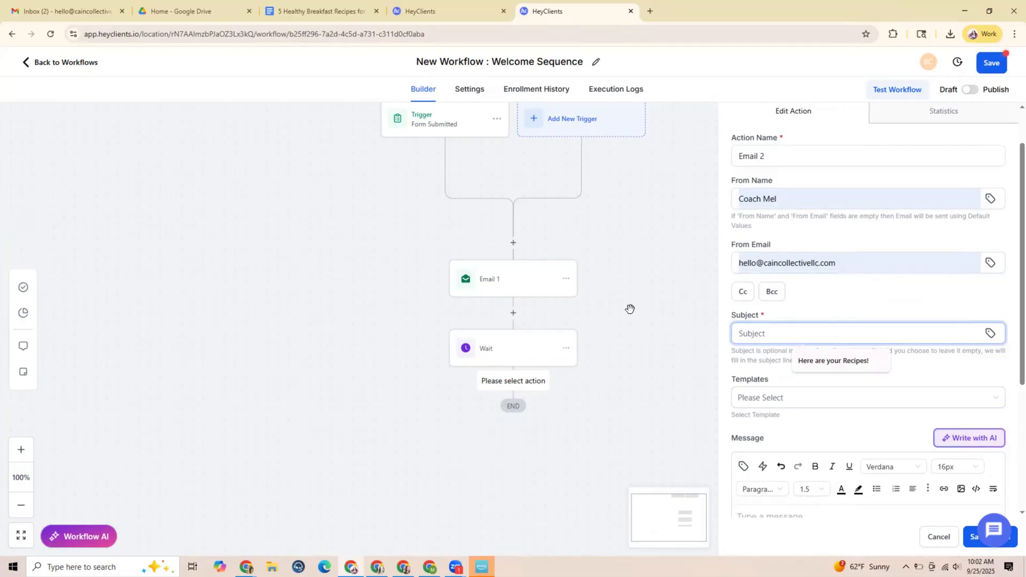
type("3 Quick Tips")
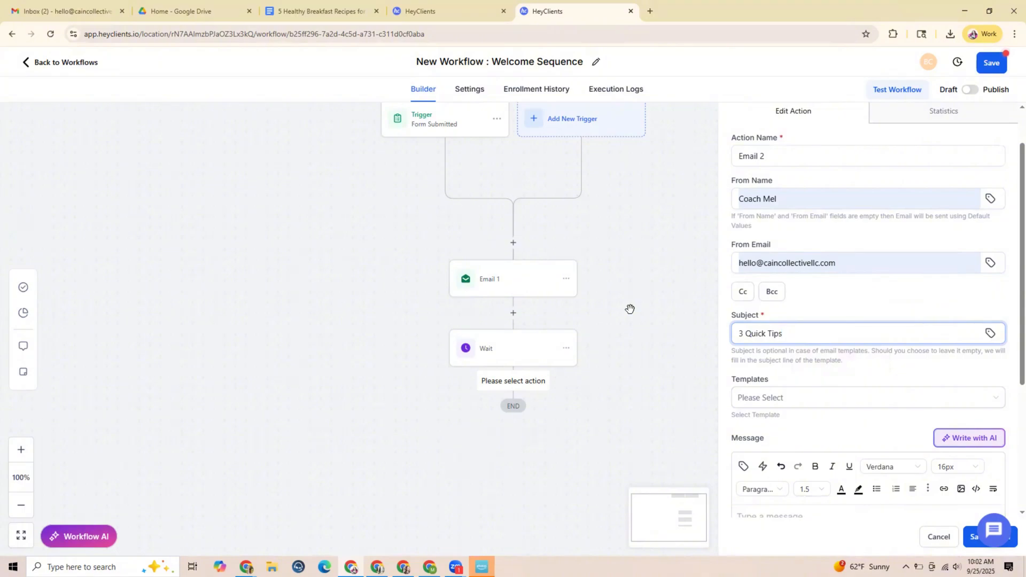
type("(You'll ac Actually Use)")
Start Email 2's message with the greeting "Hi friend," on its own line
scroll(720, 370, "down", 3)
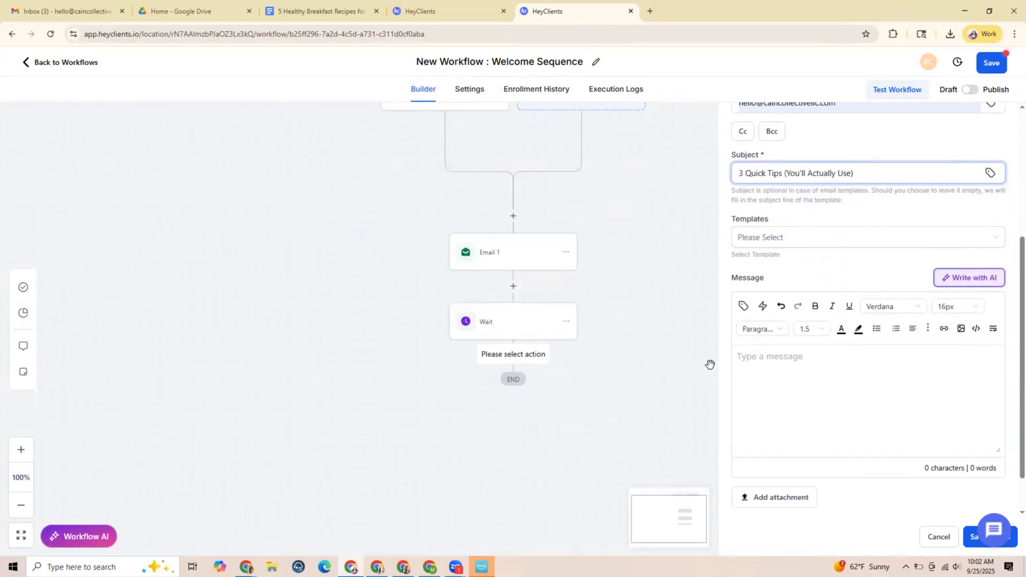
left_click(759, 358)
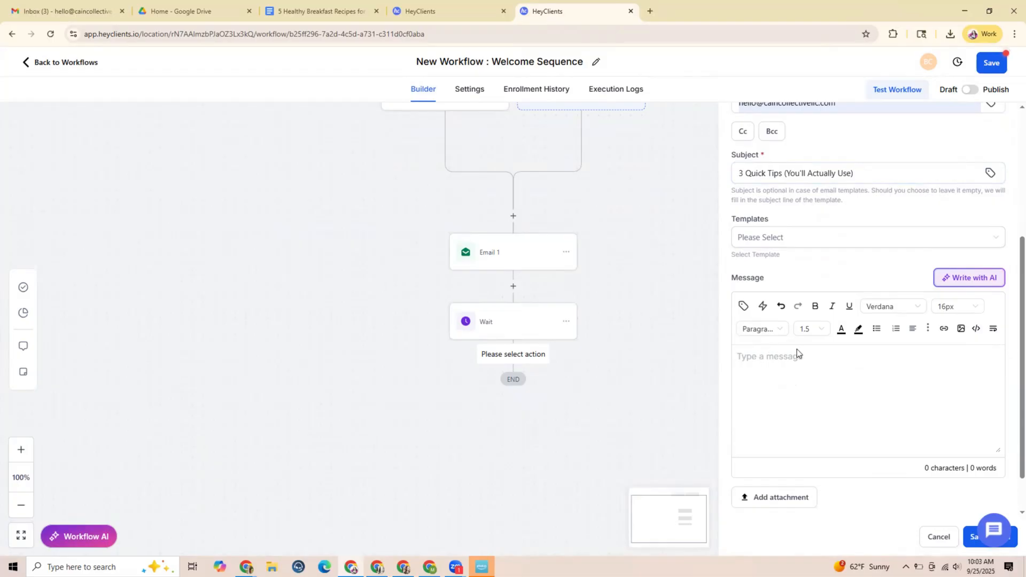
type("Hi friend,")
key("Return")
Write the body line "Try these three quick tips this week!" below the greeting in Email 2
type("Triy")
key("BackSpace")
key("BackSpace")
type("y this")
key("BackSpace")
key("BackSpace")
key("BackSpace")
type("ese sp")
key("BackSpace")
key("BackSpace")
type("thre qui")
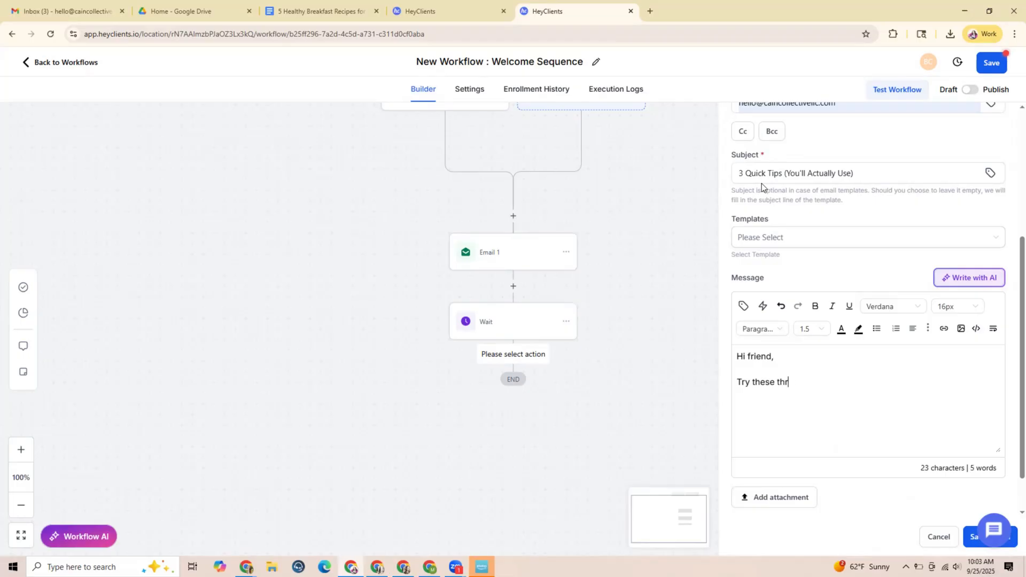
key("BackSpace")
key("BackSpace")
key("BackSpace")
type("e quick tips")
type("today")
key("BackSpace")
key("BackSpace")
key("BackSpace")
key("BackSpace")
type("his week!  ")
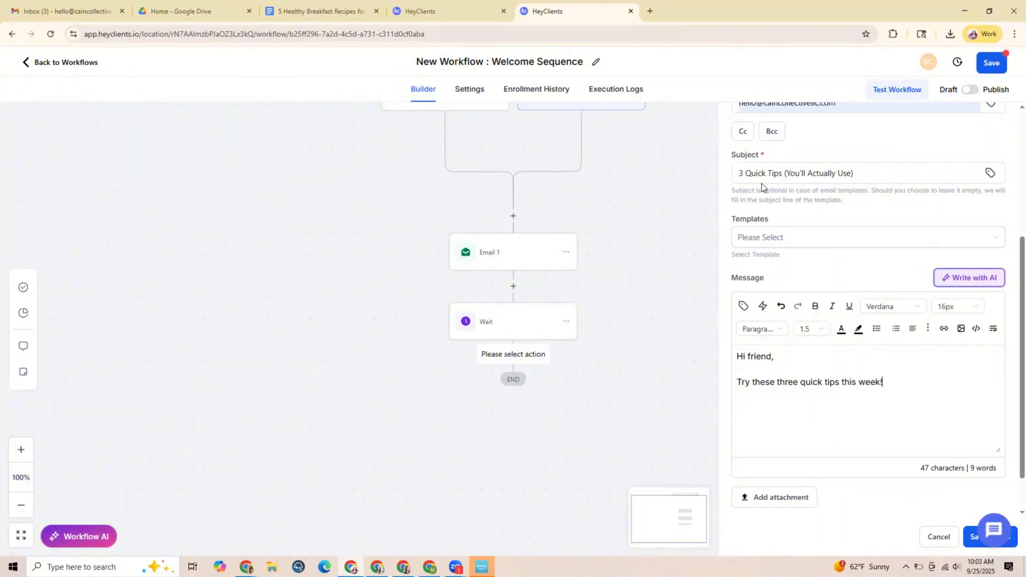
type("Coach Mel")
Sign off Email 2's message with the coach's name, review its fields, and save the action
scroll(836, 313, "down", 2)
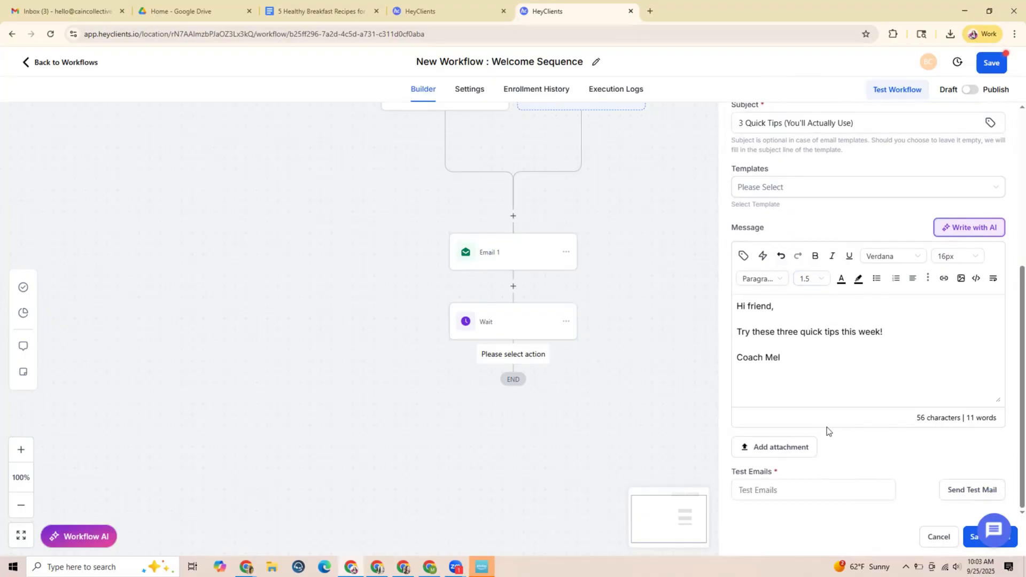
scroll(799, 345, "up", 3)
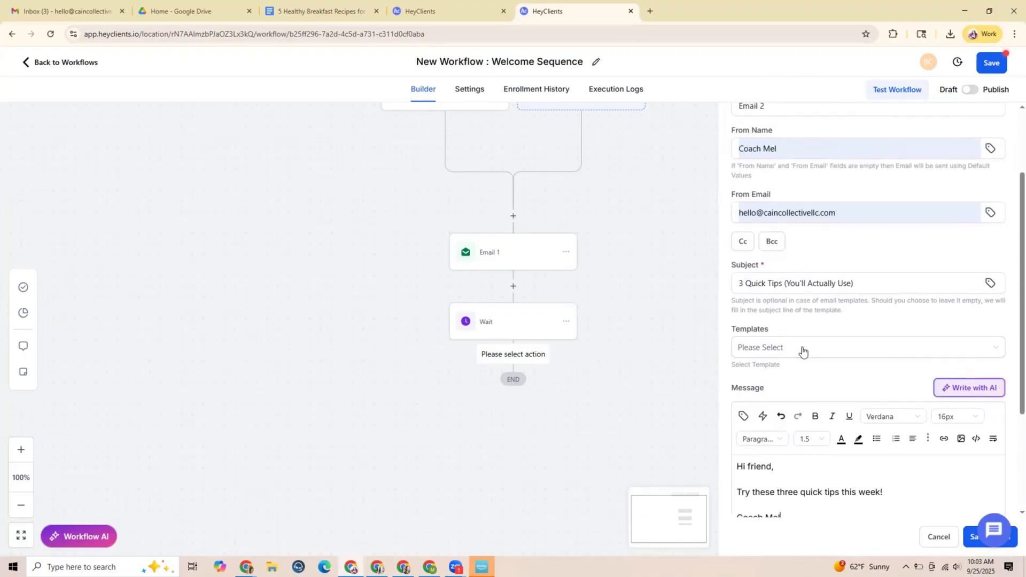
scroll(804, 353, "down", 3)
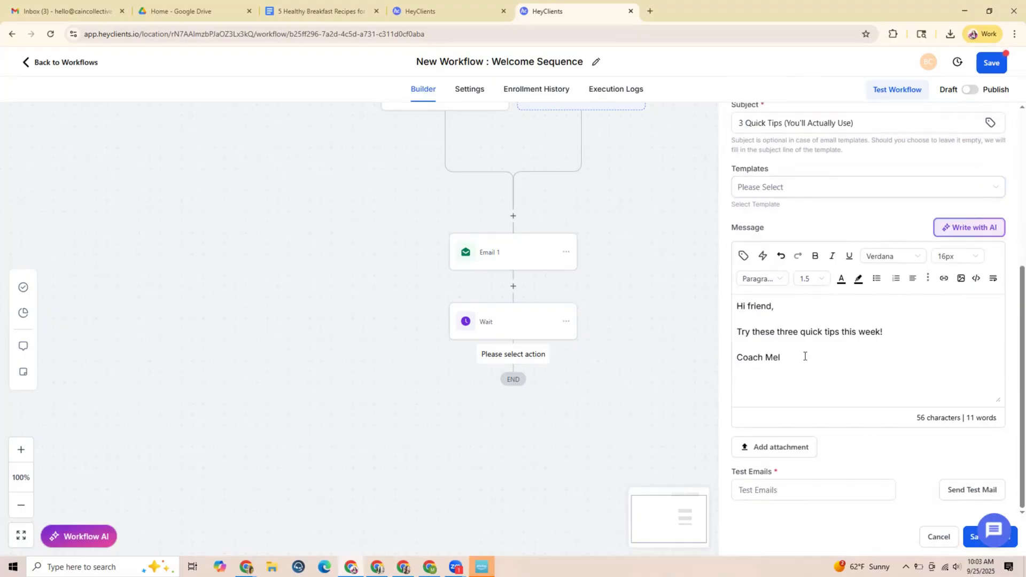
left_click(968, 539)
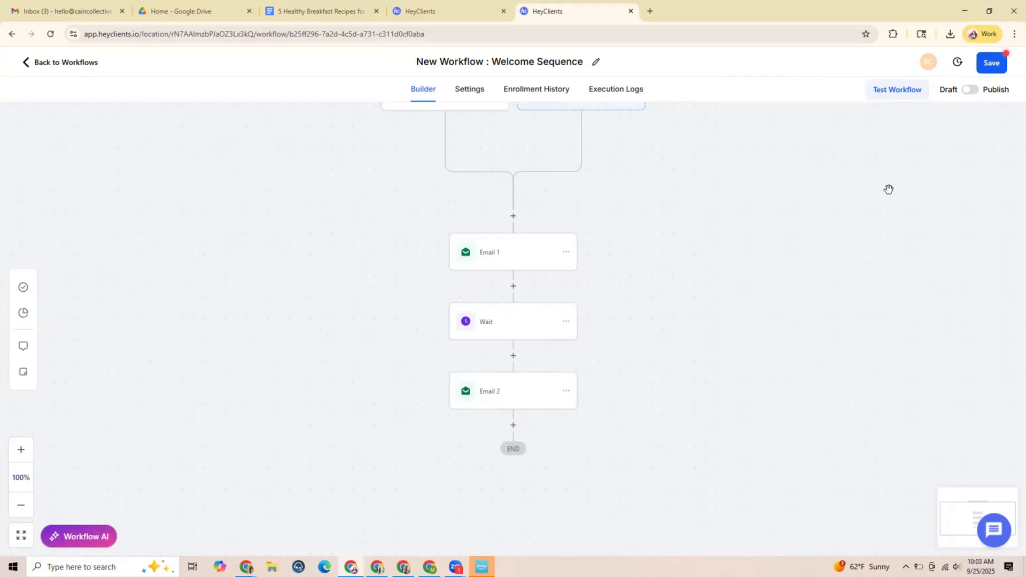
Add a time-delay Wait action after Email 2, change its time unit, set the delay to 3, and save the action
left_click(513, 427)
type("wait")
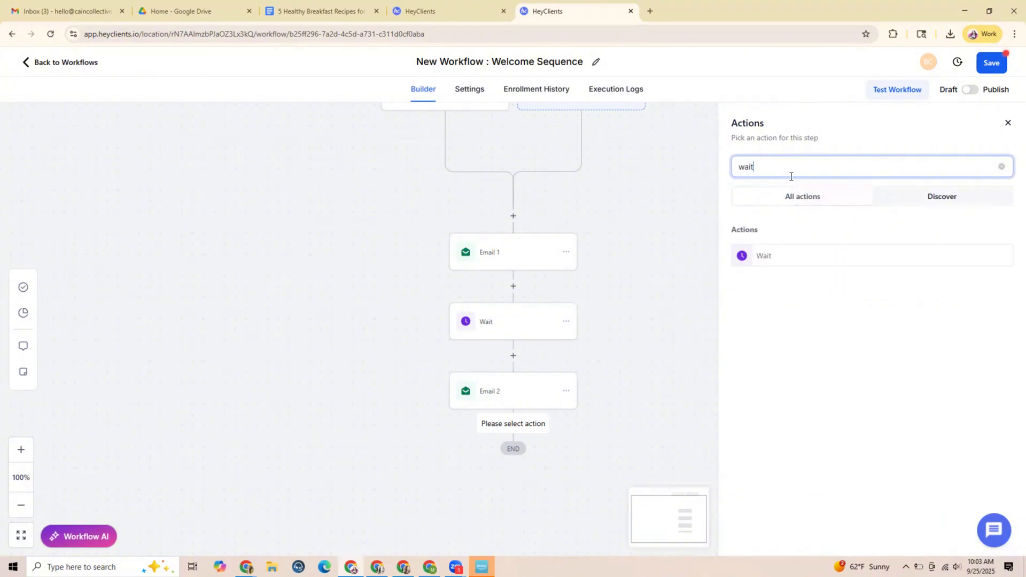
left_click(773, 257)
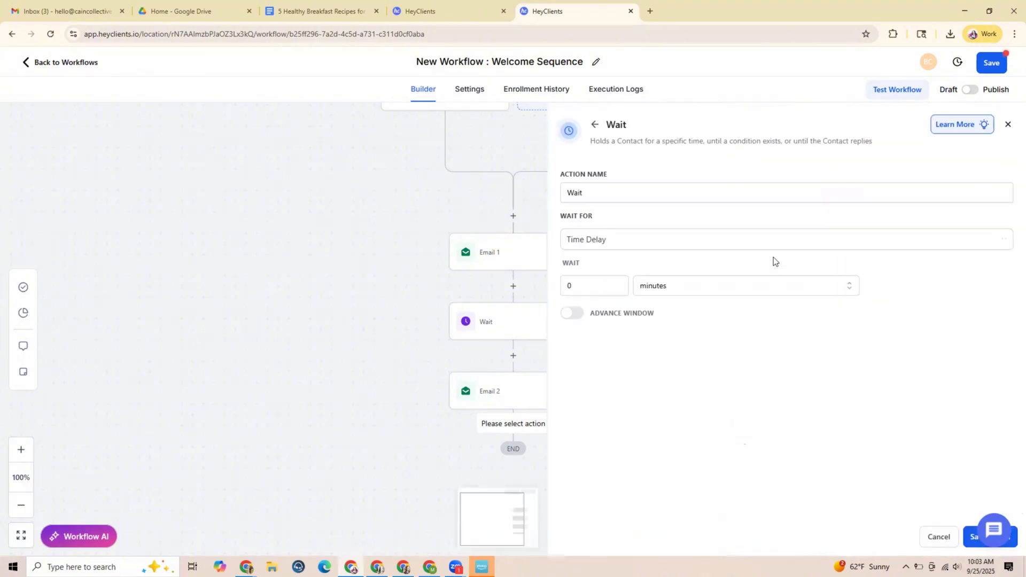
left_click(755, 287)
left_click(646, 351)
left_click(589, 289)
key("BackSpace")
type("3")
left_click(817, 495)
left_click(971, 536)
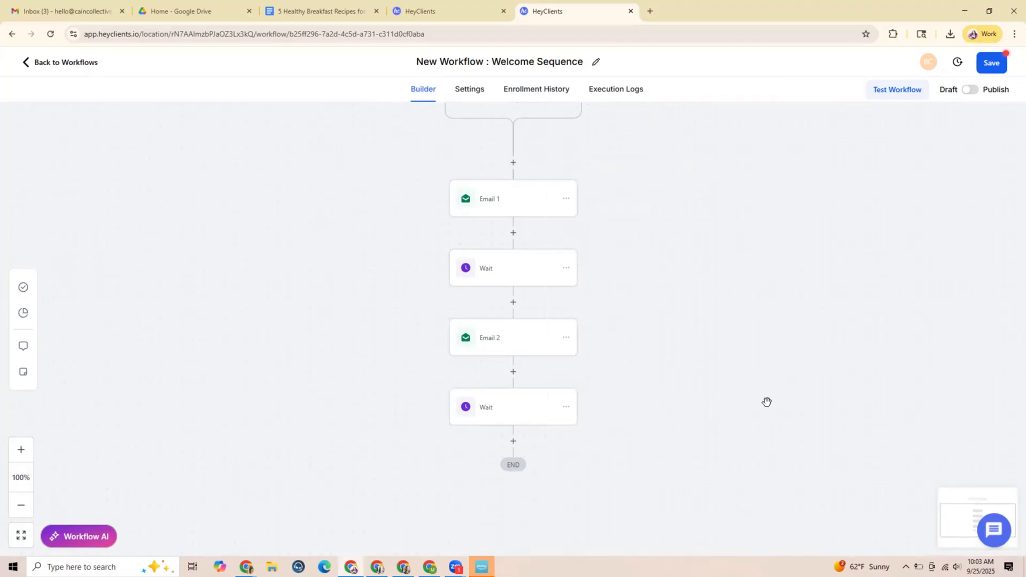
Add a Send Email action after the second Wait action and name it Email 3
scroll(718, 344, "down", 1)
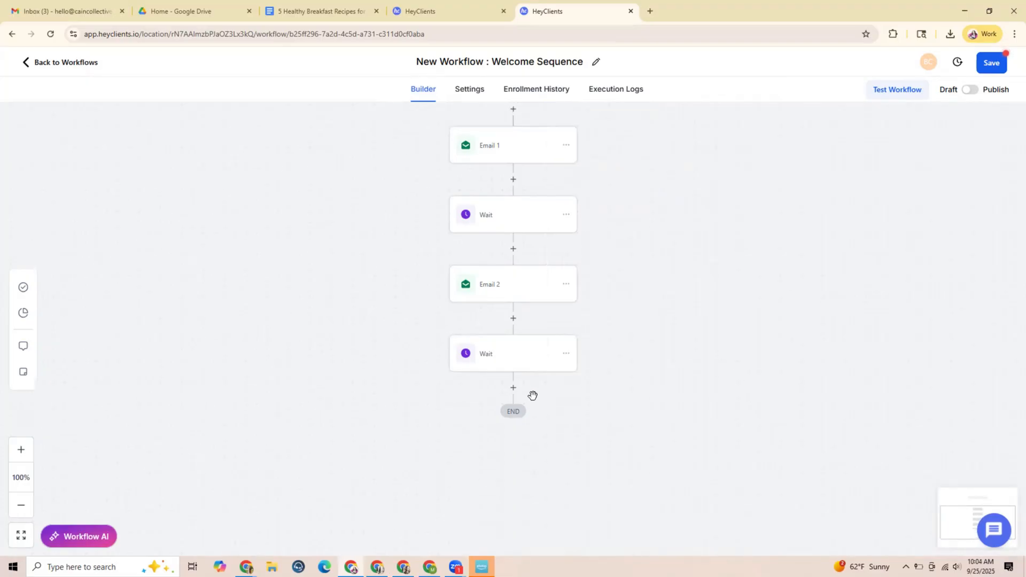
left_click(513, 390)
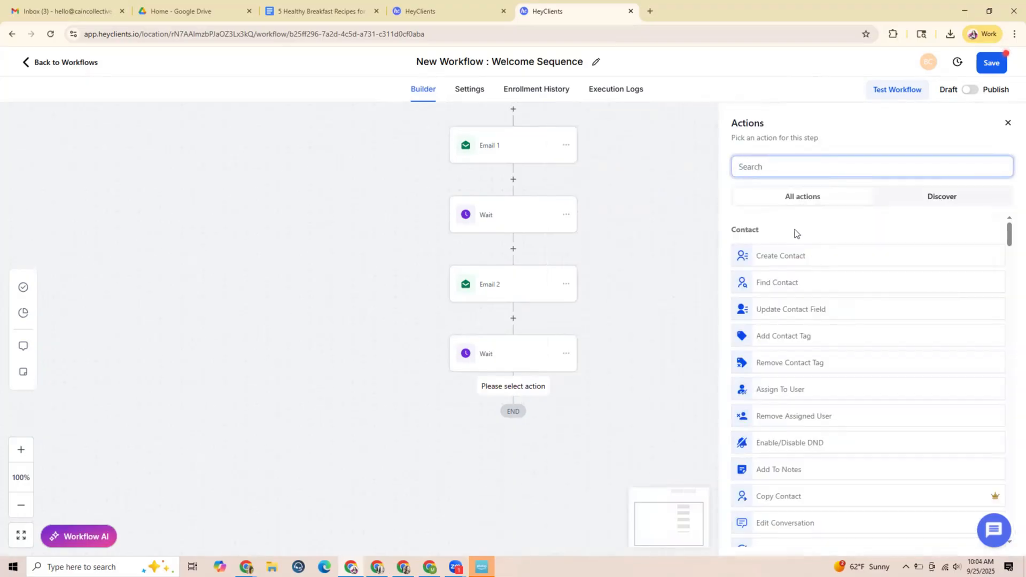
type("email")
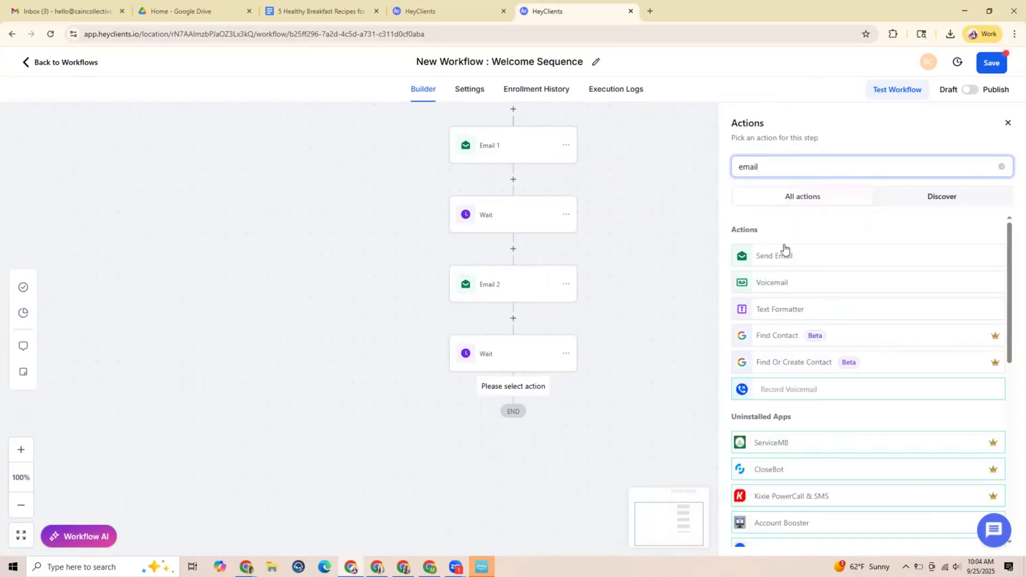
left_click(784, 255)
left_click(778, 209)
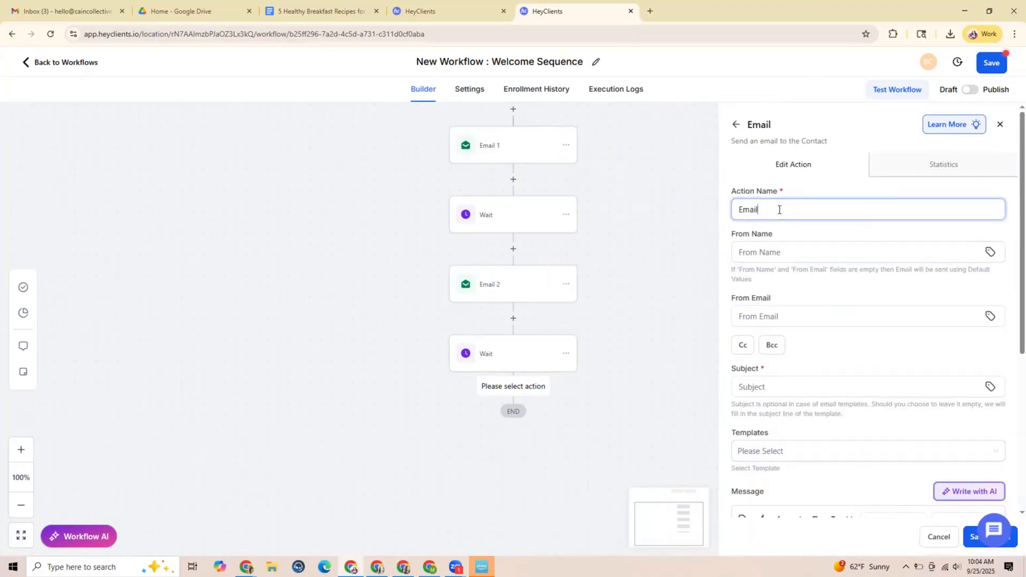
type("3")
Fill in Email 3's From Name with the coach's name and From Email with the business e-mail address
left_click(802, 257)
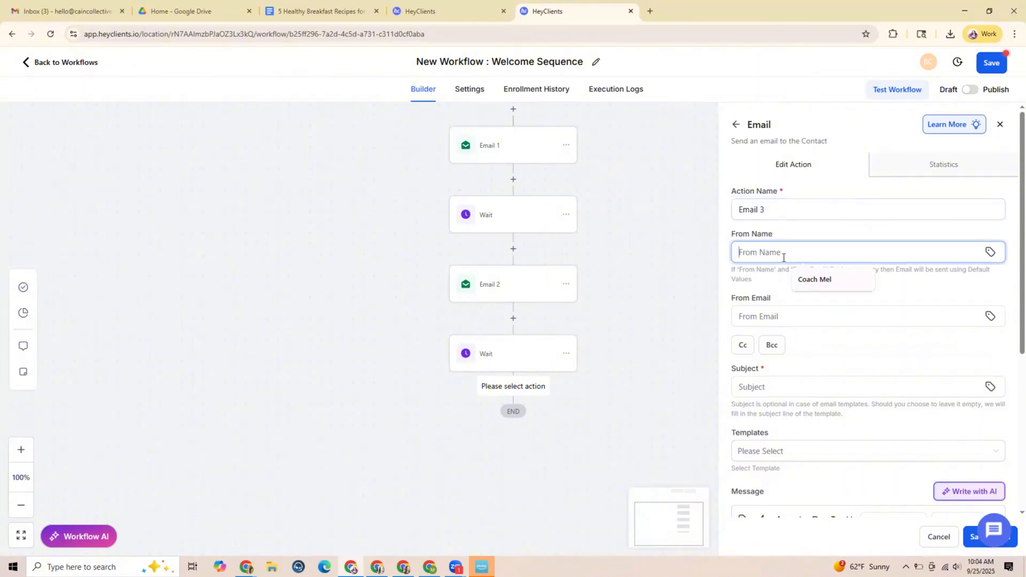
left_click(796, 316)
left_click(817, 342)
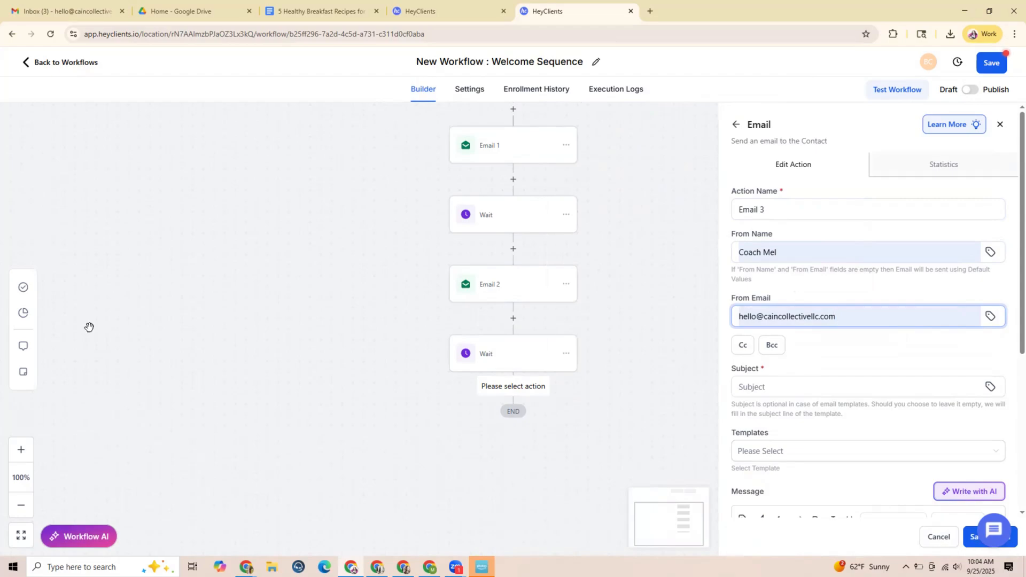
Set Email 3's subject to "Want to take the next step?"
left_click(773, 389)
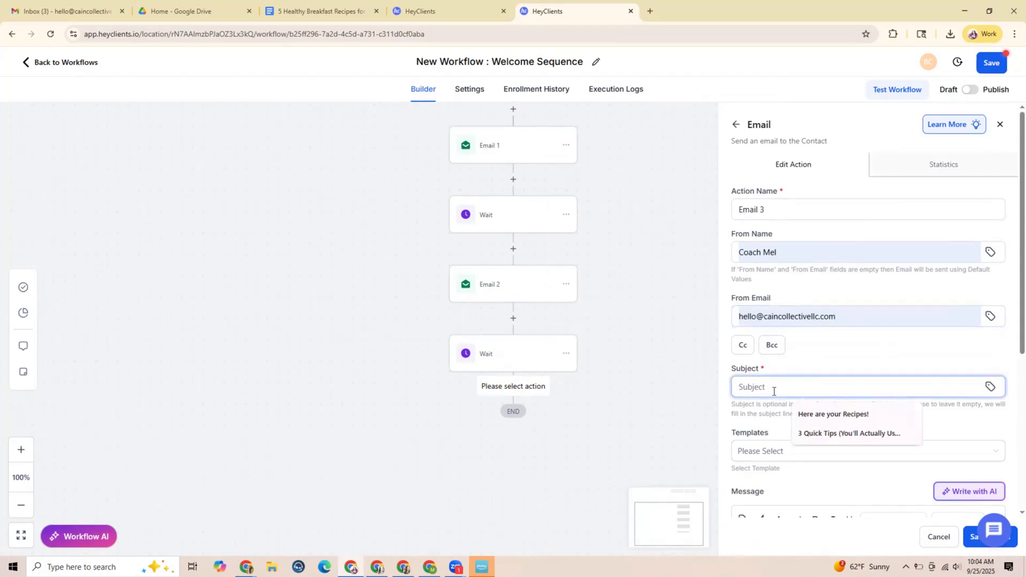
type("W")
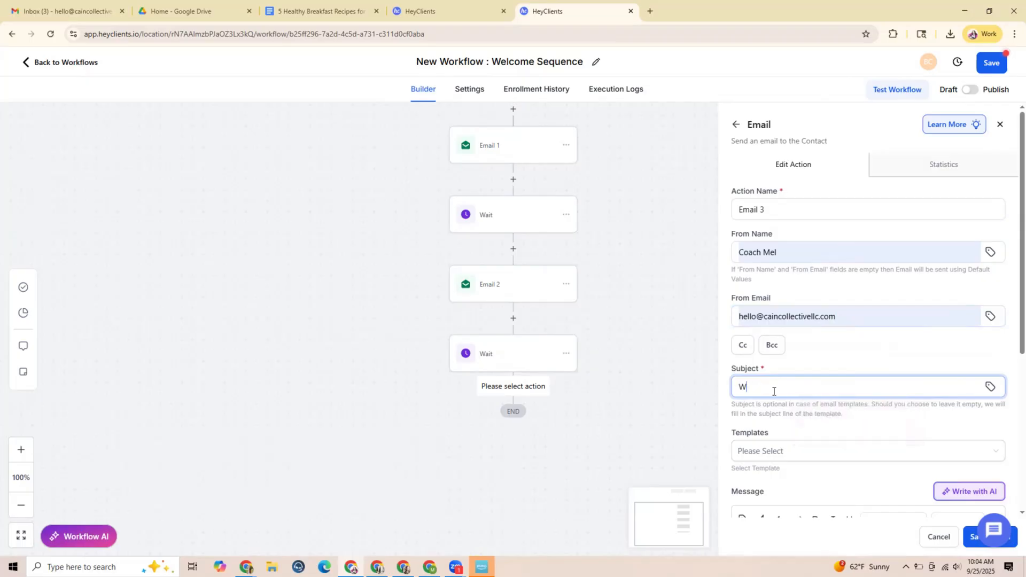
type("ant to eat")
key("BackSpace")
key("BackSpace")
key("BackSpace")
type("thake the next step?")
Paste the personalised greeting "Hi {{contact.first_name}}," into Email 3's message
scroll(813, 367, "down", 1)
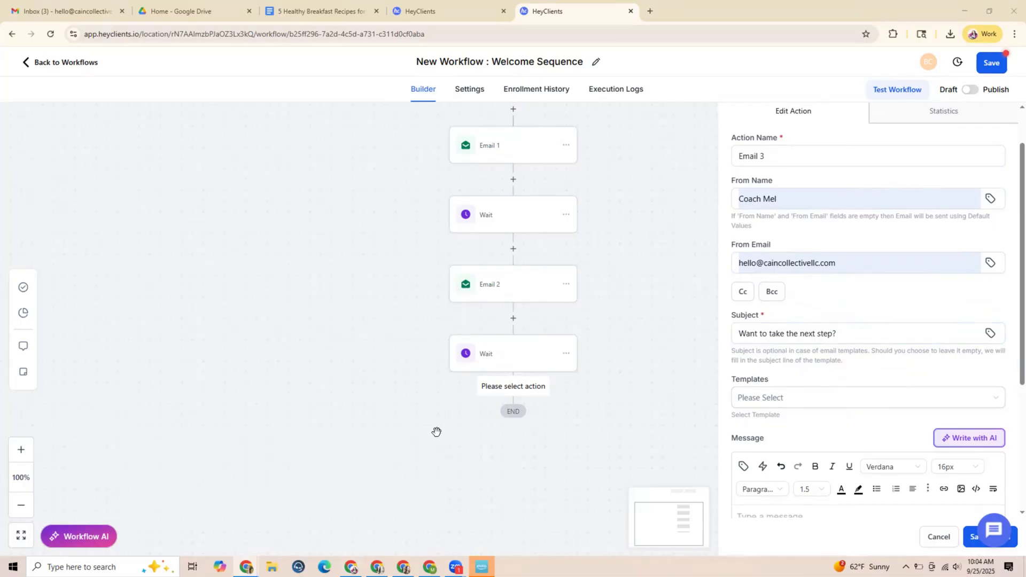
scroll(785, 391, "down", 4)
left_click(749, 303)
type("Hi {{contact.first_name}},")
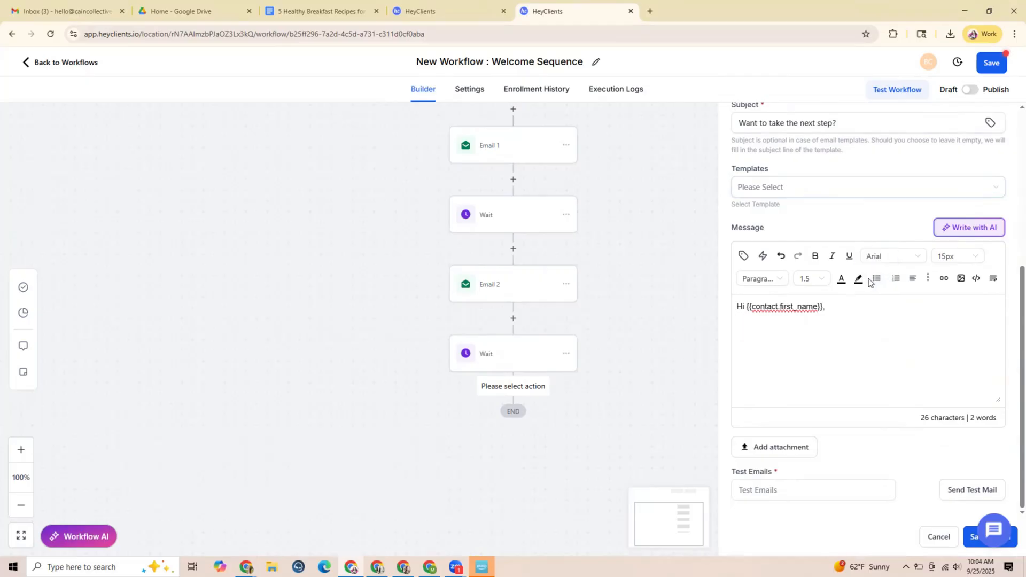
Add a new paragraph to Email 3's message: "If you've loved the recipes and tips so far, you belong in my free Facebook group"
type("If you've loved the recipes and tips so far")
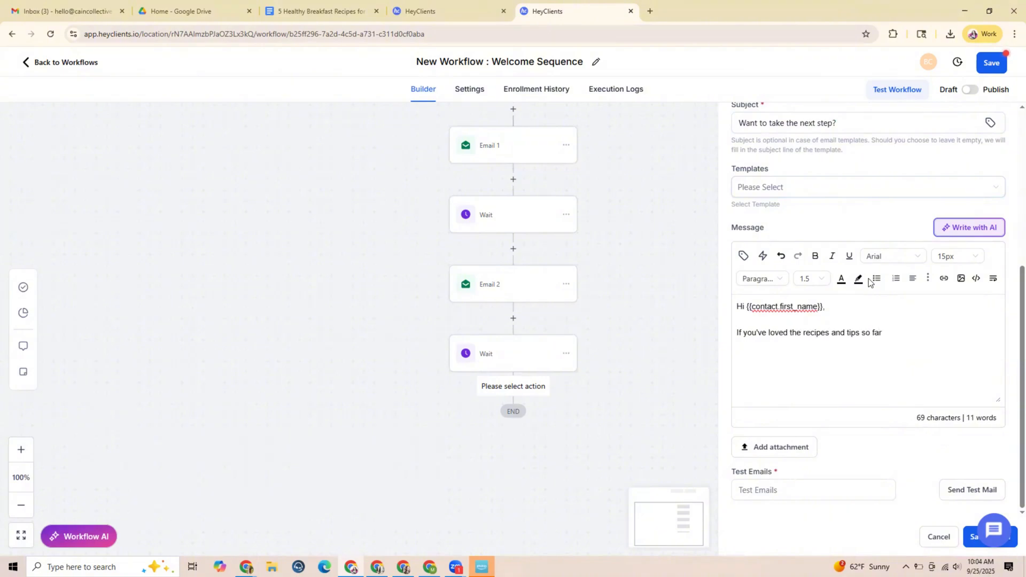
type(", you belong in my free Facebook group")
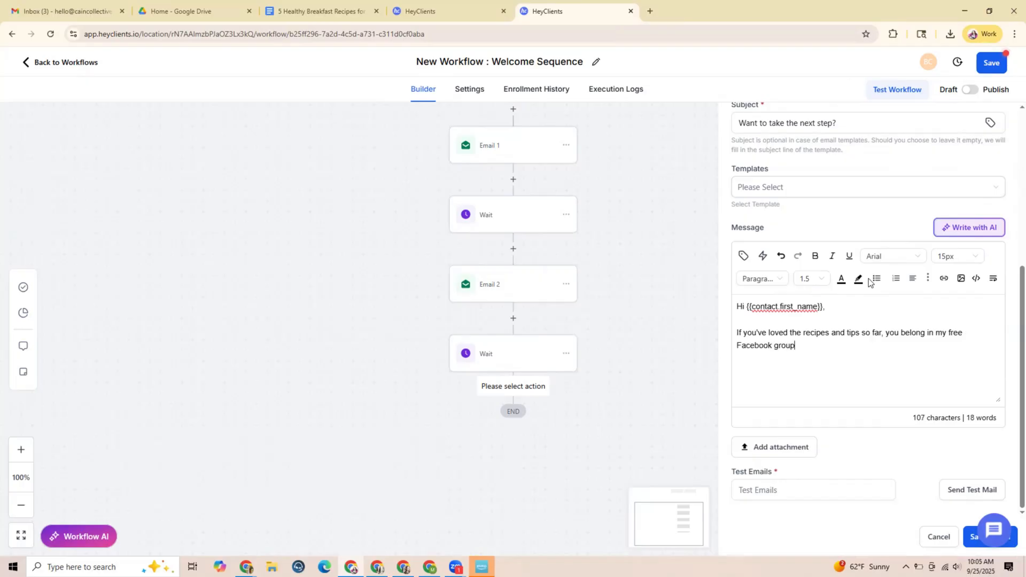
type(" where I share weekly recipes and tips")
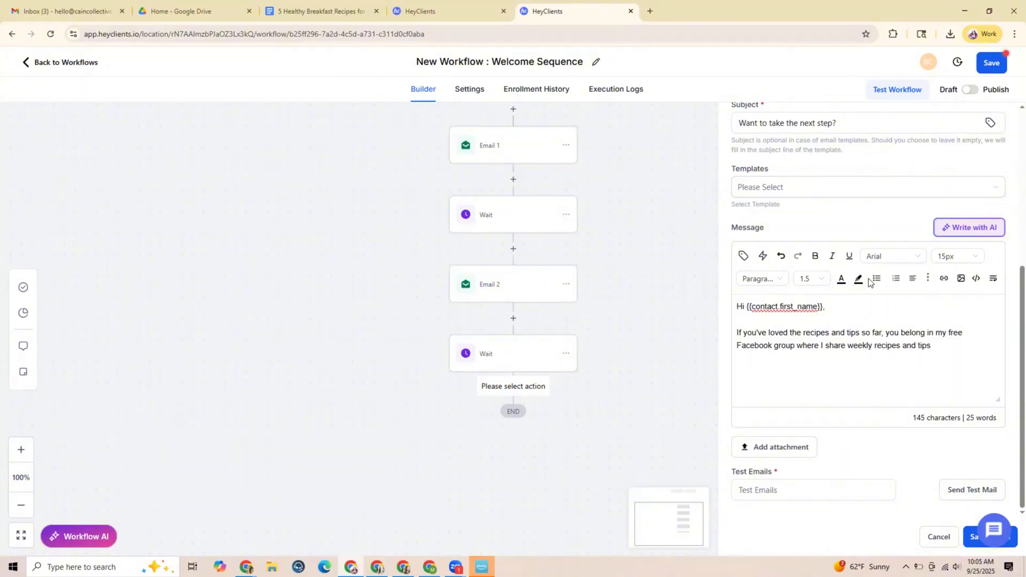
type(" and also provide community and accoun")
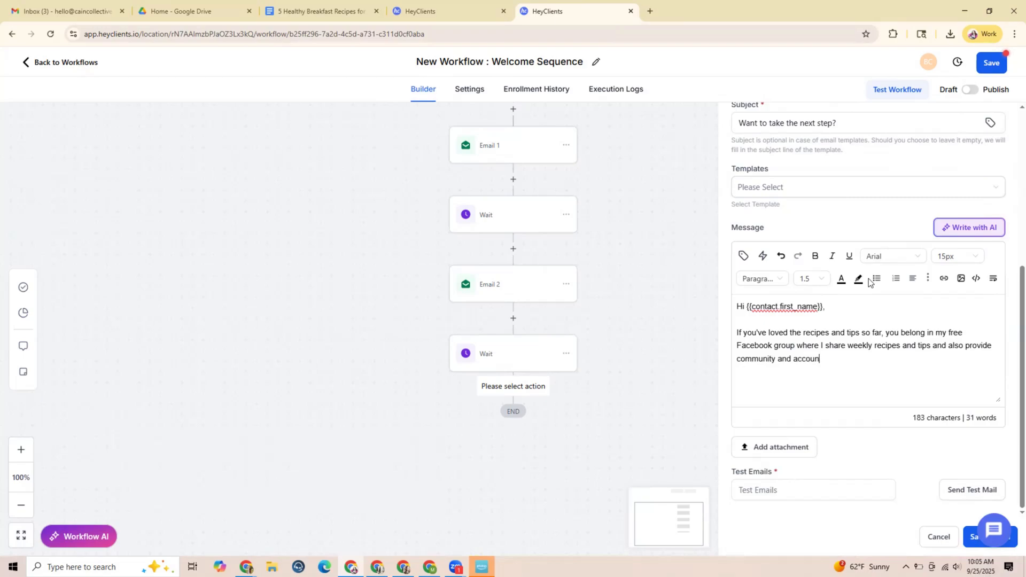
type("tability.")
type(" Join HERE.  ")
type("Coach Mel")
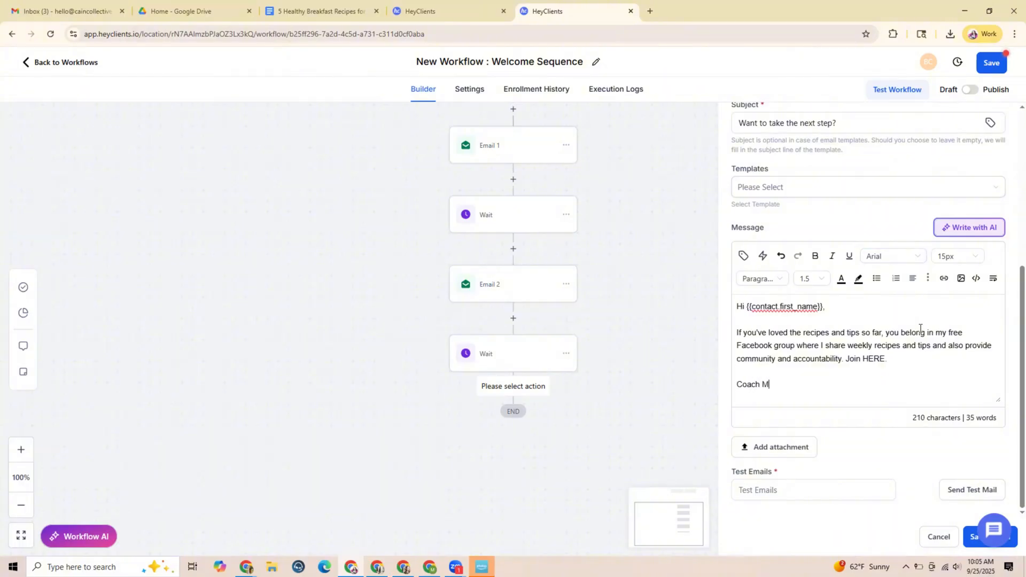
End the paragraph with ". Join HERE.", sign off with the coach's name, and save the Email 3 action
left_click(969, 544)
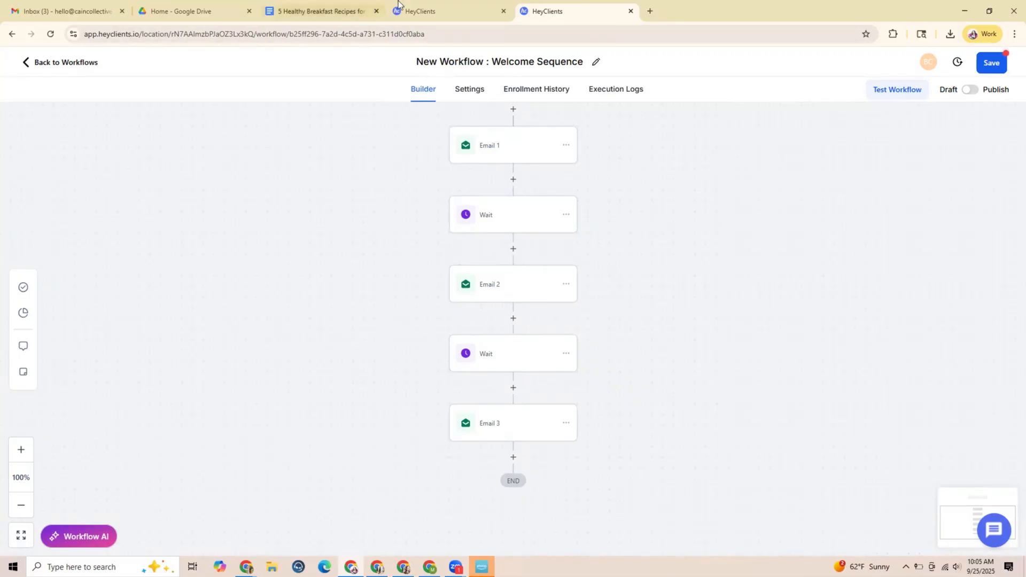
Open HeyClients in a new browser tab and go to the account's Tags settings
left_click(649, 11)
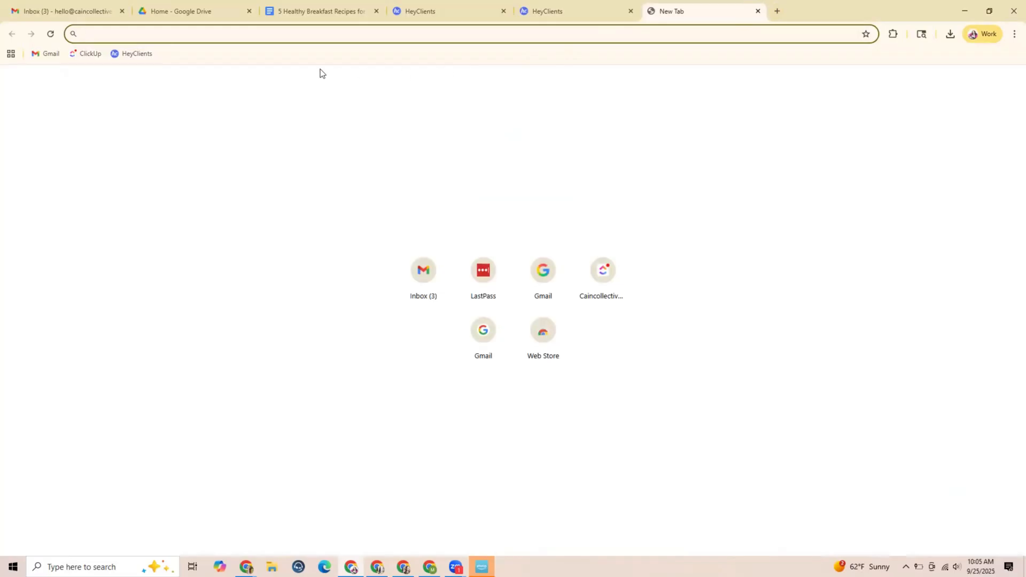
left_click(136, 55)
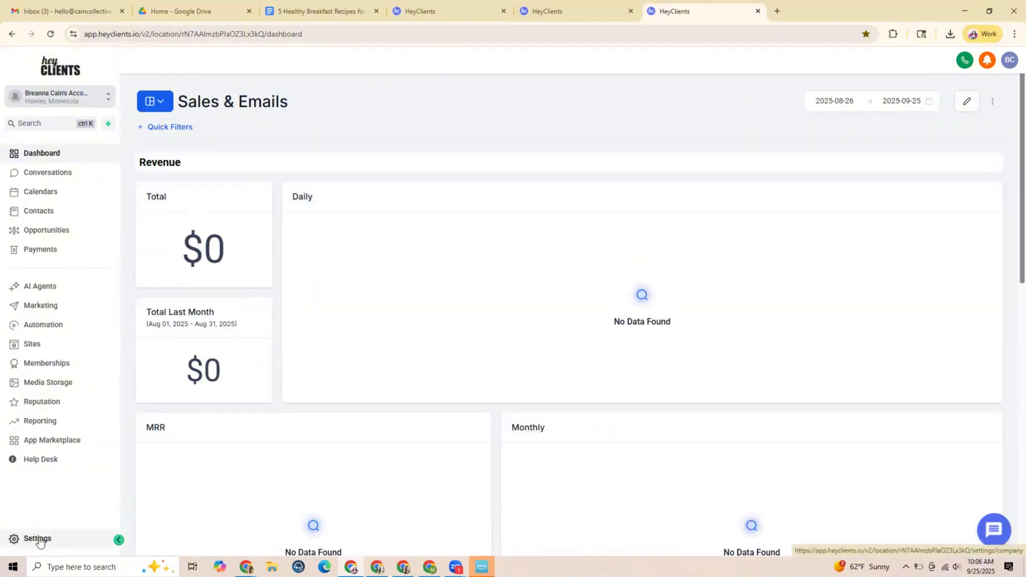
left_click(40, 539)
scroll(76, 390, "down", 3)
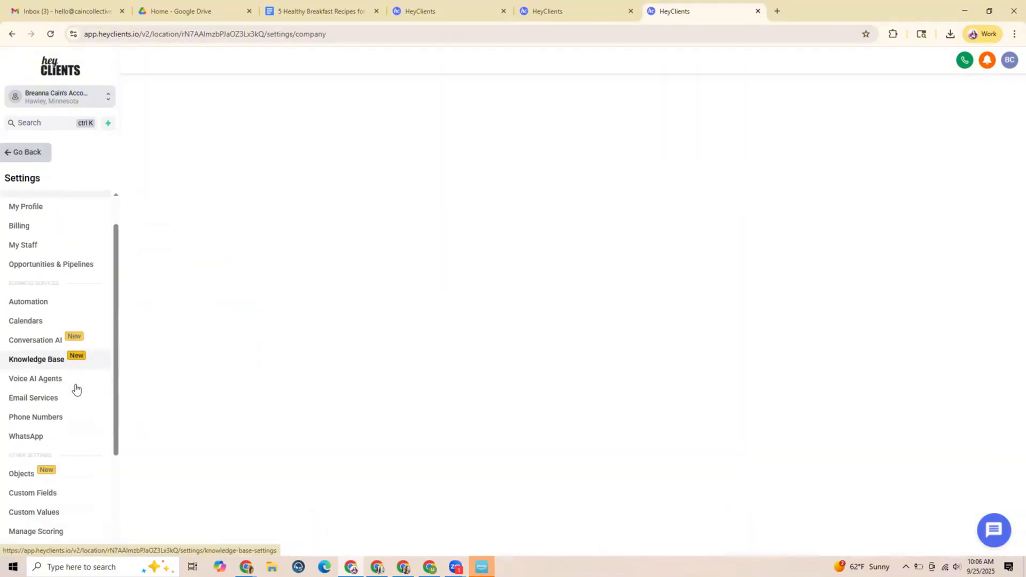
left_click(19, 486)
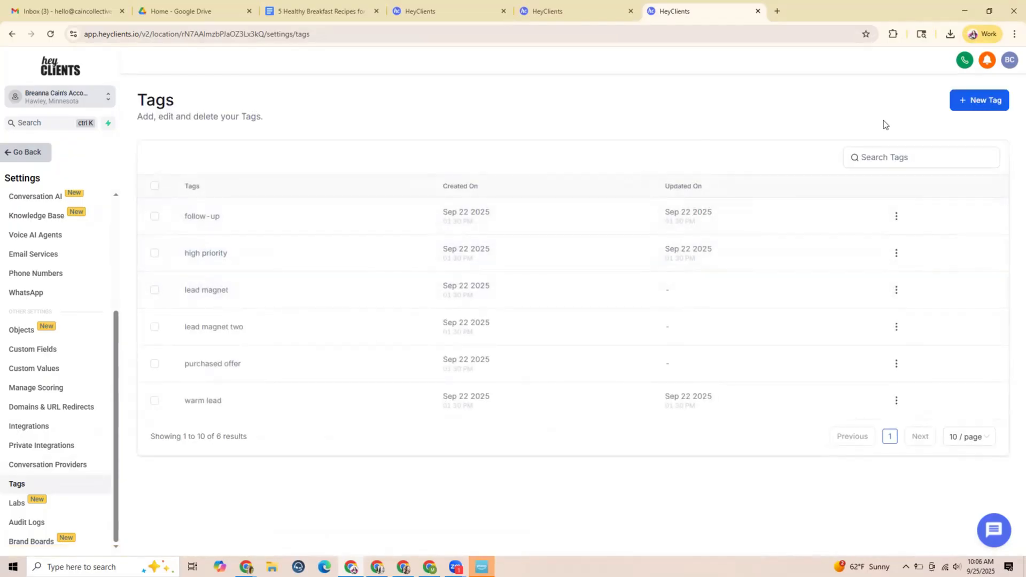
Create a new tag named "freebie opt in"
left_click(972, 106)
left_click(496, 329)
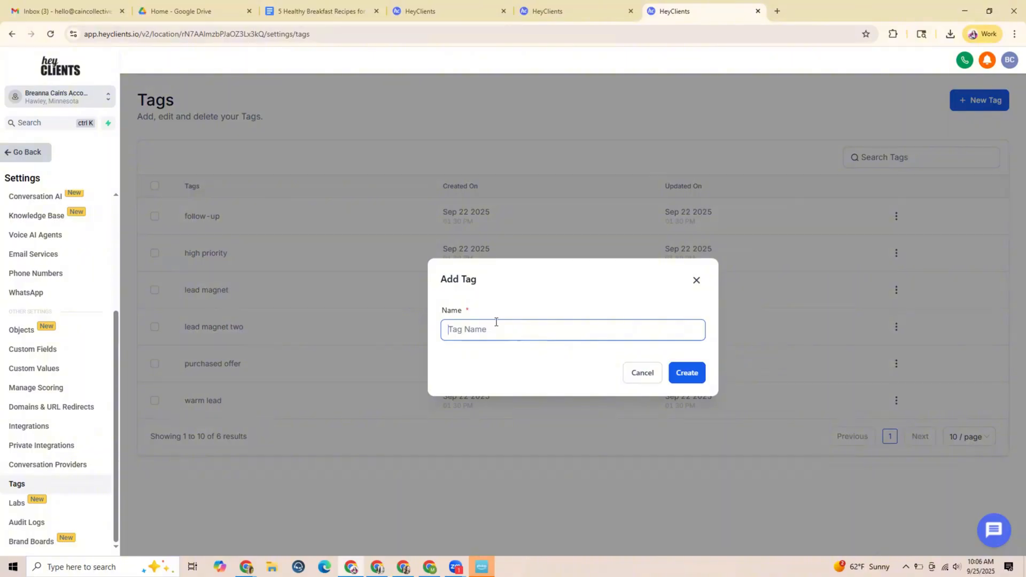
type("freebie opt in")
left_click(686, 374)
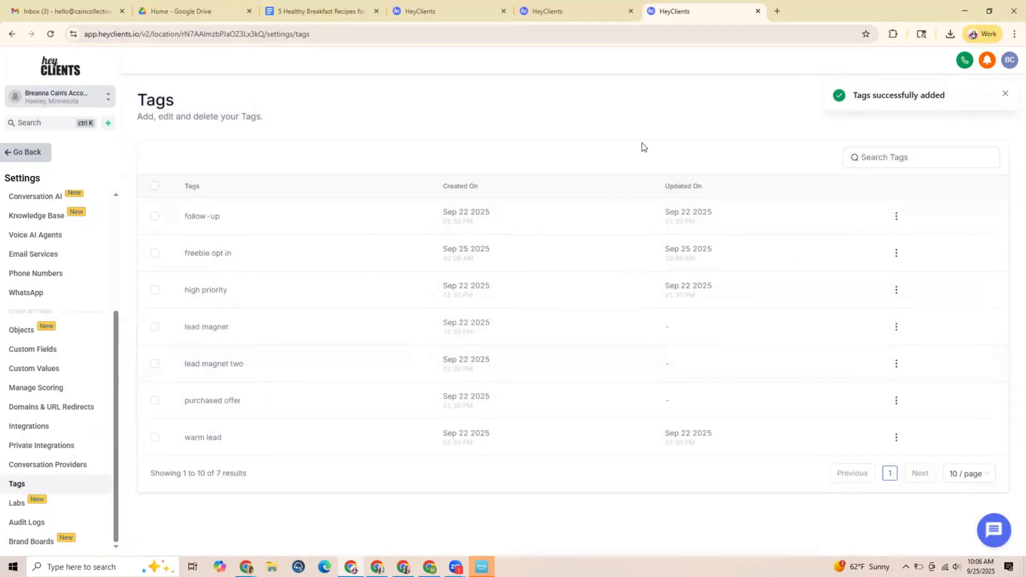
Return to the Welcome Sequence workflow and add an Add Contact Tag action after Email 3 using the "freebie opt in" tag
left_click(598, 15)
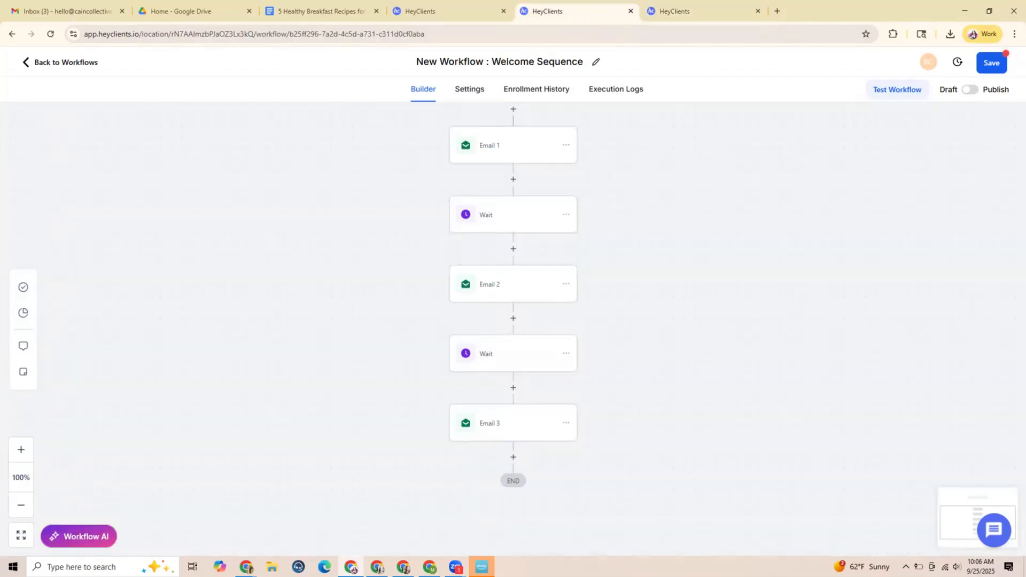
left_click(515, 457)
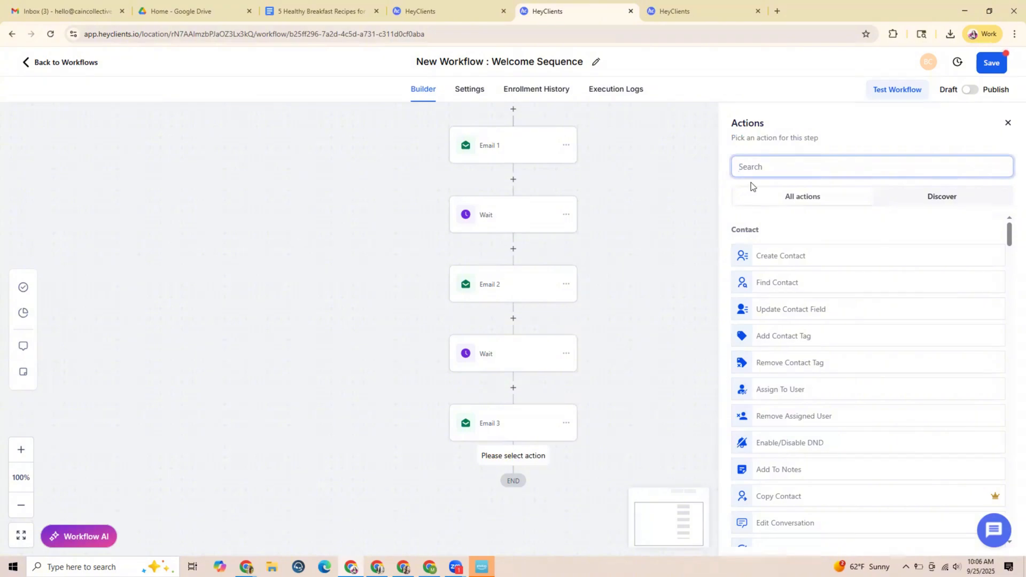
type("tag")
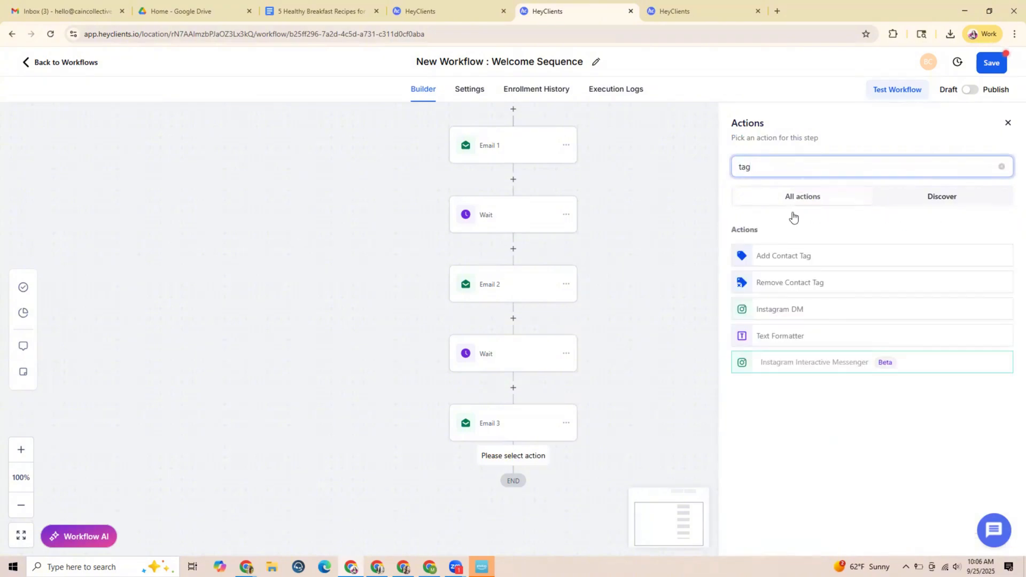
left_click(803, 256)
left_click(763, 245)
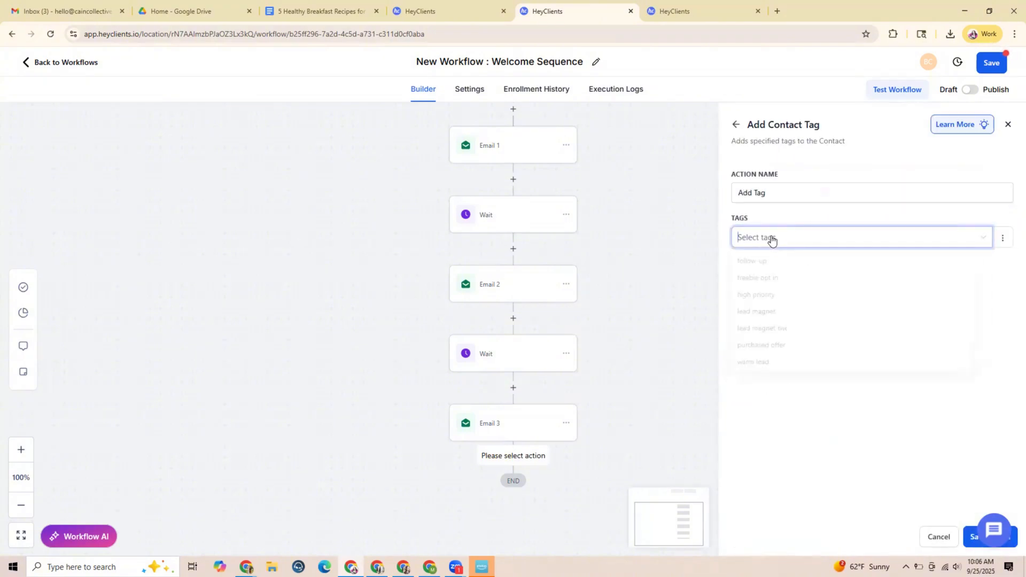
left_click(767, 279)
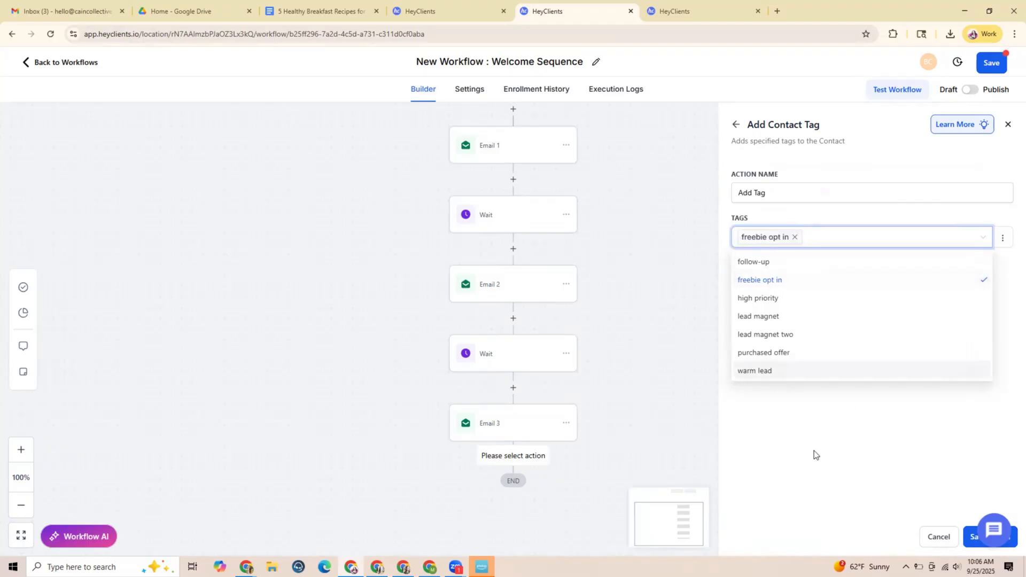
left_click(813, 451)
left_click(969, 538)
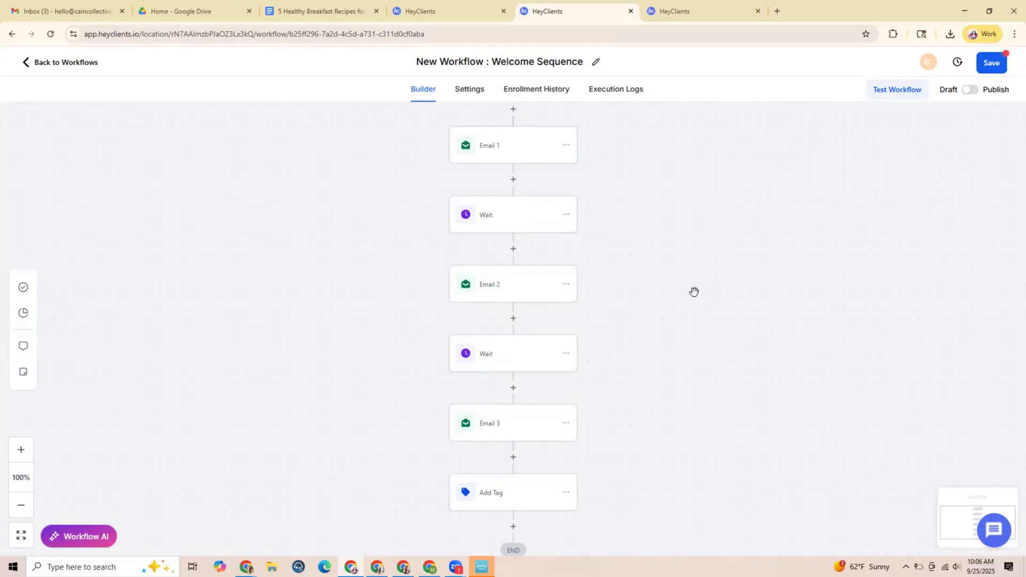
Save the workflow, publish it and save again, and open its contact test
left_click(989, 63)
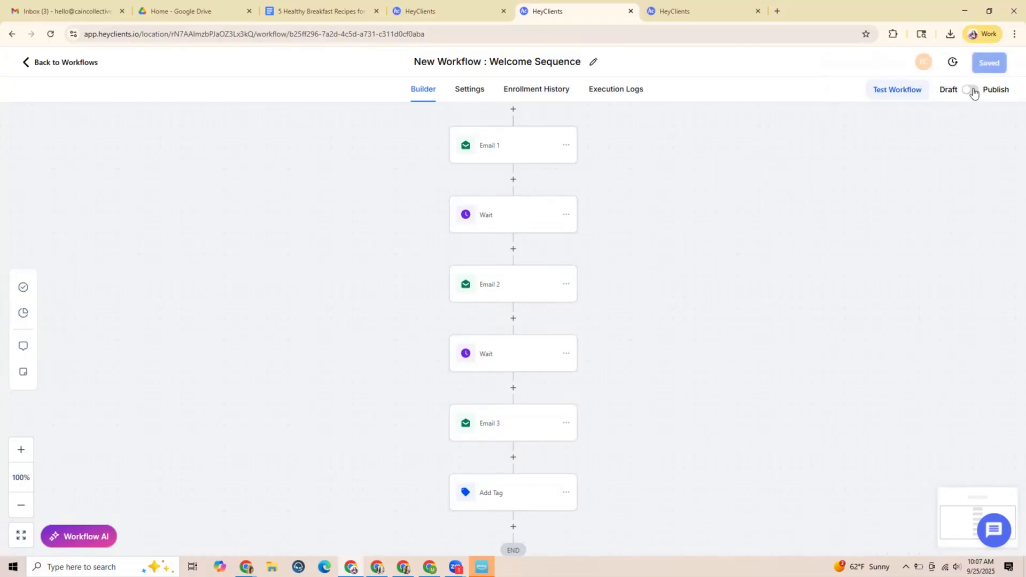
left_click(970, 90)
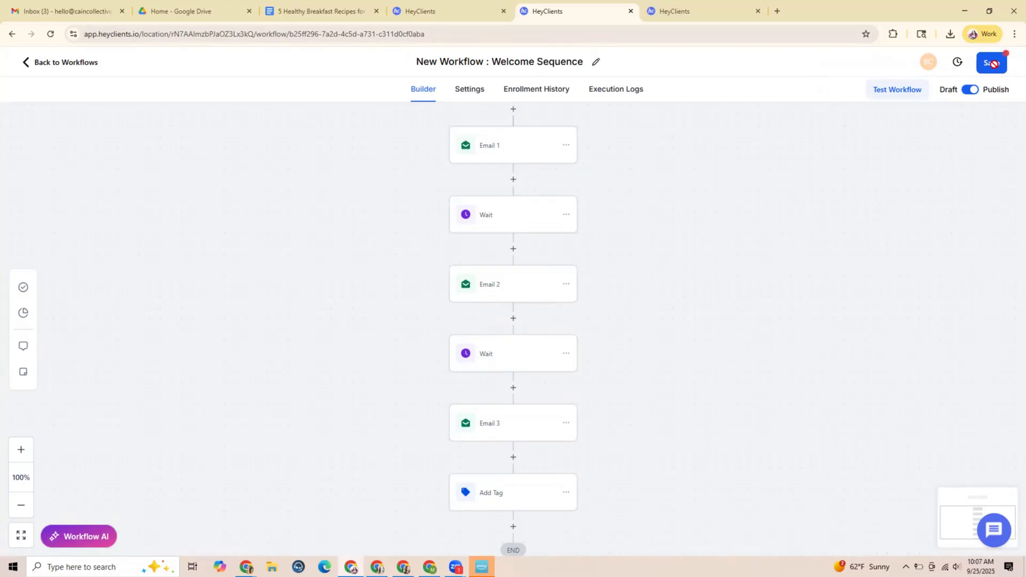
left_click(993, 64)
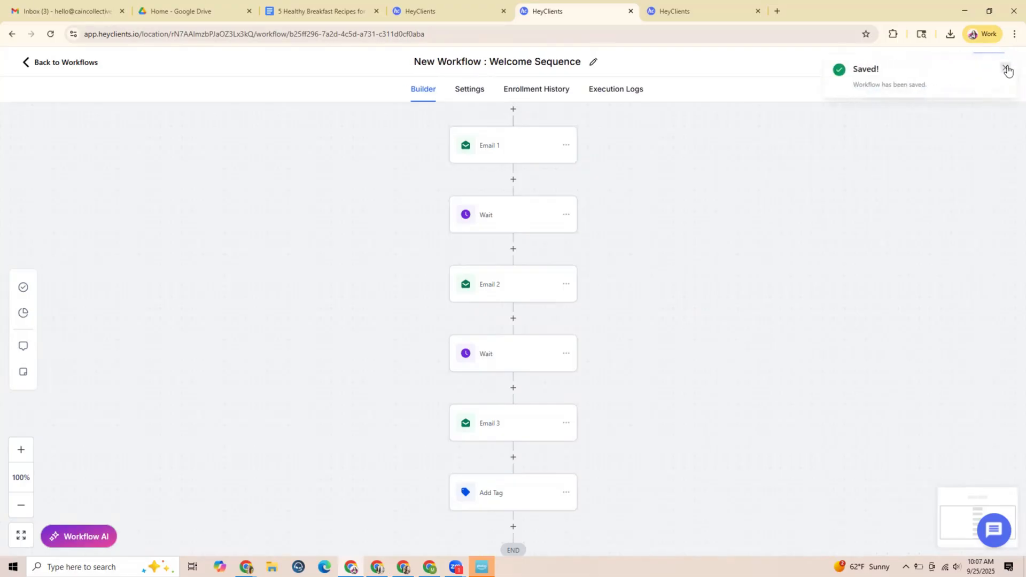
left_click(1005, 69)
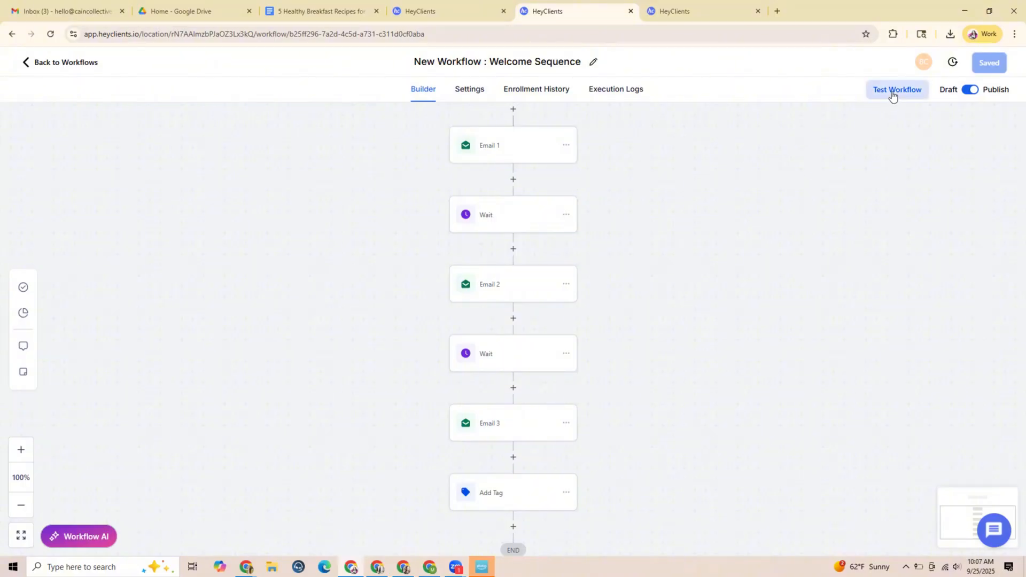
left_click(894, 95)
left_click(796, 191)
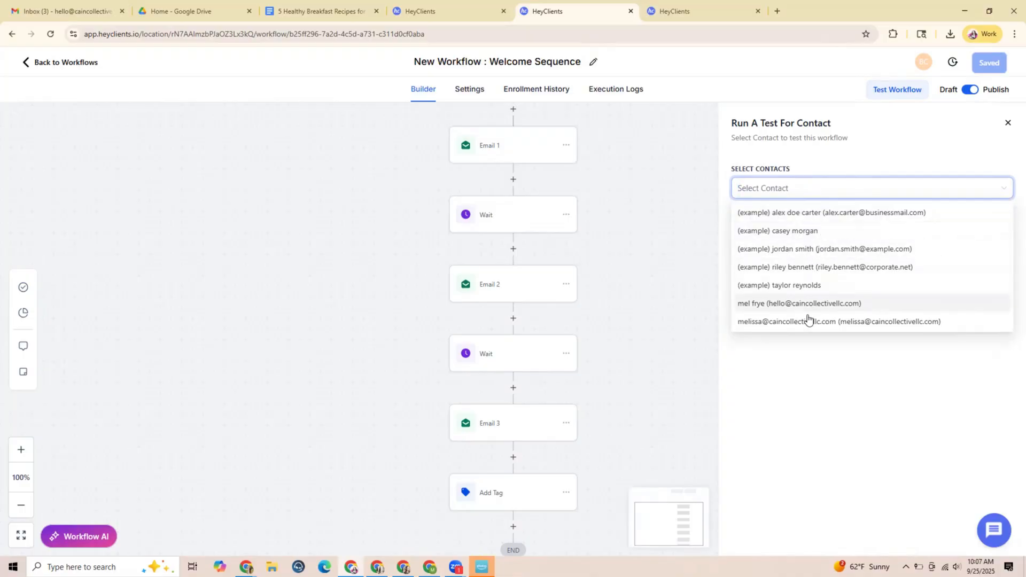
left_click(808, 304)
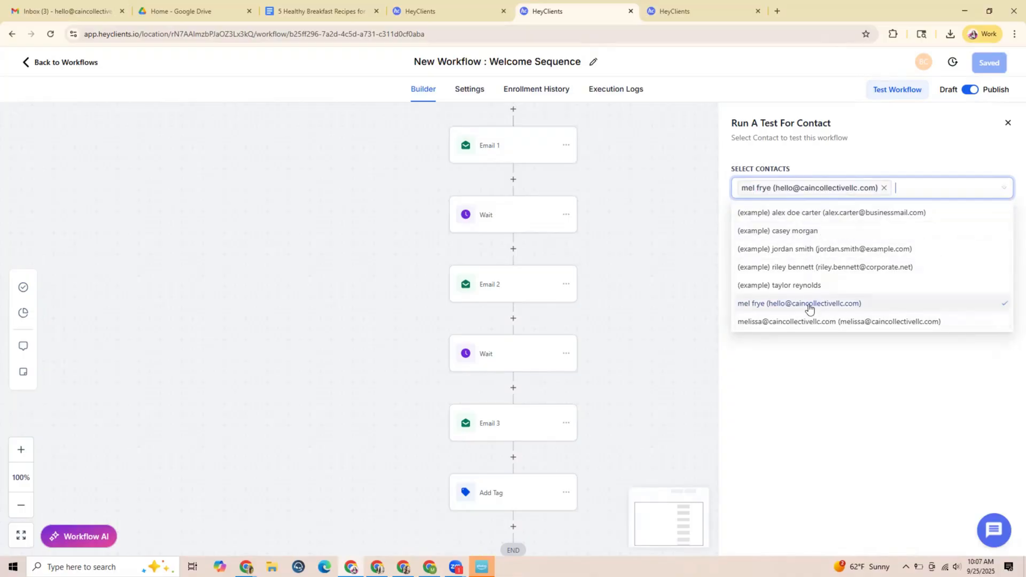
left_click(836, 373)
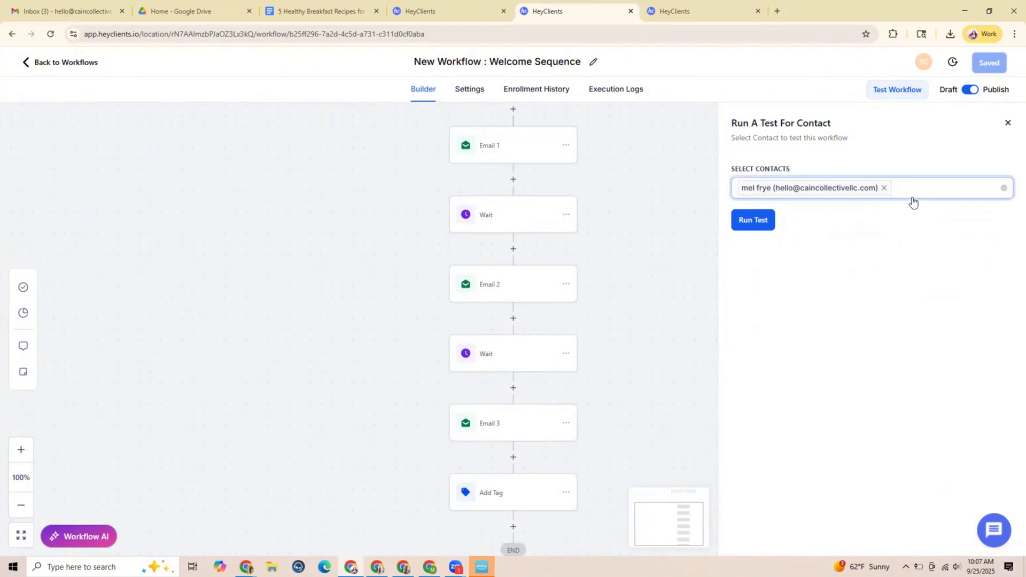
left_click(1003, 189)
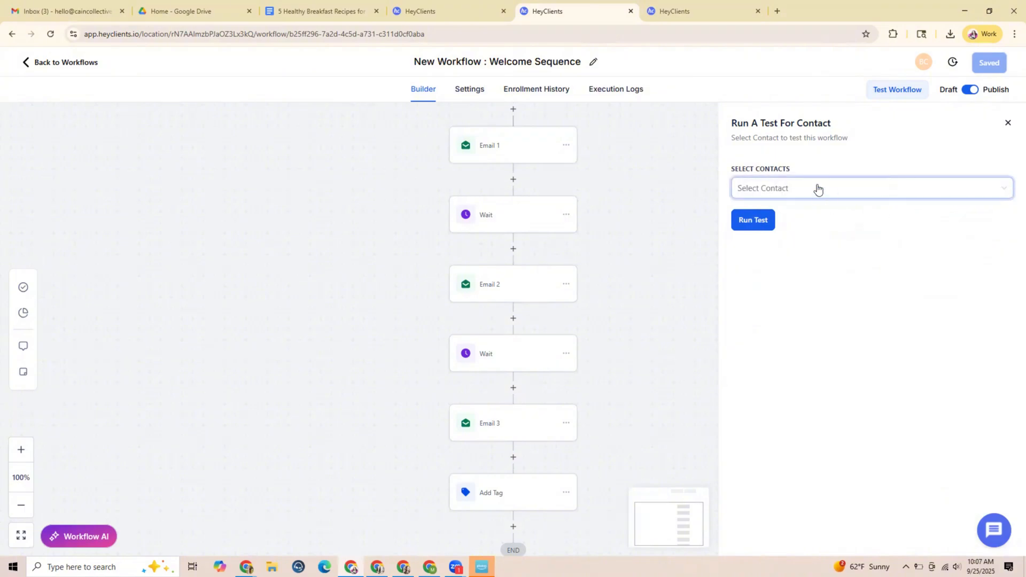
Run the workflow test for the contact listed only by e-mail address and view the workflow's execution logs
left_click(818, 188)
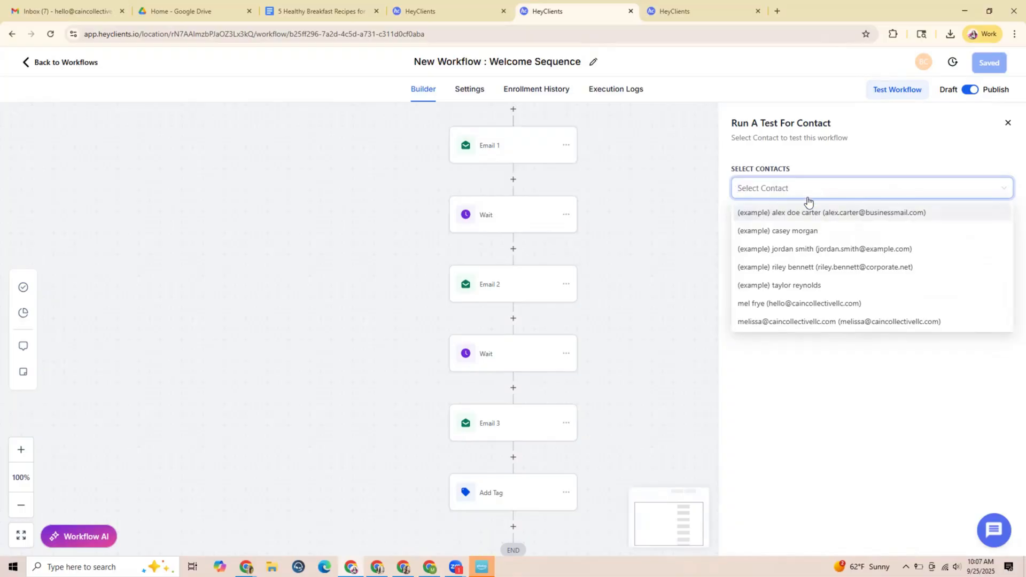
left_click(776, 322)
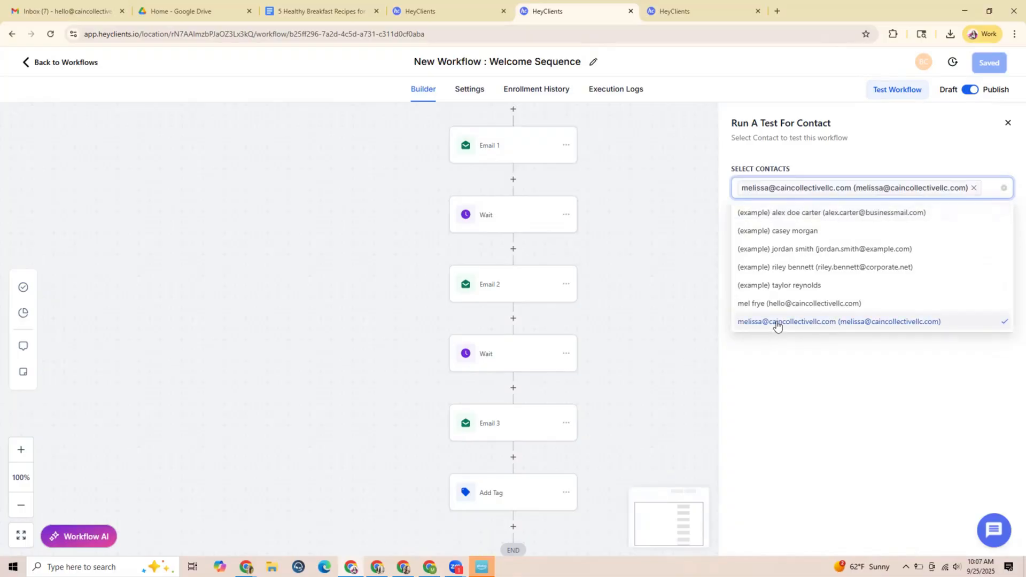
left_click(816, 366)
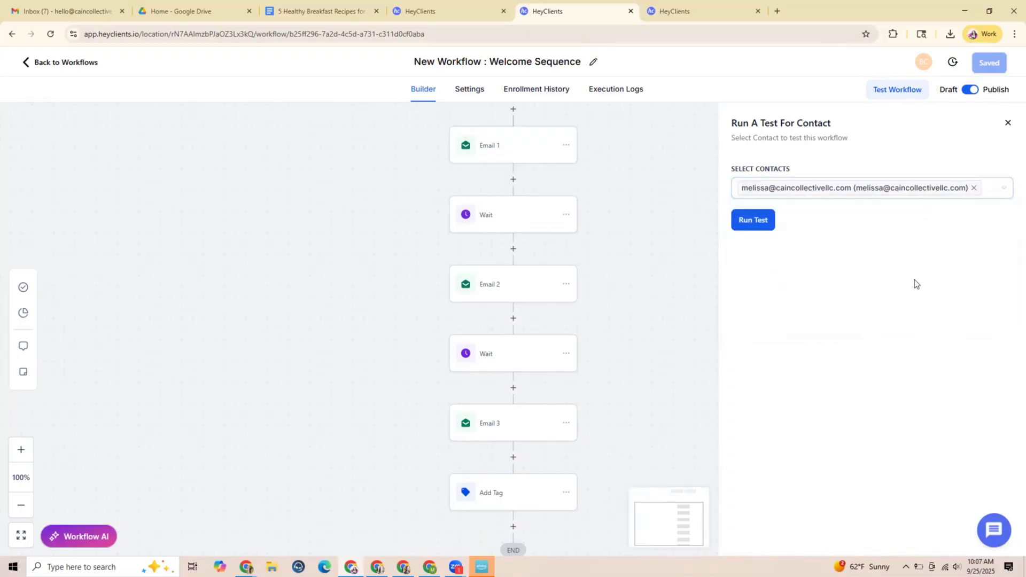
left_click(755, 221)
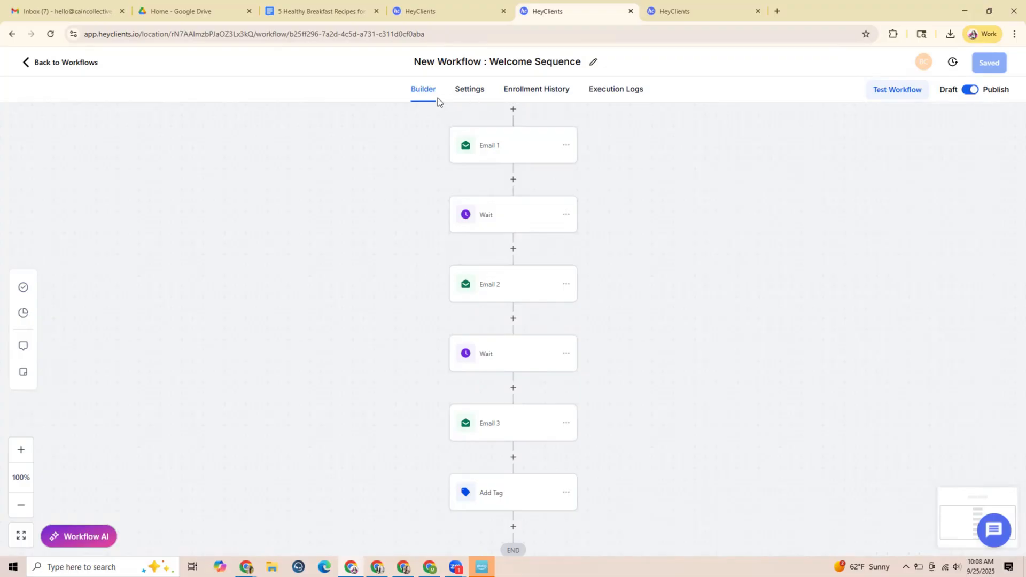
left_click(610, 91)
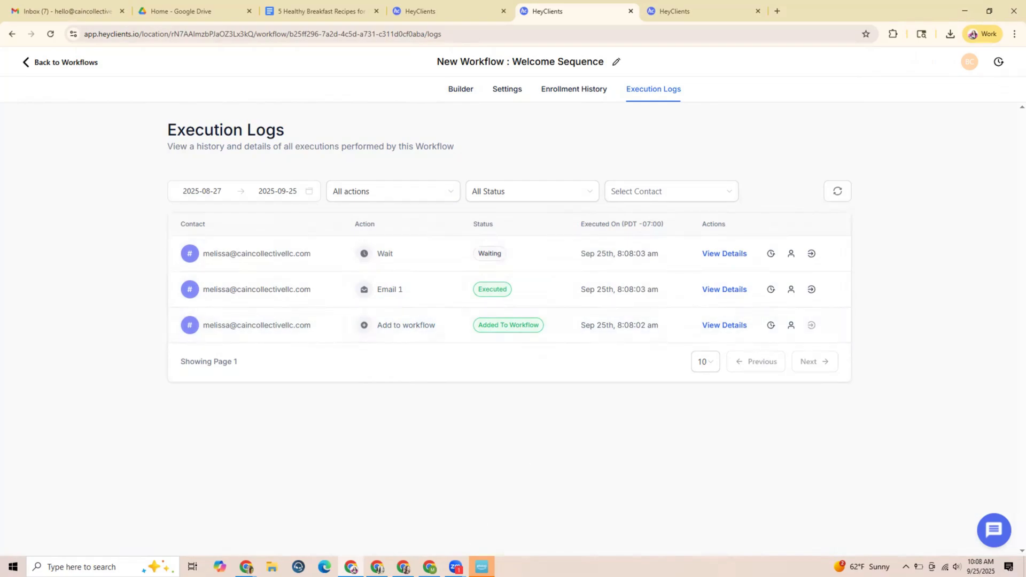
Switch to the test contact's Gmail inbox, open the "Here are your Recipes!" e-mail, and check that its recipes link opens the document
left_click(430, 567)
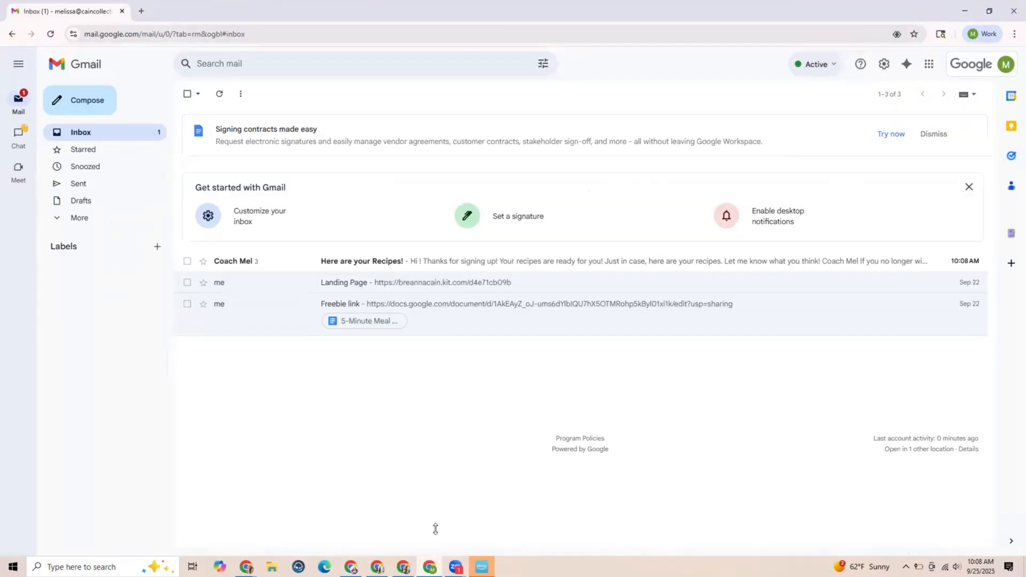
left_click(269, 268)
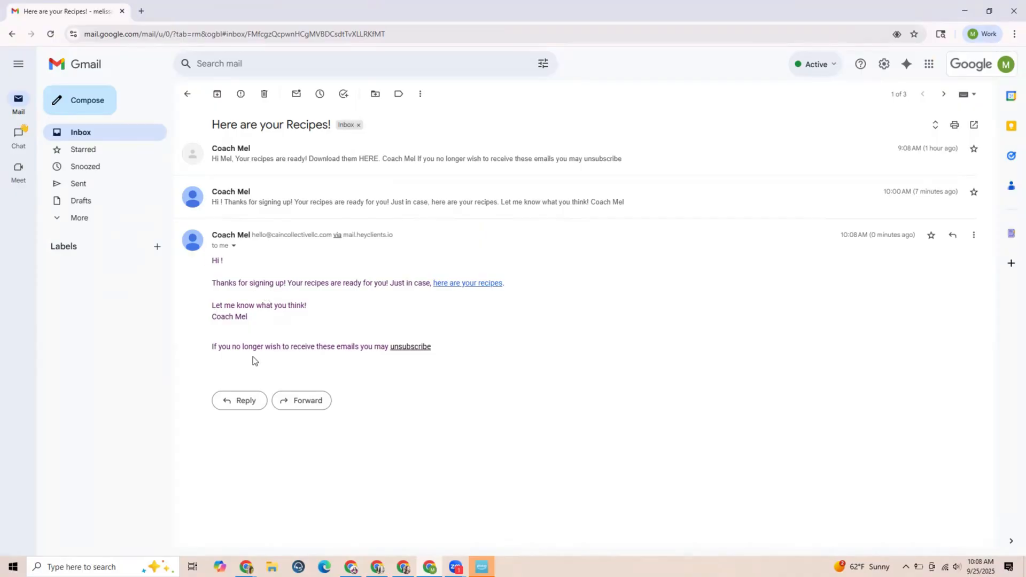
left_click(455, 283)
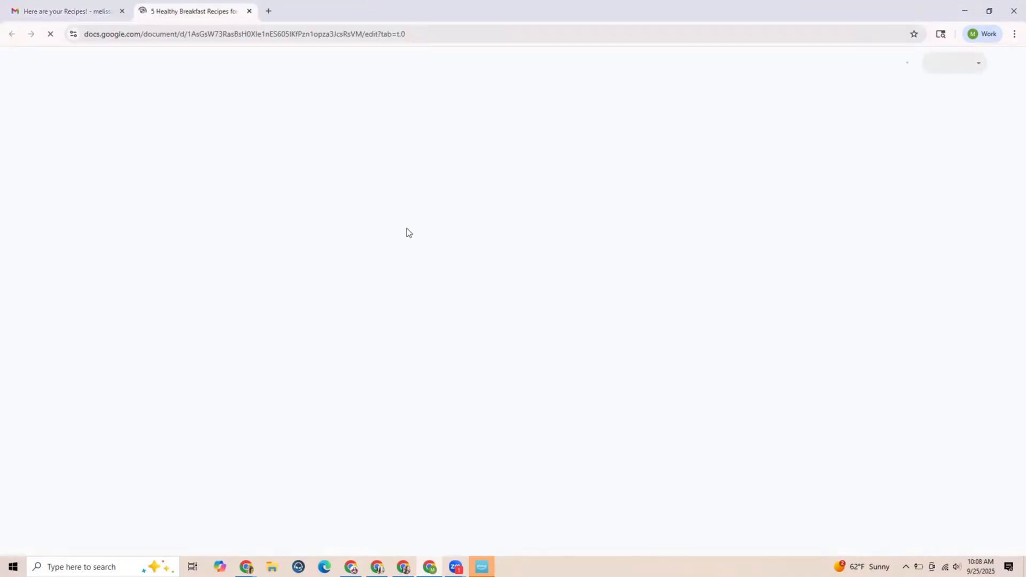
left_click(249, 12)
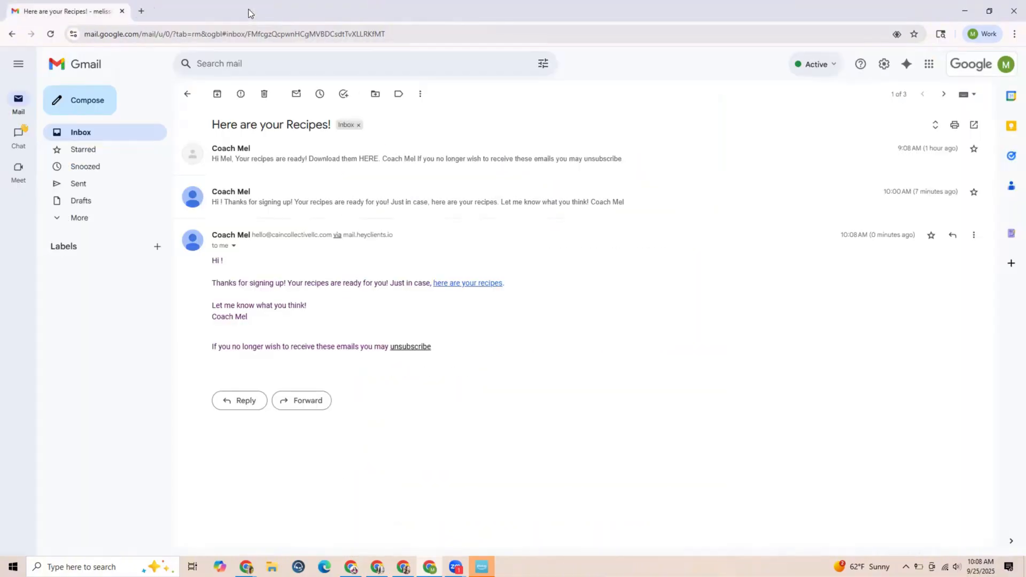
Return from the Gmail inbox to the Welcome Sequence workflow and open its enrollment history
left_click(101, 133)
left_click(965, 13)
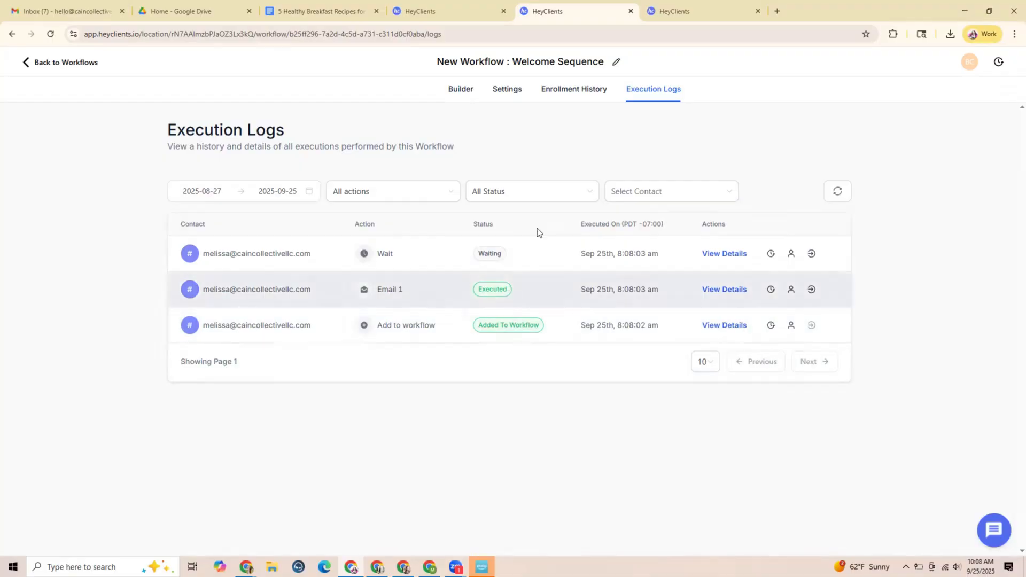
left_click(462, 91)
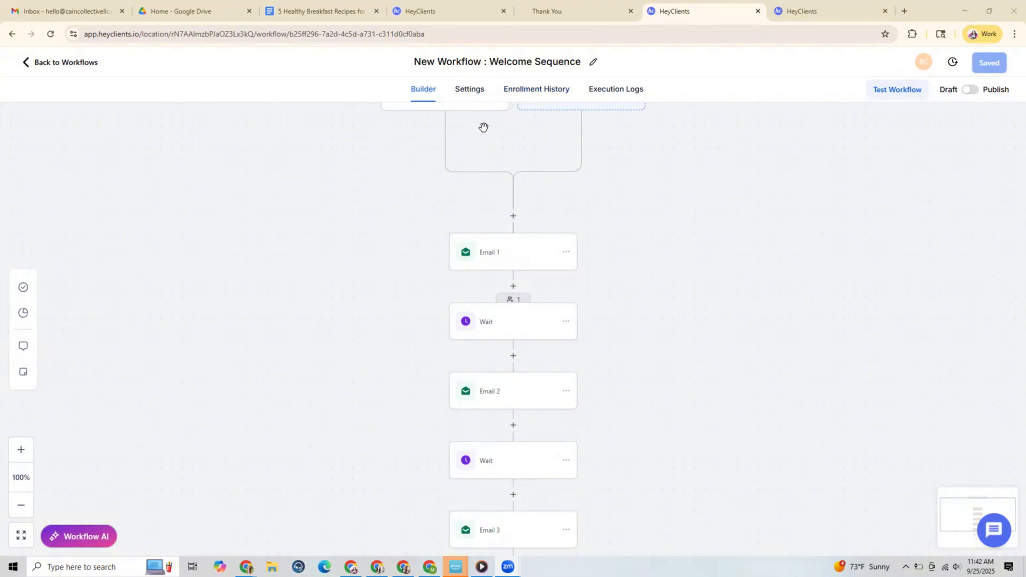
left_click(535, 89)
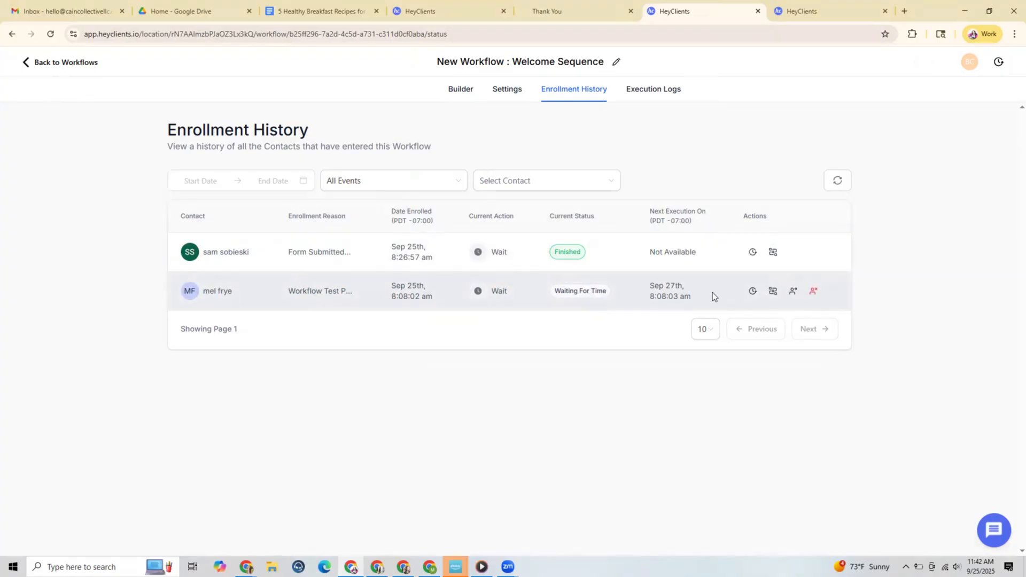
Force the waiting test contact through the remaining workflow steps and refresh the enrollment history
left_click(794, 294)
left_click(795, 294)
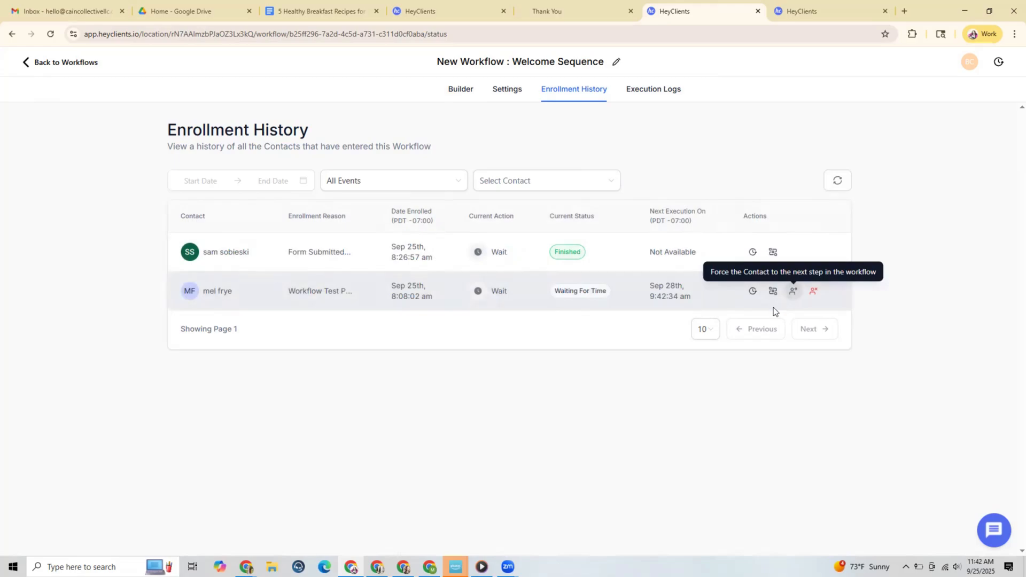
left_click(838, 184)
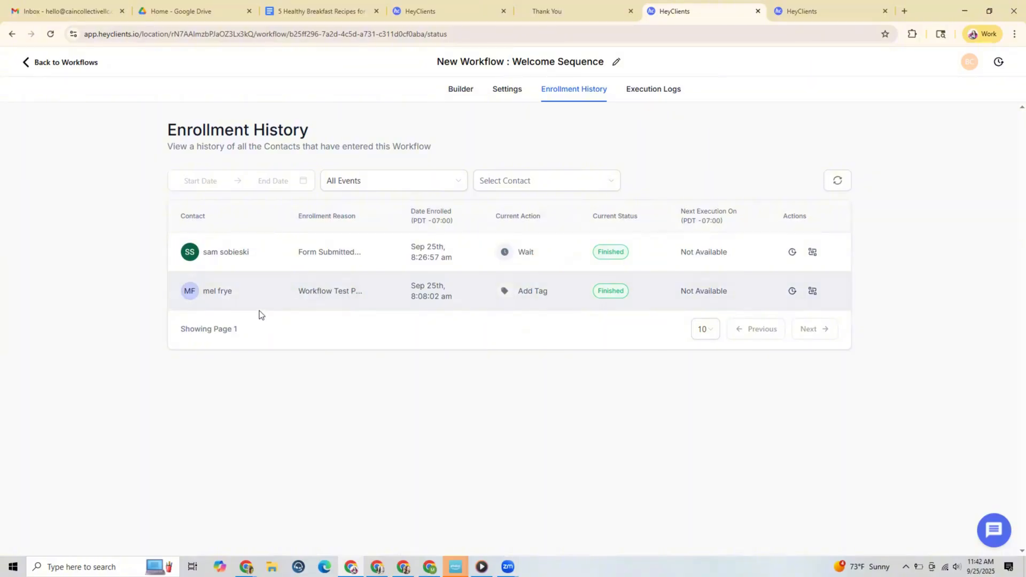
Open the test contact's record to read the "3 Quick Tips (You'll Actually Use)" and "Want to take the next step?" e-mails and check the tags
left_click(216, 292)
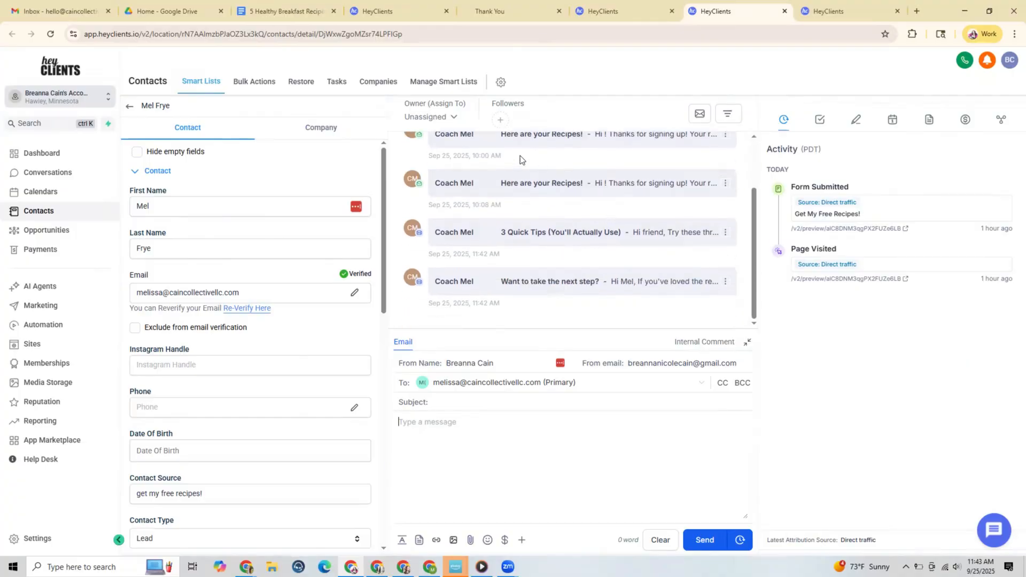
scroll(570, 152, "up", 1)
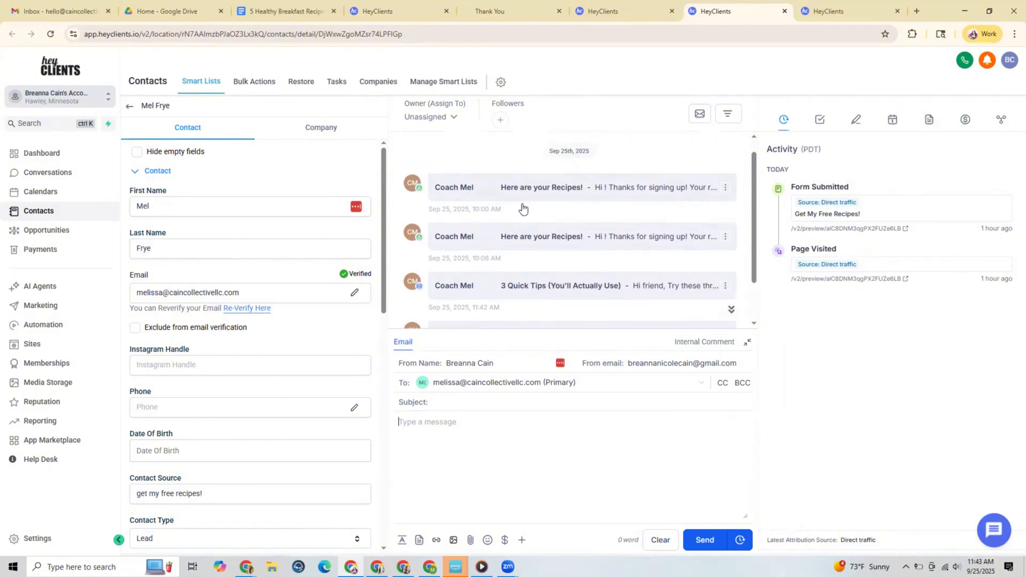
scroll(556, 232, "down", 1)
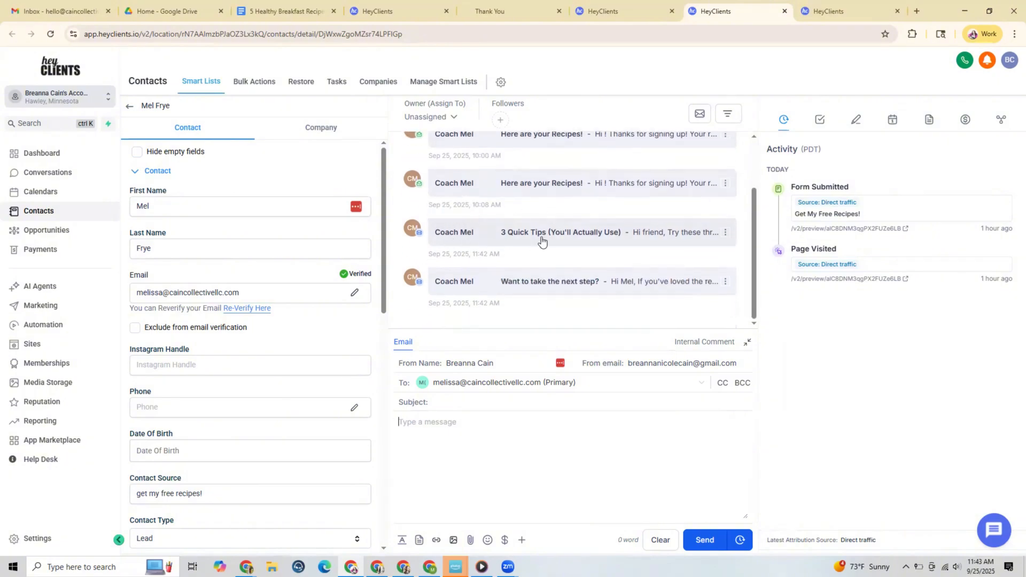
left_click(542, 240)
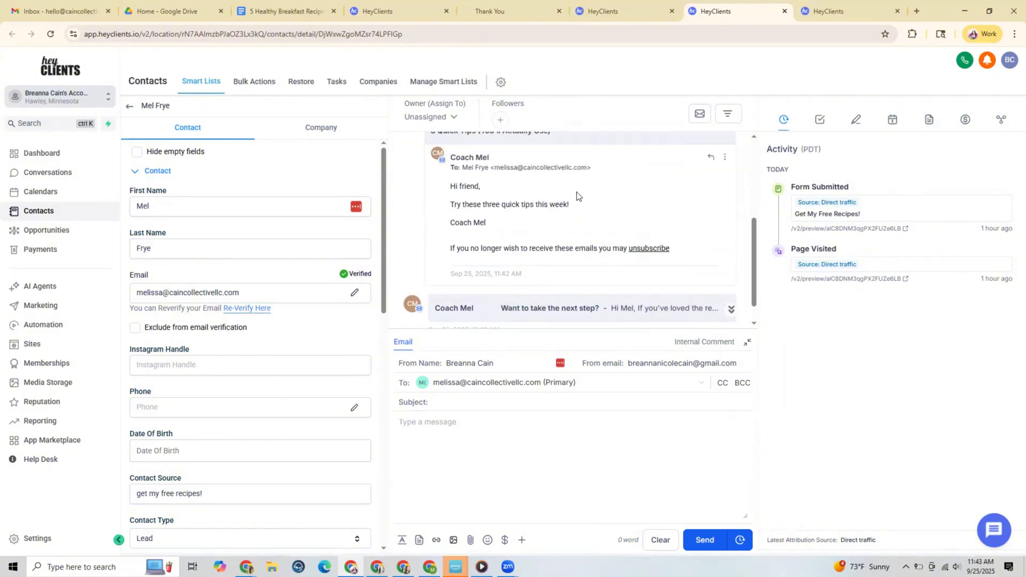
scroll(576, 191, "down", 2)
left_click(550, 284)
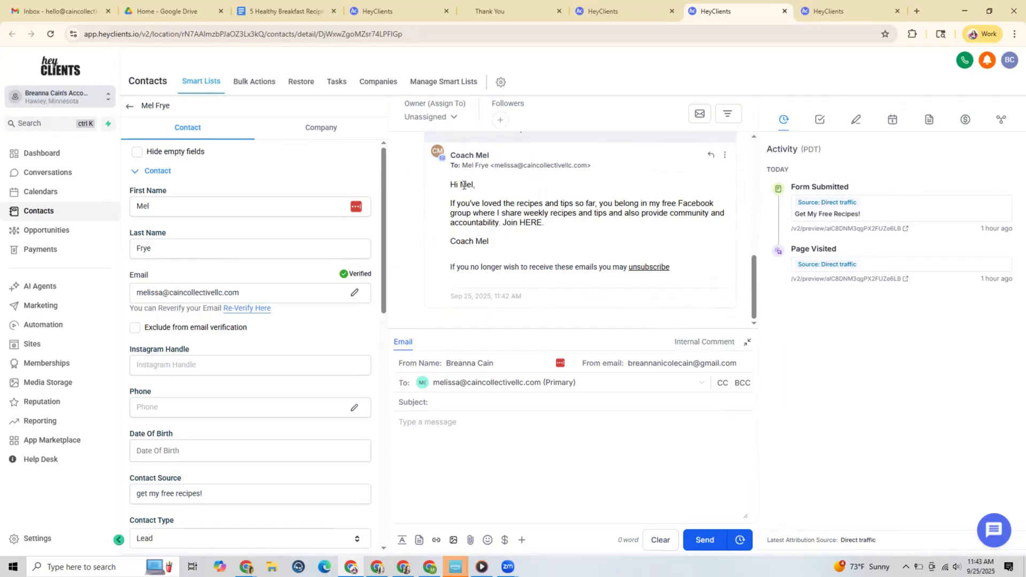
scroll(294, 369, "down", 6)
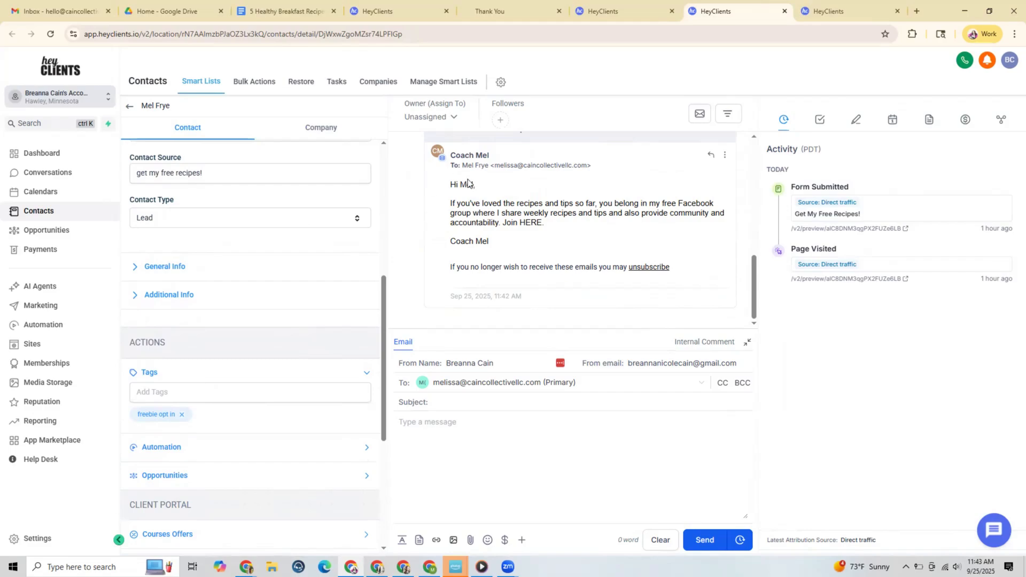
Review the Welcome Sequence workflow, the recipe opt-in page and the thank-you page, ending back on the workflow
left_click(627, 14)
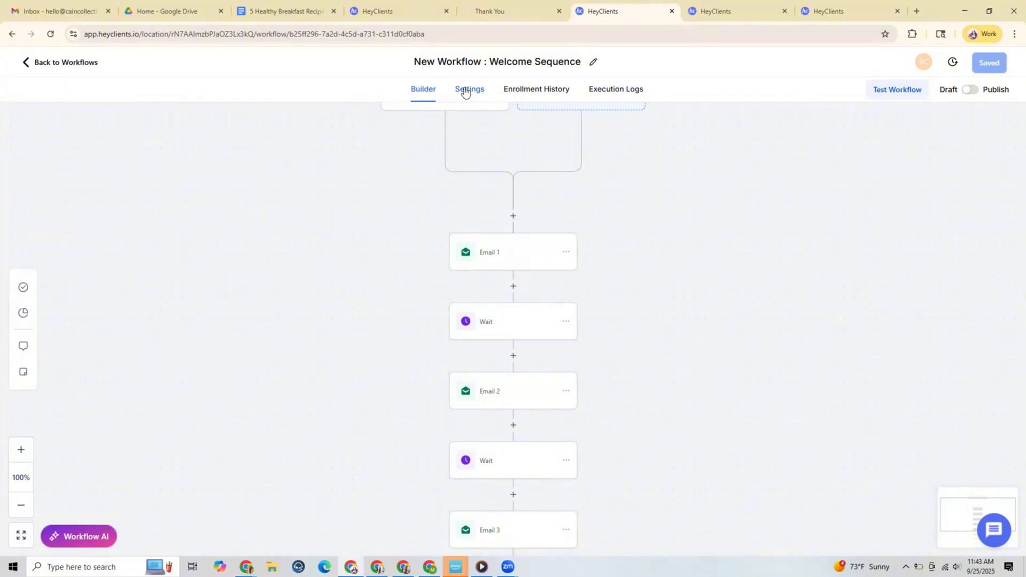
left_click(400, 6)
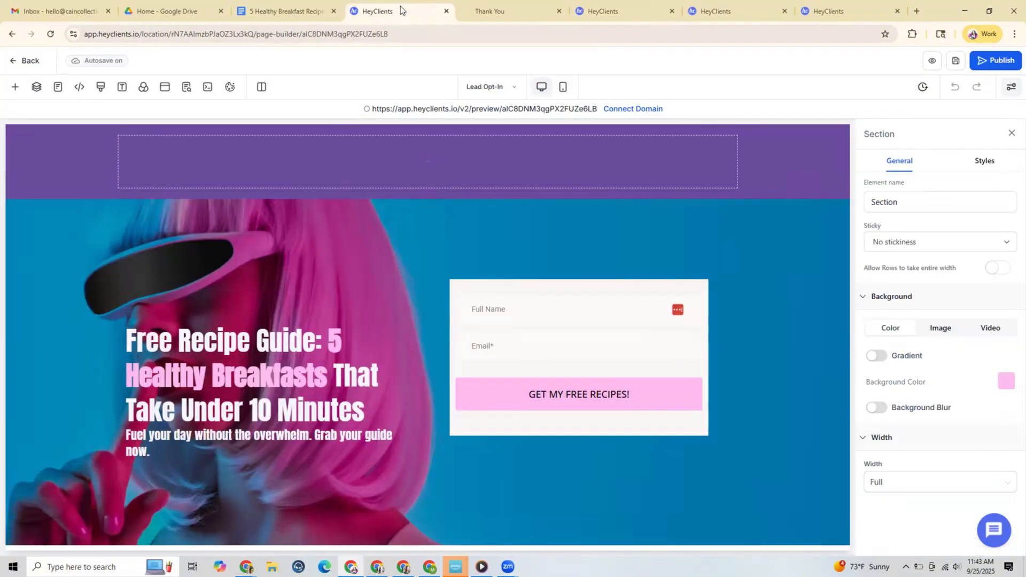
left_click(488, 11)
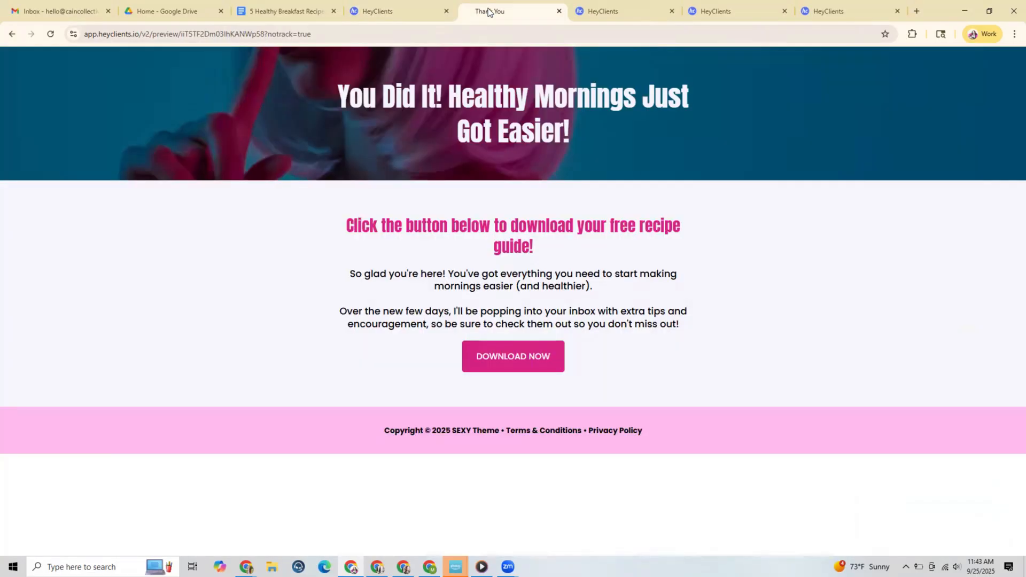
left_click(623, 8)
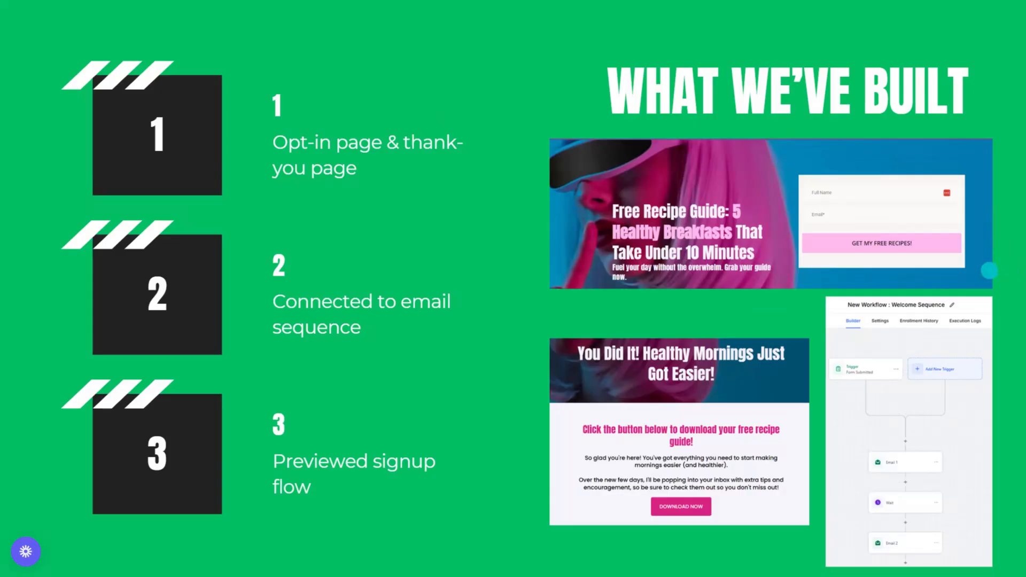
left_click(989, 271)
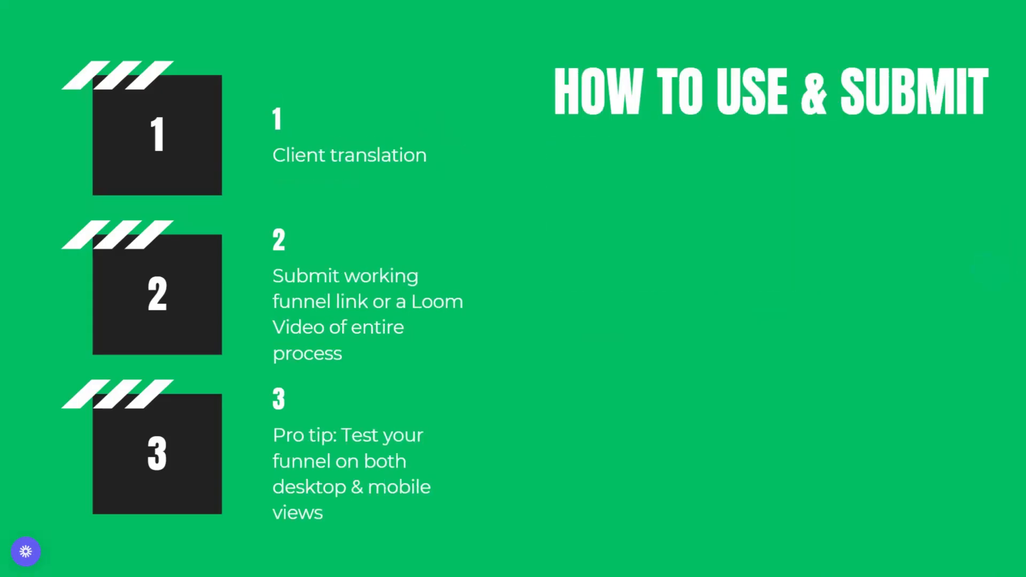